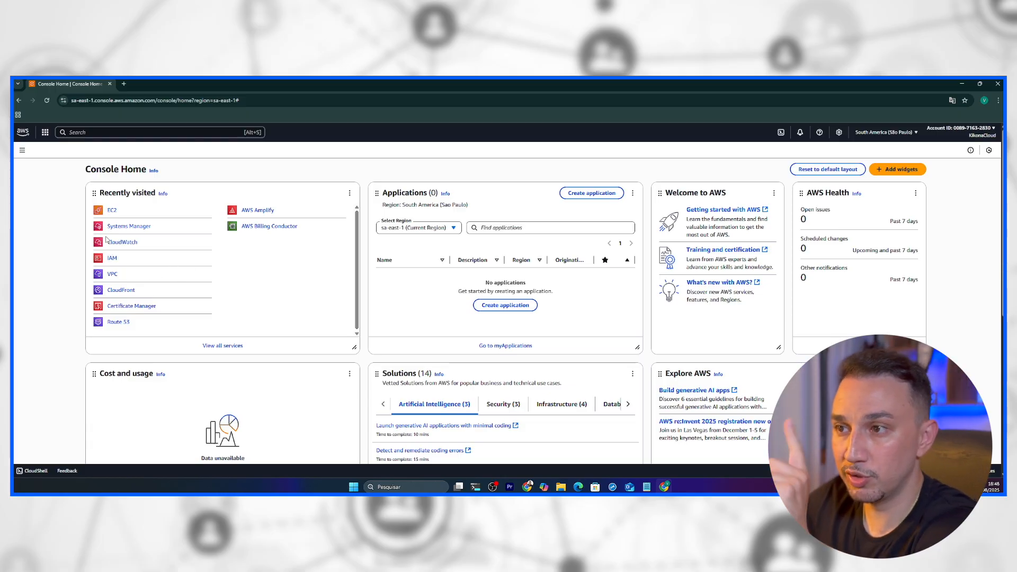
Step: Open the EC2 Auto Scaling groups page and start creating a new Auto Scaling group
click(112, 211)
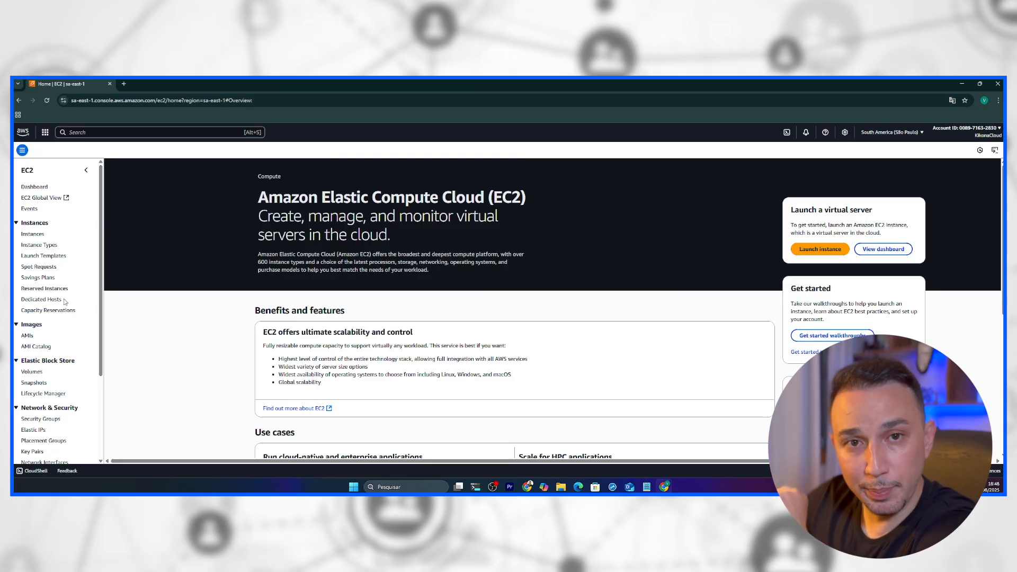
scroll(82, 313, down, 3)
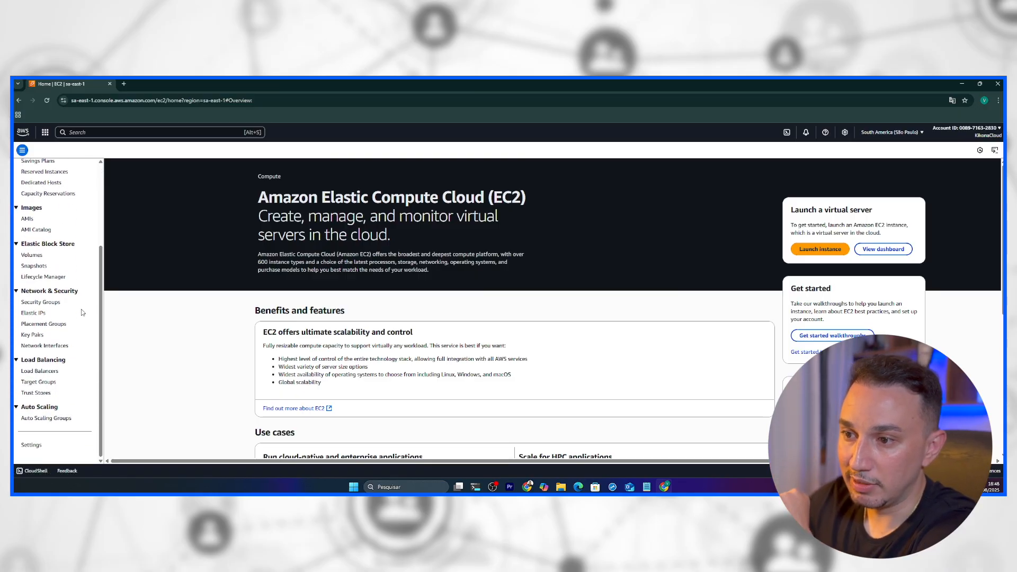
click(46, 418)
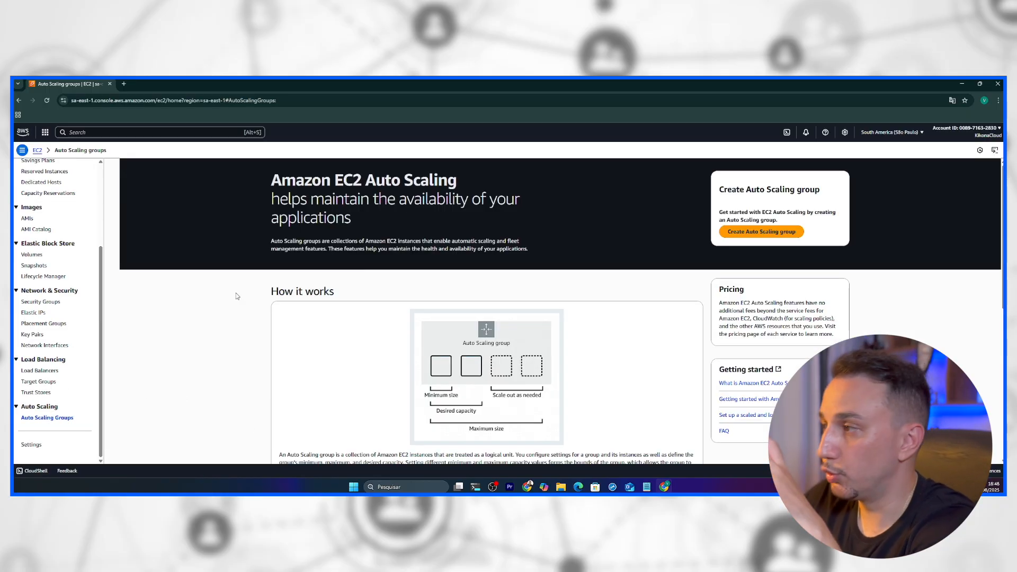
click(774, 235)
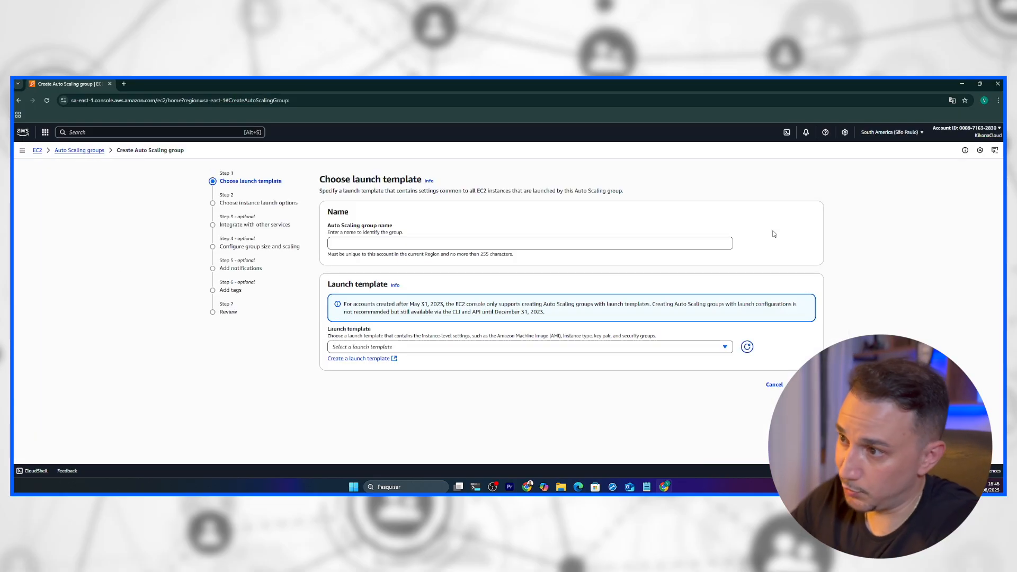
Step: Name the Auto Scaling group asg-kikonacloud and dismiss the SupportAssist scan notice
click(359, 245)
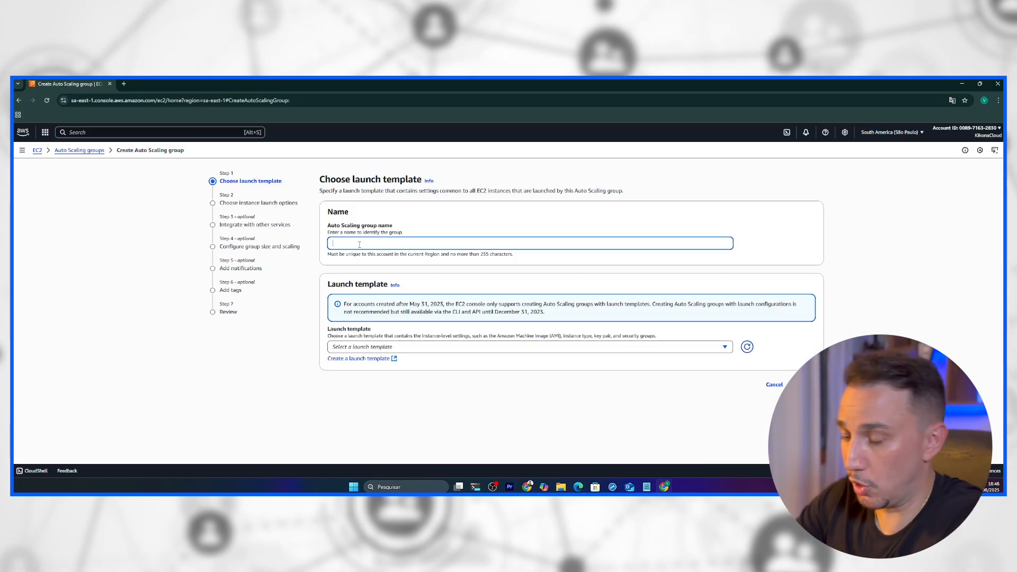
text(asg)
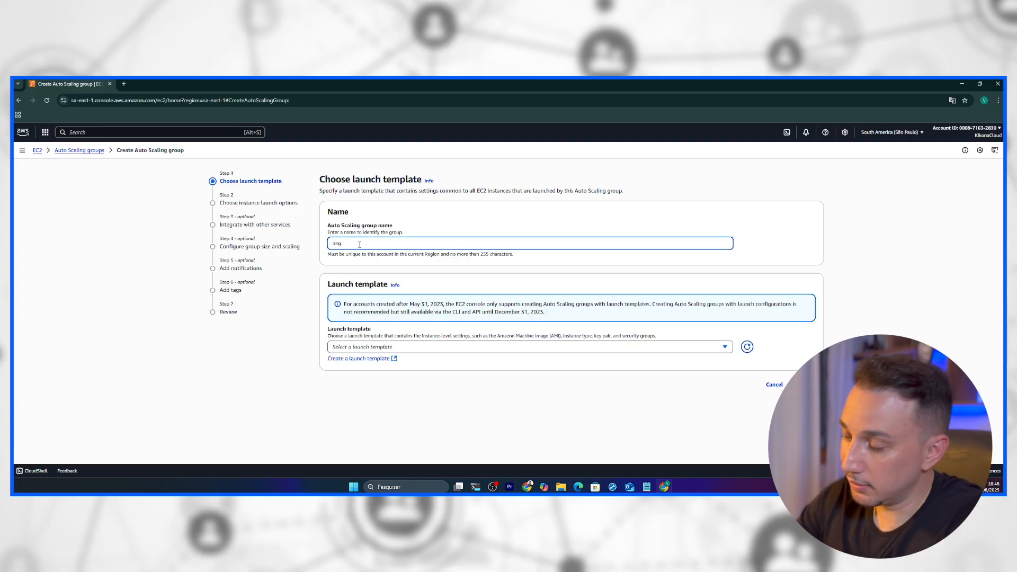
text(-)
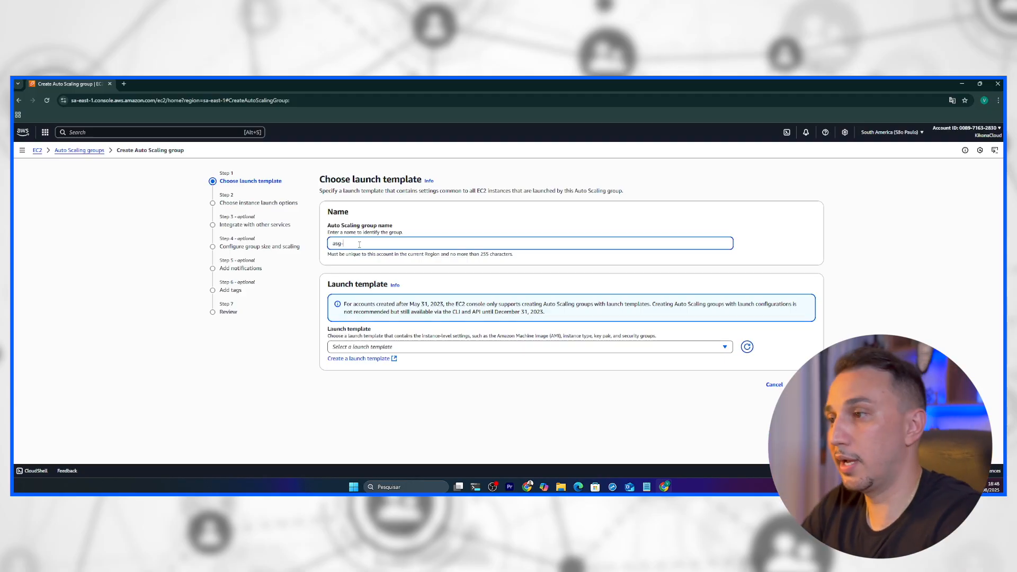
text(kikonacloud)
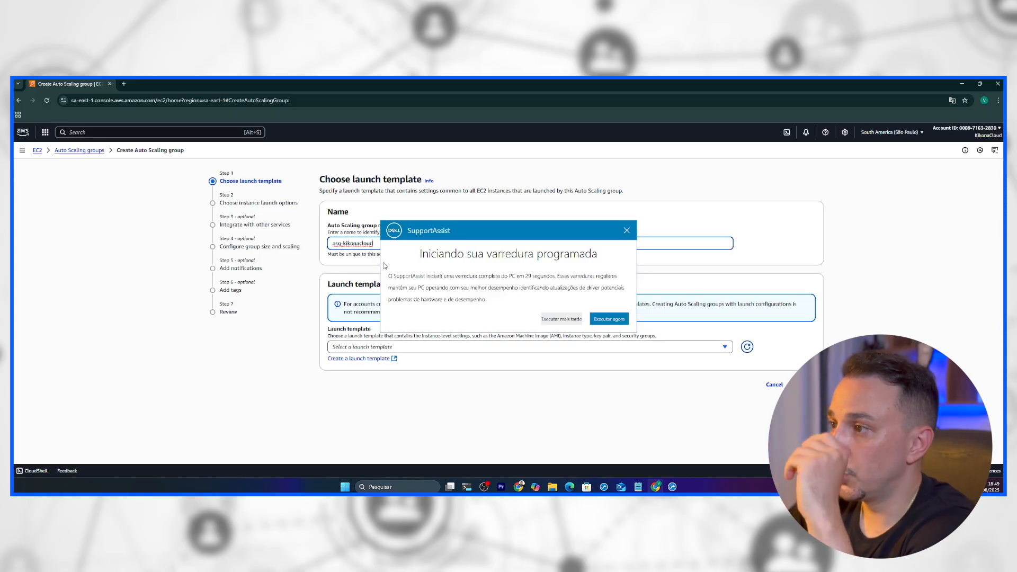
click(628, 231)
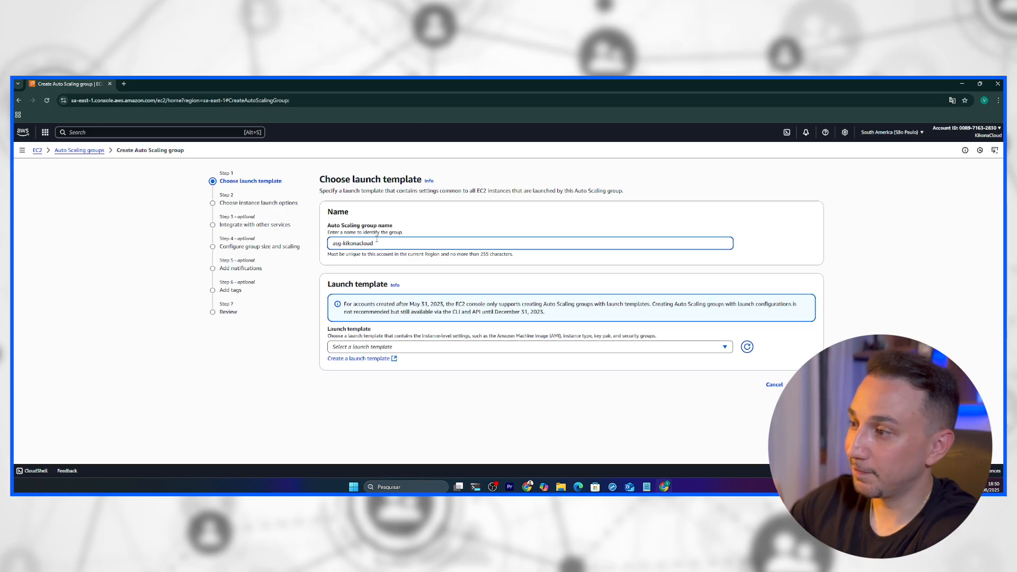
Step: Open the launch template creation form in a separate browser tab and name the template lt-kikonacloud
right_click(350, 358)
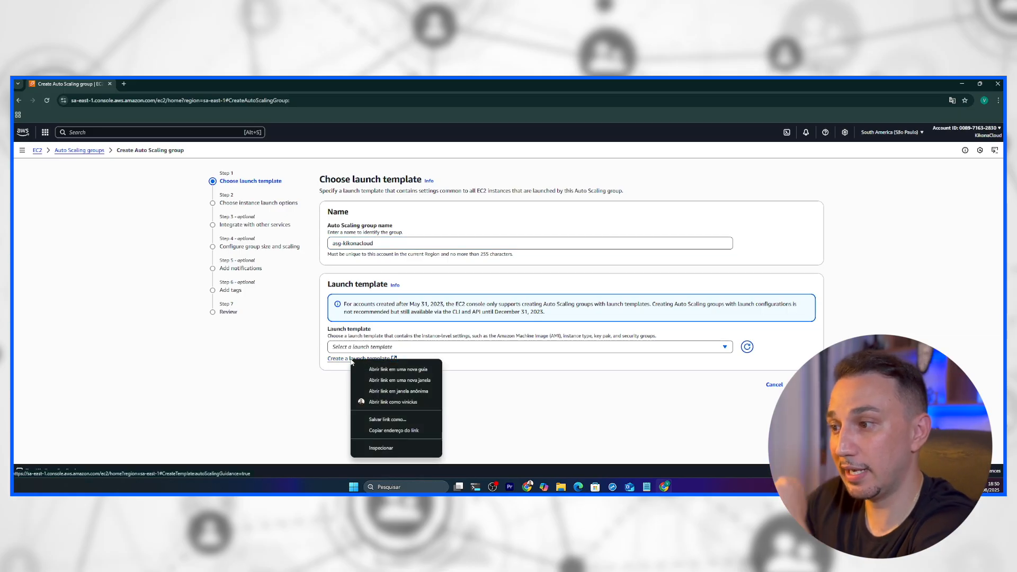
click(414, 372)
click(163, 87)
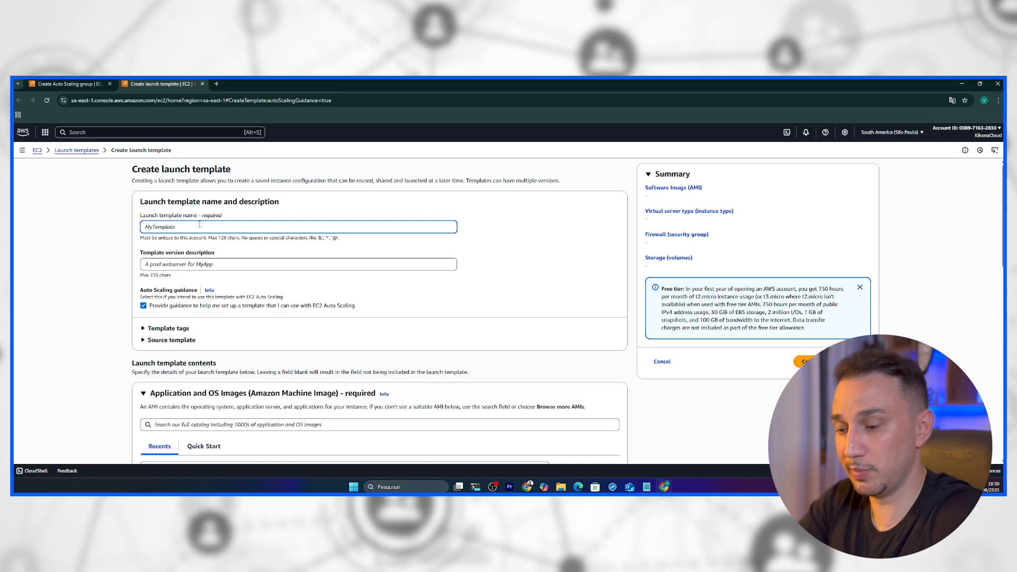
text(lt)
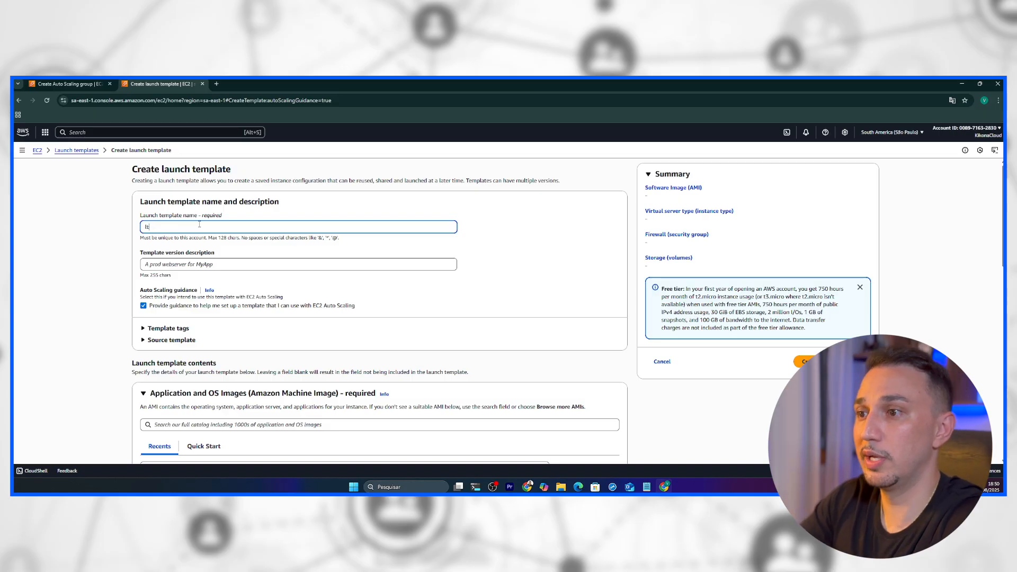
text(-kikonacloud)
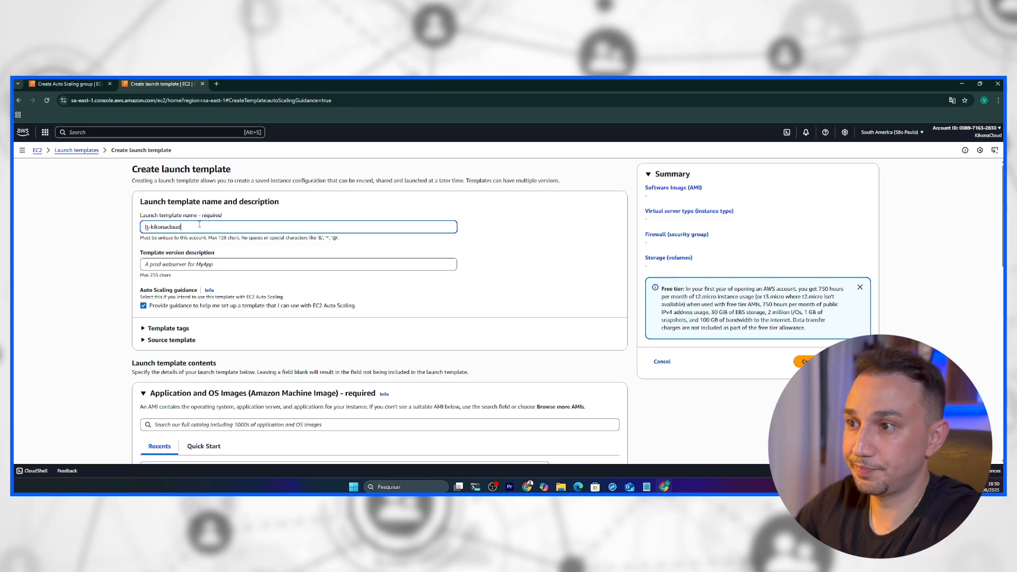
Step: Enter "Launch Templata o kiko na cloud" as the template version description
key(Tab)
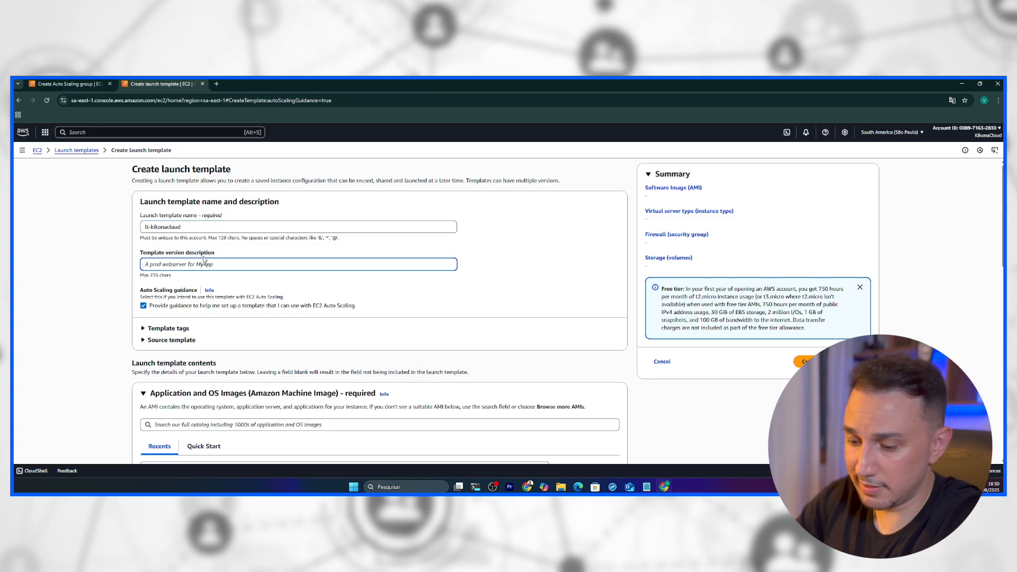
text(Launch Te)
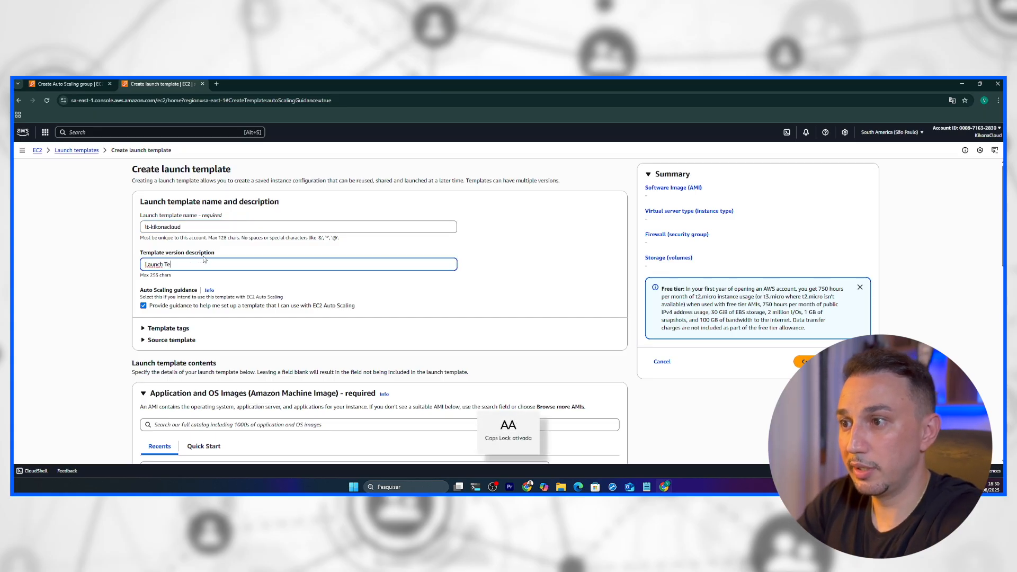
key(Caps_Lock)
text(mpalte par)
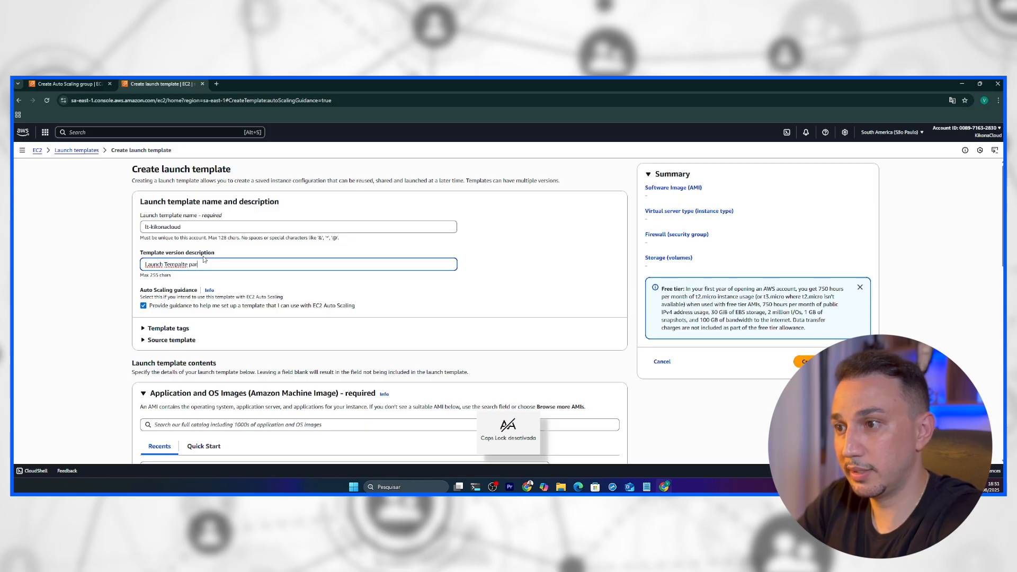
key(BackSpace)
key(BackSpace)
key(BackSpace)
key(BackSpace)
text(late o ki)
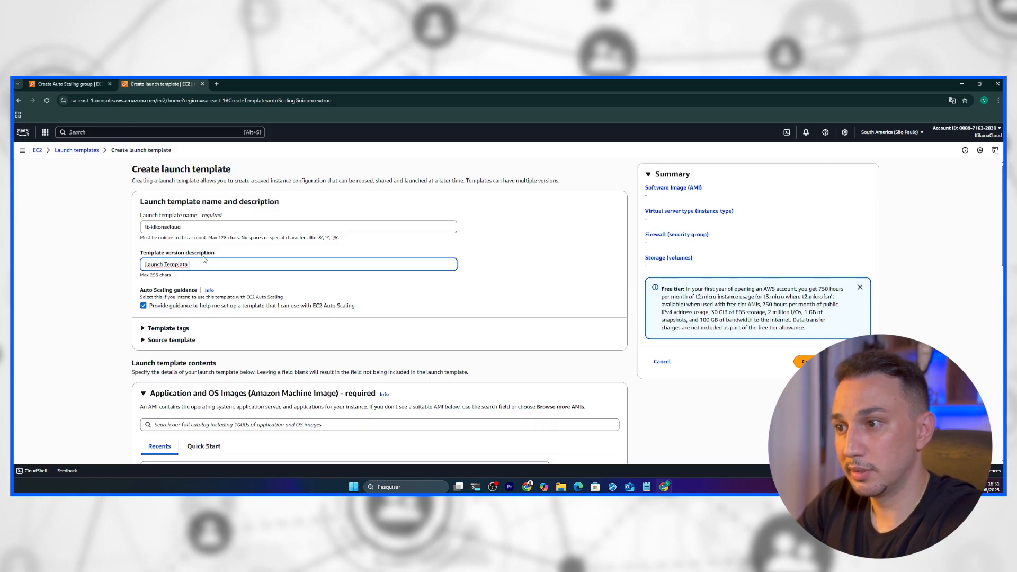
text(ko na cloud)
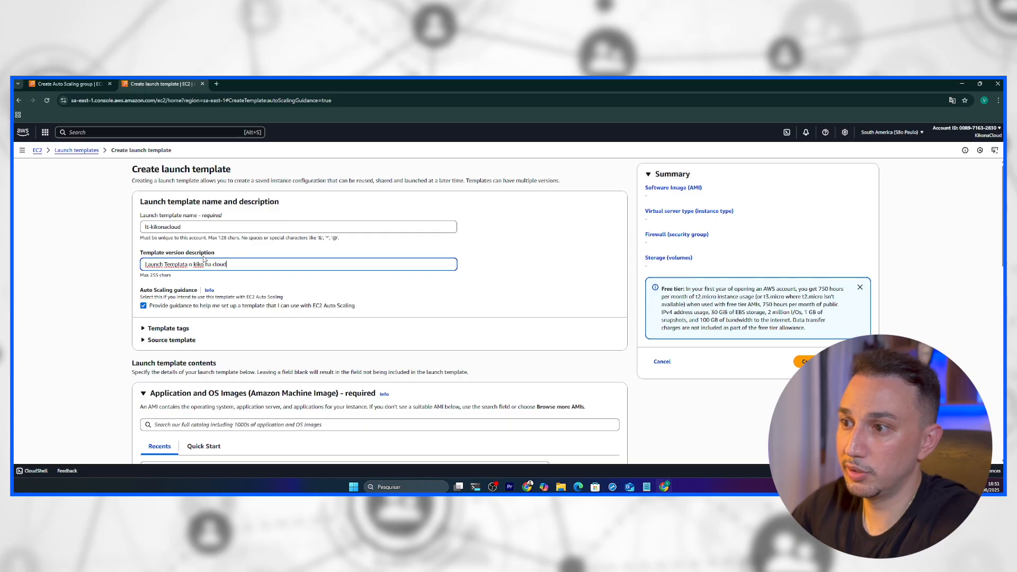
Step: Add a template tag with the key Name and the value kikonacloud
click(165, 329)
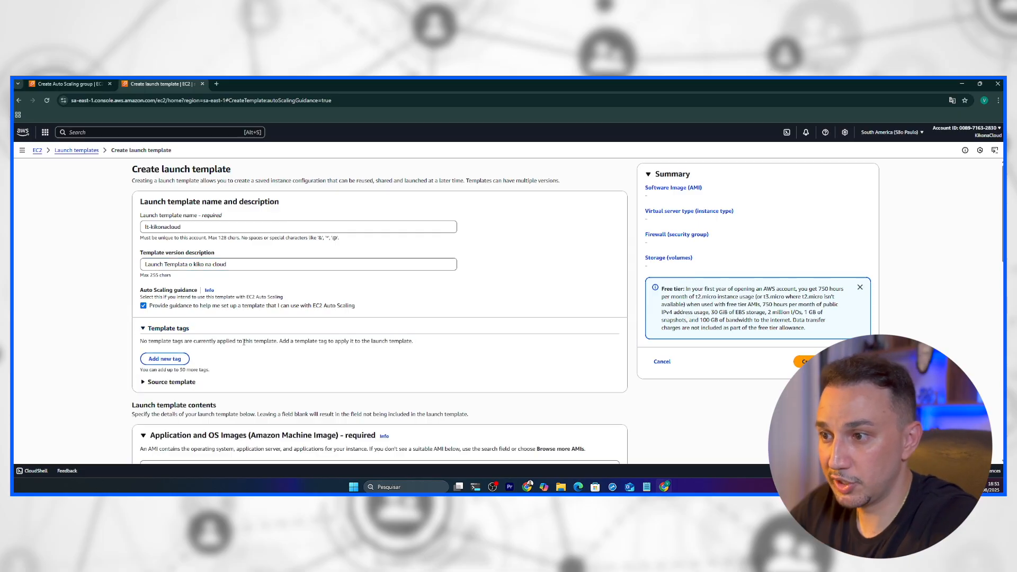
click(185, 359)
click(186, 352)
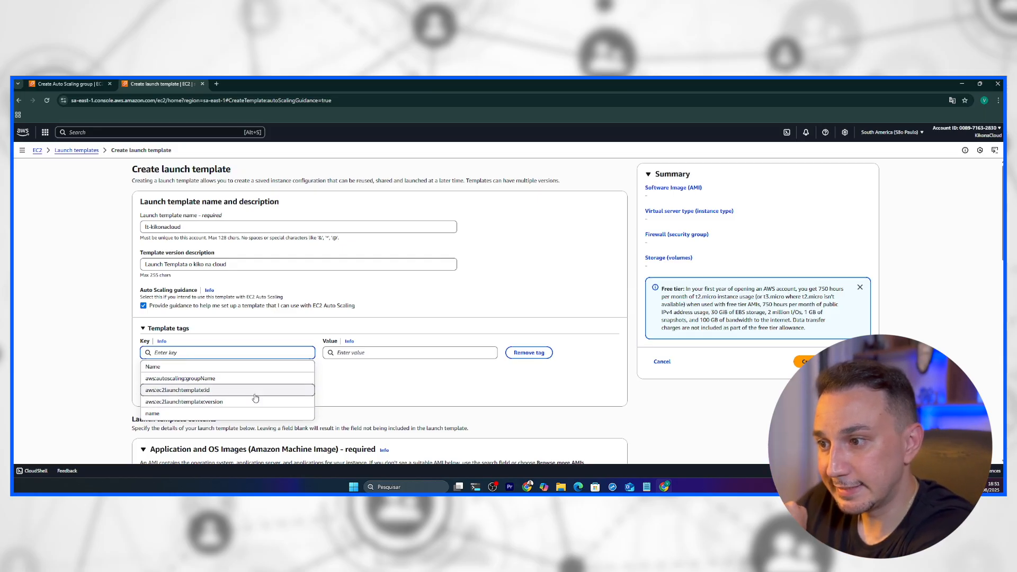
click(175, 367)
click(418, 353)
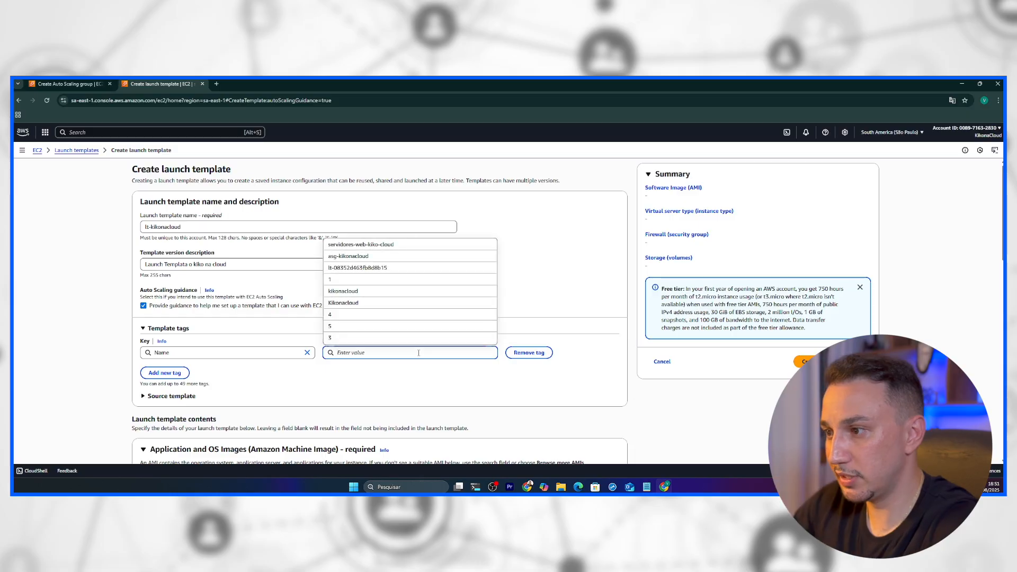
click(362, 292)
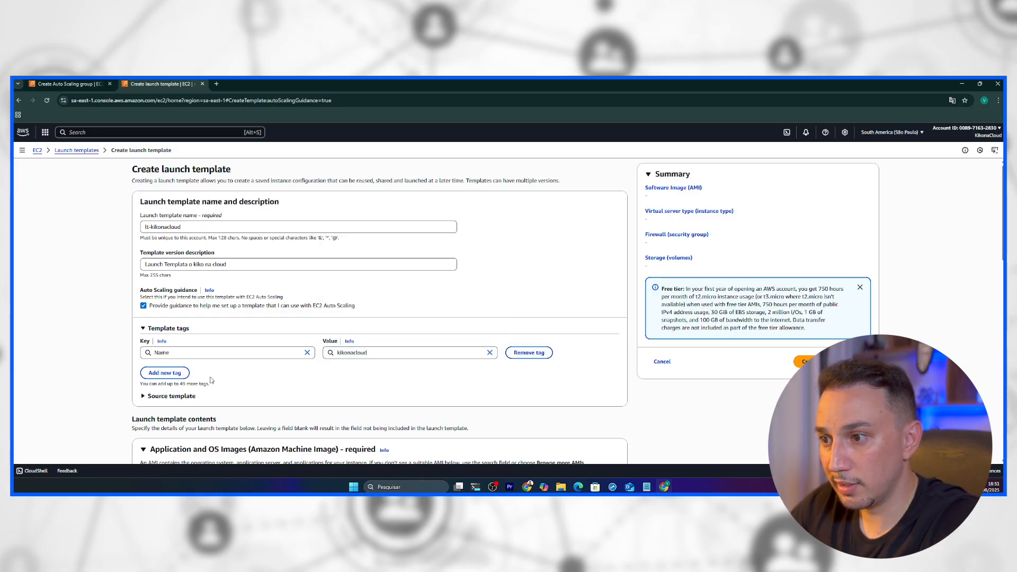
click(217, 393)
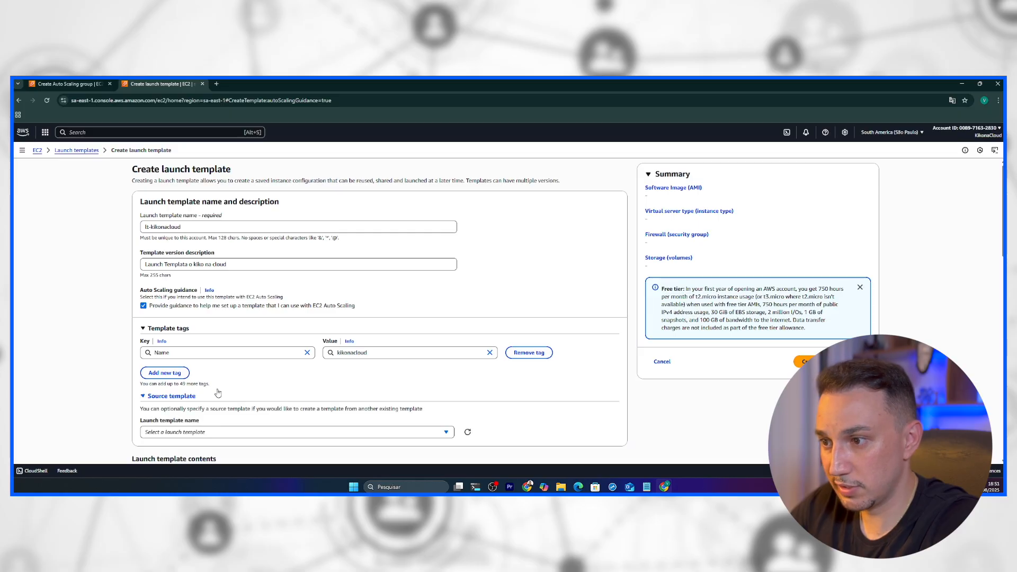
click(185, 396)
Step: Choose Amazon Linux from the Quick Start images as the template's machine image
scroll(293, 372, down, 2)
scroll(293, 372, down, 3)
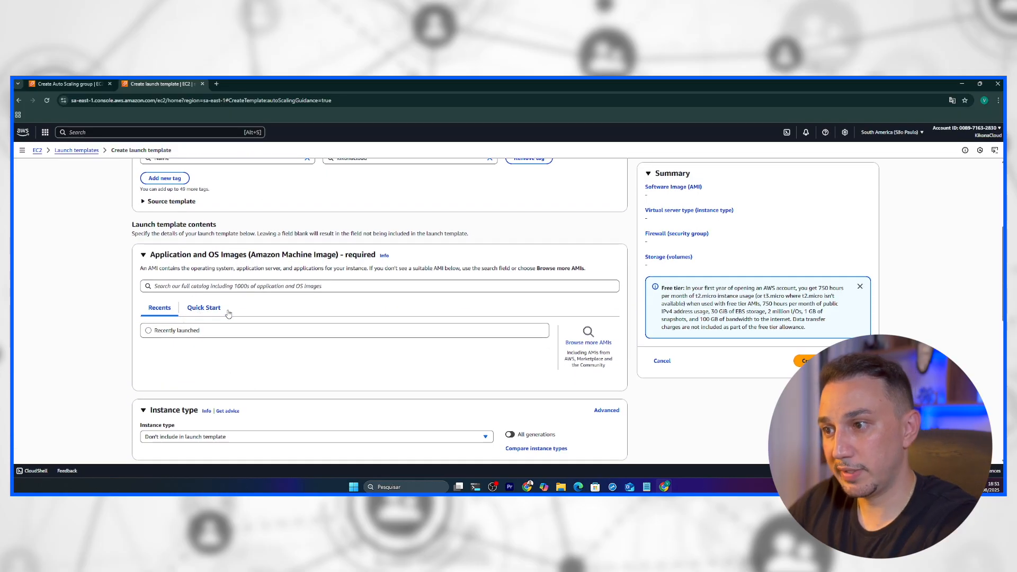
click(206, 312)
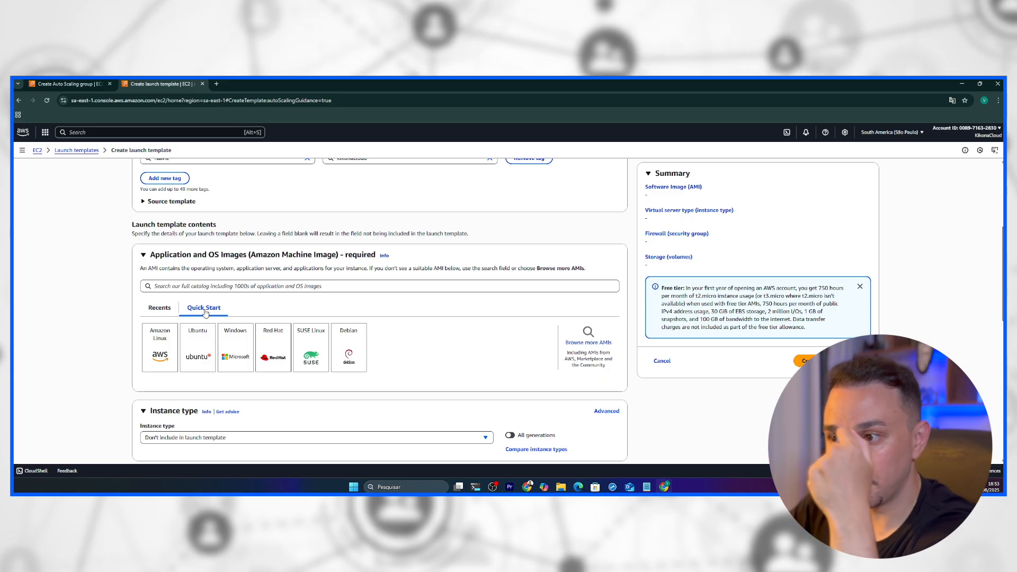
click(165, 347)
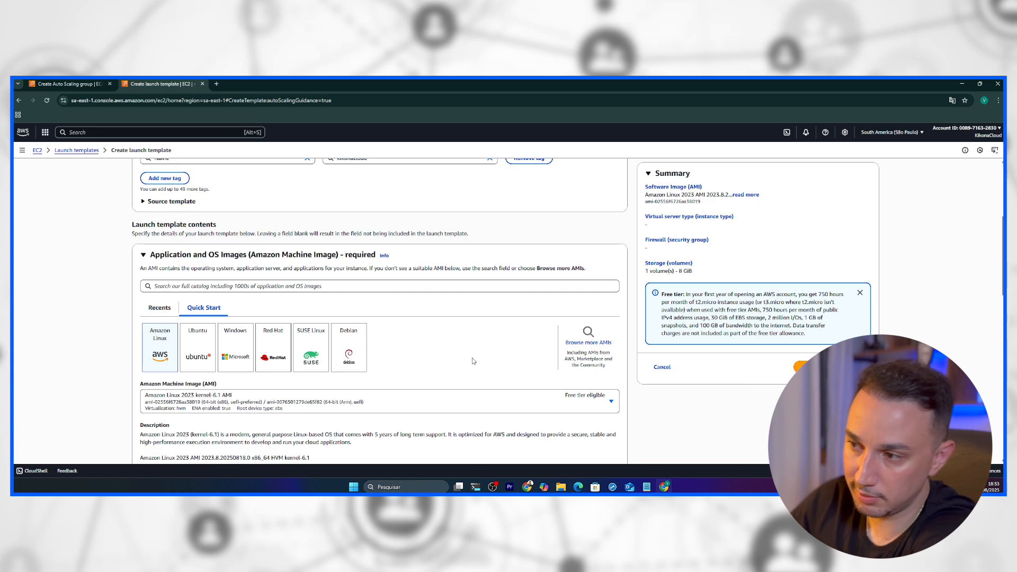
Step: Set the launch template's instance type to t2.micro
scroll(462, 362, down, 3)
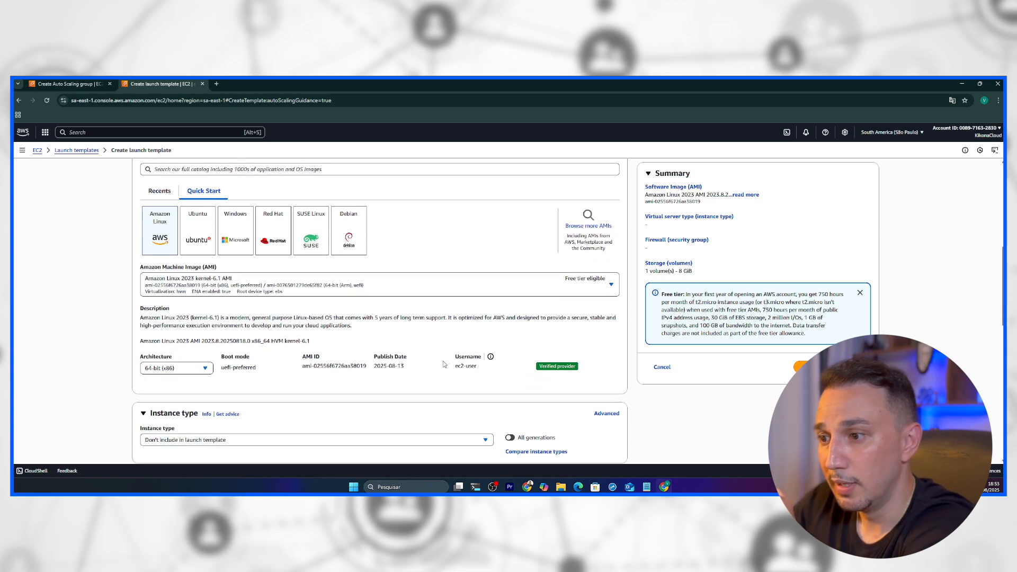
scroll(444, 364, down, 1)
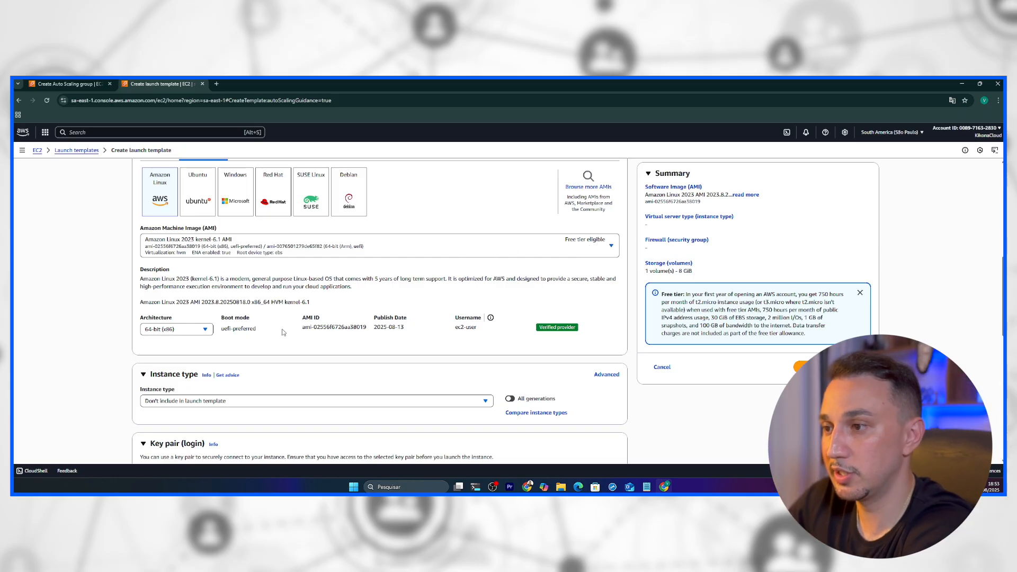
scroll(360, 312, up, 2)
scroll(297, 323, down, 3)
click(250, 329)
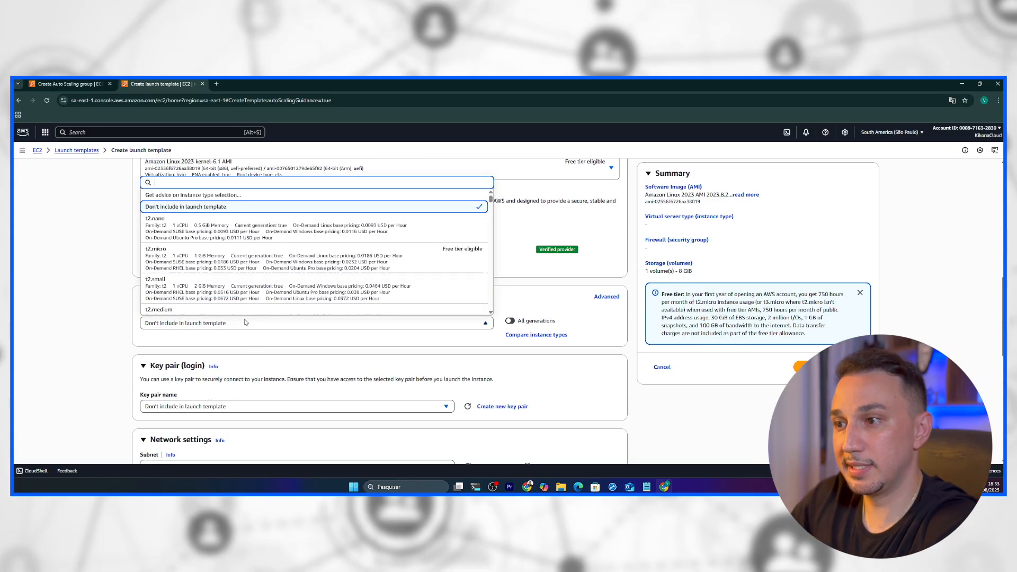
click(360, 264)
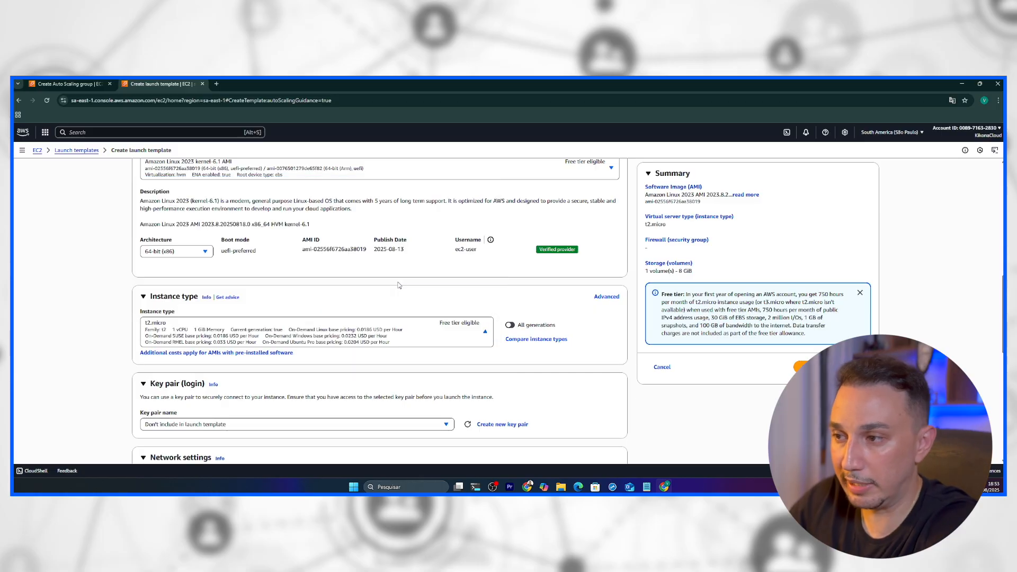
Step: Create a new RSA key pair named asg-kikonacloud-v2 in .pem format for the launch template
scroll(393, 318, down, 2)
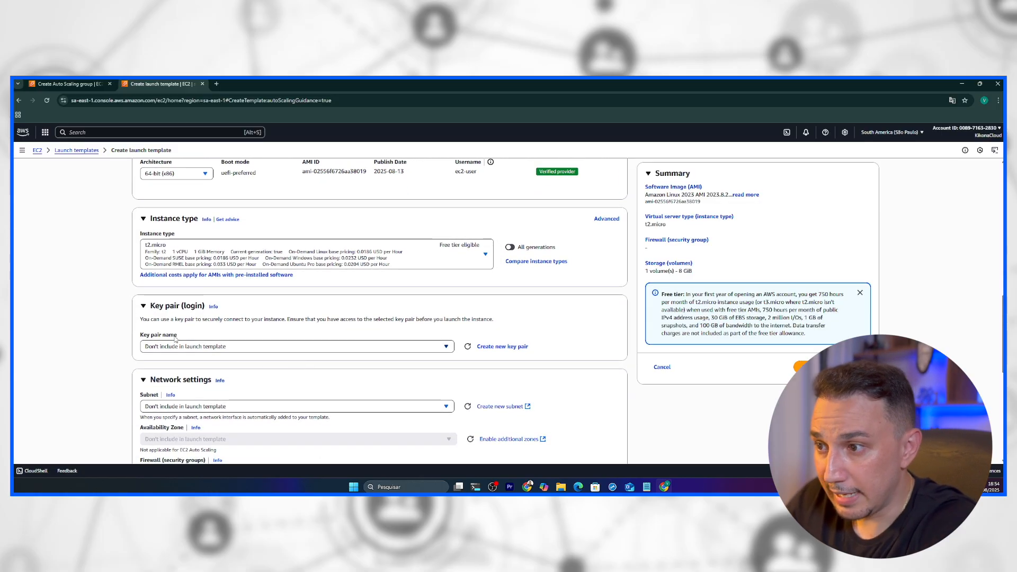
click(208, 344)
click(215, 344)
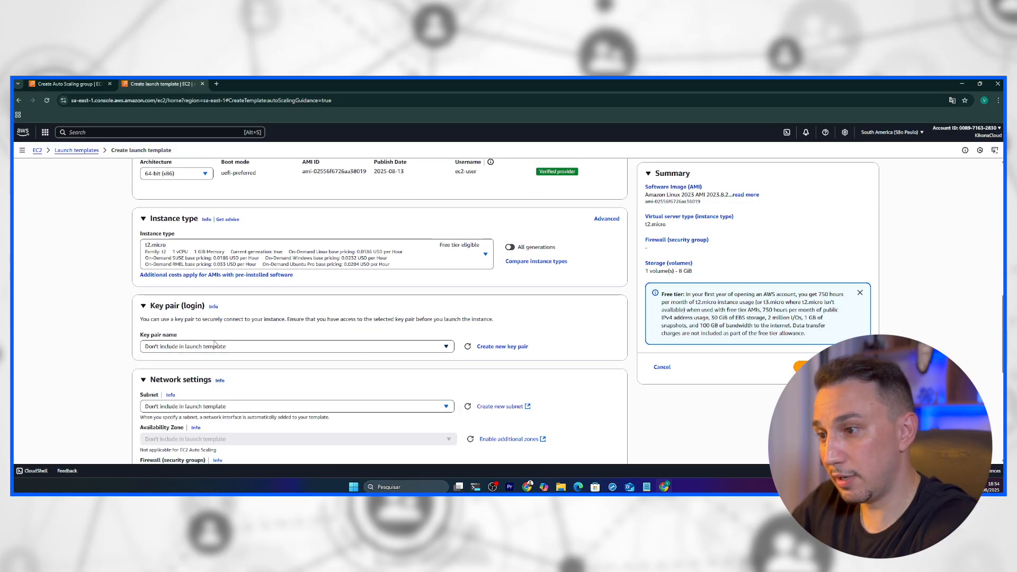
click(465, 347)
click(451, 244)
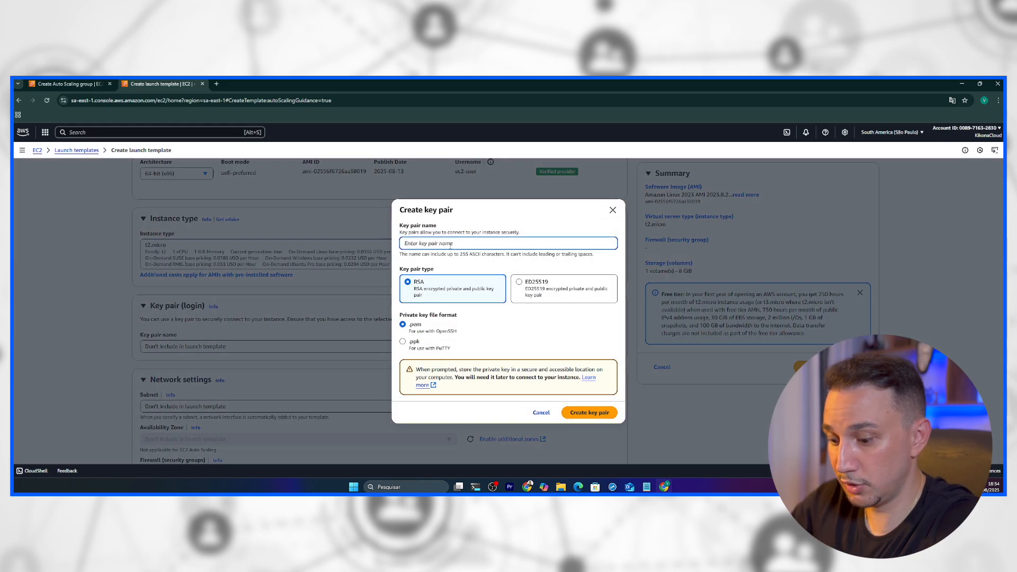
text(asg-kikonacloud)
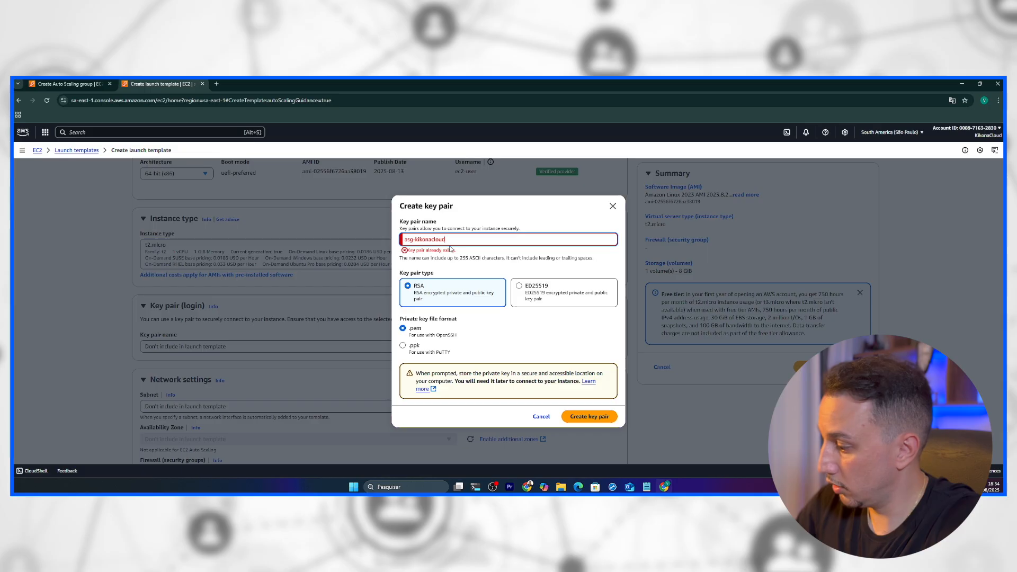
text(-v2)
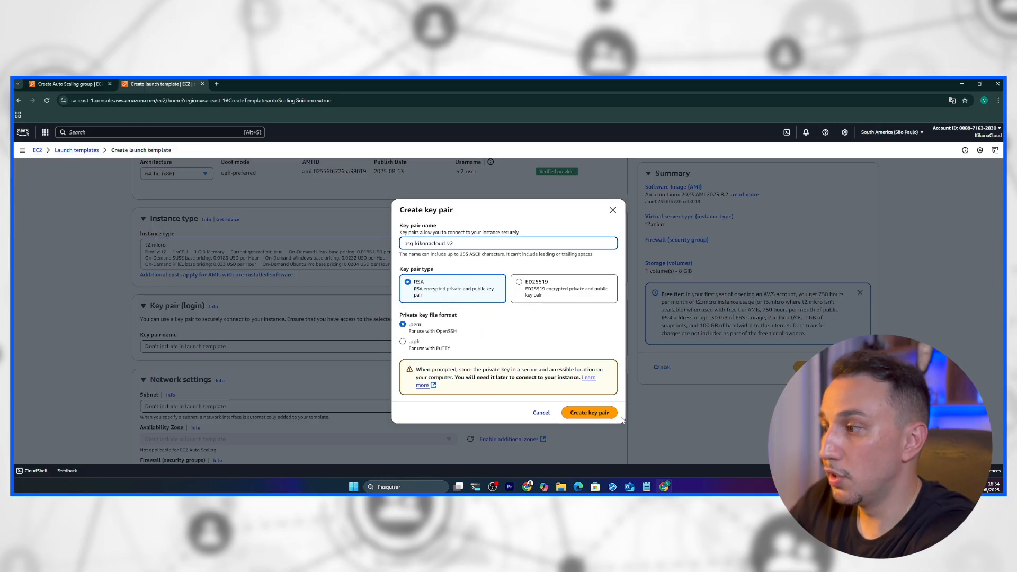
click(602, 417)
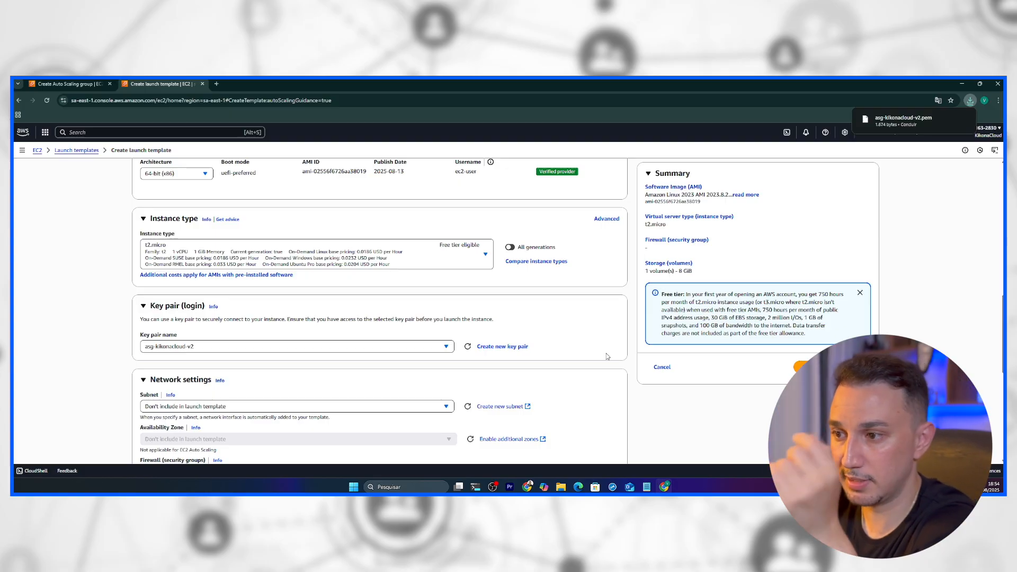
Step: Choose to create a new security group in the network settings and name it lt-kikonancloud-sg
scroll(239, 401, down, 3)
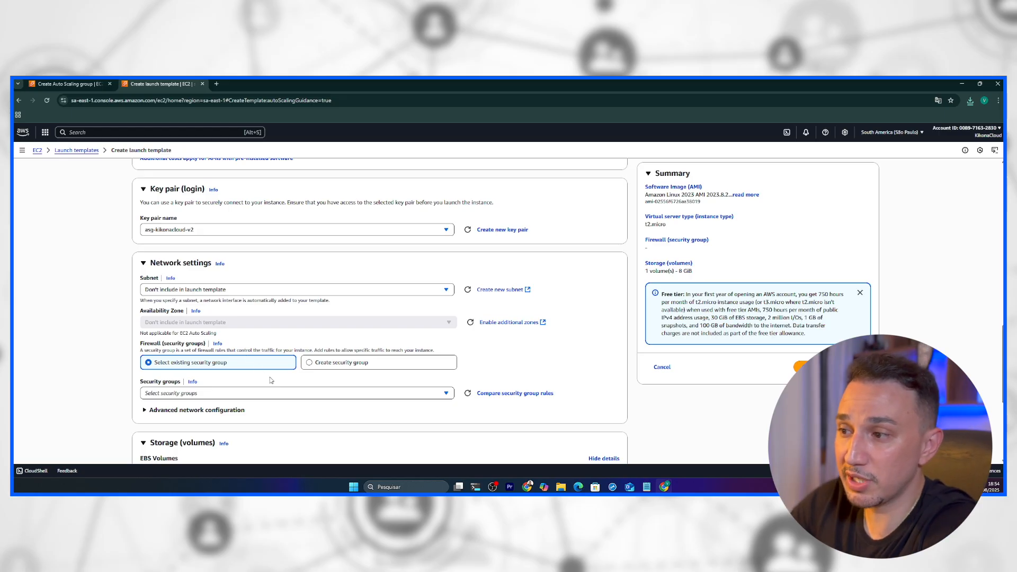
click(359, 364)
click(171, 394)
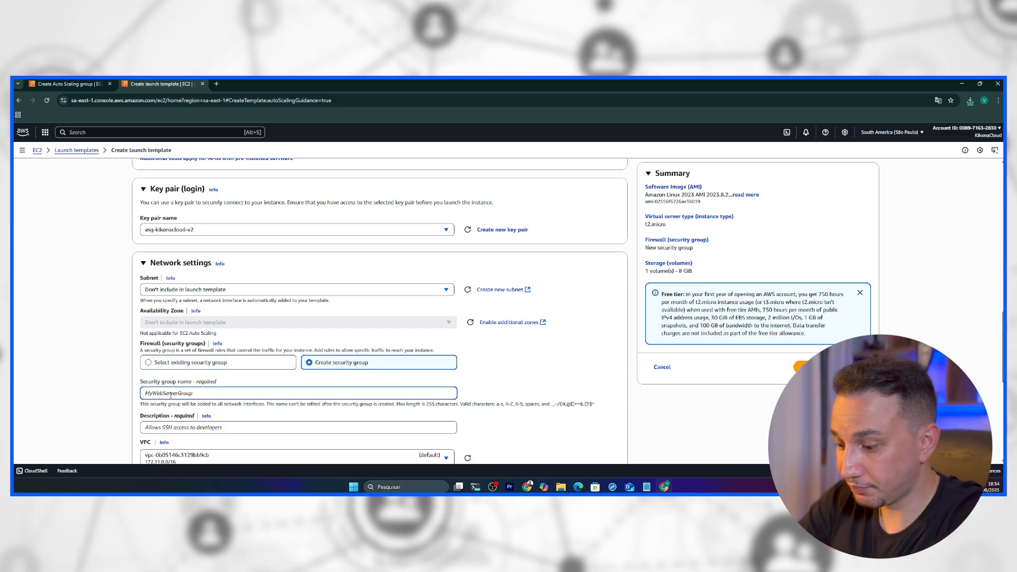
key(Caps_Lock)
text(L)
key(Caps_Lock)
text(t)
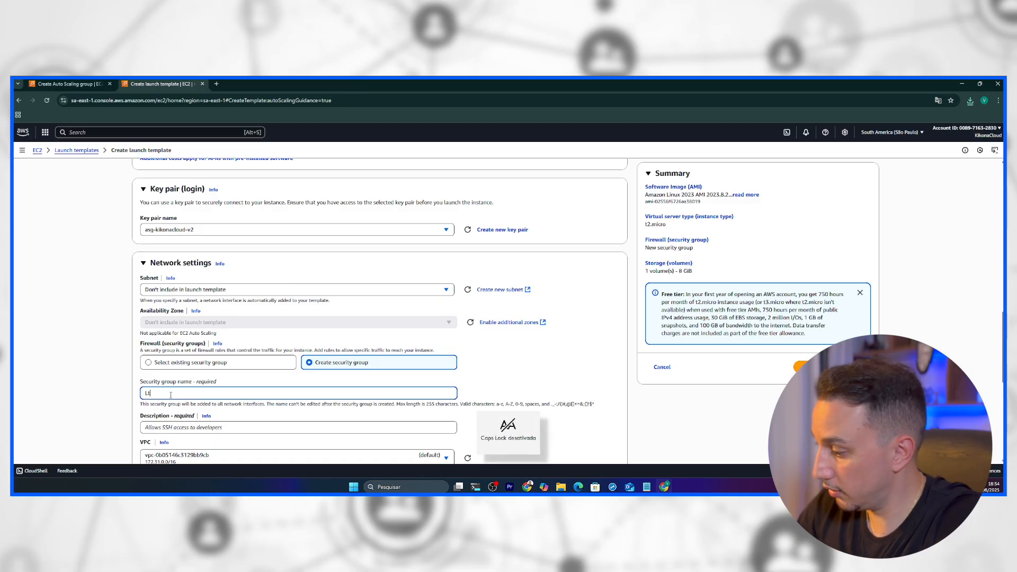
key(BackSpace)
key(Caps_Lock)
text(T)
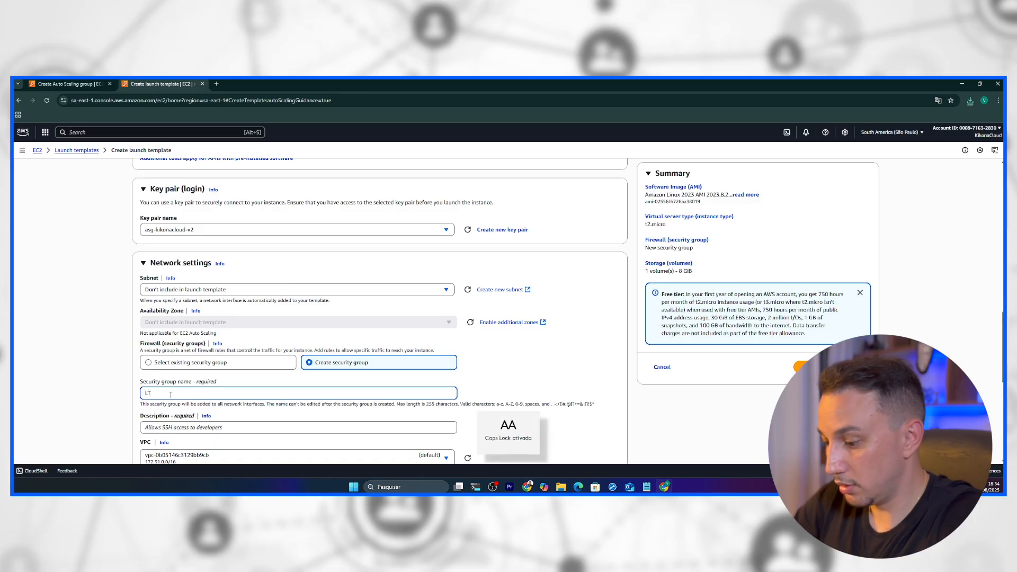
key(BackSpace)
key(BackSpace)
key(Caps_Lock)
text(lt)
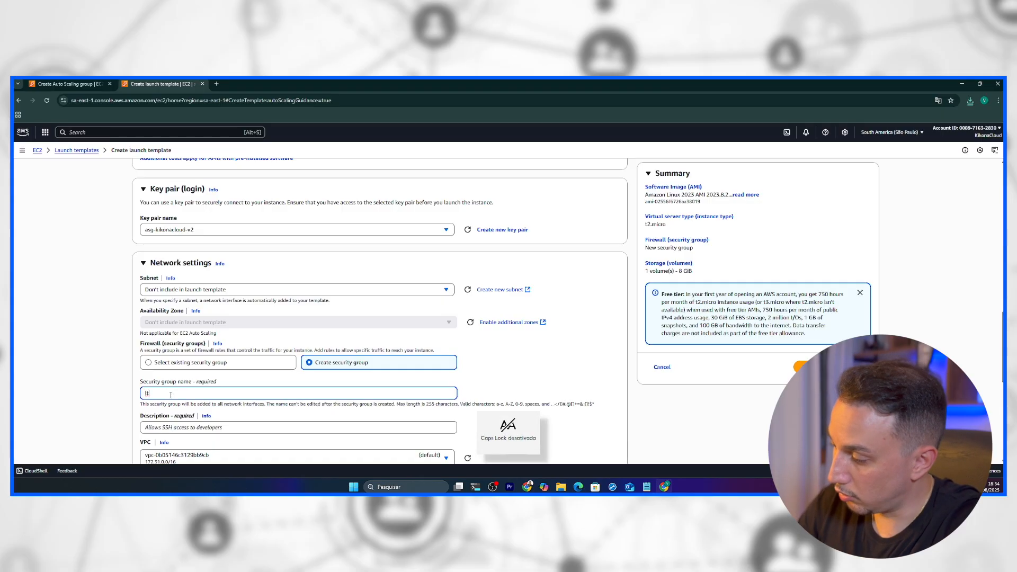
text(-kikonacloud)
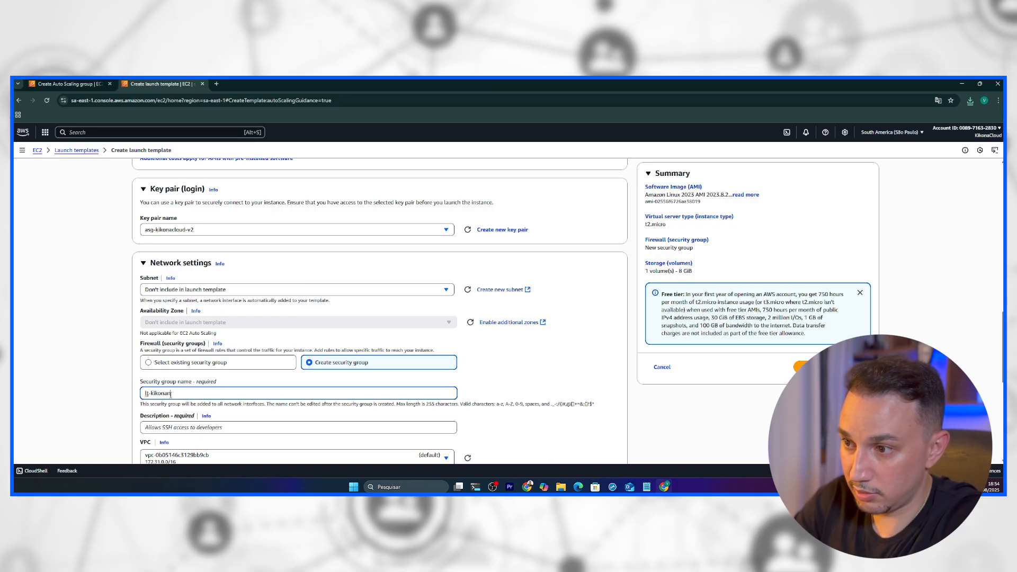
text(-sg)
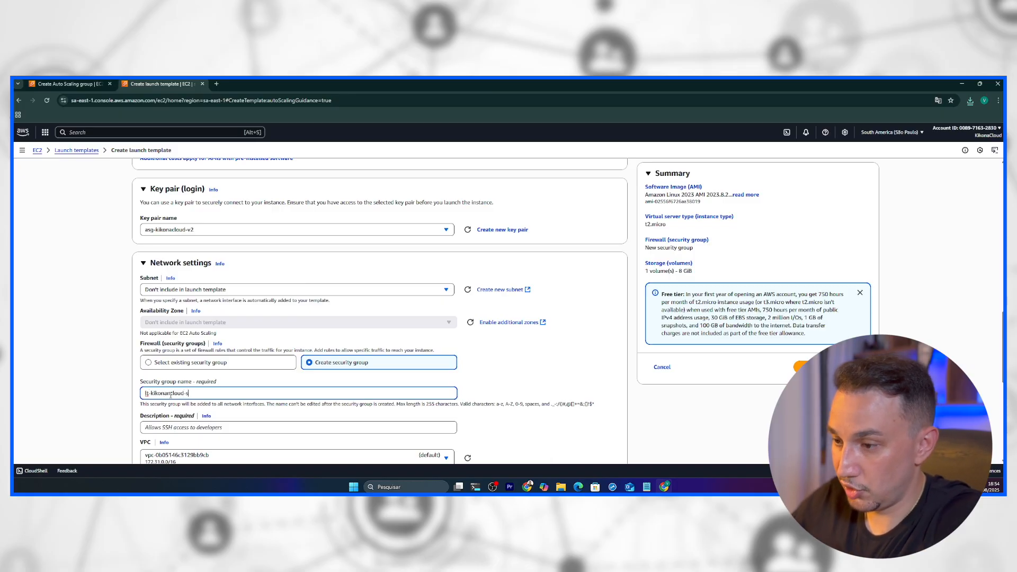
scroll(187, 393, up, 1)
scroll(187, 393, down, 2)
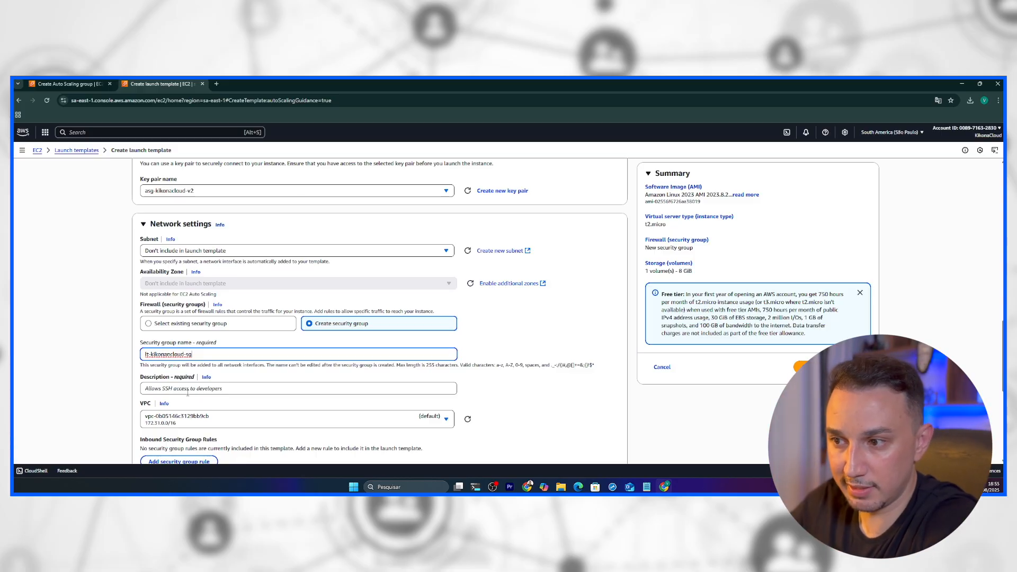
Step: Enter "Security Group para o Launch Template" as the new security group's description
click(188, 393)
key(Caps_Lock)
text(L)
key(Caps_Lock)
text(aunch)
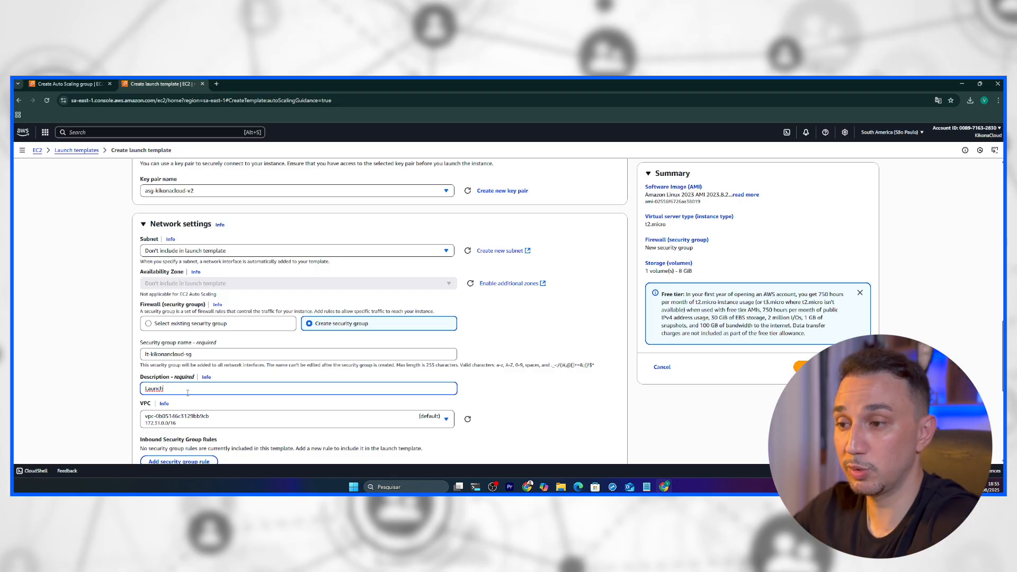
text(Template)
scroll(184, 437, up, 1)
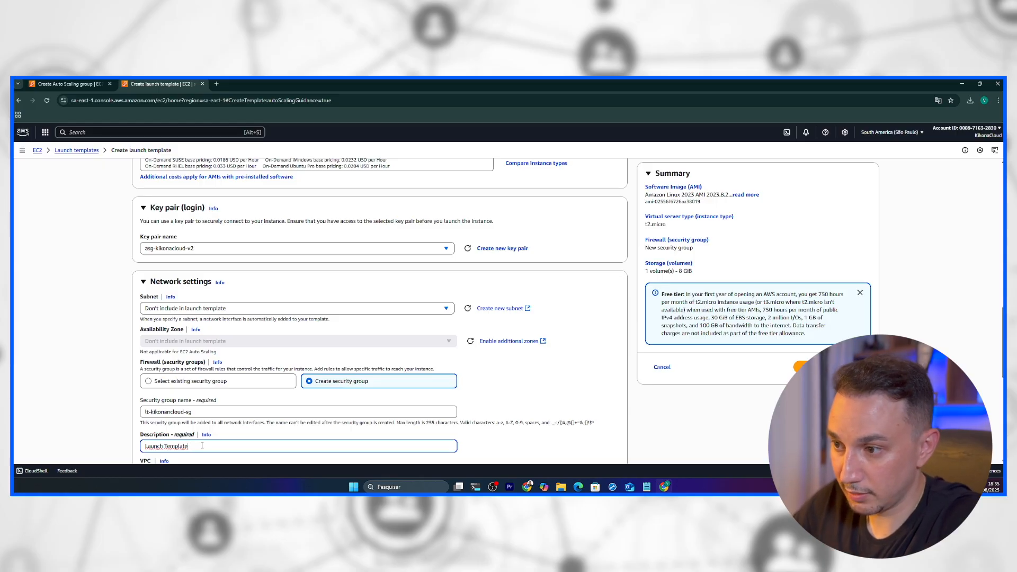
key(Caps_Lock)
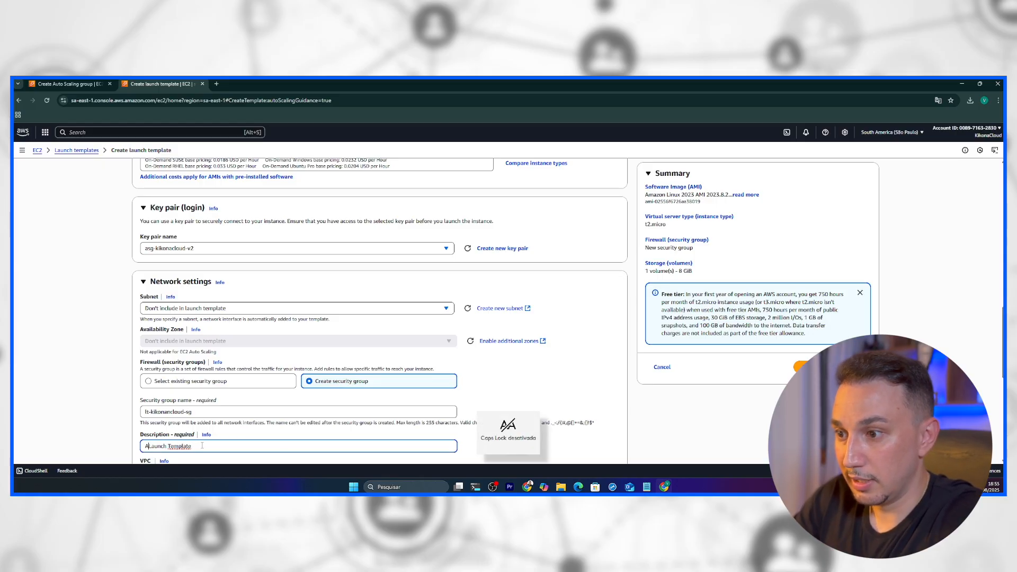
key(Caps_Lock)
text(SEC)
key(BackSpace)
key(BackSpace)
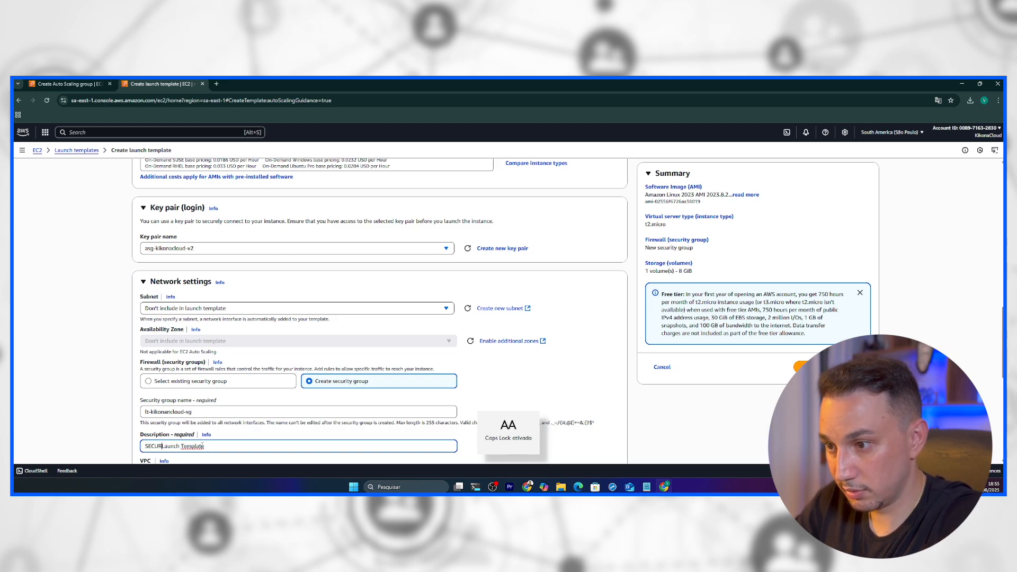
key(Caps_Lock)
text(ecu)
text(rity Grou)
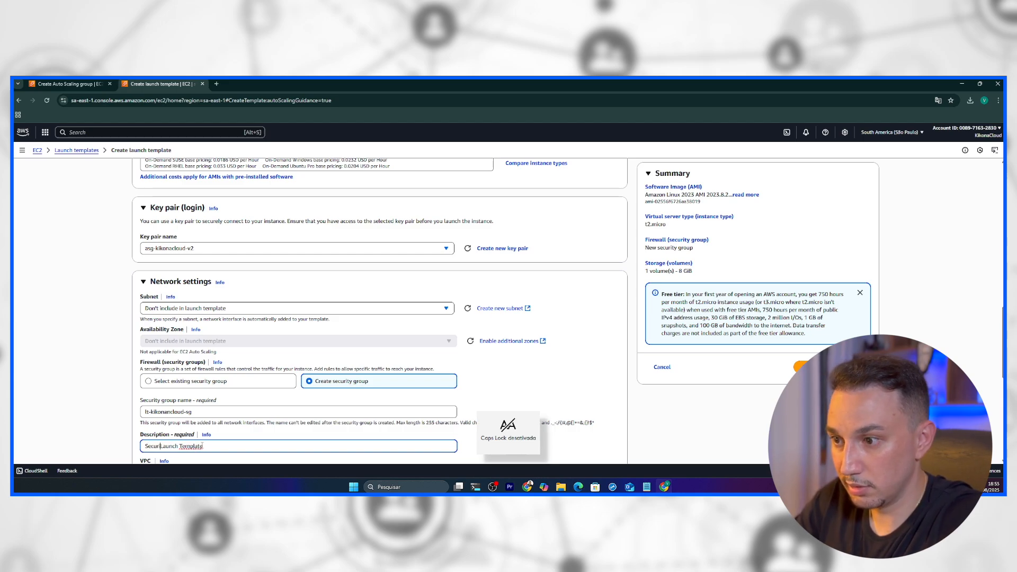
text(p para o)
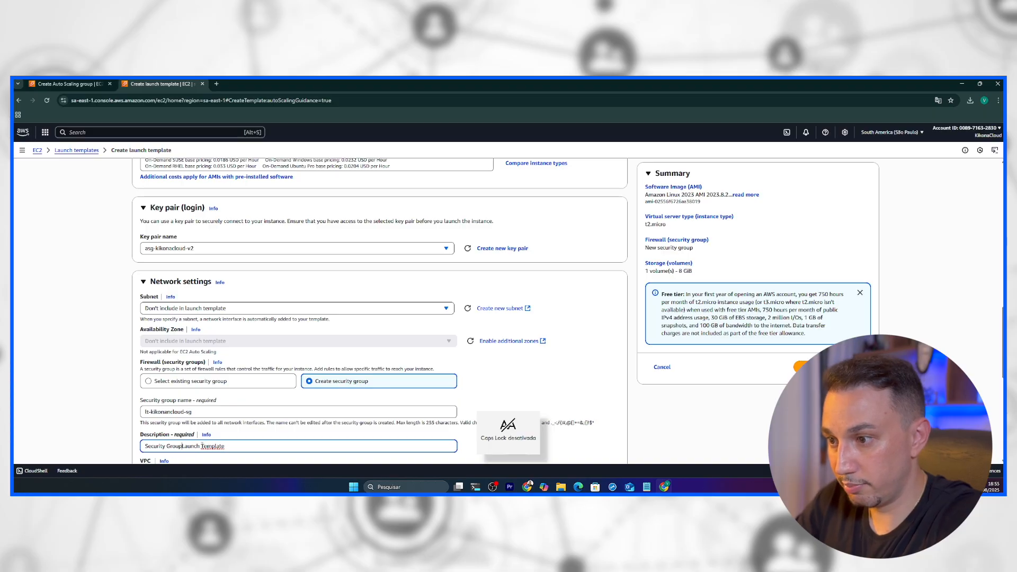
Step: Add an inbound security group rule and set its type to All traffic
scroll(206, 442, up, 3)
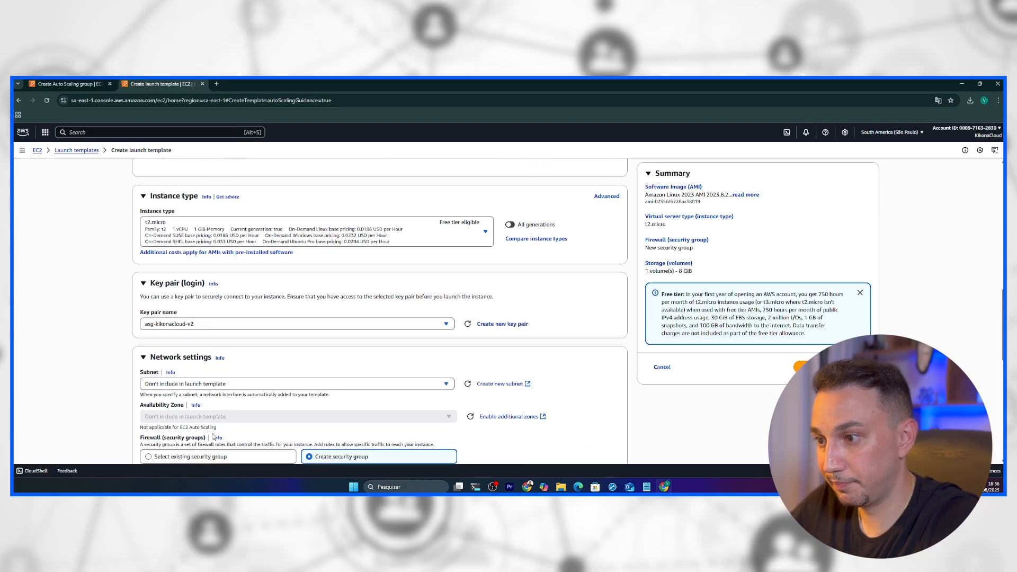
scroll(223, 418, down, 3)
scroll(252, 374, down, 2)
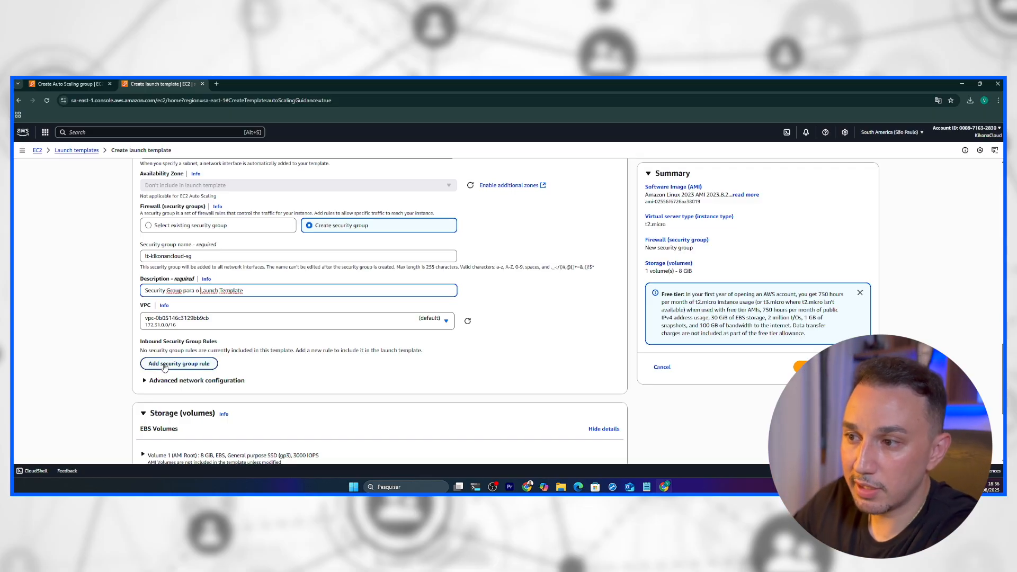
click(165, 364)
click(235, 381)
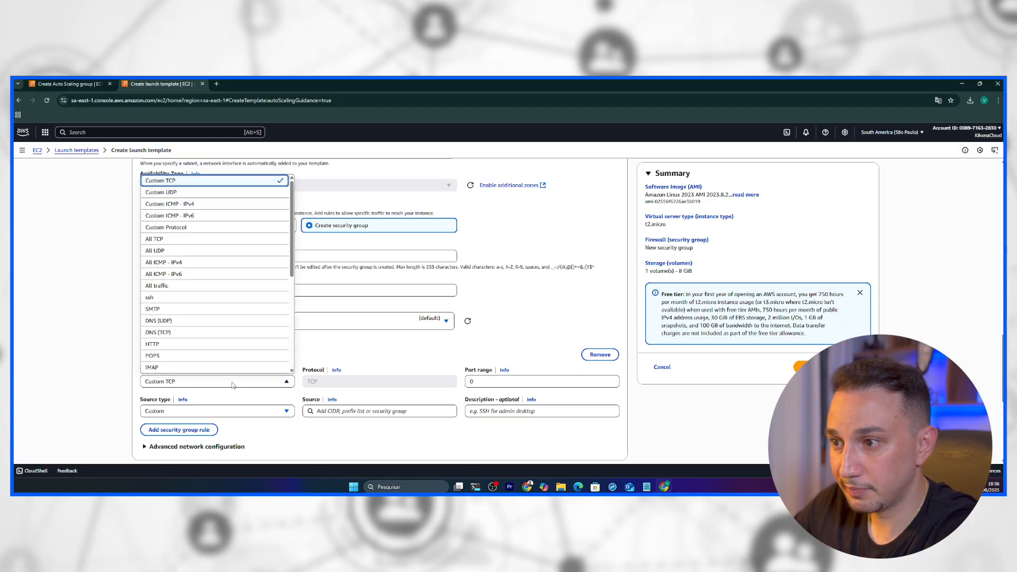
click(153, 285)
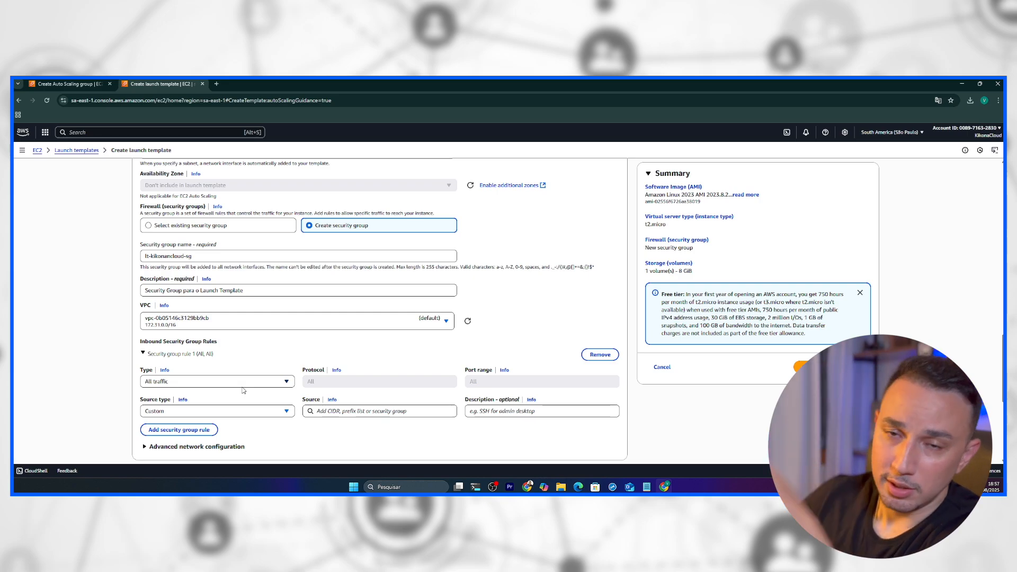
Step: Keep the rule's source type as Custom and set its source to the existing security group sg-043df3218b0a9bcaf
click(265, 412)
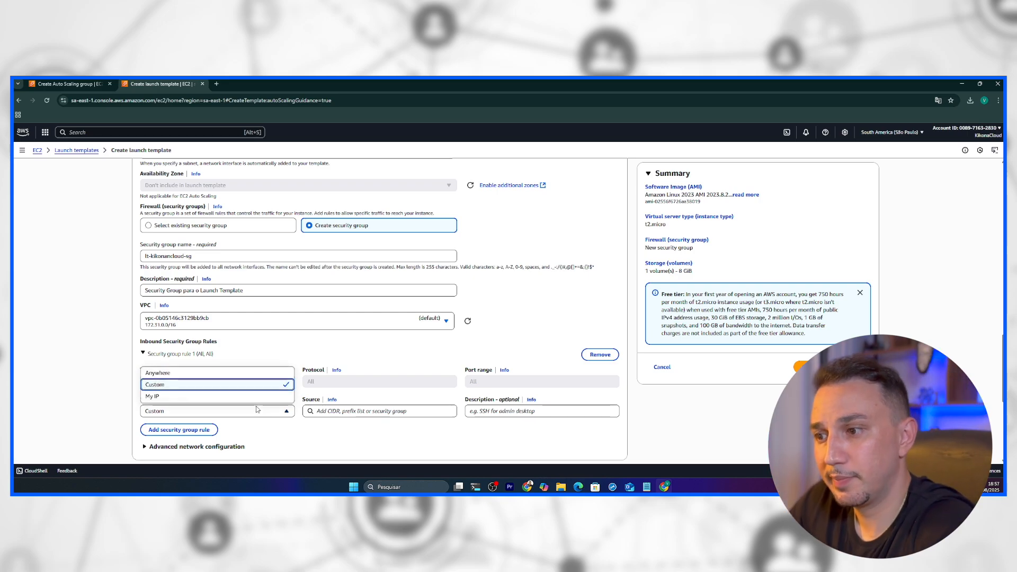
click(360, 411)
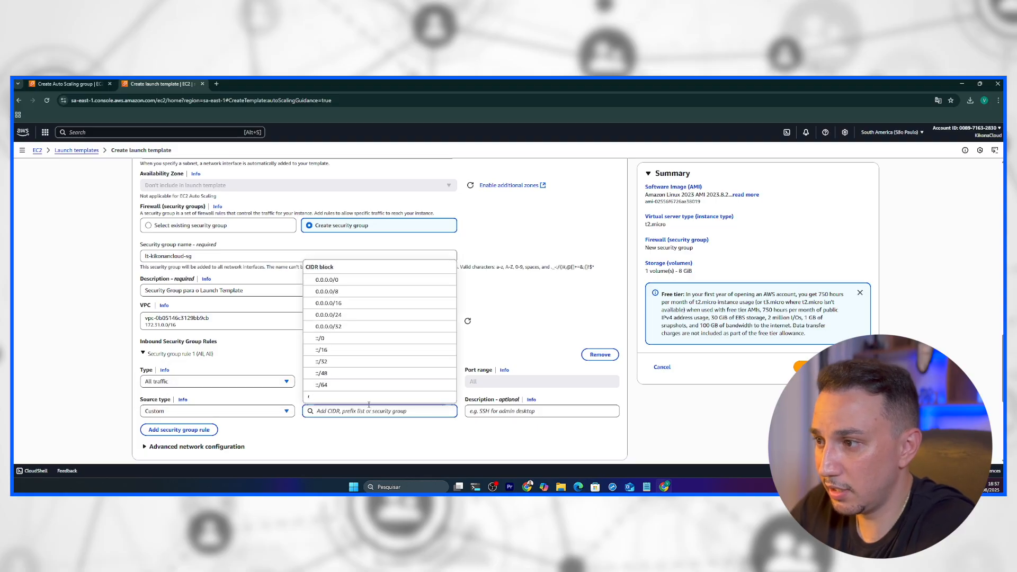
scroll(386, 326, up, 2)
scroll(386, 326, down, 10)
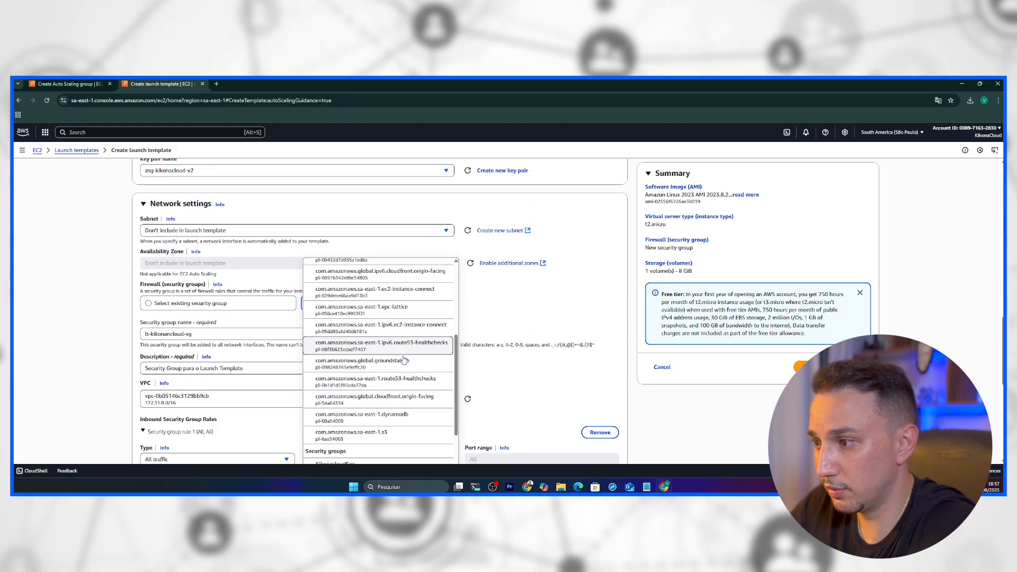
click(389, 414)
scroll(524, 394, down, 2)
scroll(518, 385, down, 1)
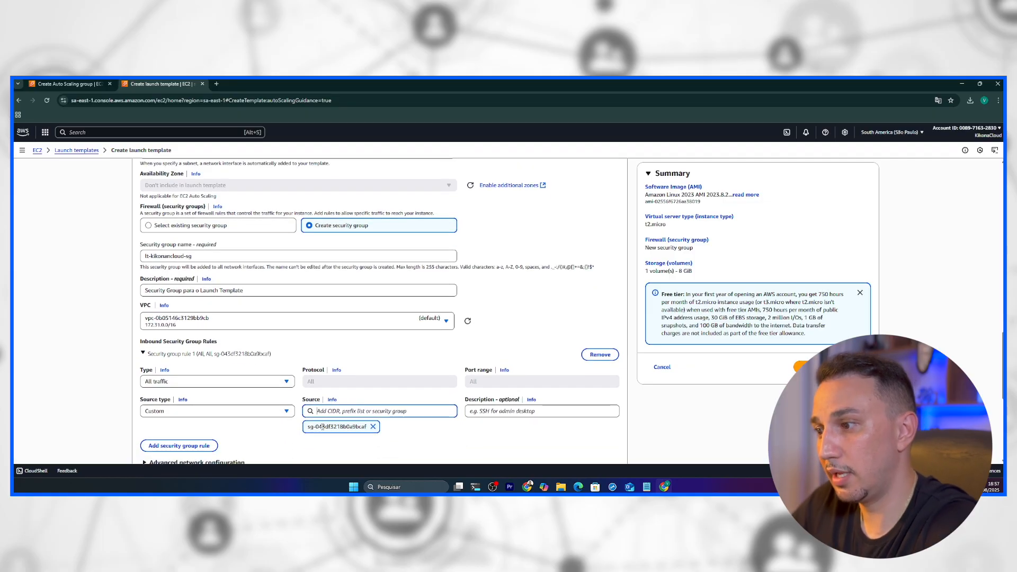
Step: Describe the inbound rule as "Permitindo meu Alb para se comunicar com as Maquinas ou servidores do meu ASG"
scroll(500, 418, down, 1)
click(503, 373)
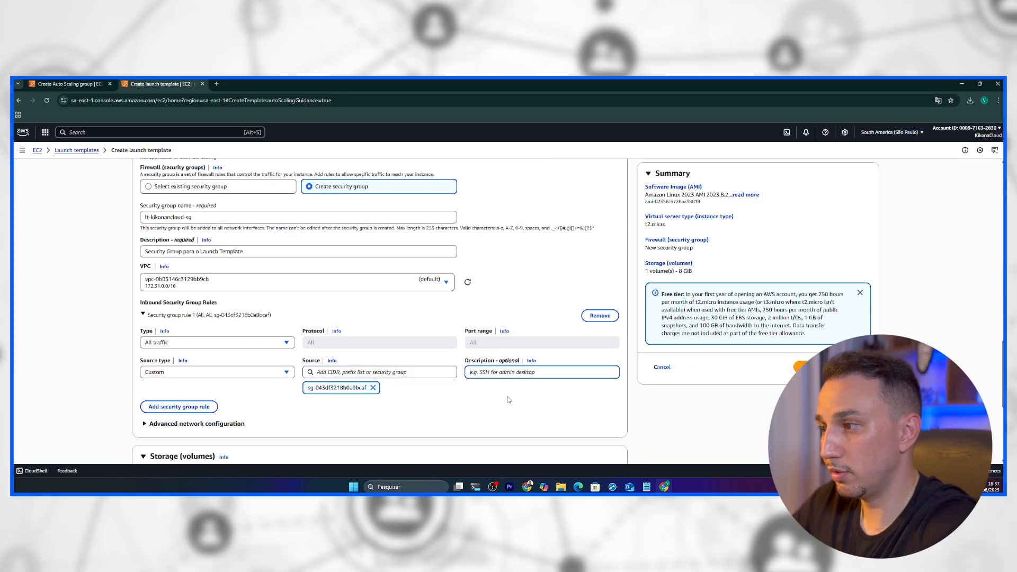
text(Permi)
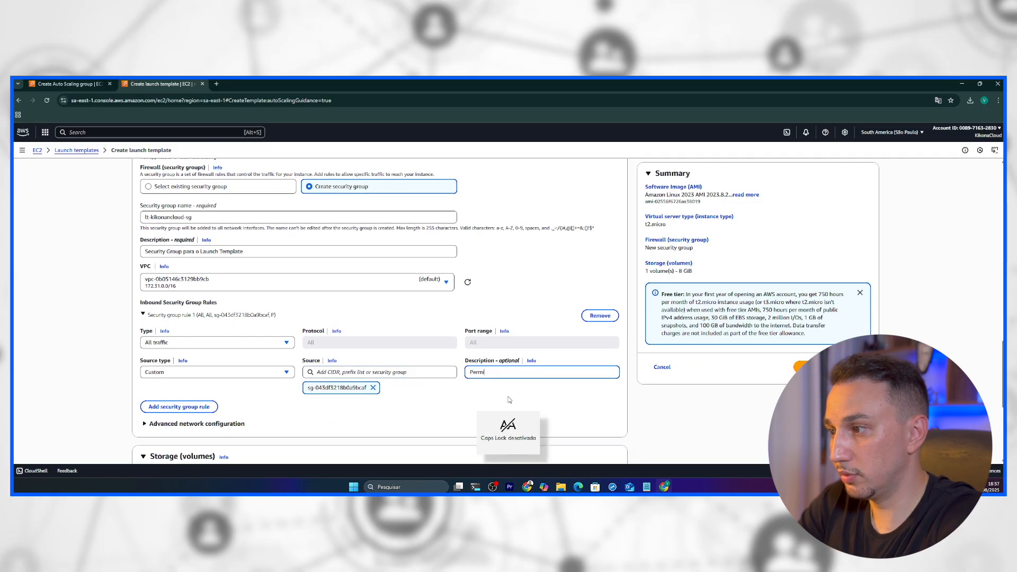
text(tindo )
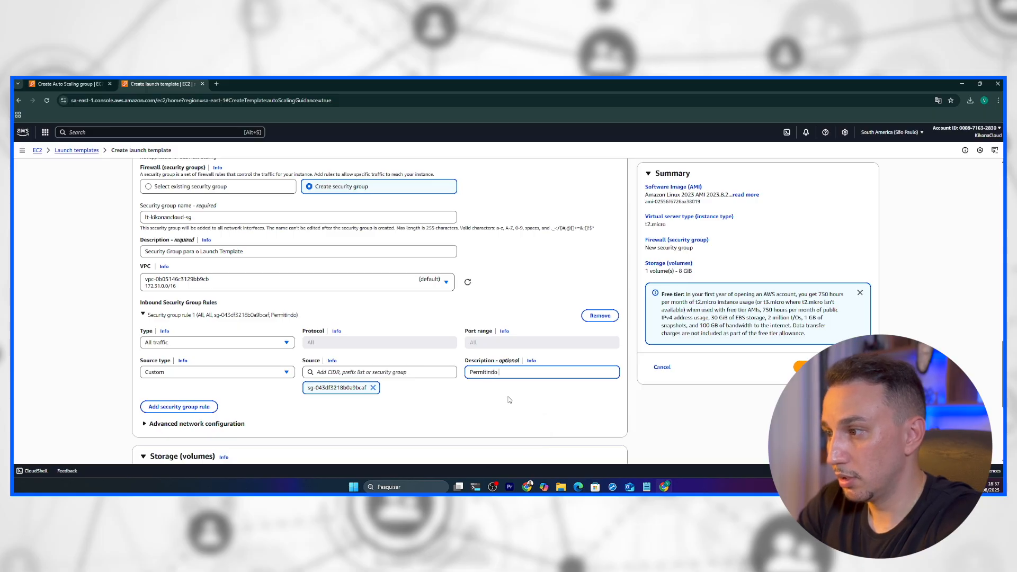
text(meu Alb para se comunicar com o Laucnch t)
key(BackSpace)
key(BackSpace)
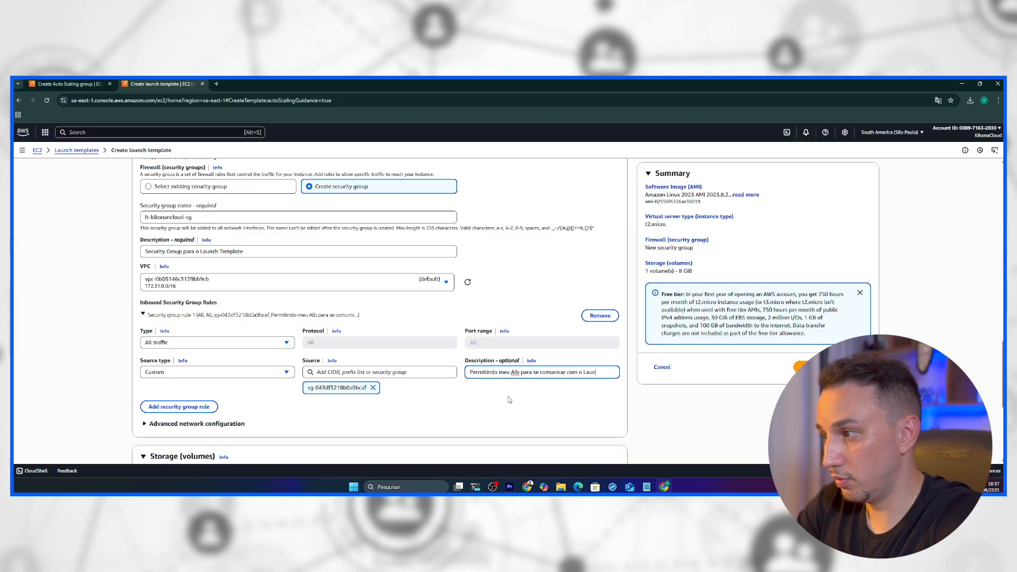
key(BackSpace)
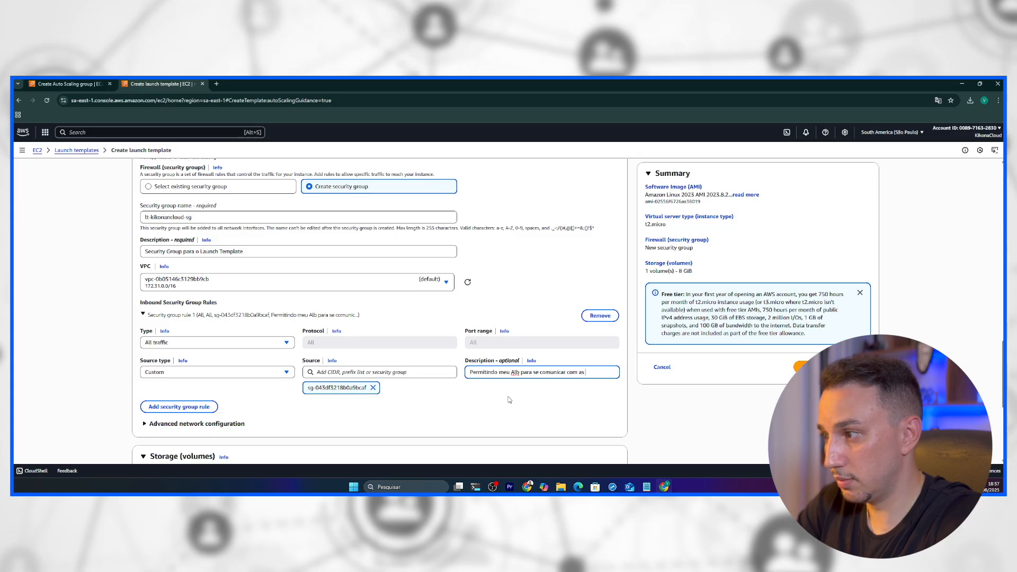
key(Caps_Lock)
text(M)
key(Caps_Lock)
text(aquinas o)
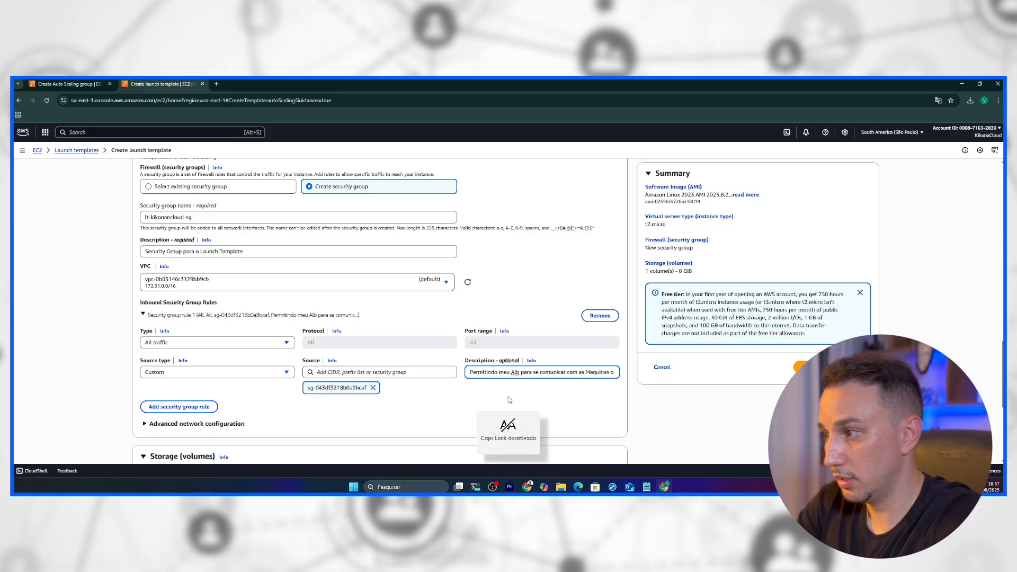
text(u servidores do m)
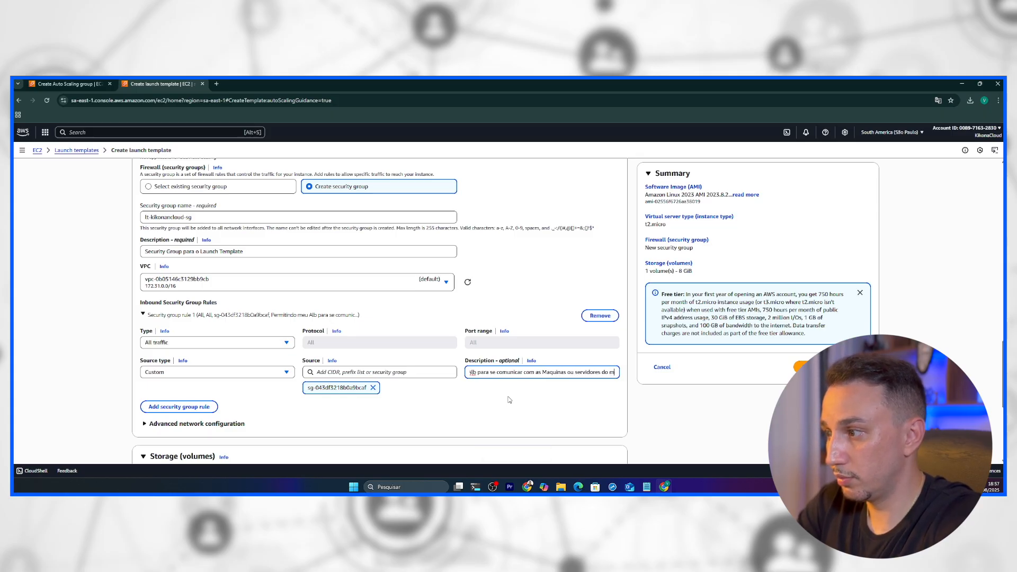
text(eu)
key(Caps_Lock)
text(ASG)
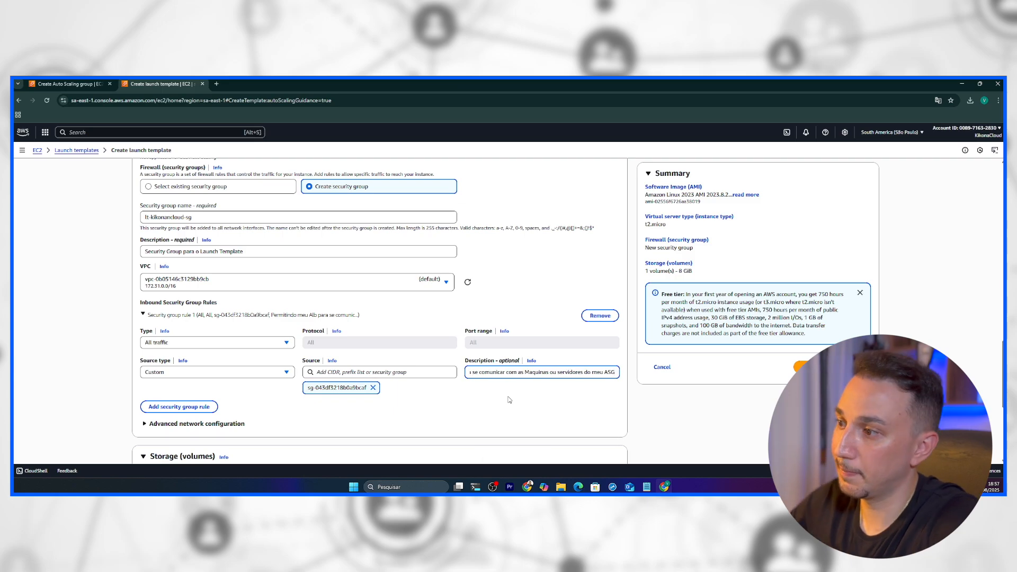
click(510, 400)
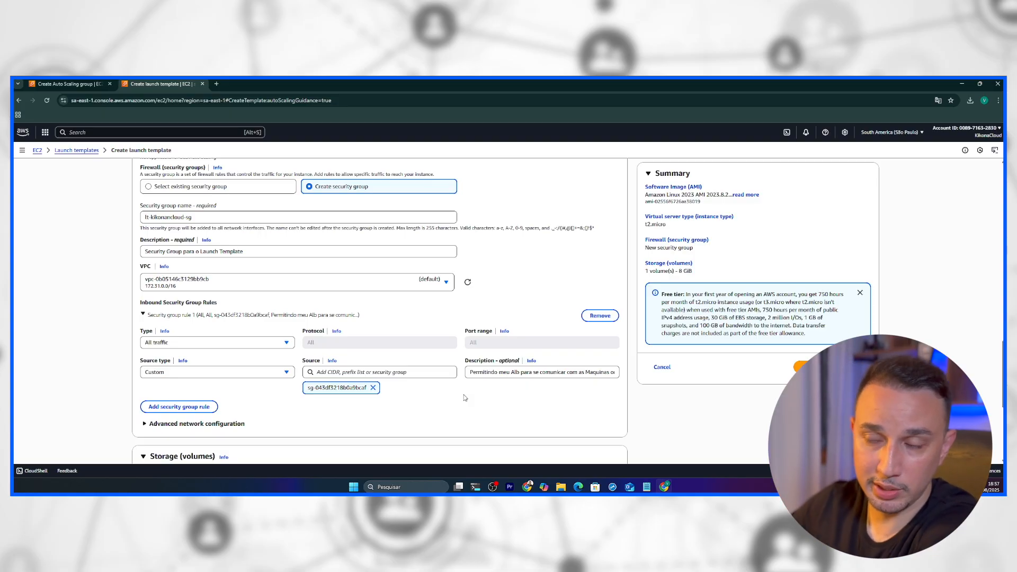
Step: Expand the advanced network configuration to review its options, and collapse it without adding a network interface
scroll(371, 408, up, 1)
scroll(283, 419, down, 1)
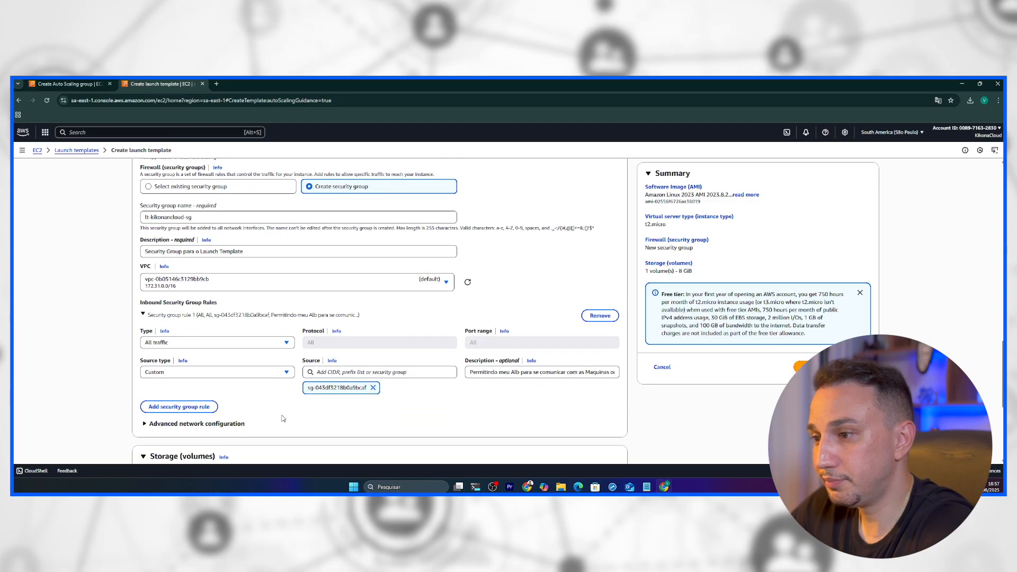
click(189, 425)
scroll(175, 371, down, 3)
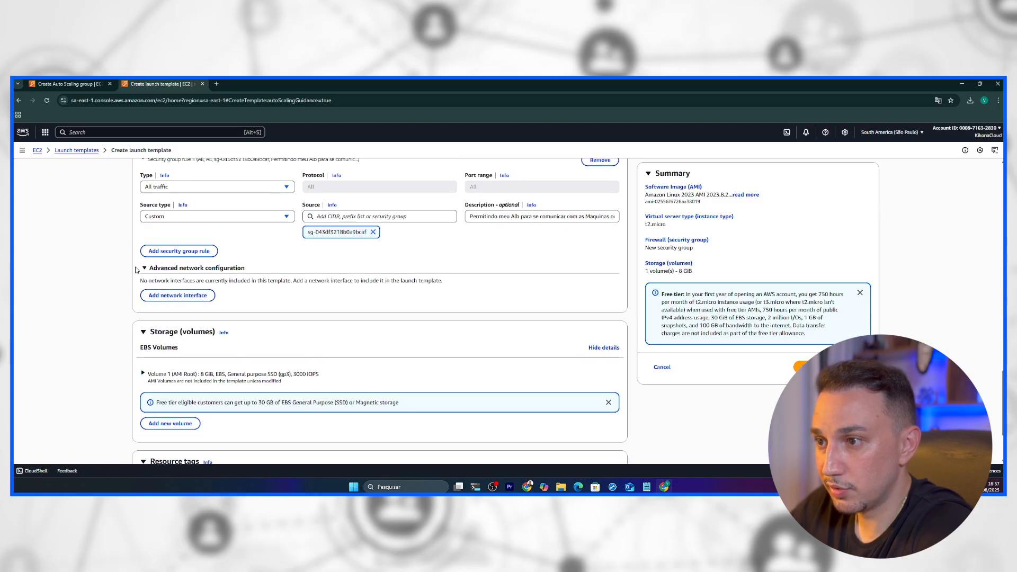
click(144, 268)
scroll(168, 317, down, 2)
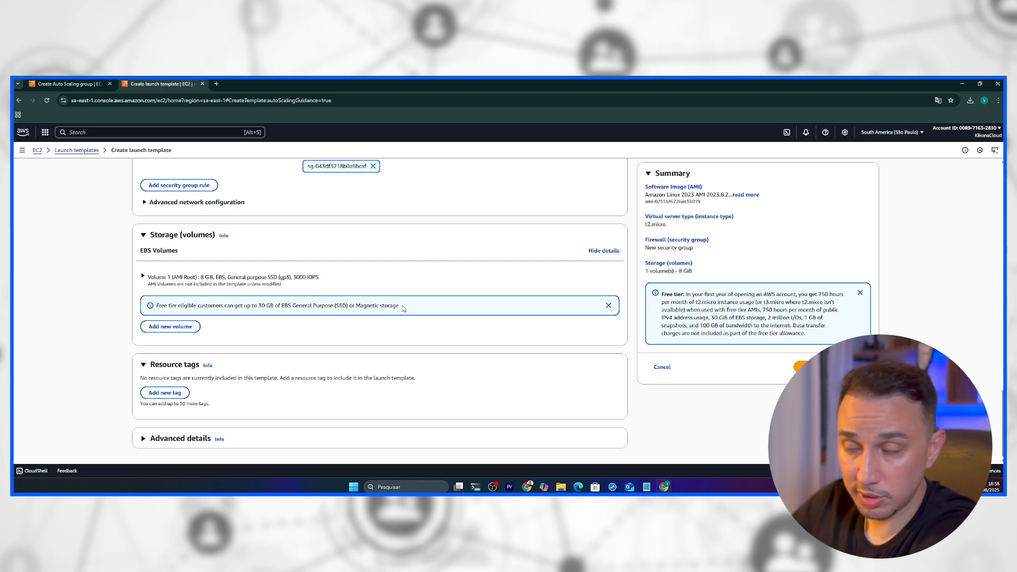
Step: Add a resource tag for instances to the launch template and set its key to Name
click(167, 392)
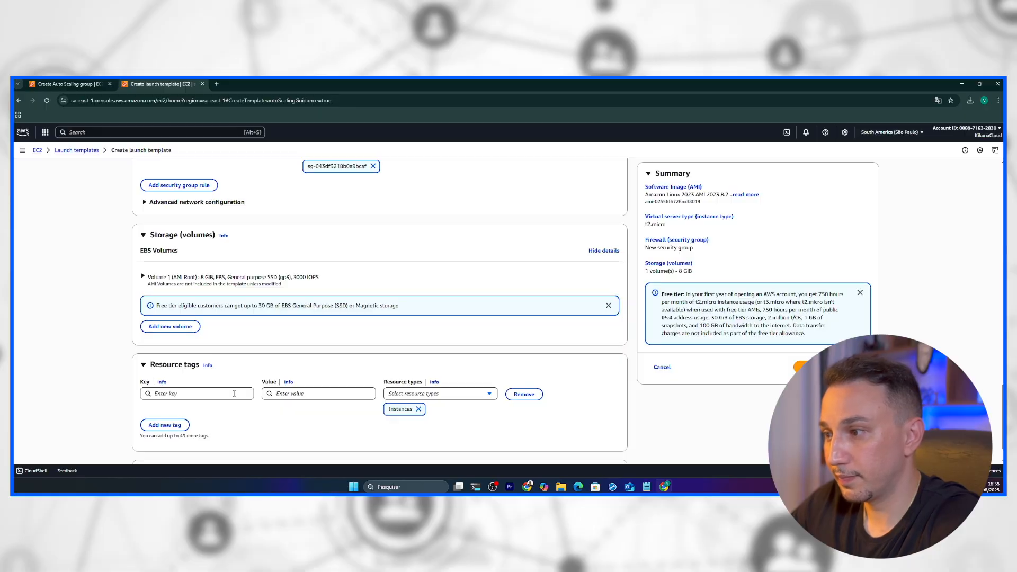
click(148, 393)
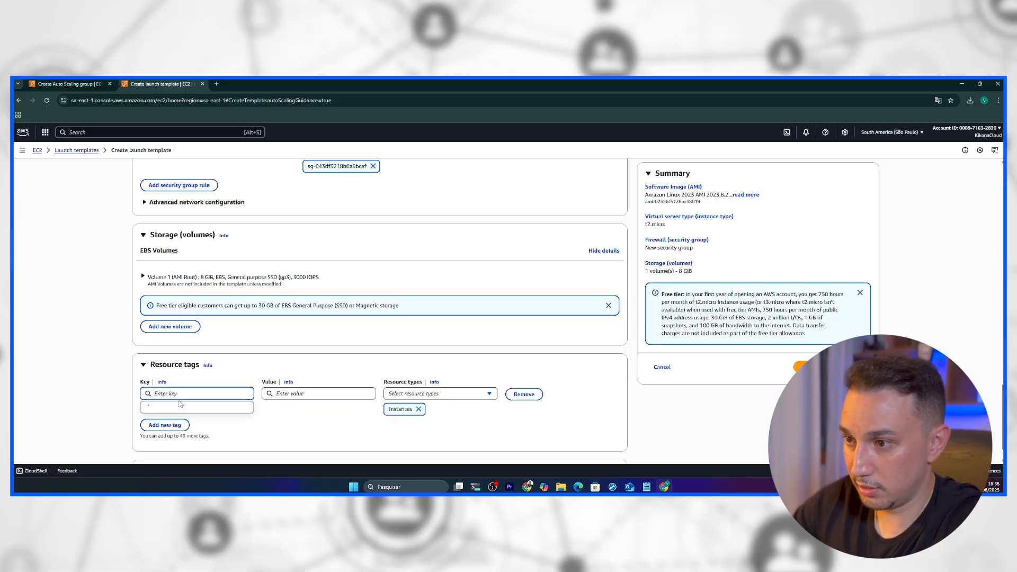
key(Caps_Lock)
text(nAME)
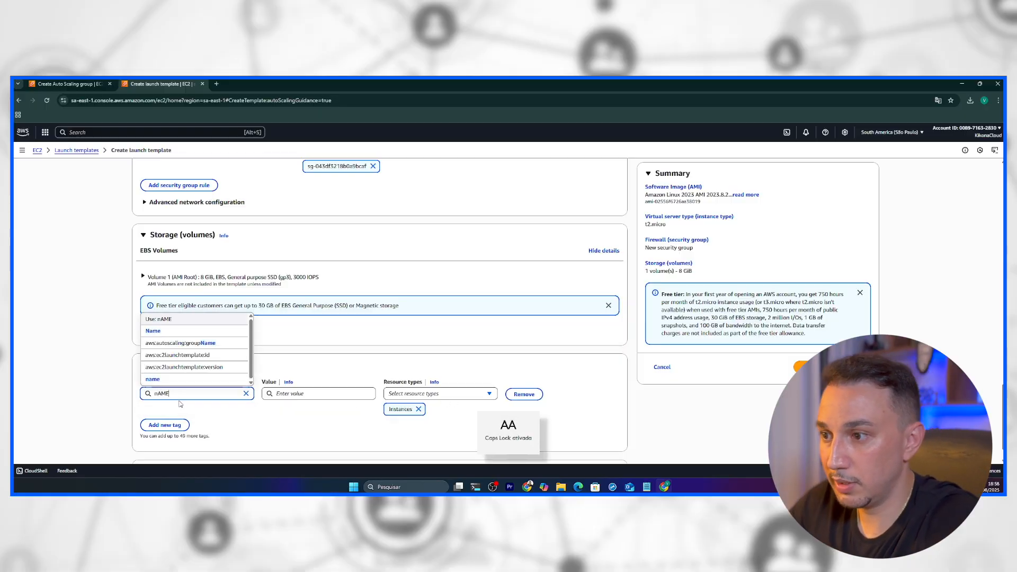
drag(156, 394, 177, 395)
key(Caps_Lock)
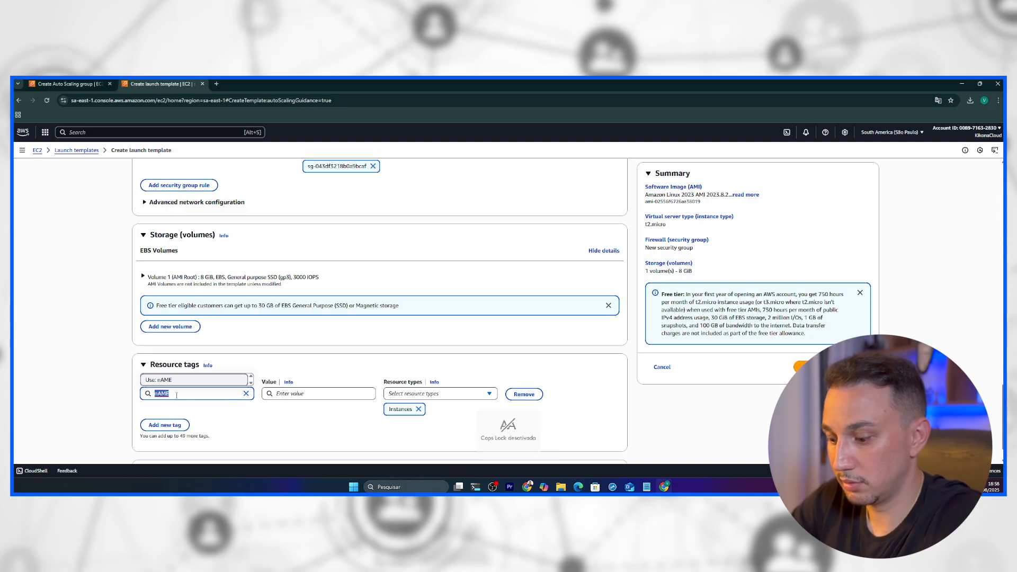
text(n)
key(Caps_Lock)
text(MA)
key(BackSpace)
key(BackSpace)
key(BackSpace)
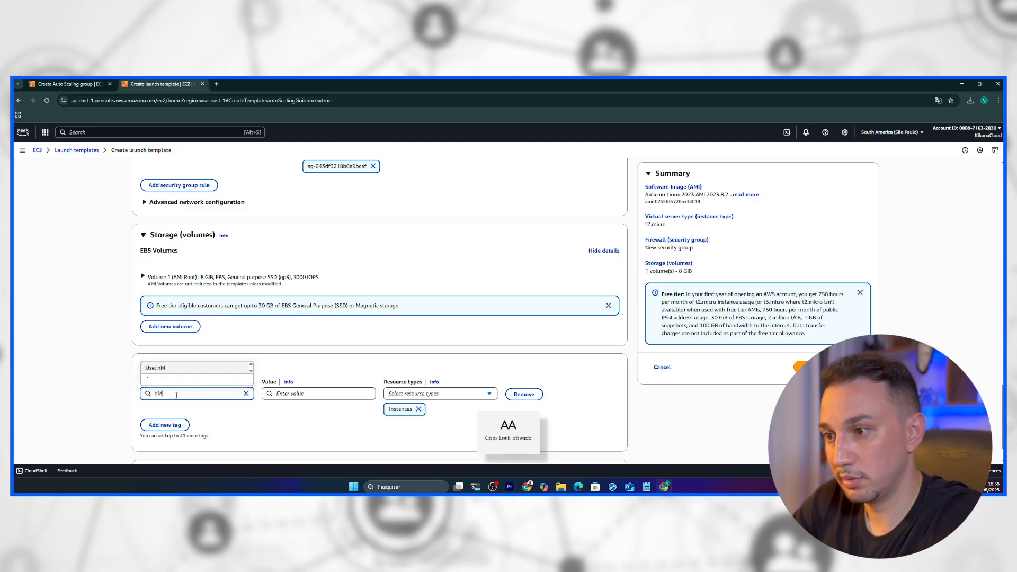
text(N)
key(Caps_Lock)
text(ame)
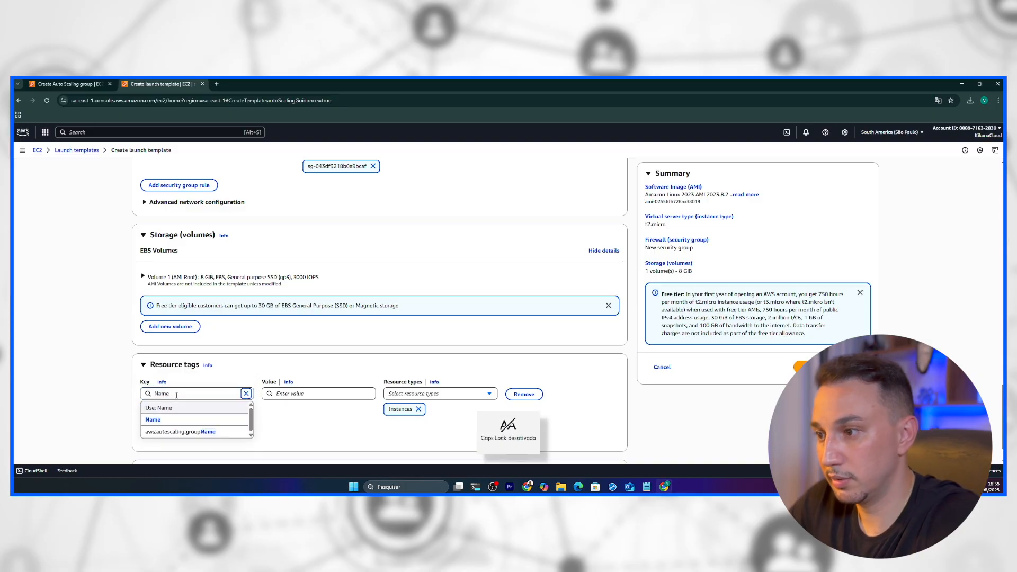
Step: Set the Name tag's value to the existing suggestion kikonacloud
click(332, 393)
text(kiko)
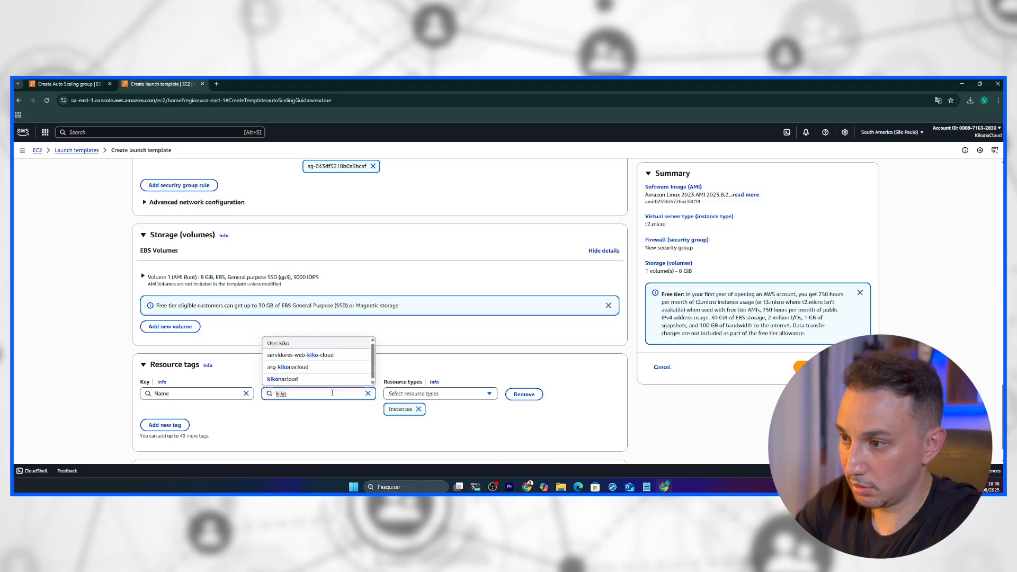
text(nacloud)
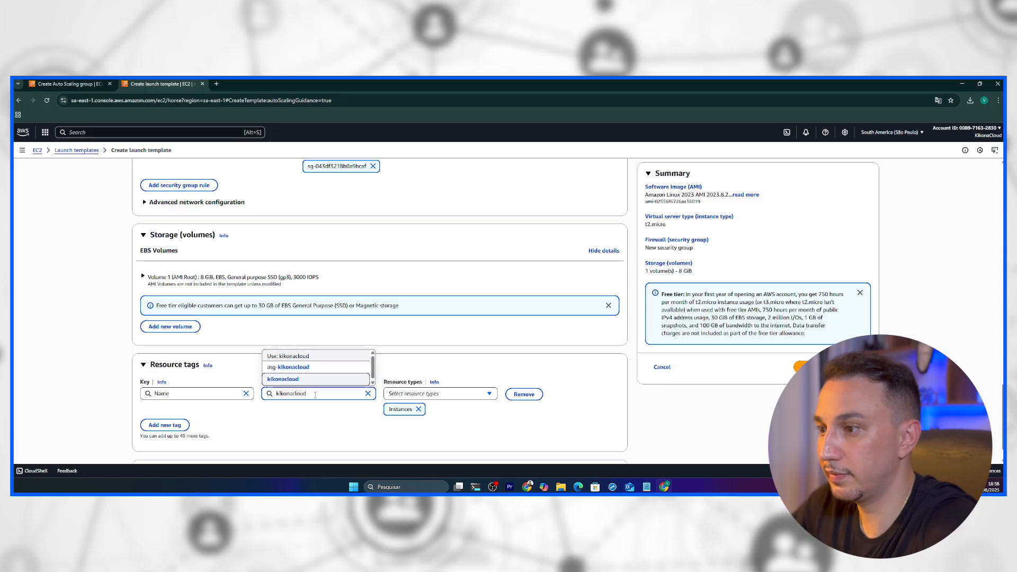
click(310, 380)
Step: Expand the launch template's advanced details and set the IAM instance profile to Ec2-kikonacloud
scroll(265, 384, down, 1)
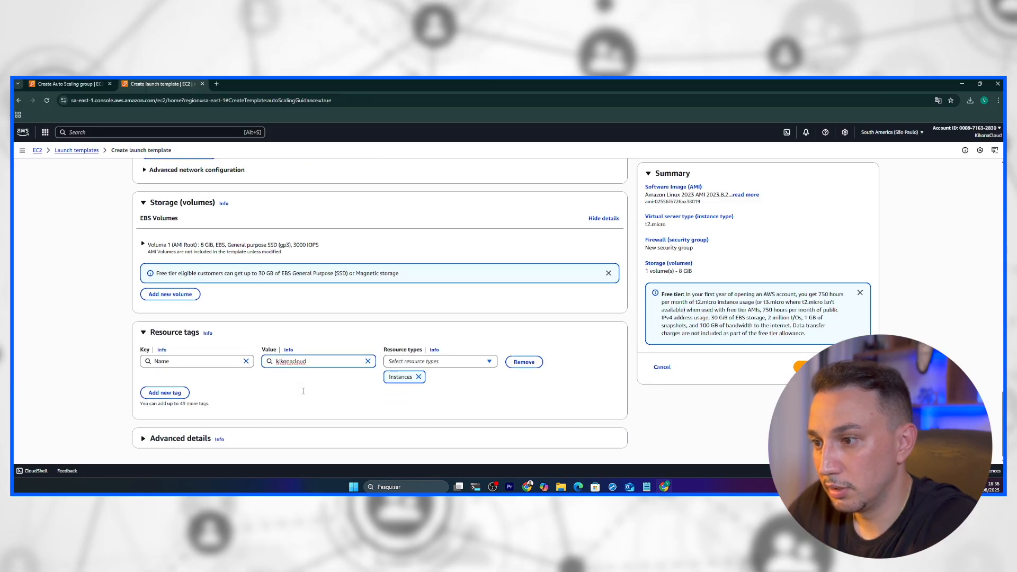
click(181, 438)
scroll(261, 364, down, 3)
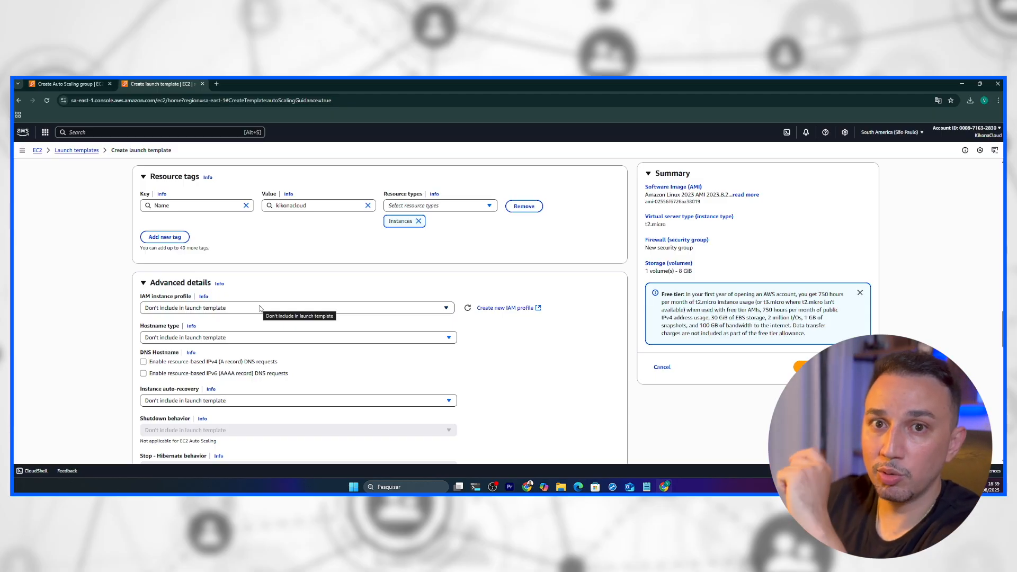
click(260, 308)
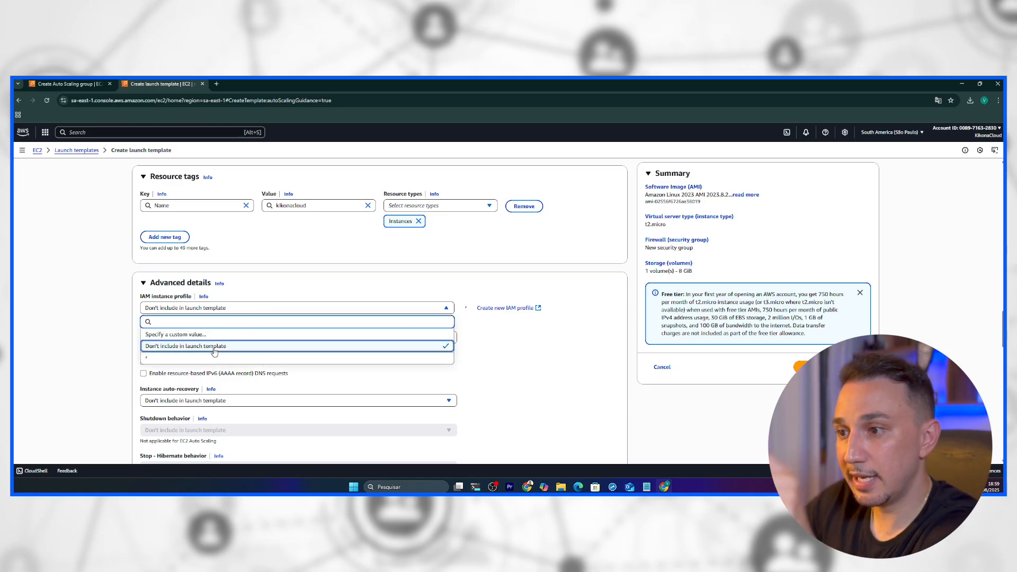
click(192, 363)
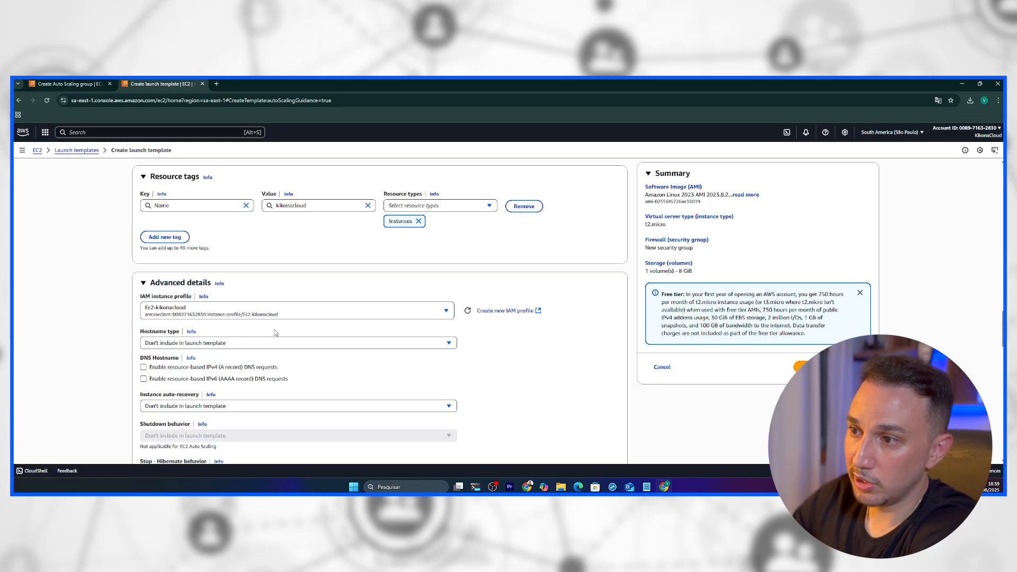
Step: Duplicate the launch template's browser tab and open the Ec2-kikonacloud role from the IAM roles list
right_click(181, 85)
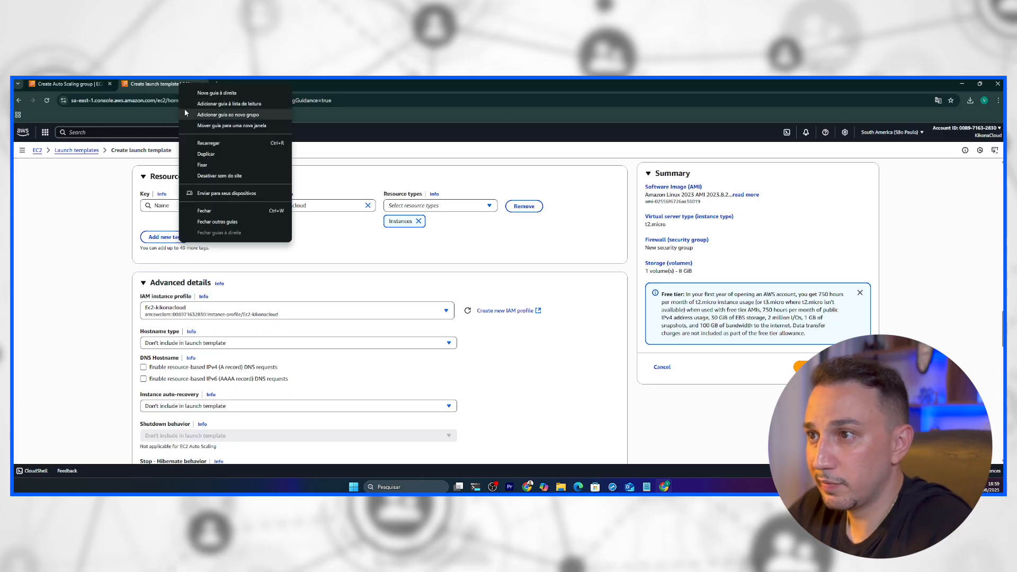
click(226, 153)
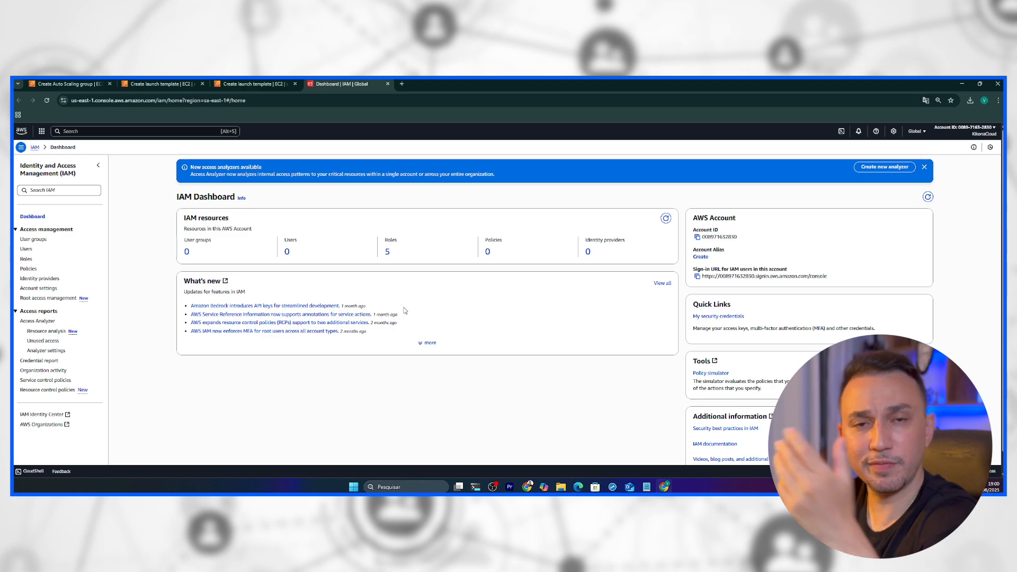
click(30, 261)
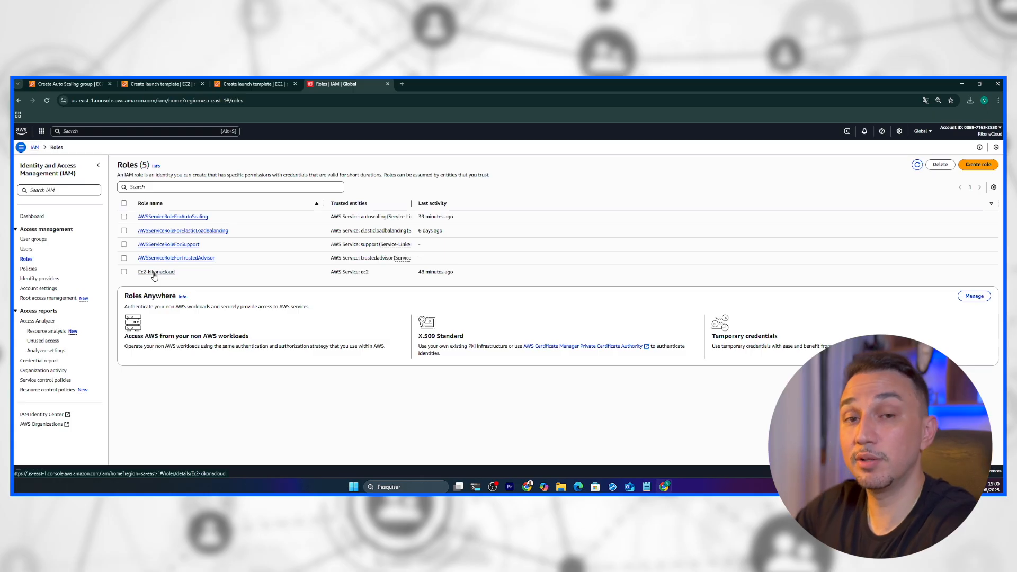
click(154, 272)
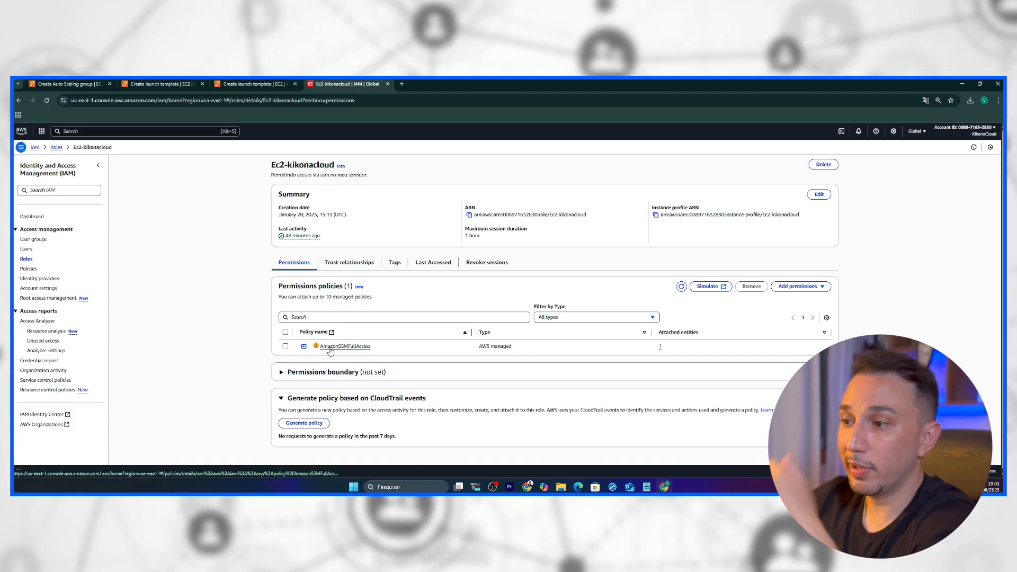
Step: Expand the AmazonSSMFullAccess policy attached to the role and examine its JSON statements
click(304, 346)
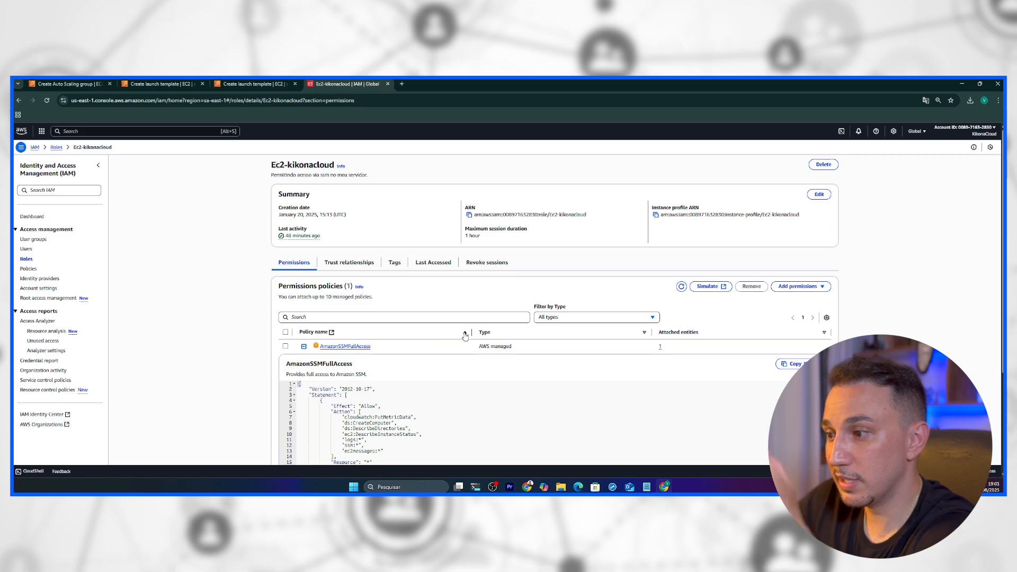
scroll(252, 336, down, 3)
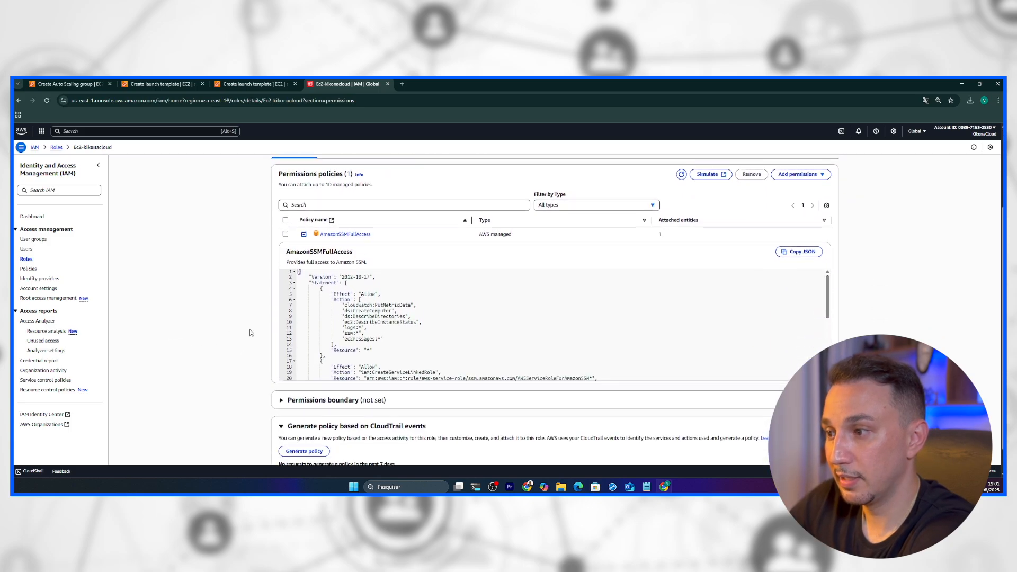
scroll(400, 330, up, 3)
scroll(400, 329, down, 6)
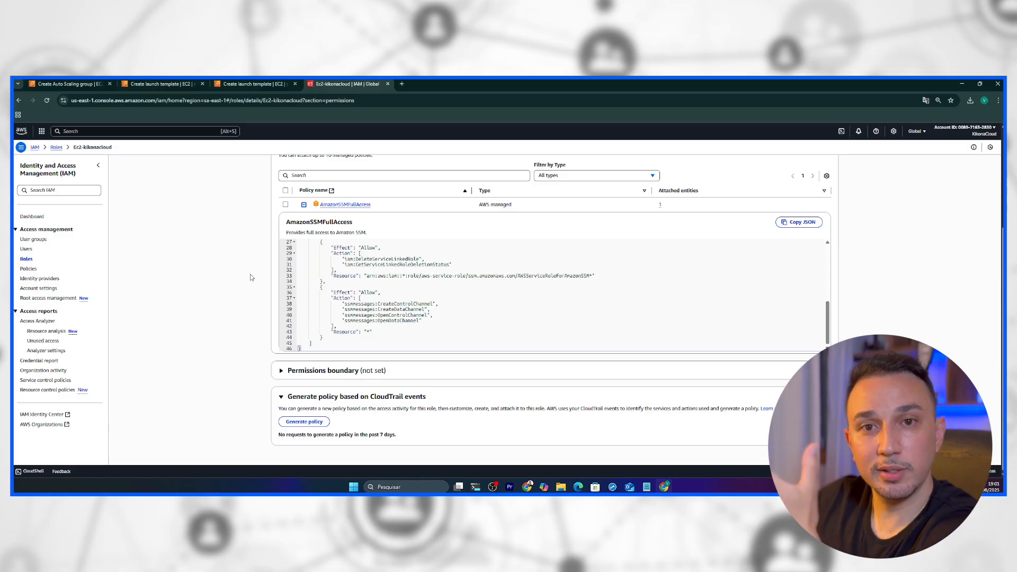
scroll(251, 277, up, 3)
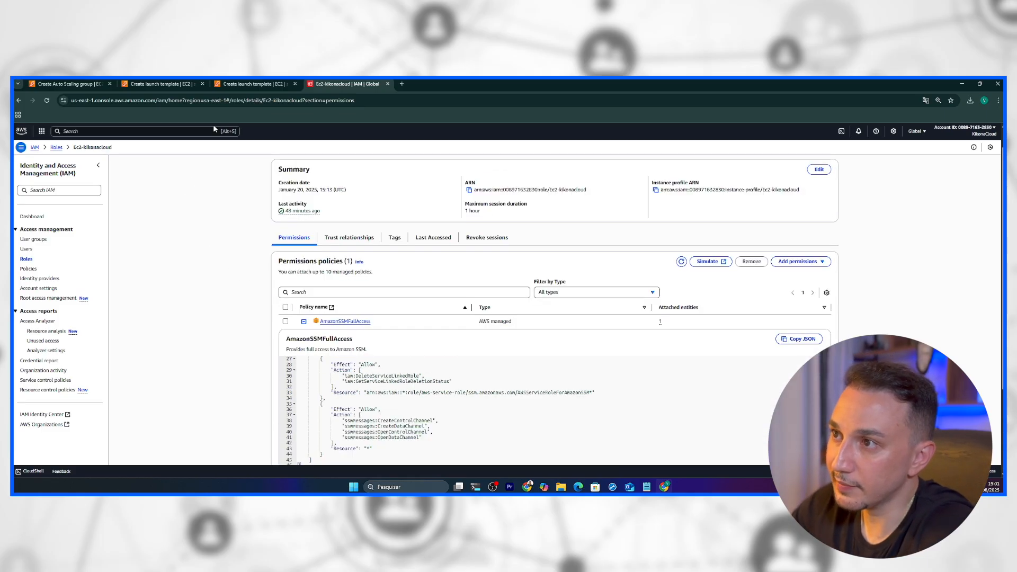
Step: Return to the filled-in launch template form and review its advanced details below the IAM instance profile
click(249, 84)
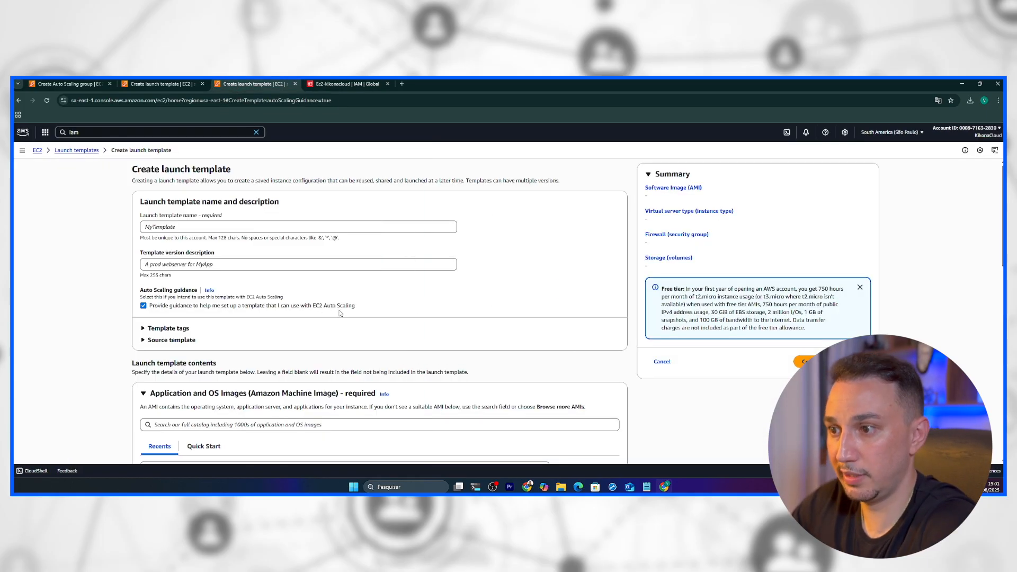
scroll(340, 313, down, 2)
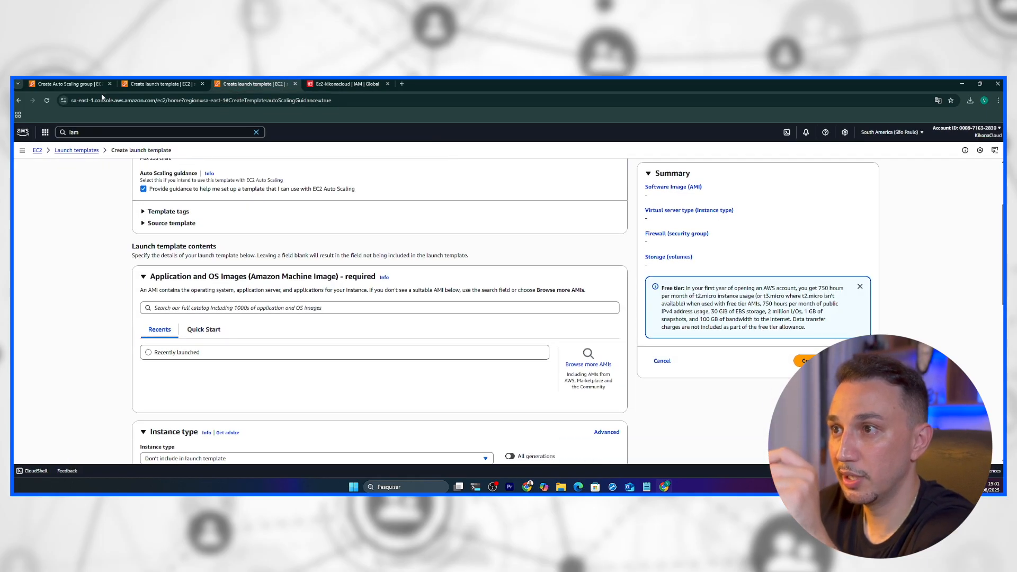
click(159, 83)
scroll(341, 247, down, 2)
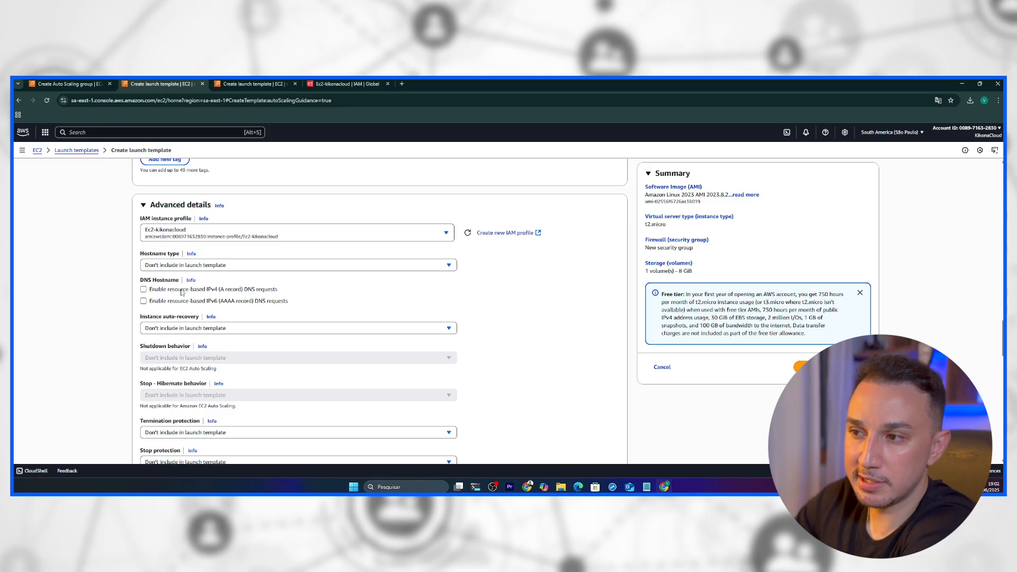
Step: Enable resource-based IPv4 (A record) DNS requests for the launch template and review the remaining advanced details down to the user data
click(143, 290)
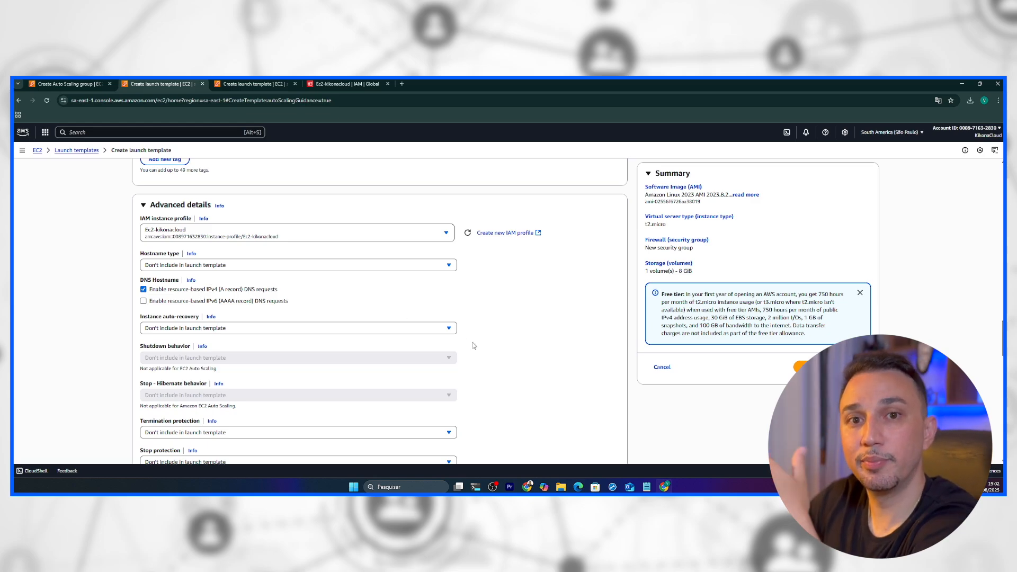
scroll(414, 342, down, 1)
scroll(414, 342, down, 1)
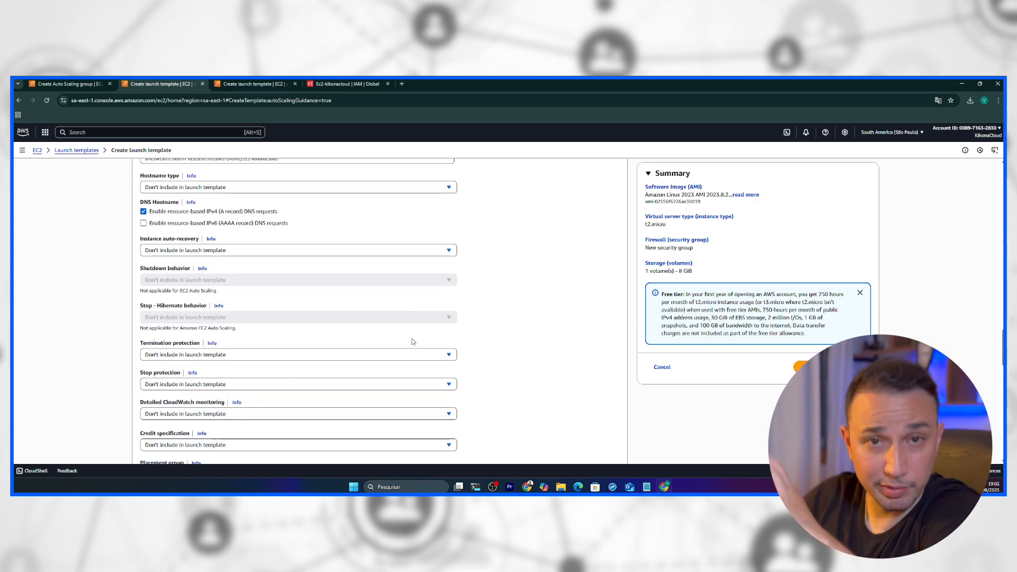
scroll(370, 317, down, 5)
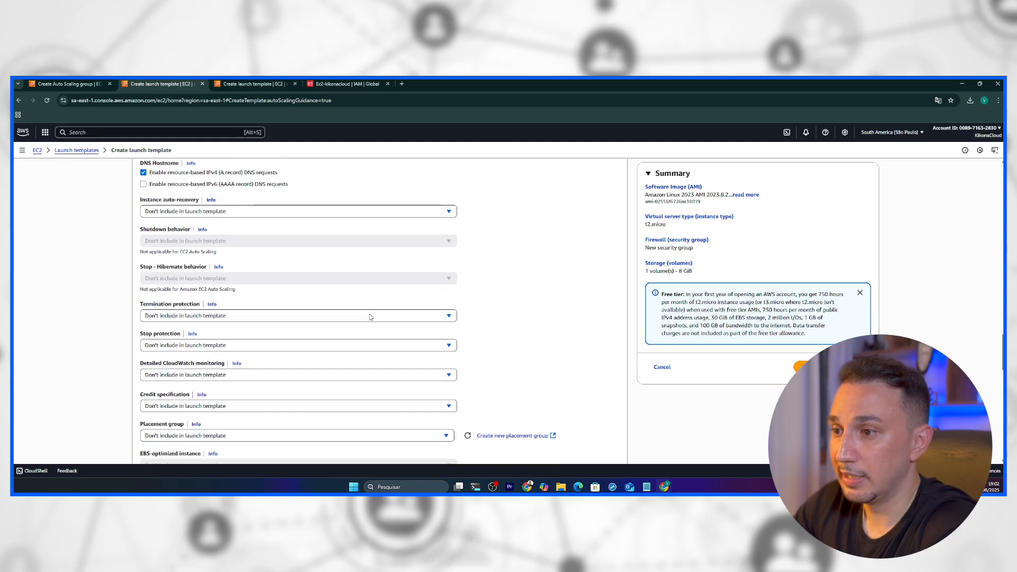
scroll(370, 317, down, 6)
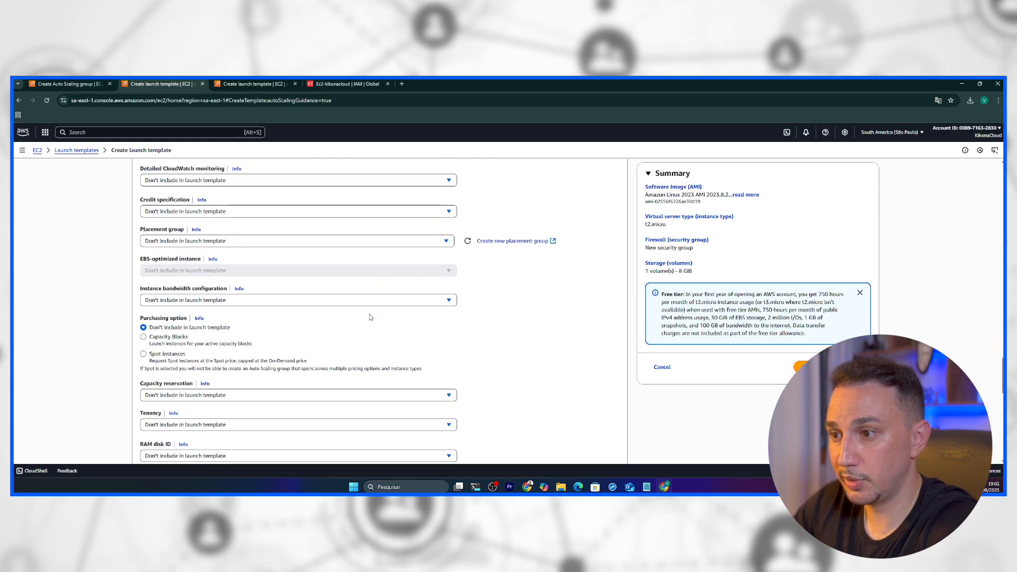
scroll(370, 317, down, 4)
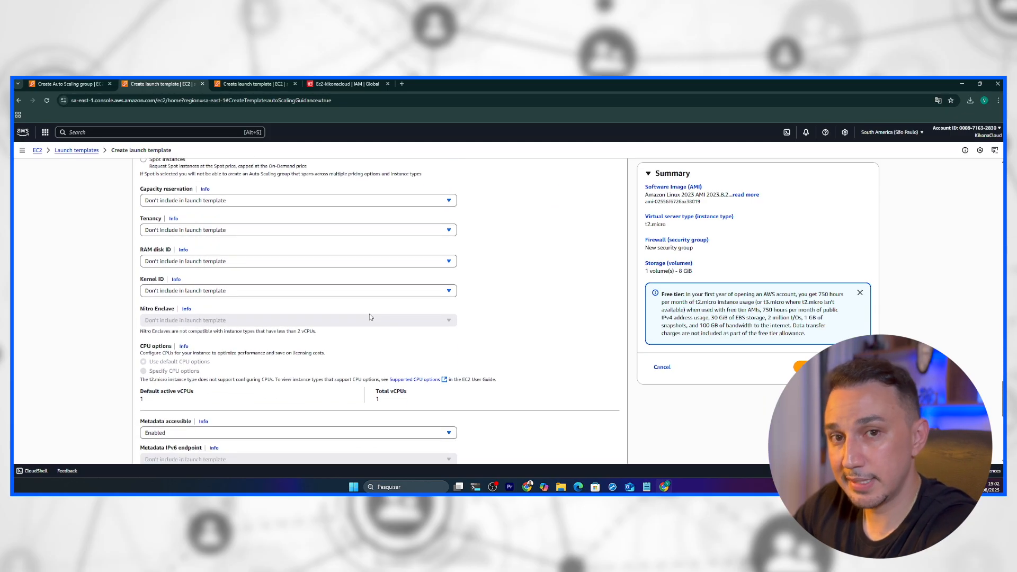
scroll(371, 317, down, 4)
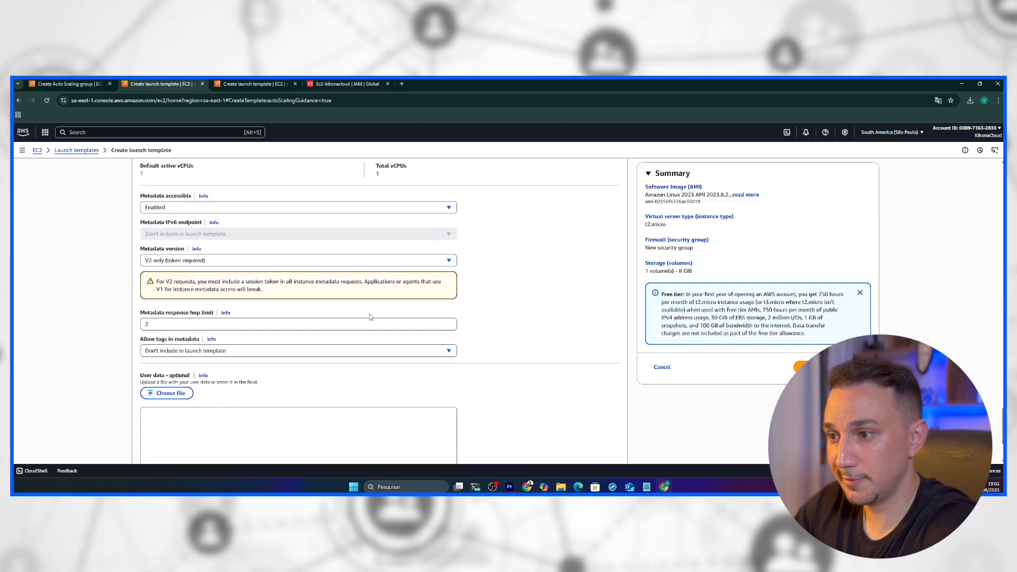
Step: Copy the nginx bash script, from #!/bin/bash through the index.html echo lines, out of the text editor notes into the template's user data
click(195, 368)
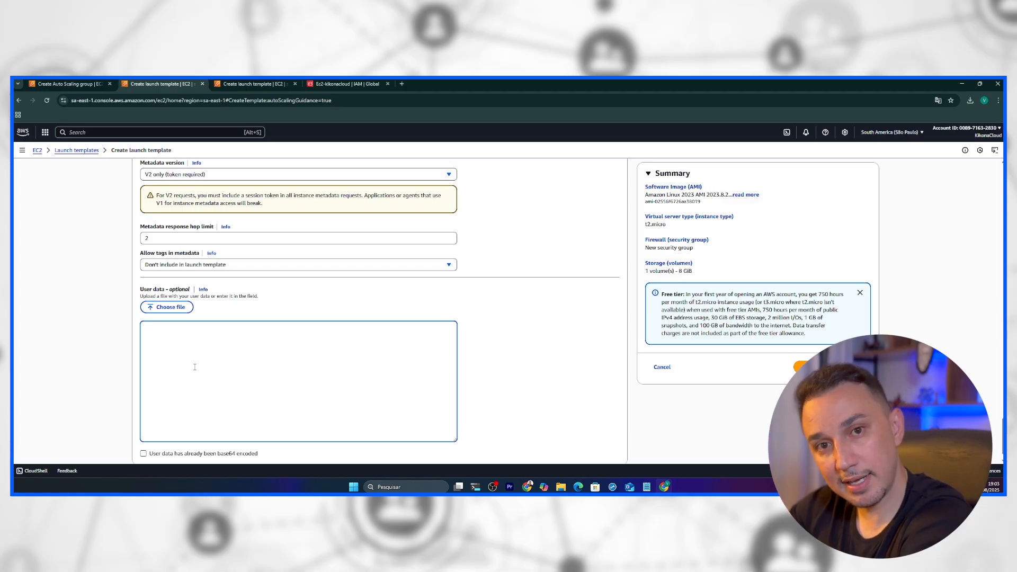
click(195, 368)
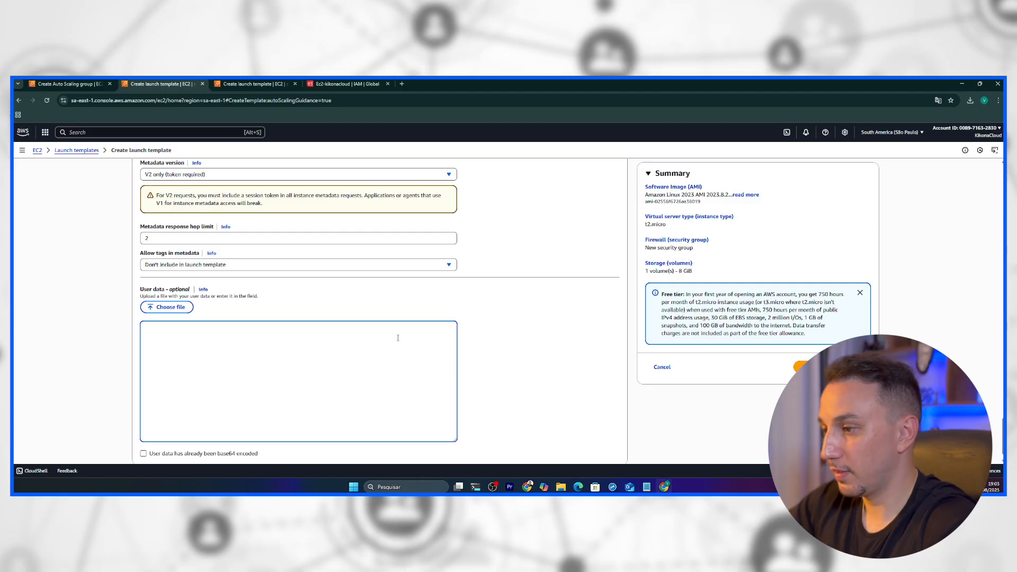
click(647, 487)
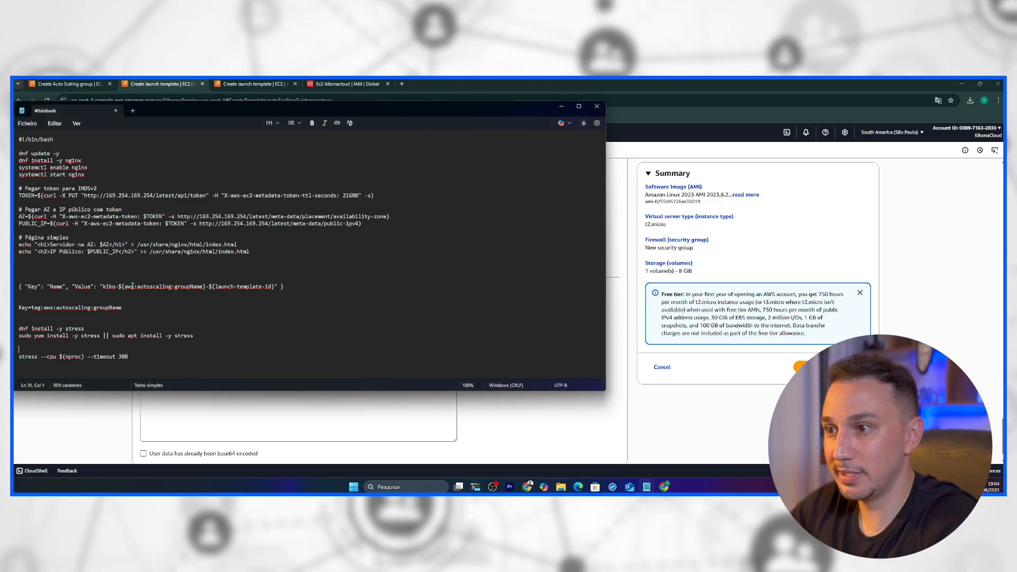
drag(268, 255, 18, 139)
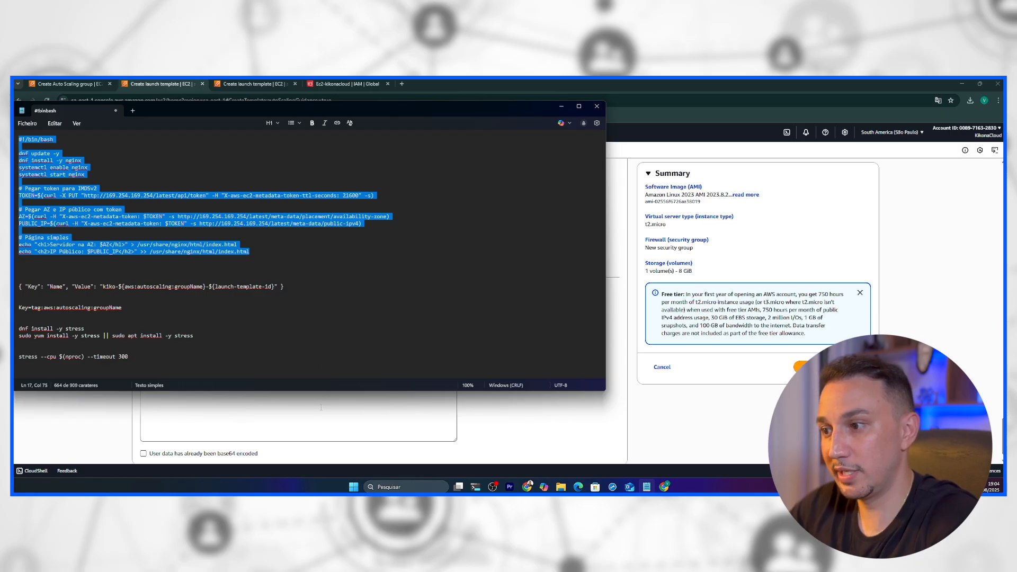
click(321, 406)
key(ctrl+v)
Step: Examine the package update, nginx install and systemctl lines of the user data script
scroll(232, 383, up, 5)
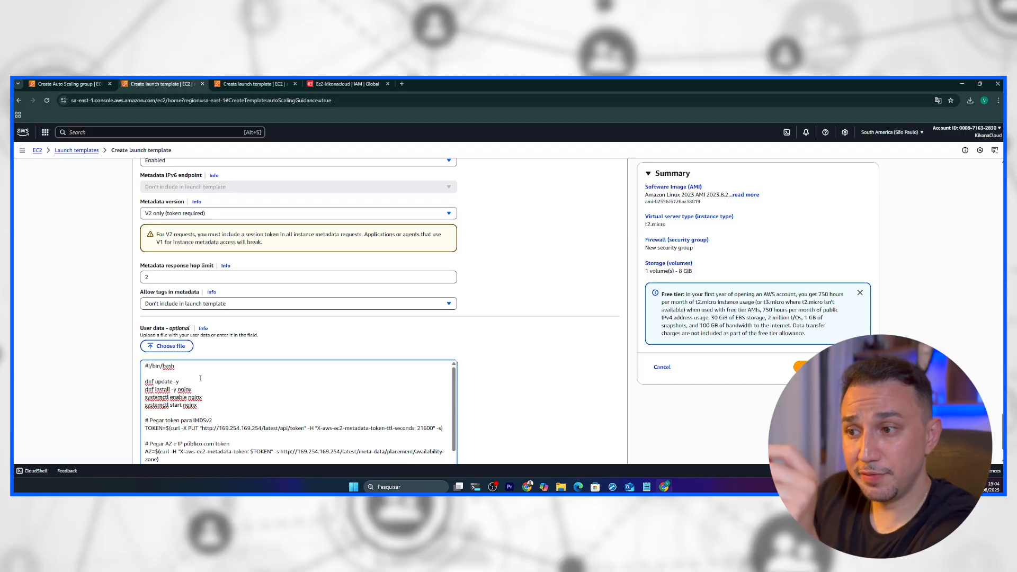
drag(184, 381, 142, 382)
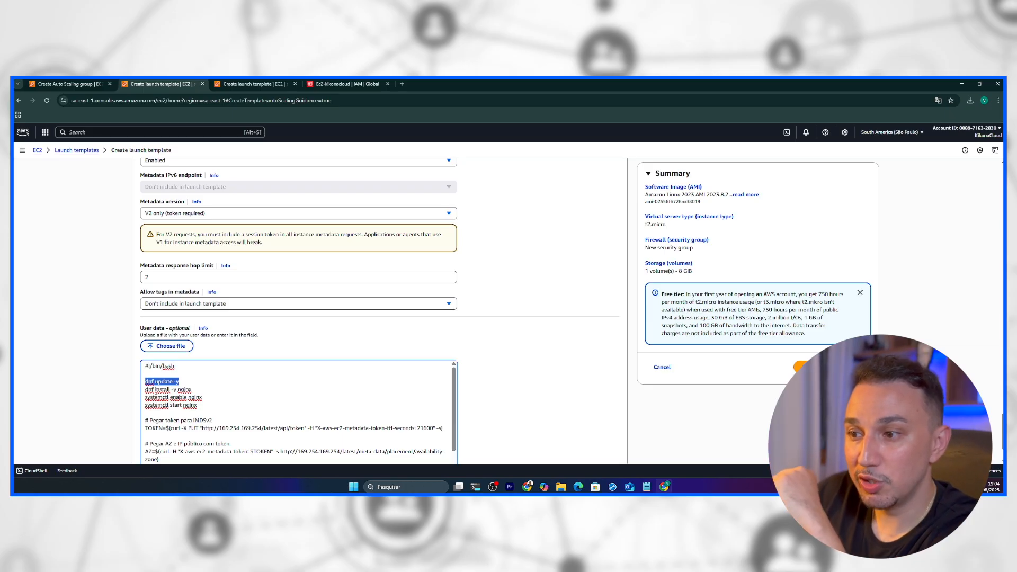
double_click(151, 390)
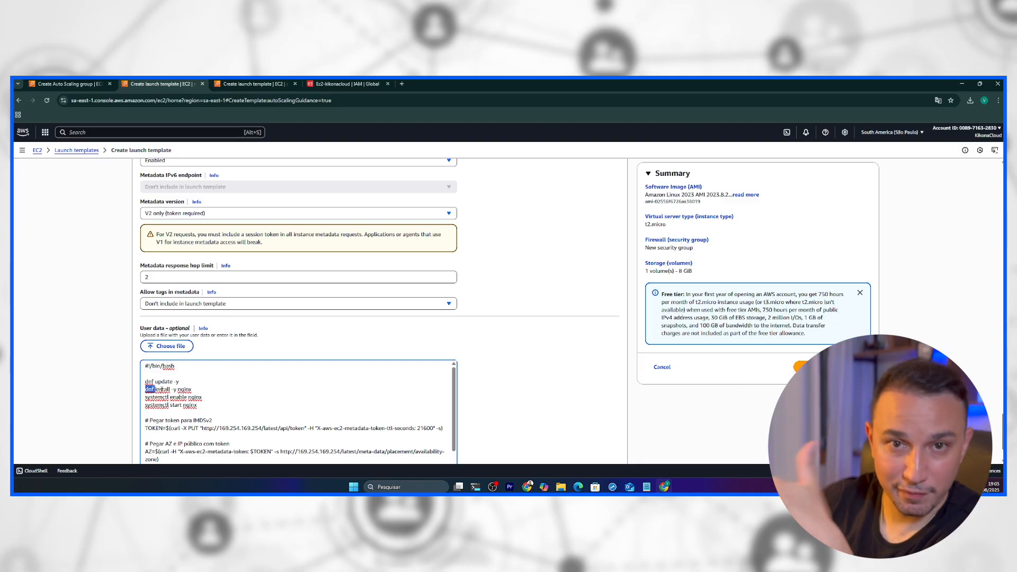
double_click(178, 397)
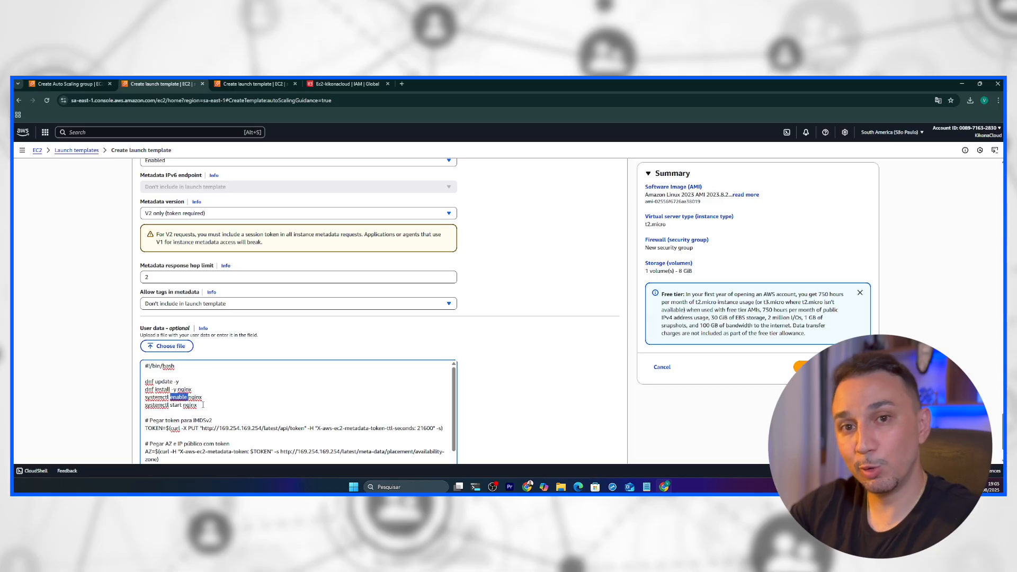
click(206, 401)
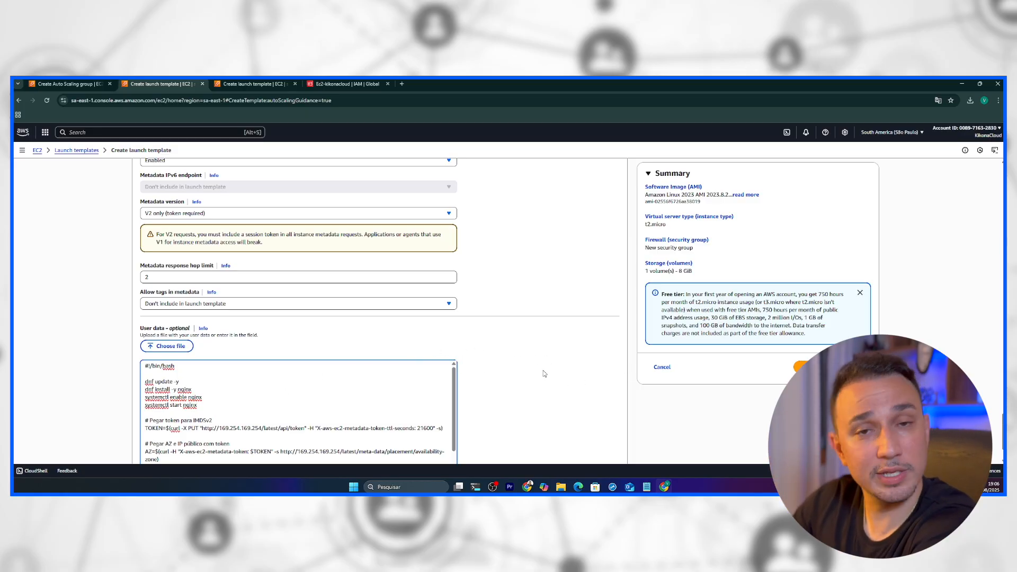
Step: Examine the user data script's IMDSv2 token request and the commands that fetch the availability zone and public IP
scroll(512, 365, up, 1)
scroll(517, 356, down, 1)
scroll(518, 357, up, 1)
scroll(513, 396, down, 2)
scroll(519, 373, down, 1)
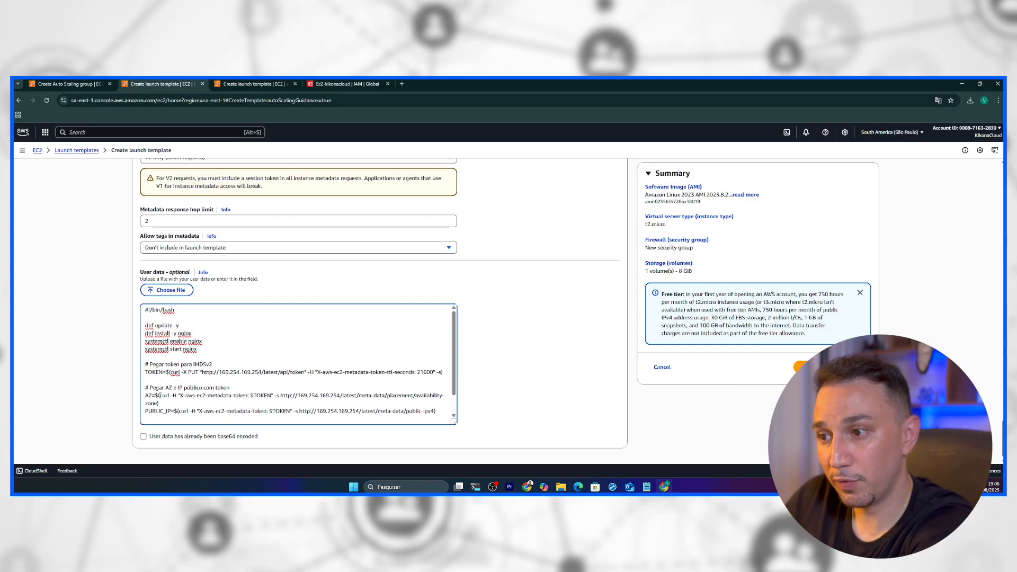
drag(147, 373, 193, 377)
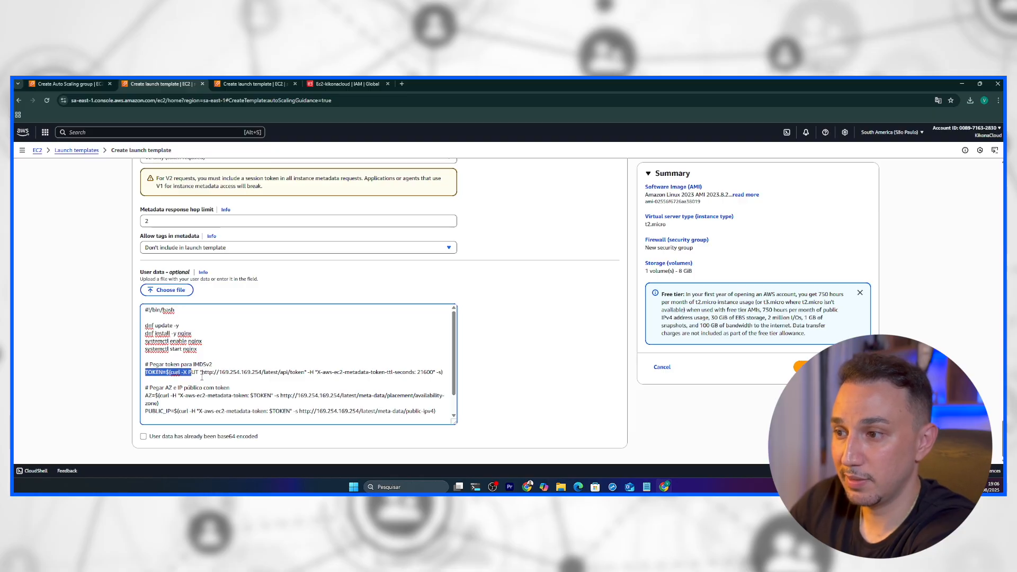
click(202, 376)
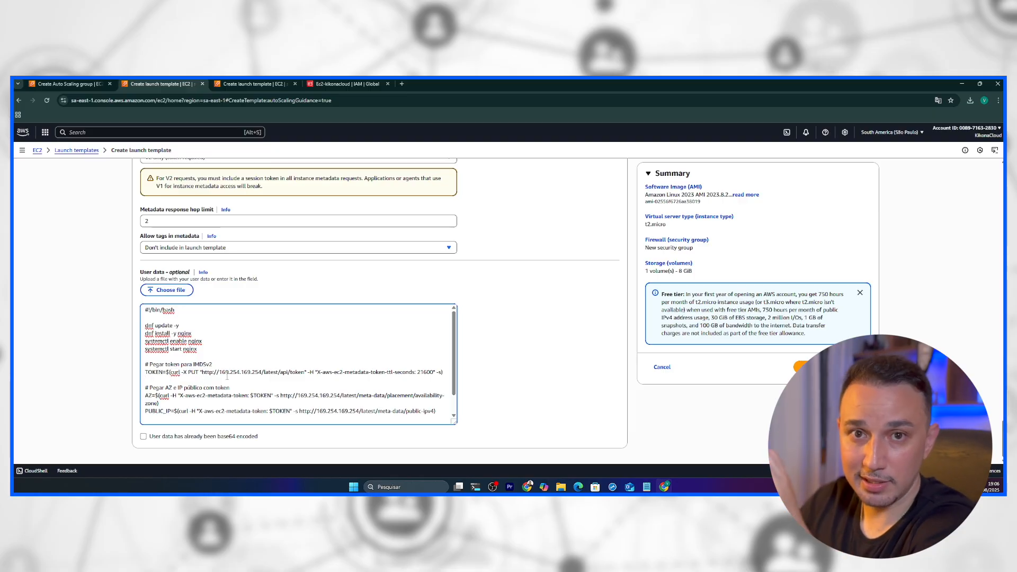
triple_click(198, 372)
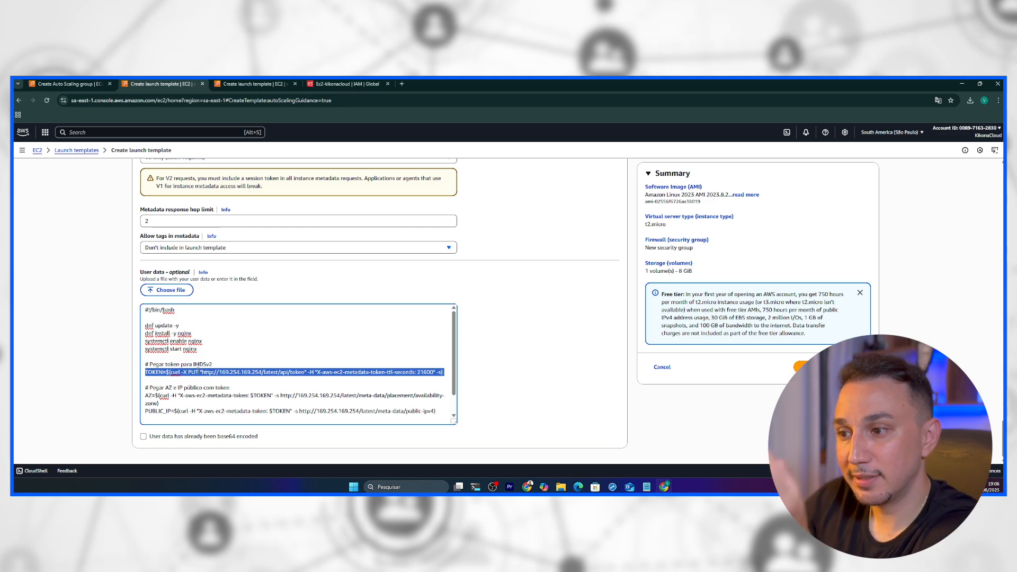
drag(145, 395, 403, 405)
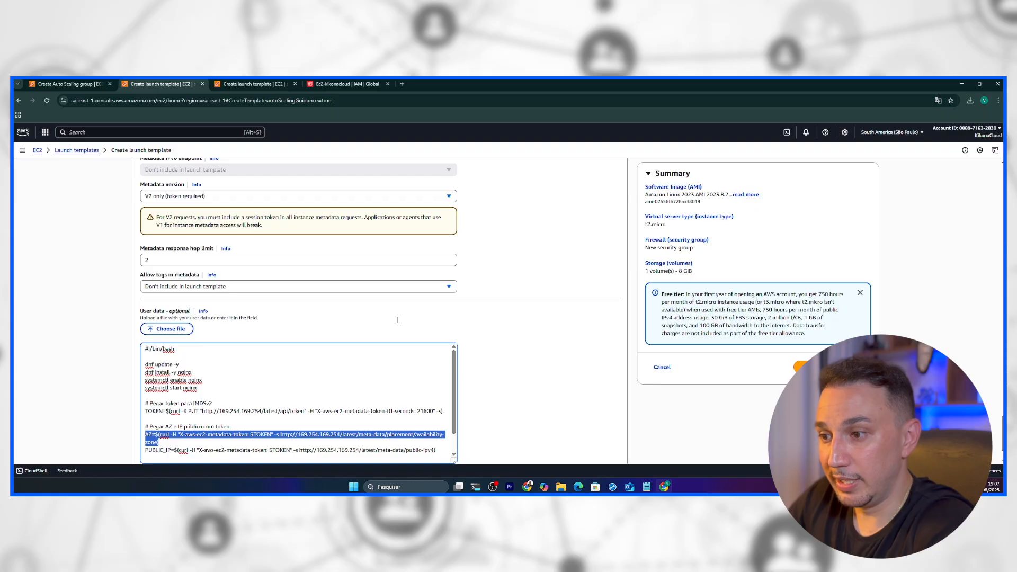
scroll(170, 432, down, 1)
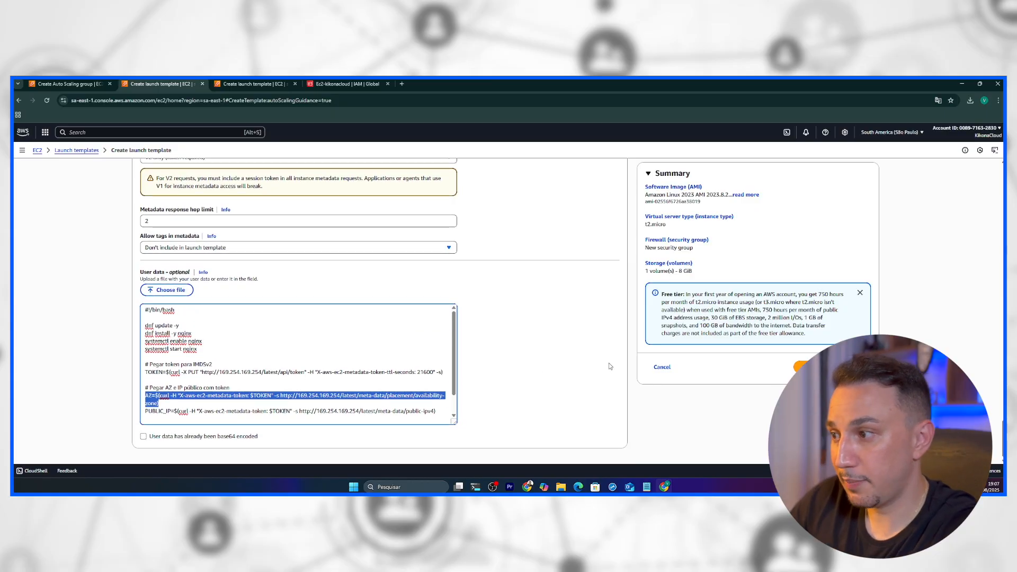
Step: Create the launch template and select lt-kikonacloud as the template for the Auto Scaling group after refreshing the template list
click(467, 336)
click(831, 367)
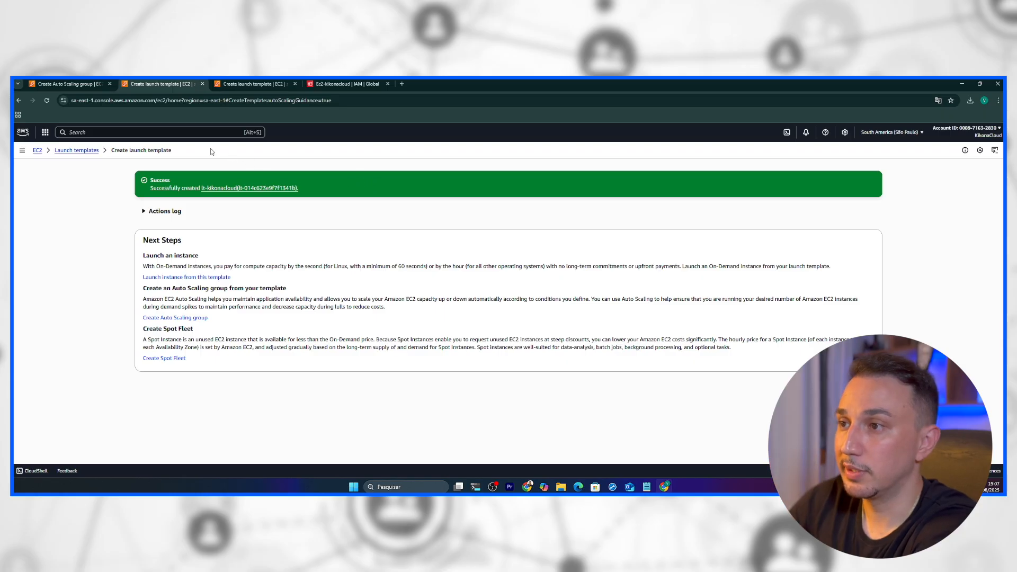
click(76, 85)
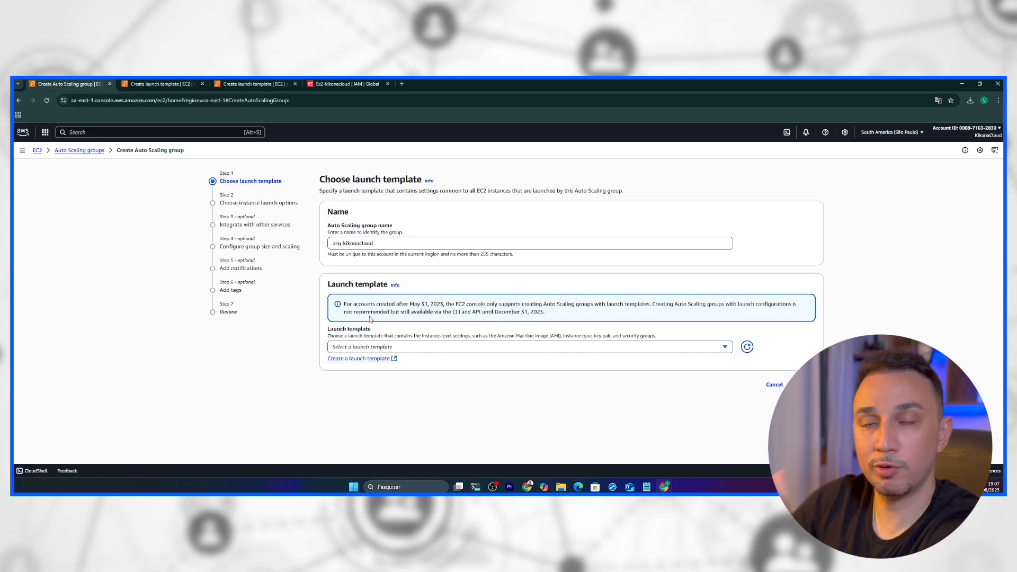
click(747, 348)
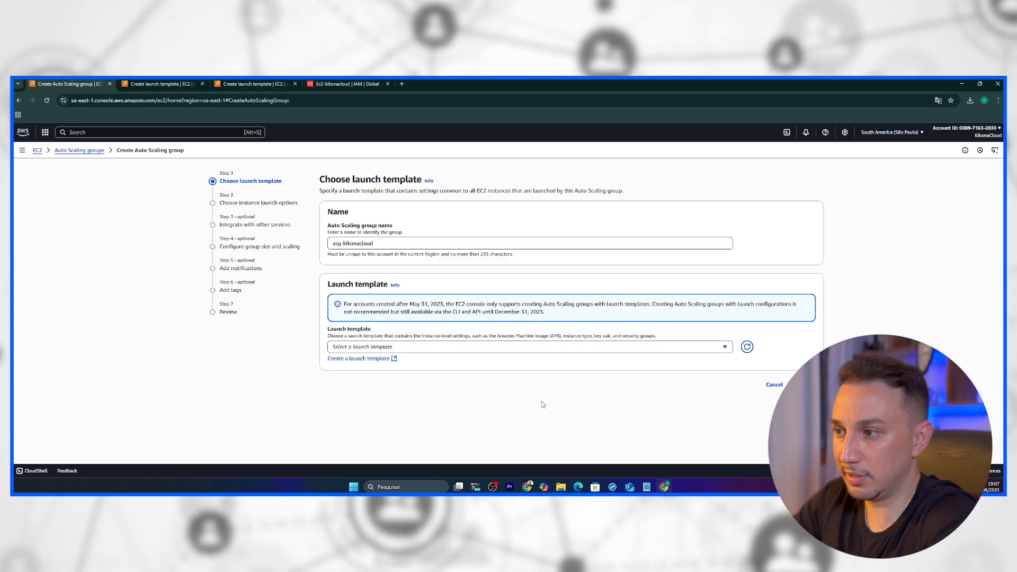
click(558, 348)
click(466, 374)
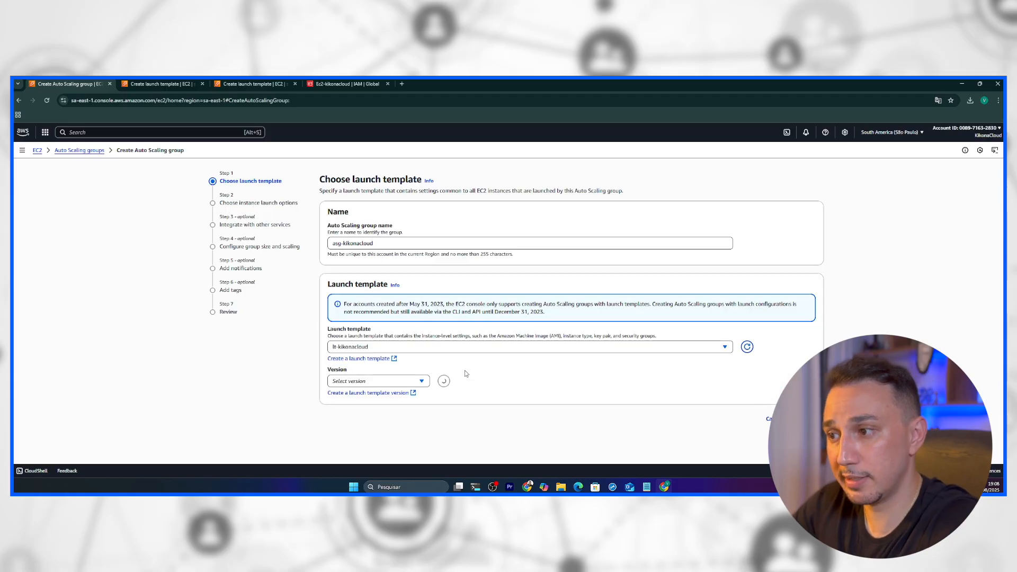
Step: Check the selected launch template's description and instance type, and continue to the instance launch options
scroll(491, 341, down, 1)
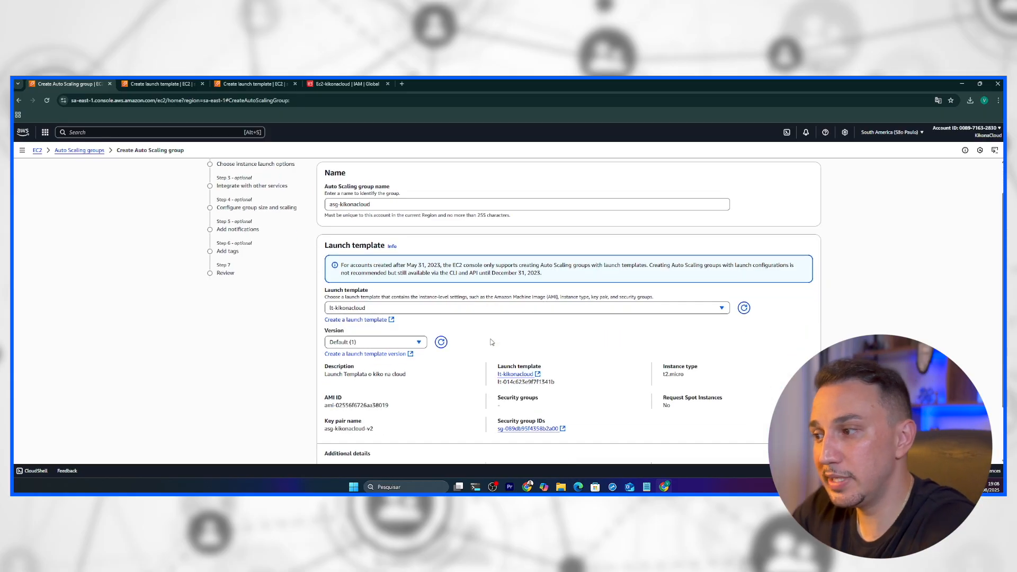
scroll(490, 342, down, 1)
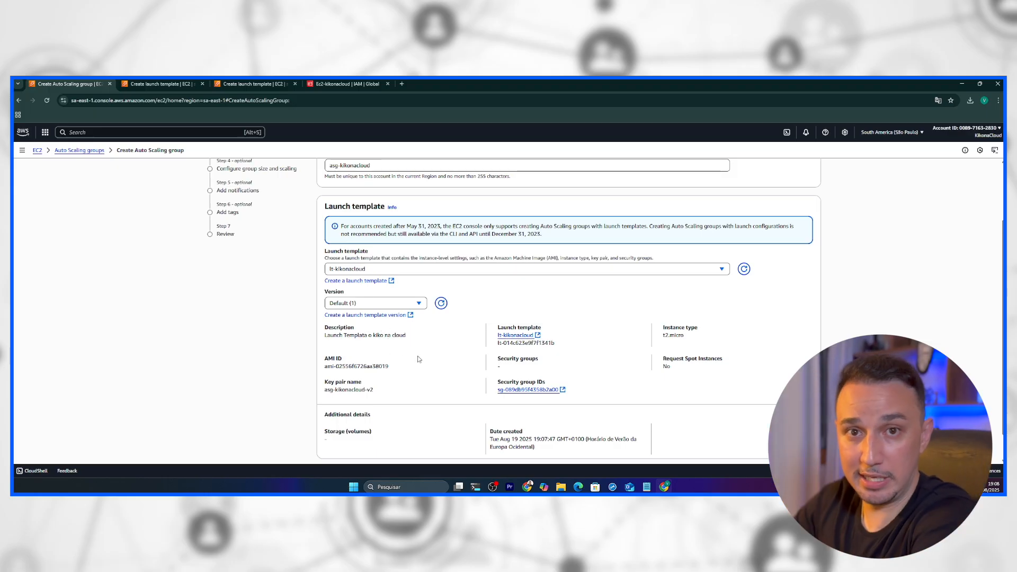
scroll(412, 355, down, 1)
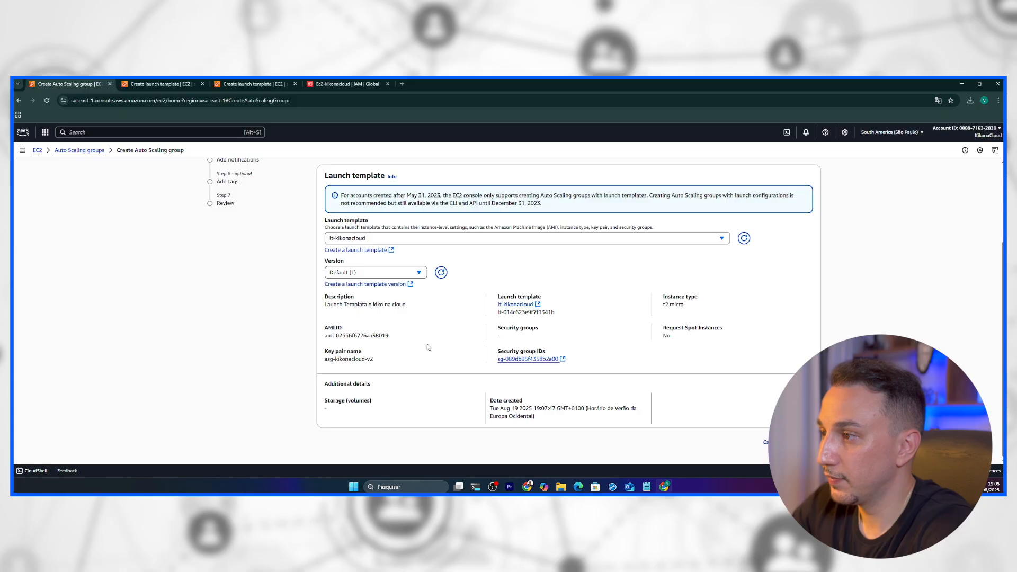
triple_click(350, 305)
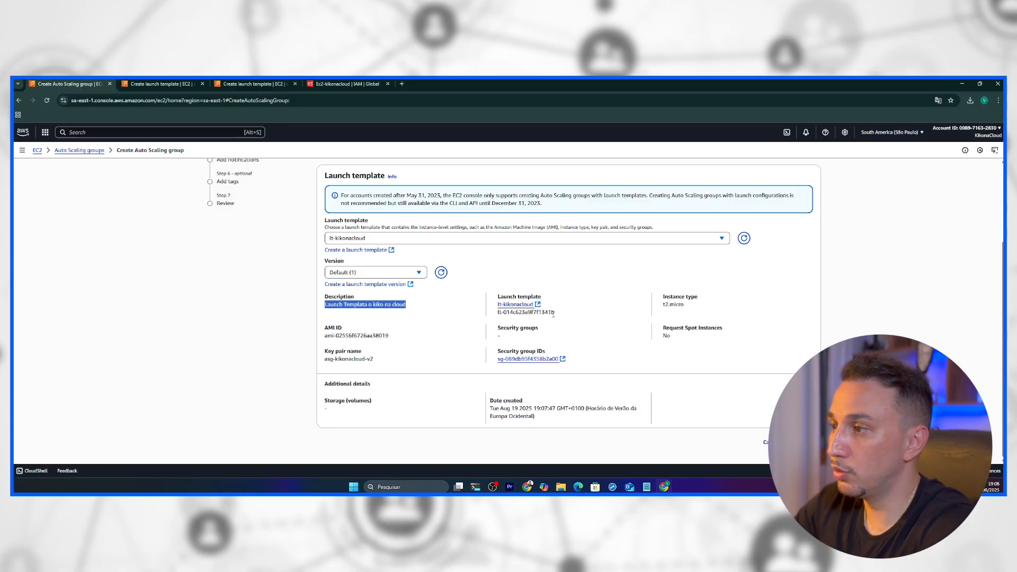
triple_click(666, 304)
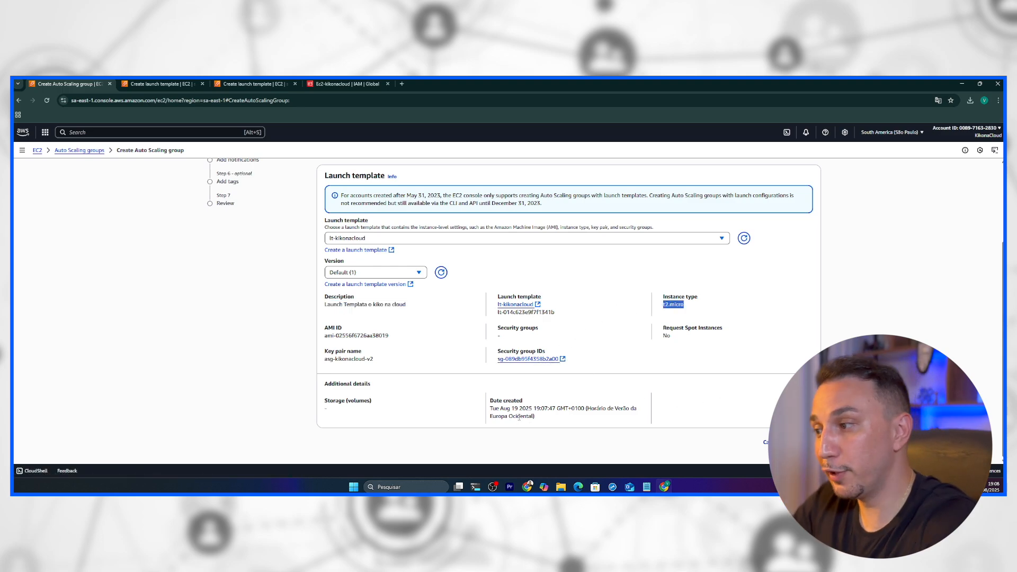
click(564, 430)
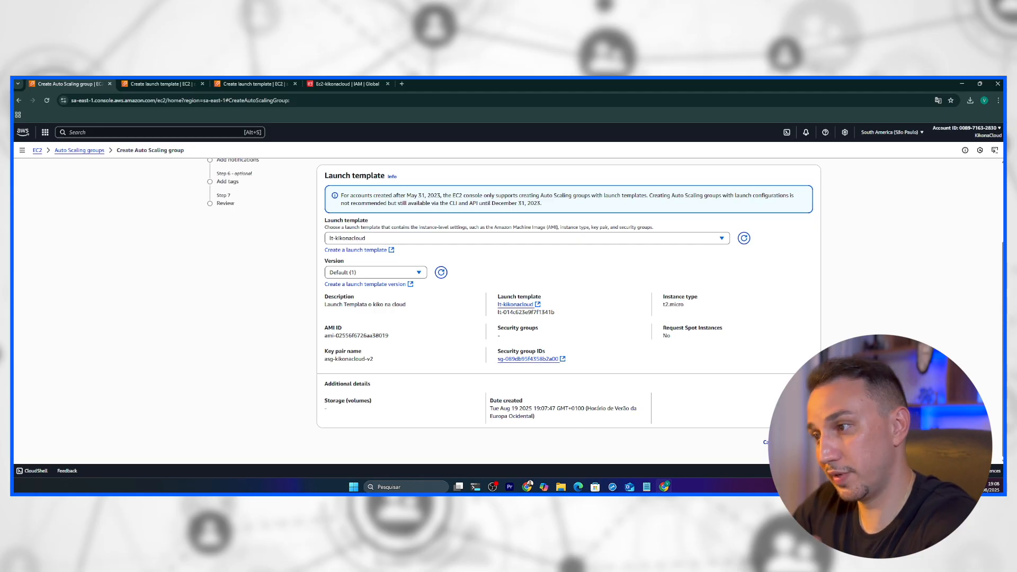
click(804, 442)
Step: Select the default VPC's sa-east-1a, sa-east-1b and sa-east-1c subnets for the group and continue to integration with other services
scroll(525, 341, down, 3)
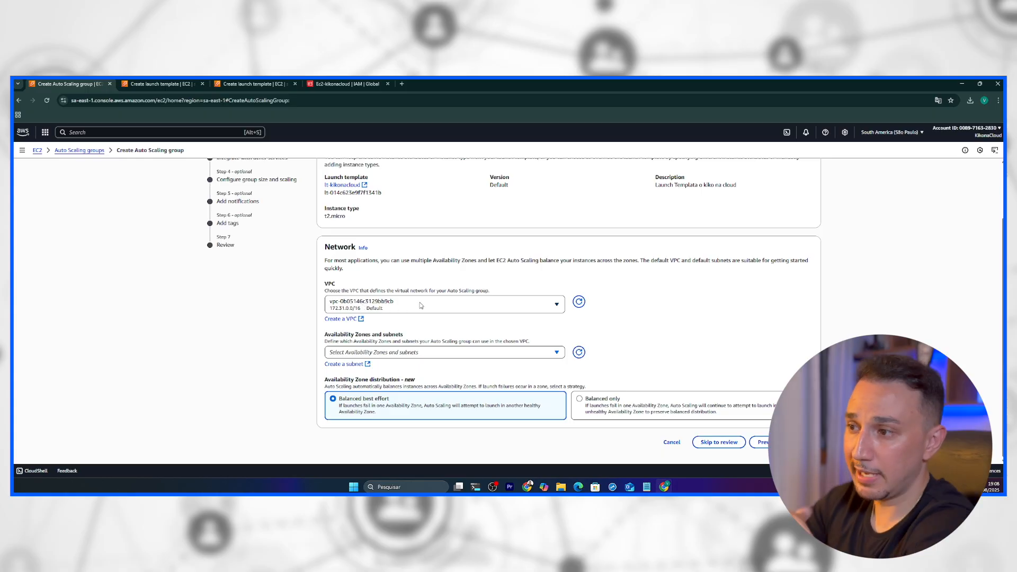
click(430, 354)
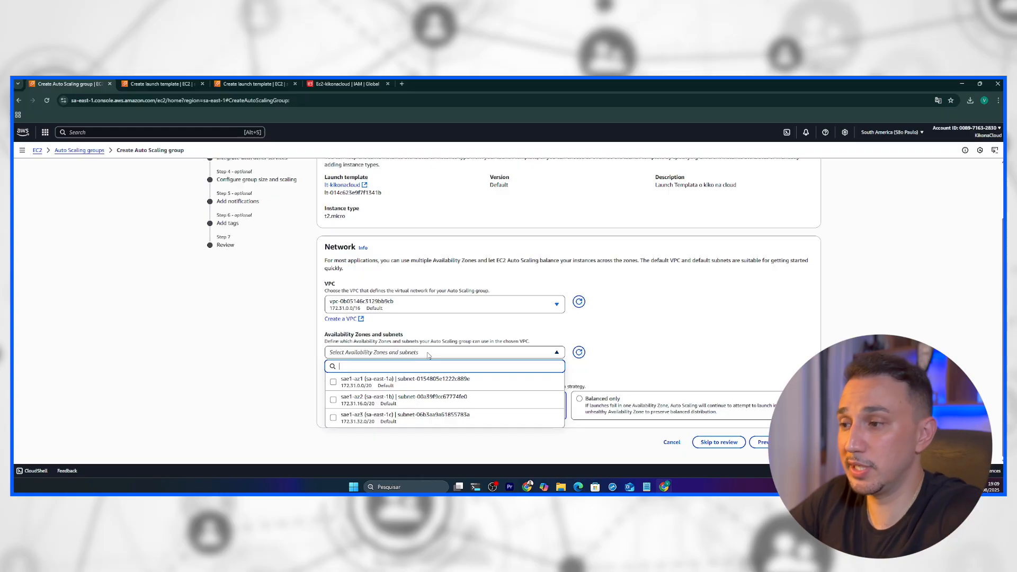
click(333, 382)
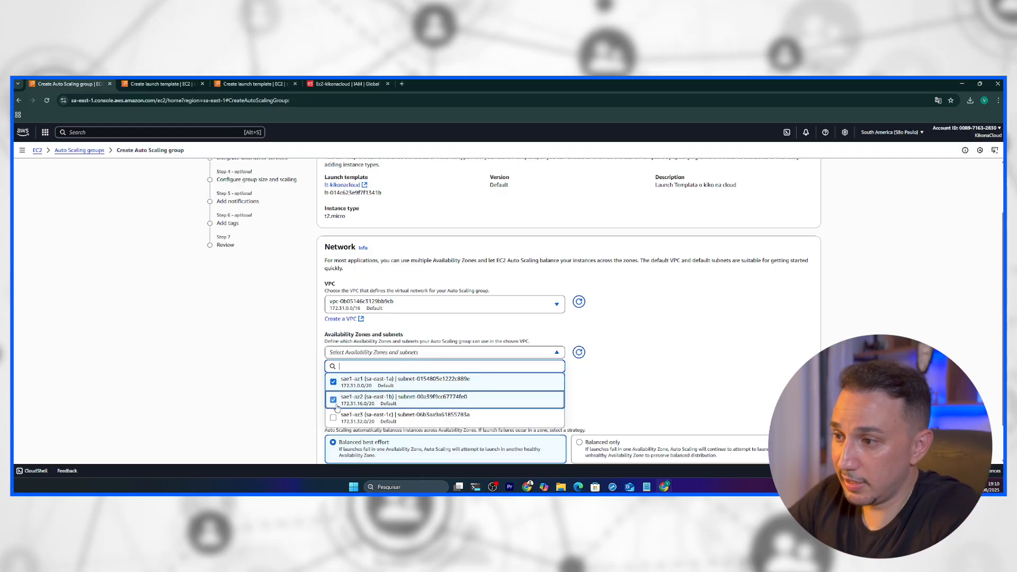
click(334, 418)
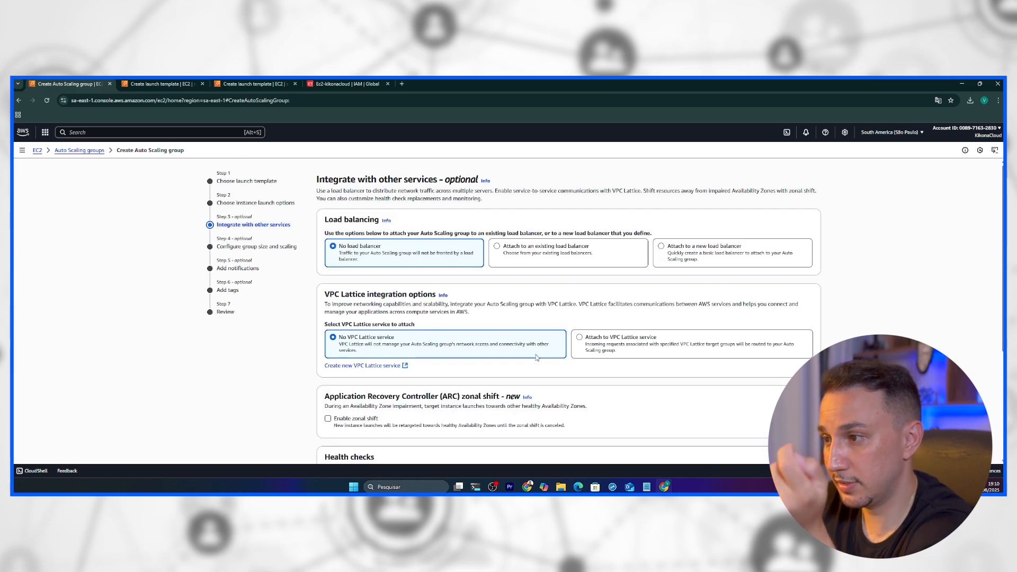
Step: Attach the Auto Scaling group to an existing load balancer through the target group TG-Kikonacloud
click(505, 250)
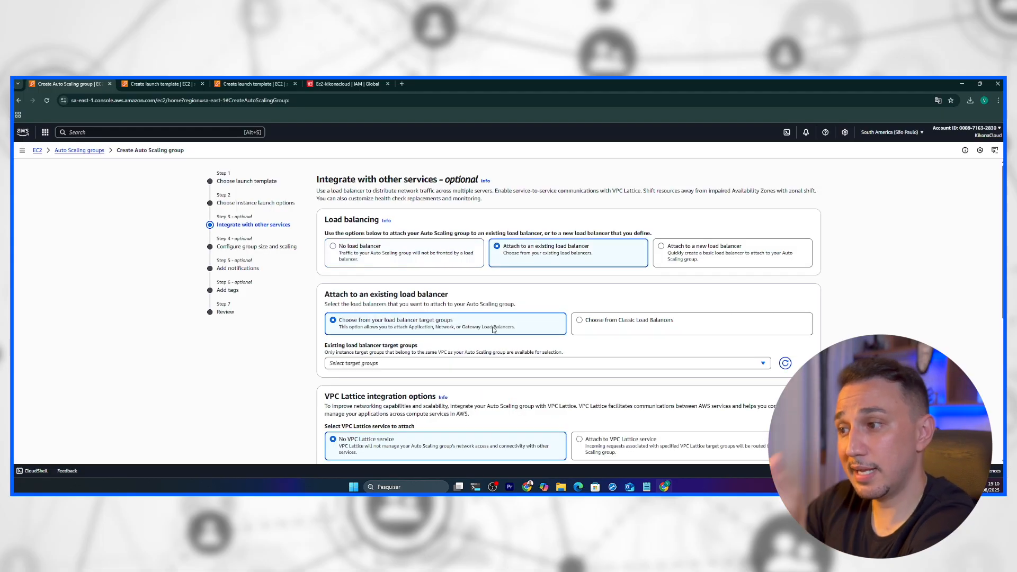
click(529, 366)
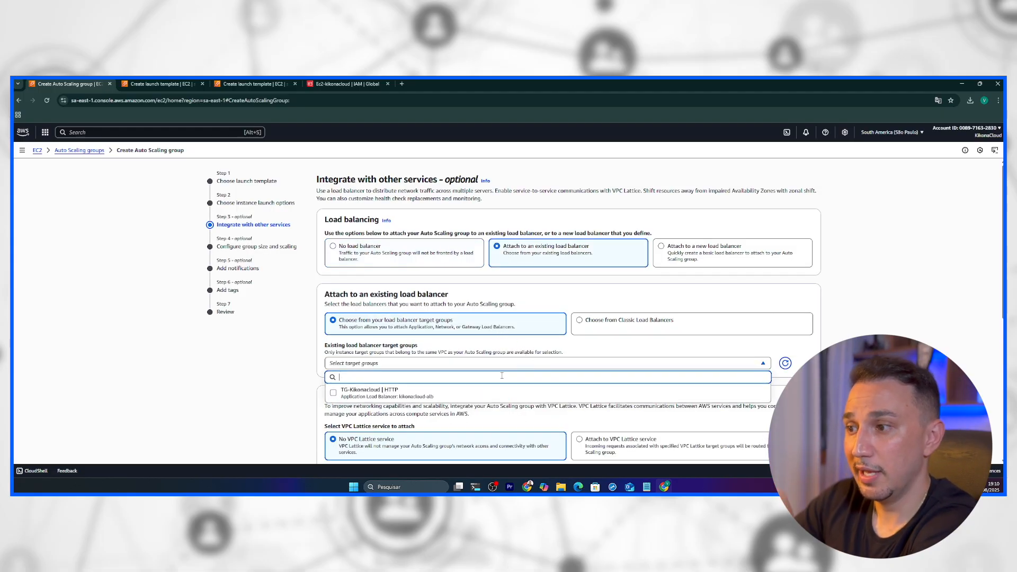
click(493, 392)
click(467, 366)
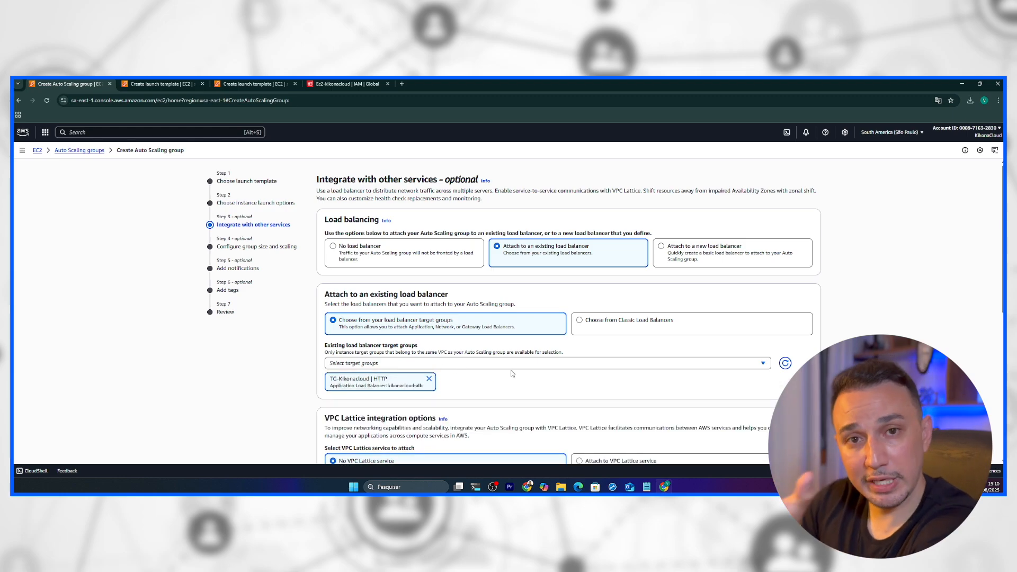
Step: Turn on Elastic Load Balancing health checks and continue to the group size and scaling settings
scroll(576, 356, down, 1)
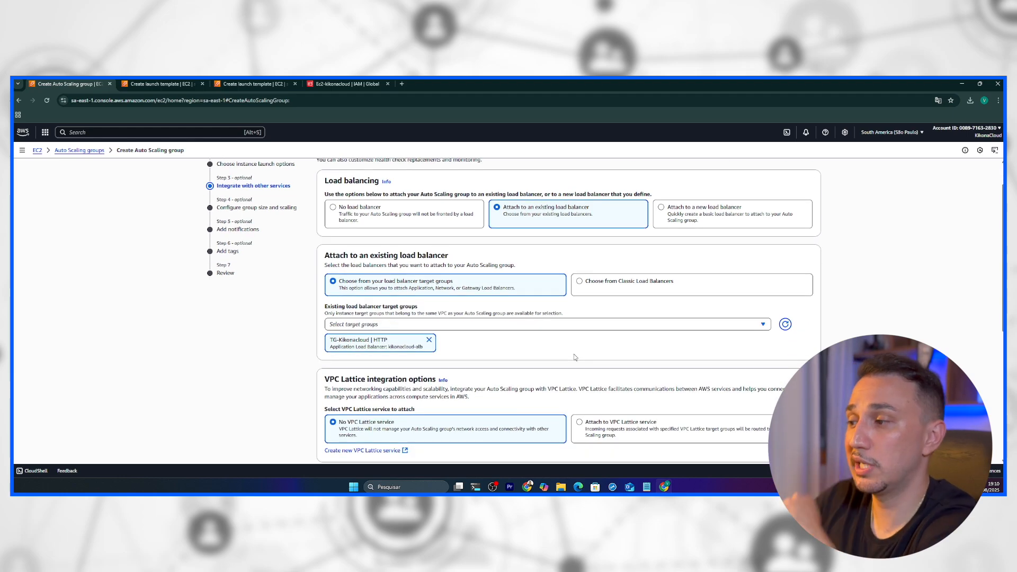
scroll(574, 354, down, 2)
scroll(470, 348, down, 5)
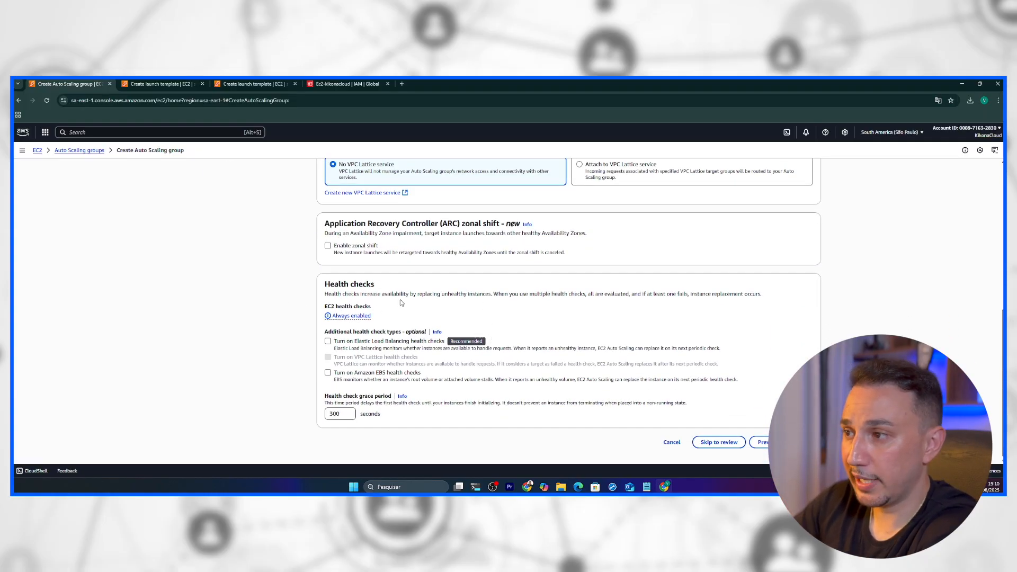
scroll(402, 300, up, 3)
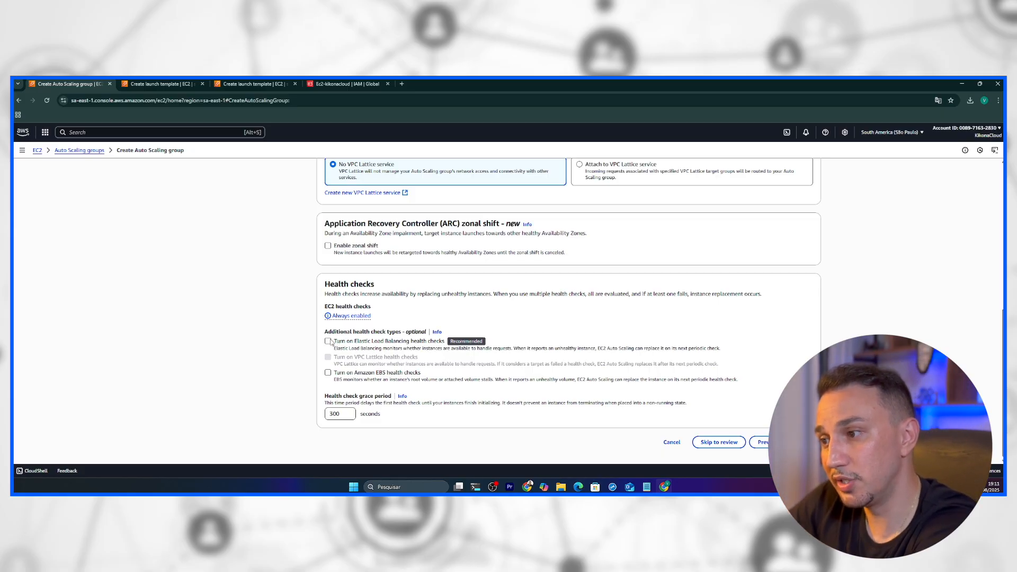
click(328, 341)
scroll(572, 334, down, 1)
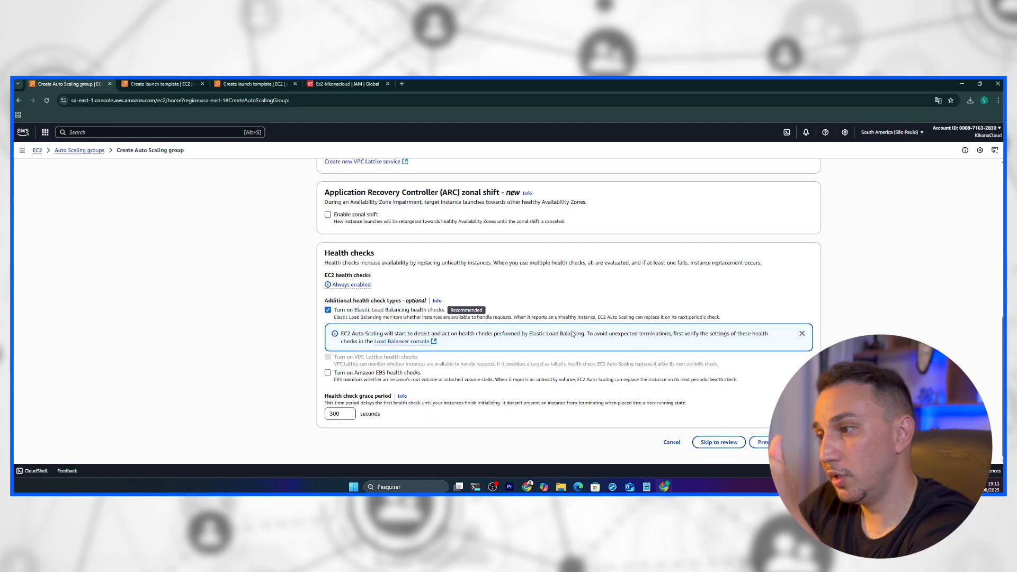
click(807, 443)
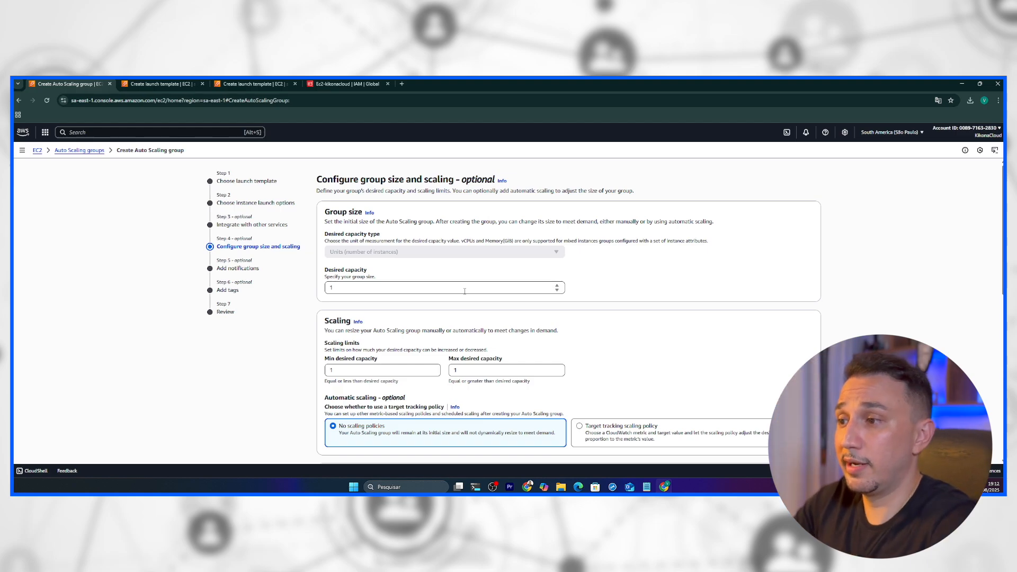
Step: Keep the desired and minimum capacity at 1 and set the maximum desired capacity to 10
scroll(472, 289, down, 1)
scroll(481, 286, up, 1)
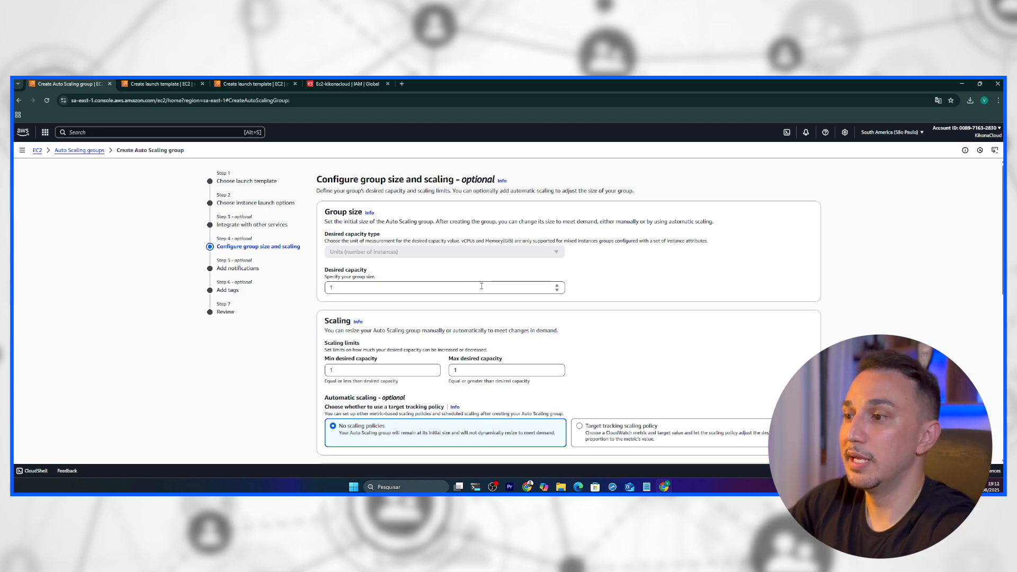
click(340, 289)
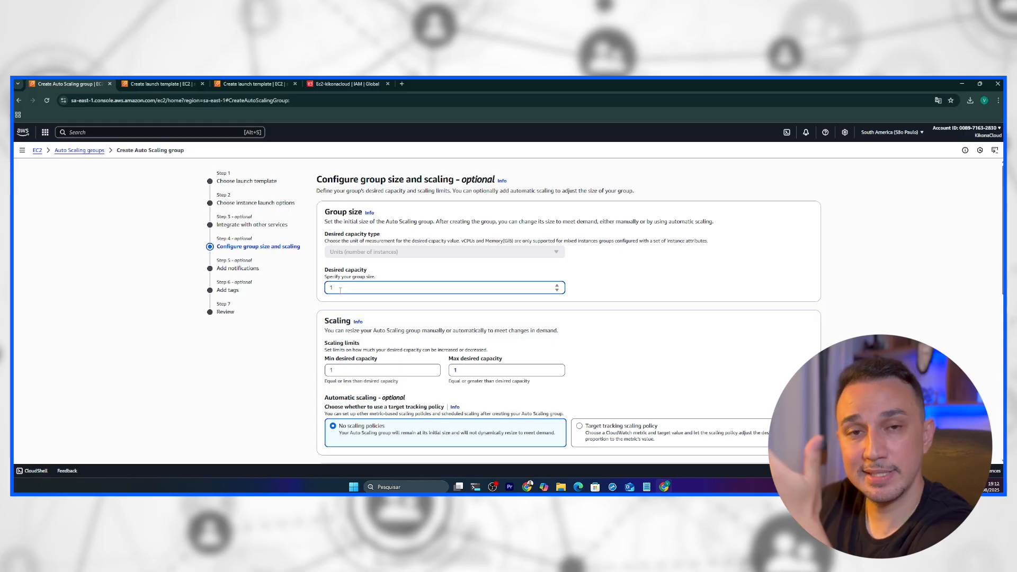
click(338, 371)
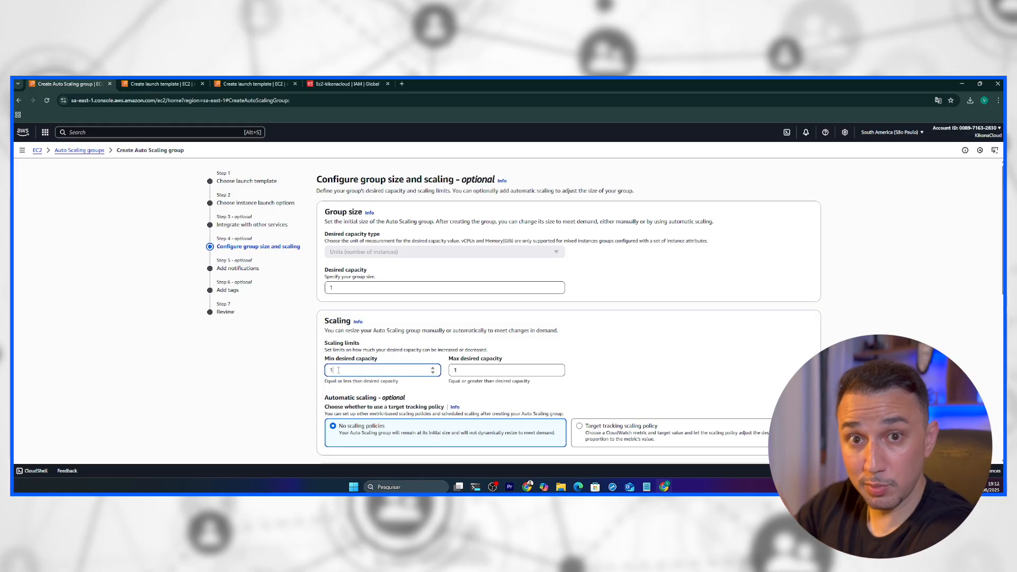
click(470, 370)
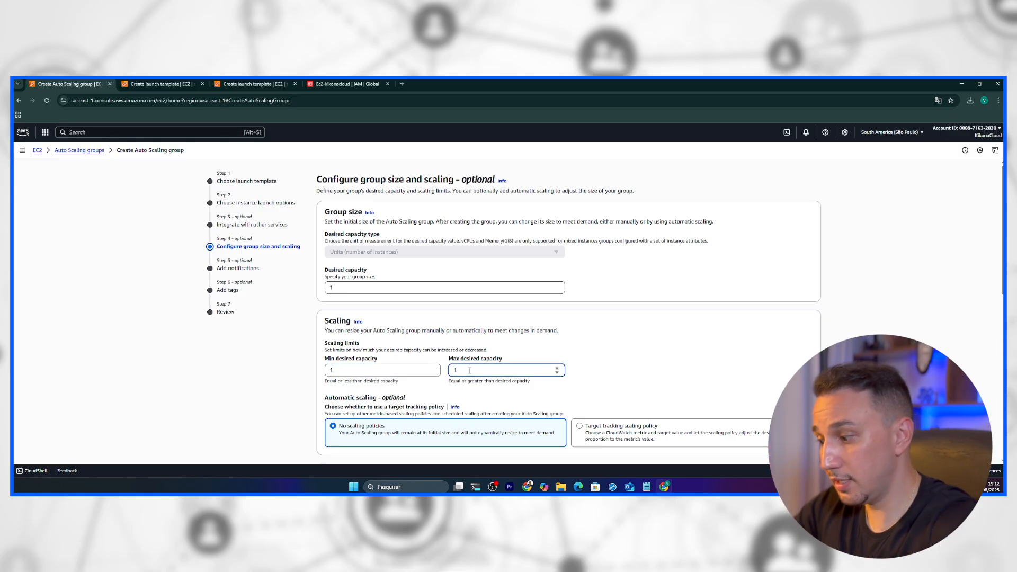
text(0)
Step: Choose a target tracking scaling policy based on average CPU utilization with a target value of 40
scroll(498, 361, down, 2)
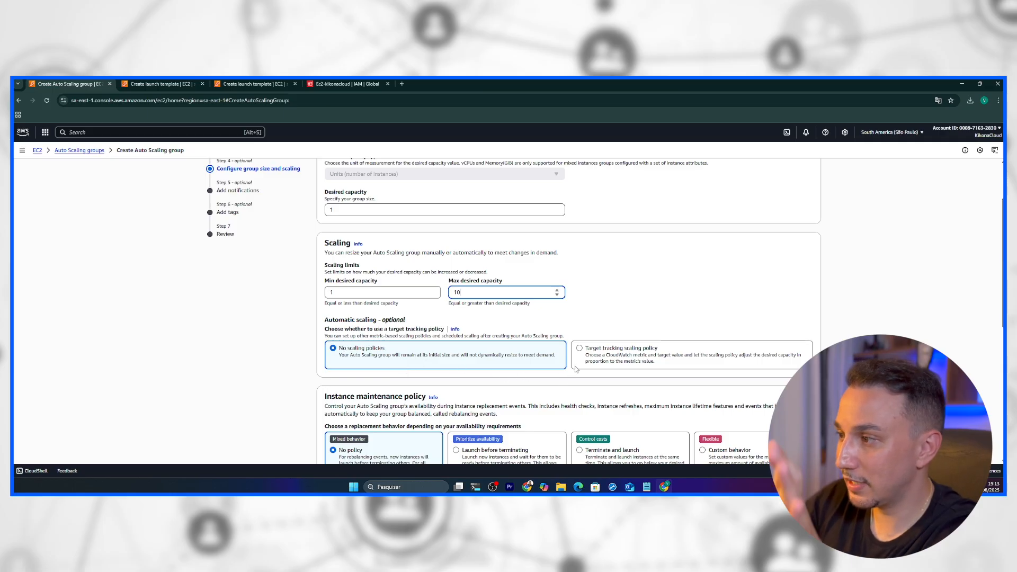
click(580, 352)
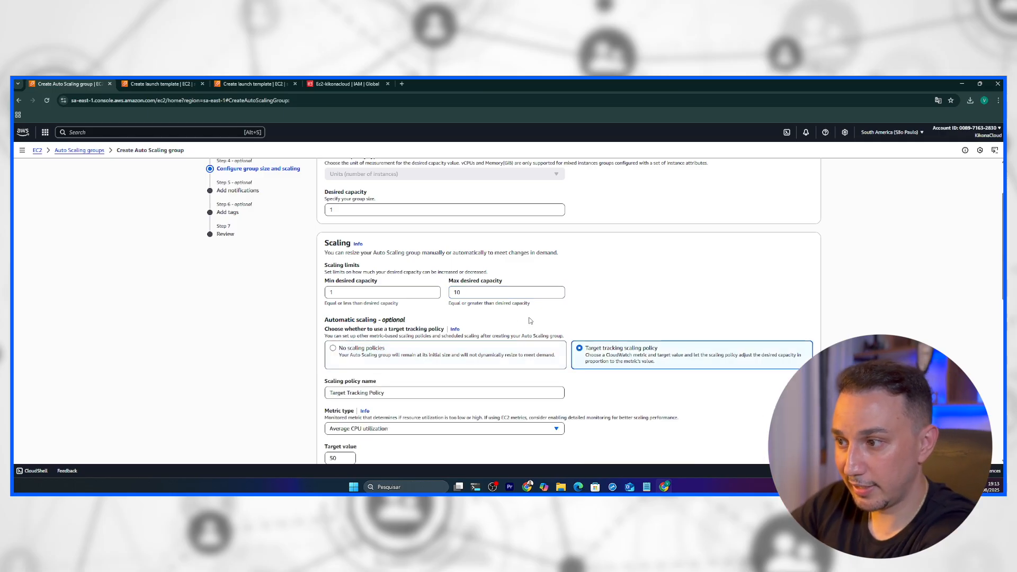
scroll(554, 314, down, 1)
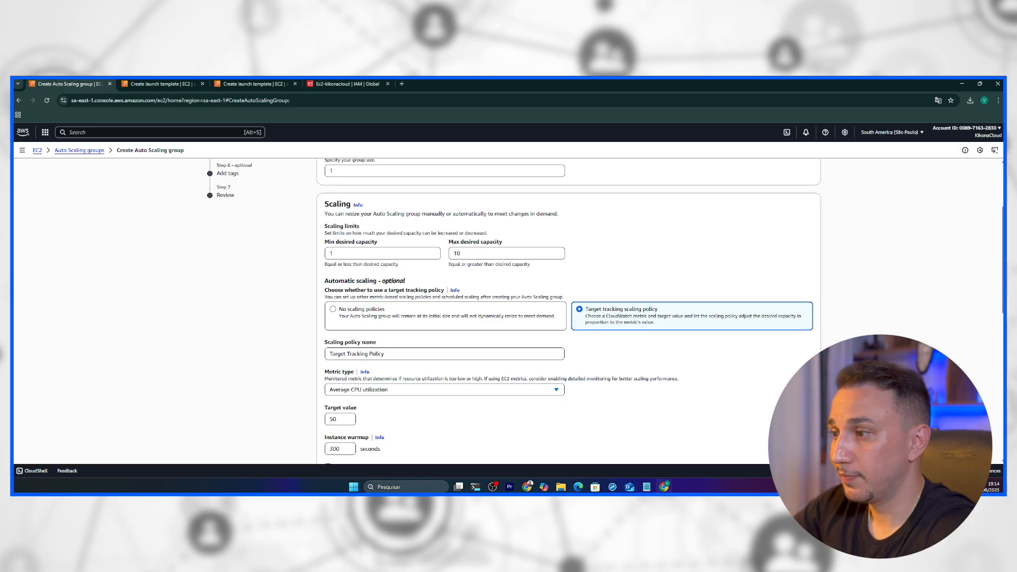
scroll(747, 370, down, 1)
click(535, 350)
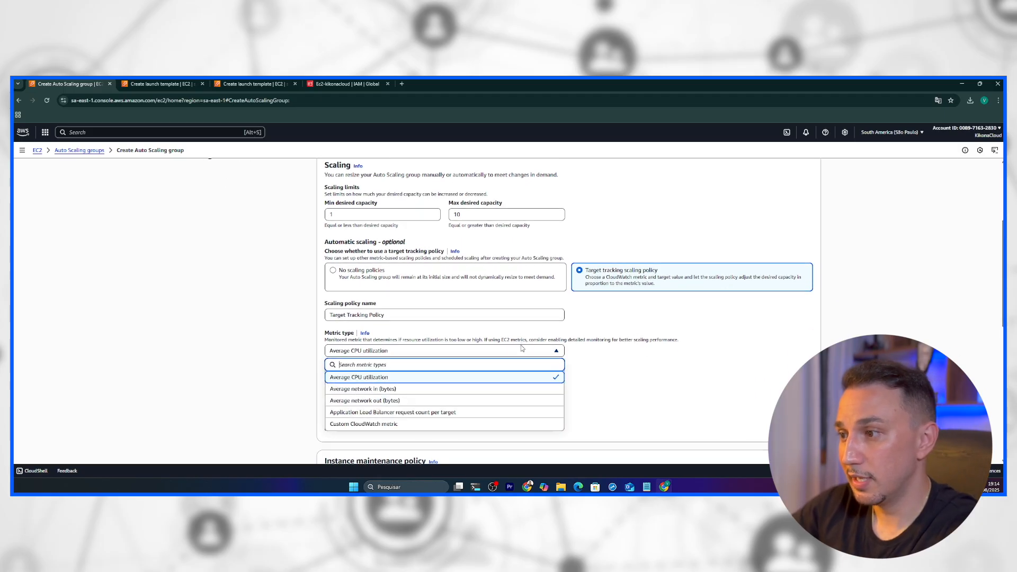
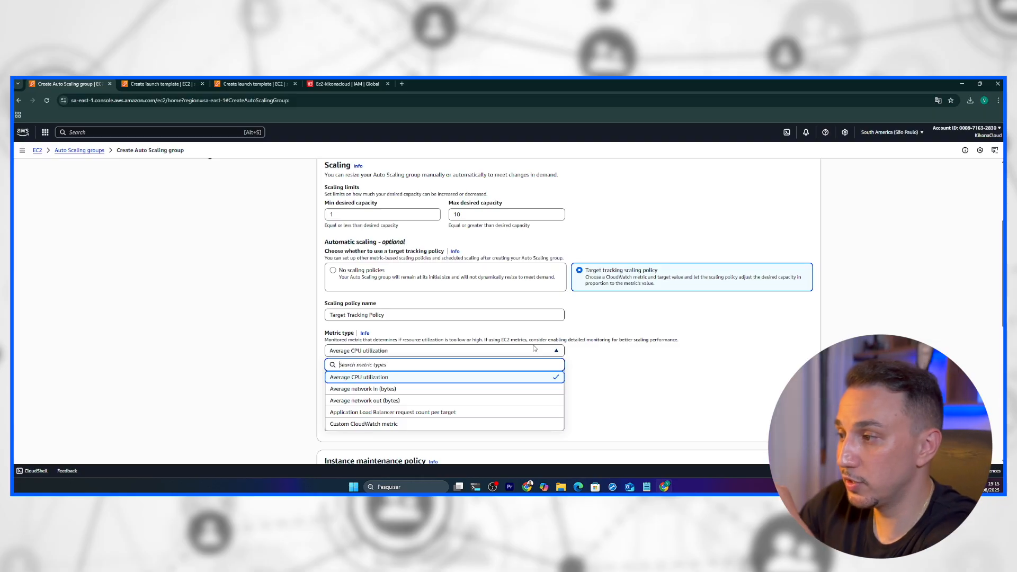
click(536, 376)
scroll(535, 376, down, 2)
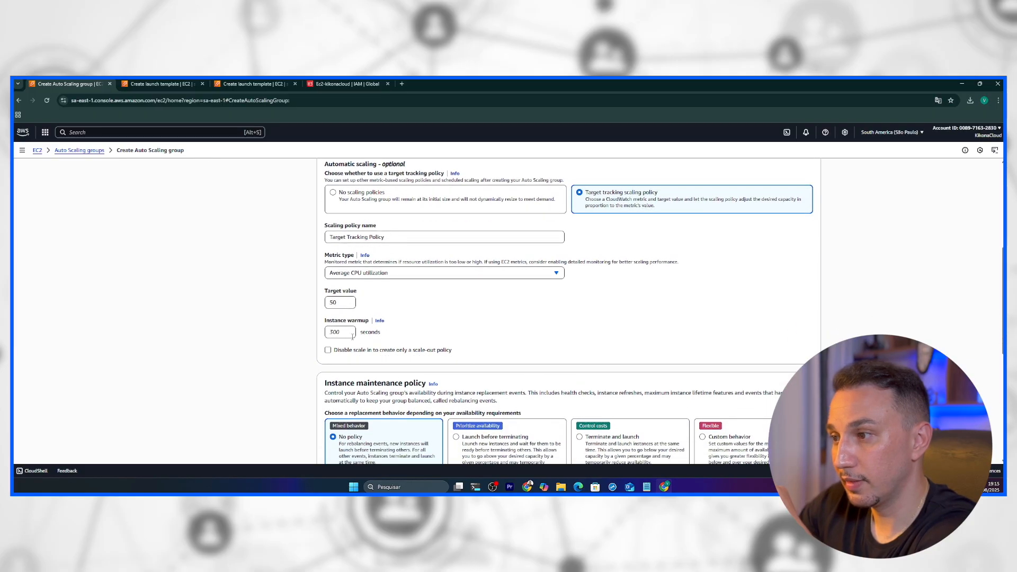
double_click(333, 302)
click(345, 332)
double_click(342, 304)
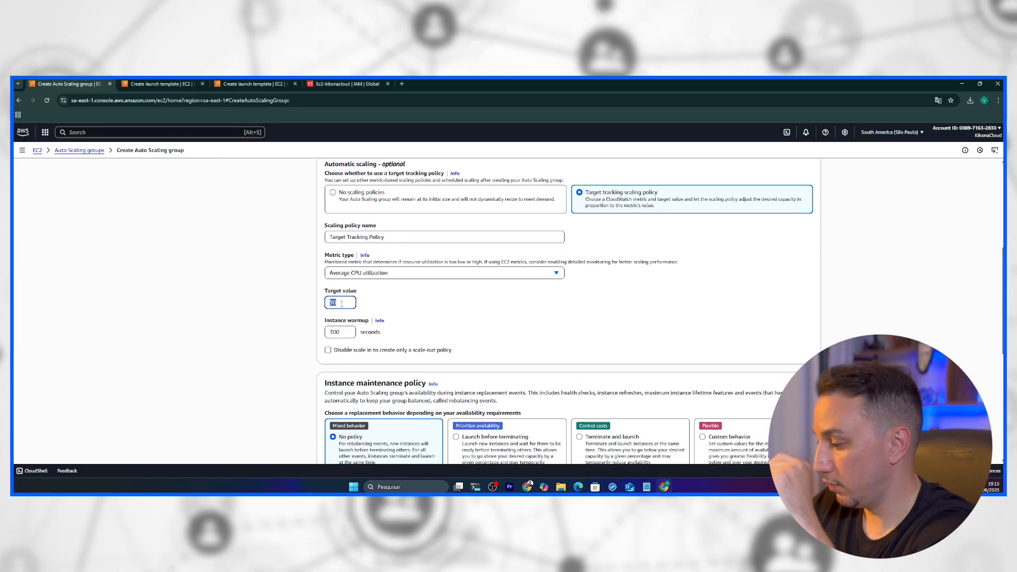
text(40)
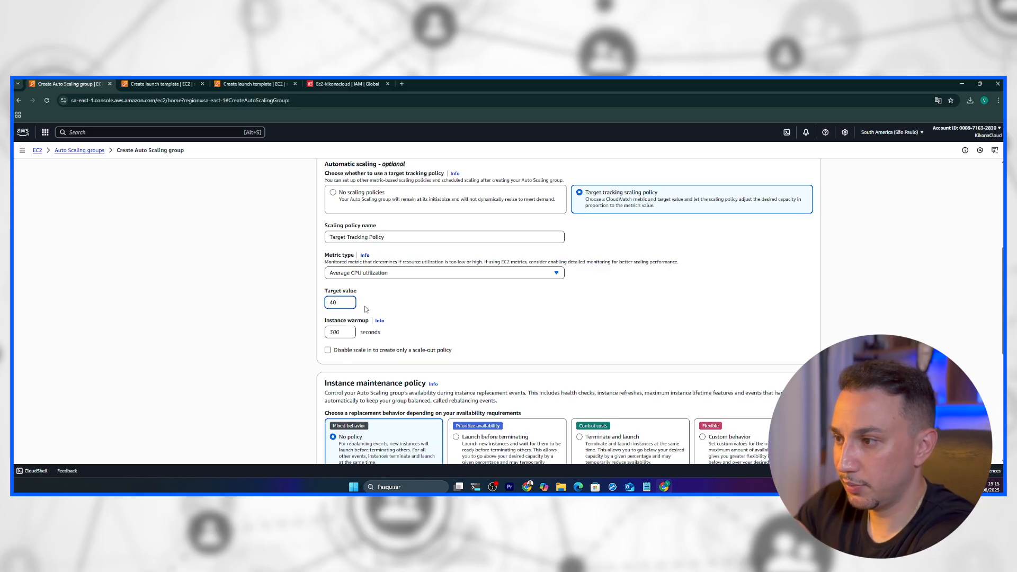
click(385, 311)
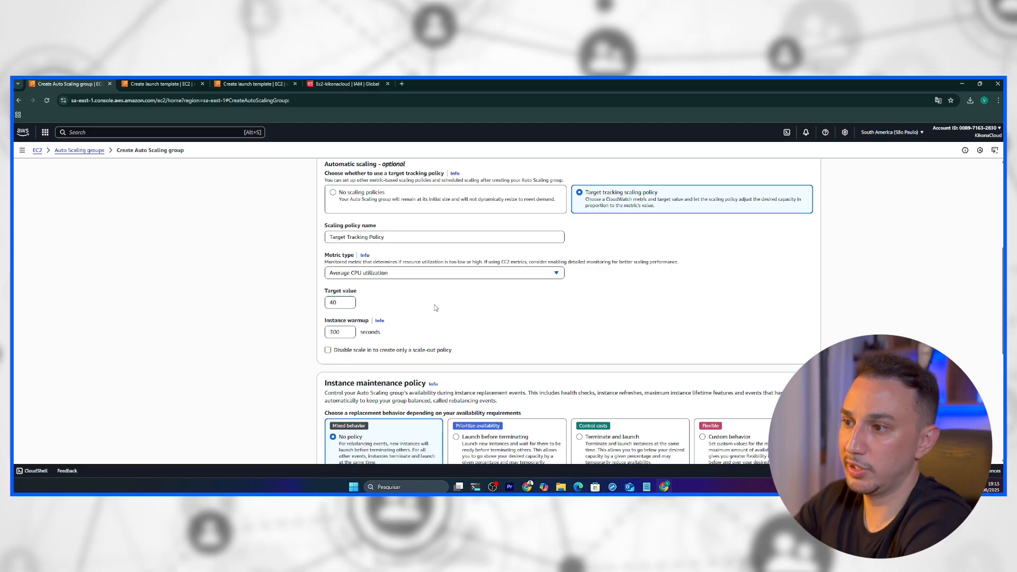
Step: Keep the preselected maintenance, capacity and monitoring settings, and continue to the tags without adding notifications
scroll(385, 311, down, 1)
scroll(538, 306, down, 3)
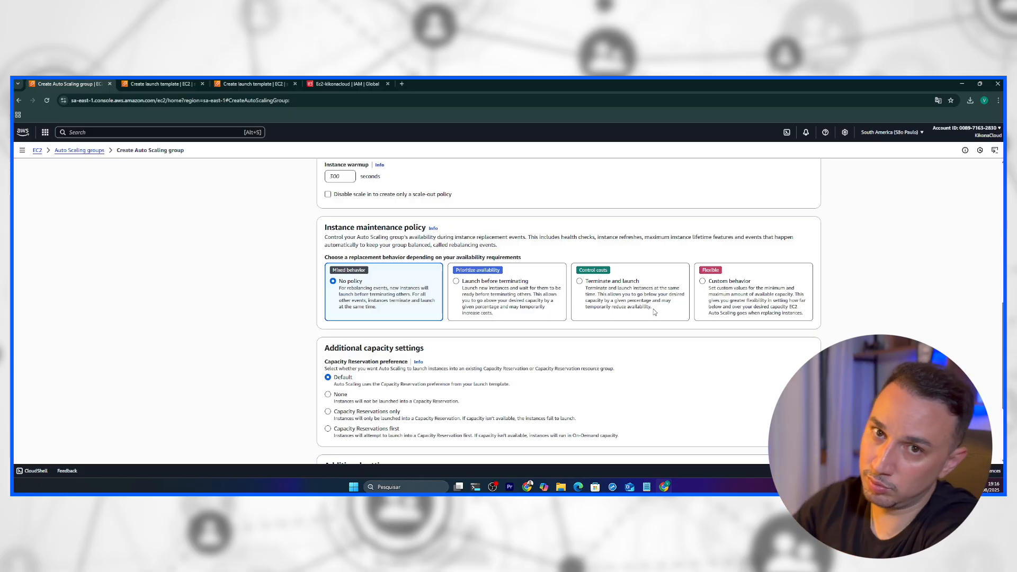
scroll(497, 365, down, 1)
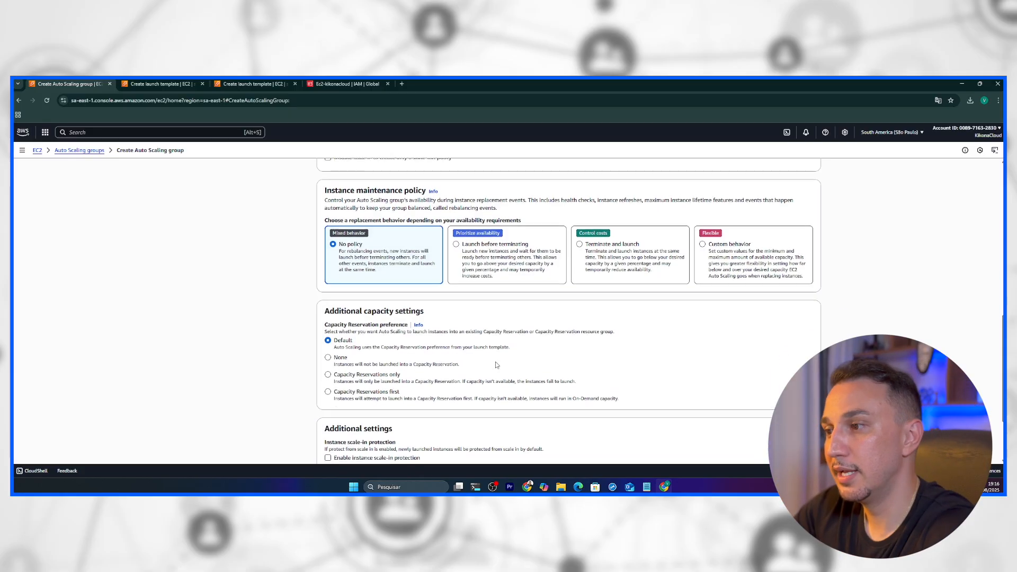
scroll(496, 365, down, 3)
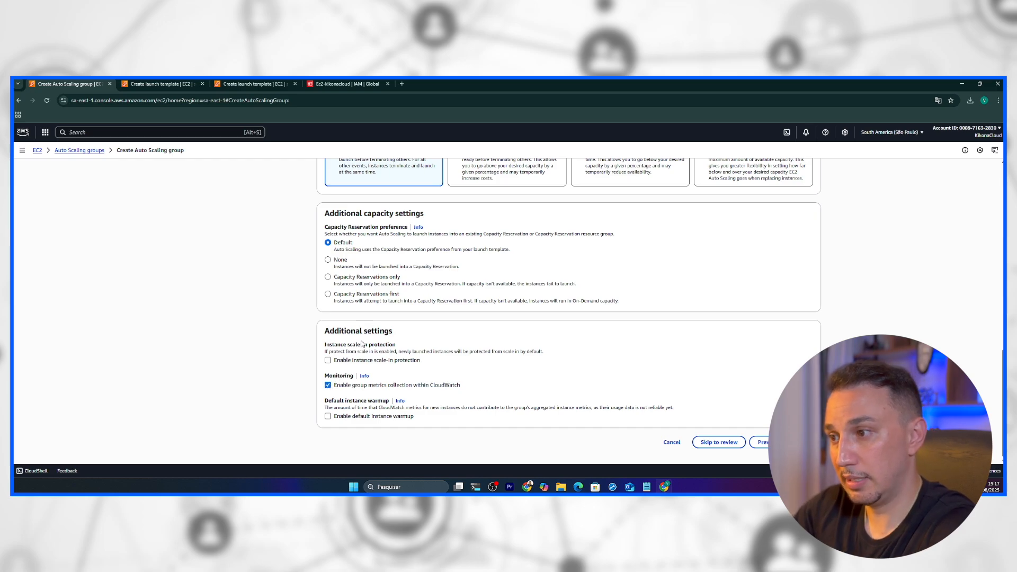
double_click(330, 378)
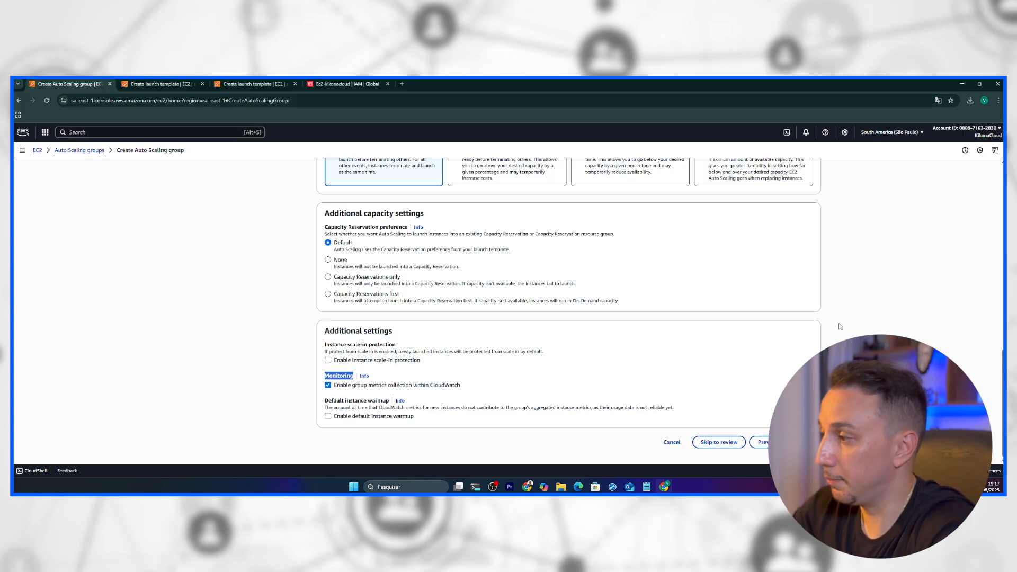
click(806, 442)
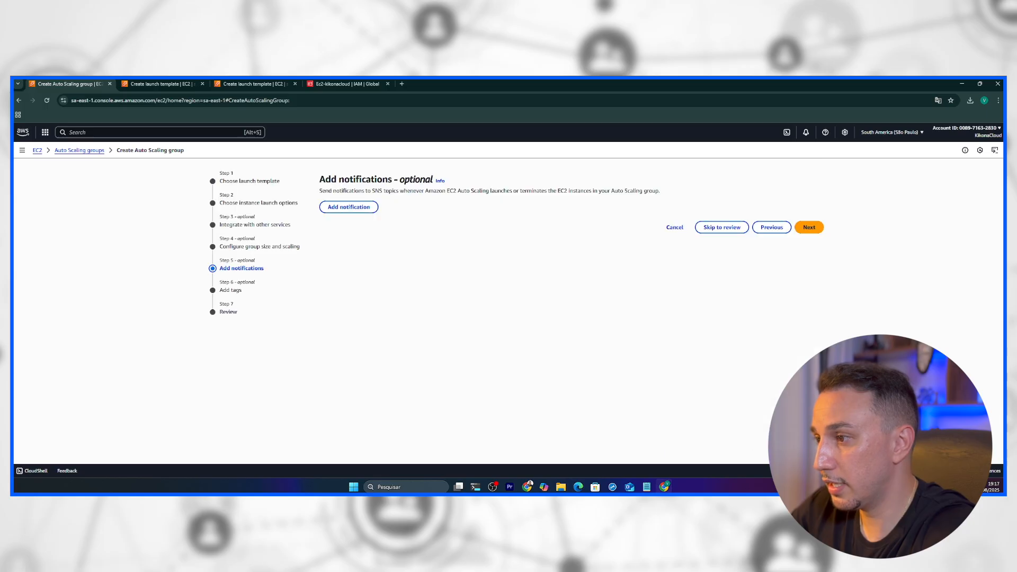
click(800, 232)
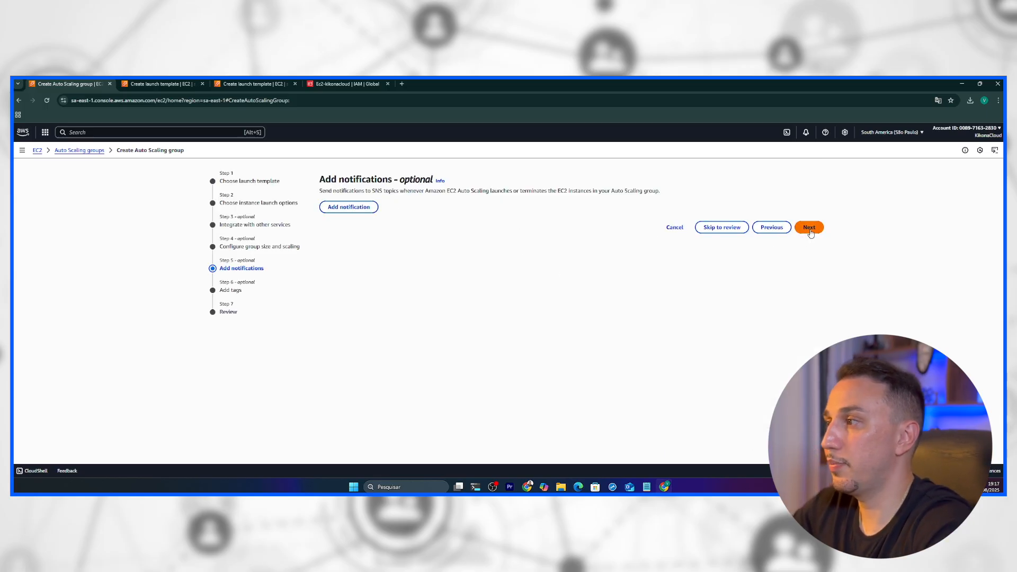
Step: Tag the group with key Name and value Kikonacloud, and continue to the review
click(362, 273)
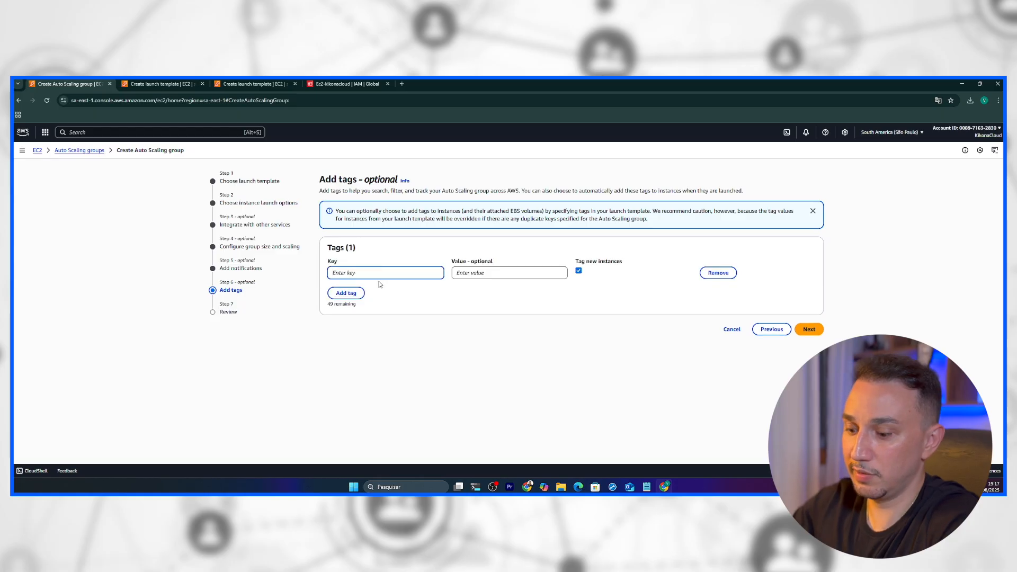
key(Caps_Lock)
text(Nmeame)
key(Tab)
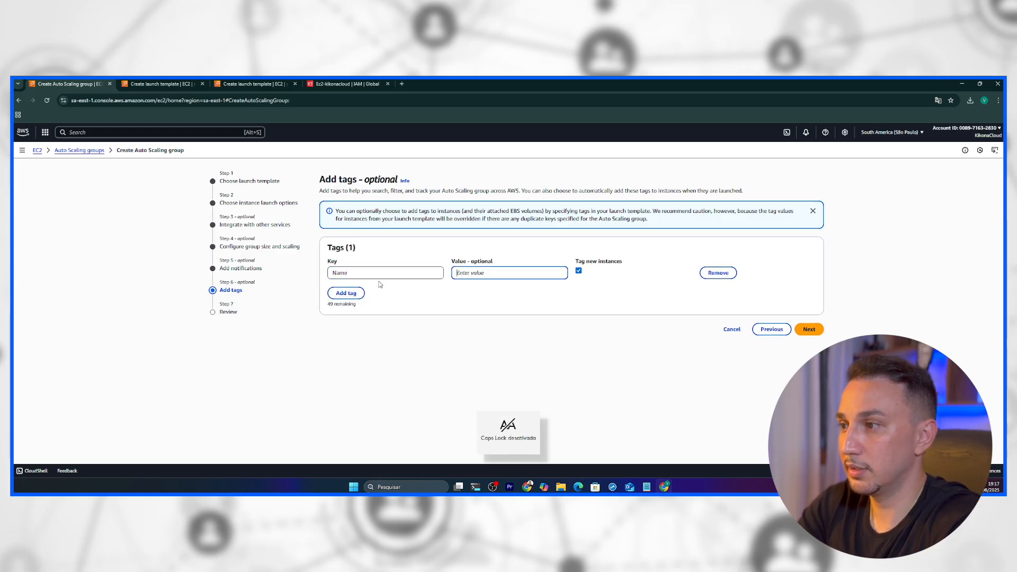
text(Kikonacloud)
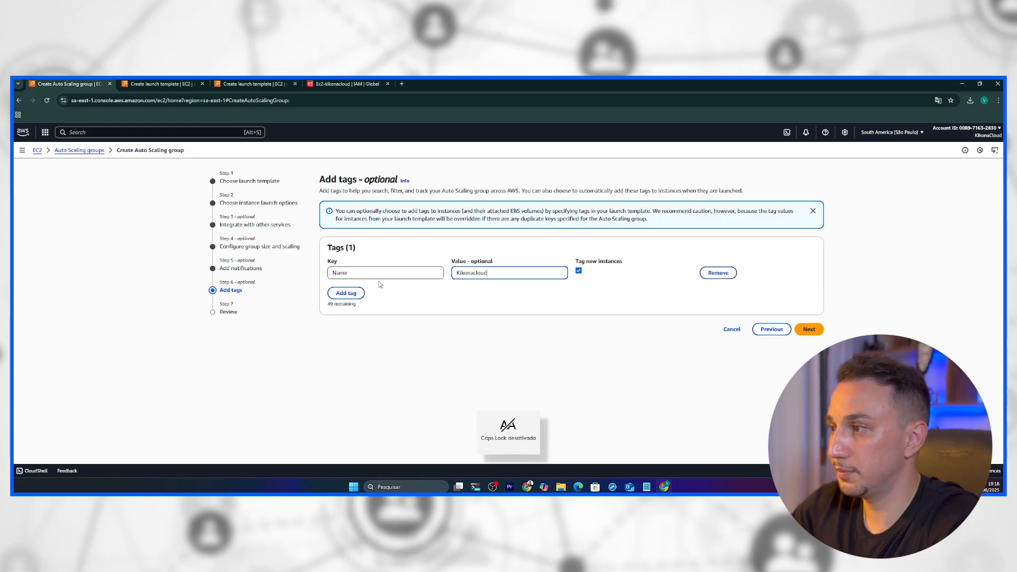
click(809, 329)
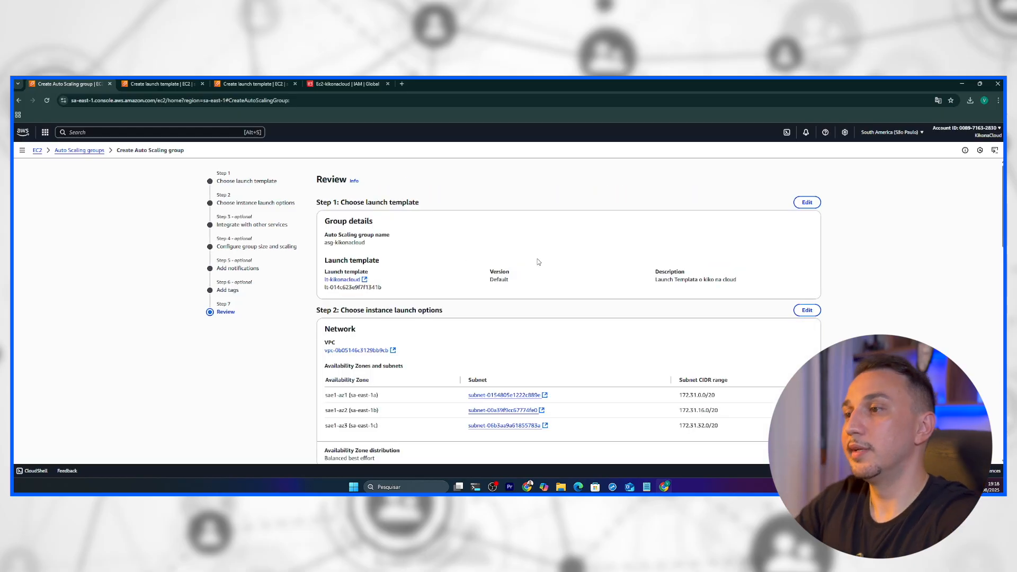
Step: Review the launch template, network, load balancing, scaling and tag settings, create the Auto Scaling group, and widen the list's Status column
scroll(540, 280, down, 1)
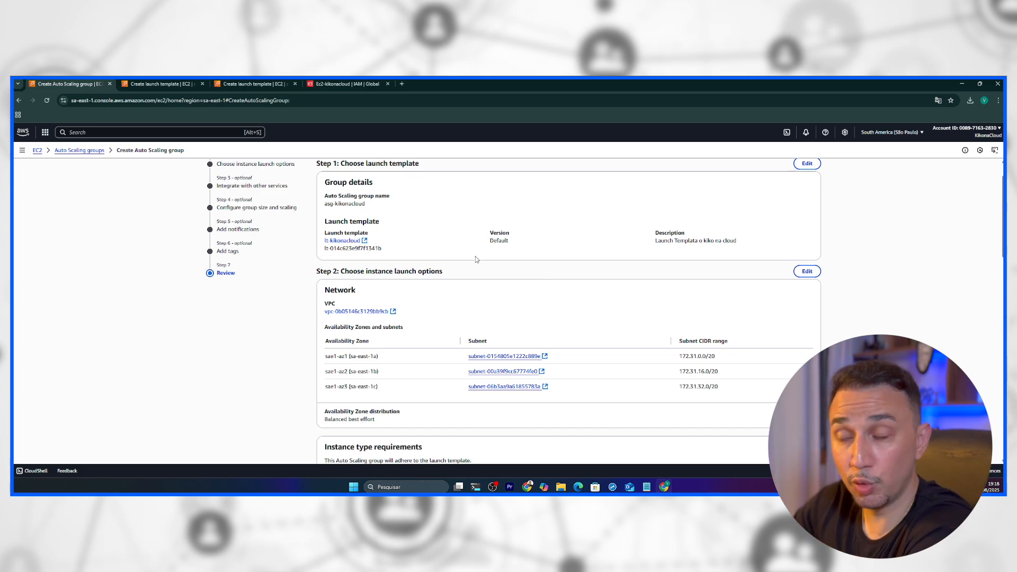
scroll(517, 280, down, 1)
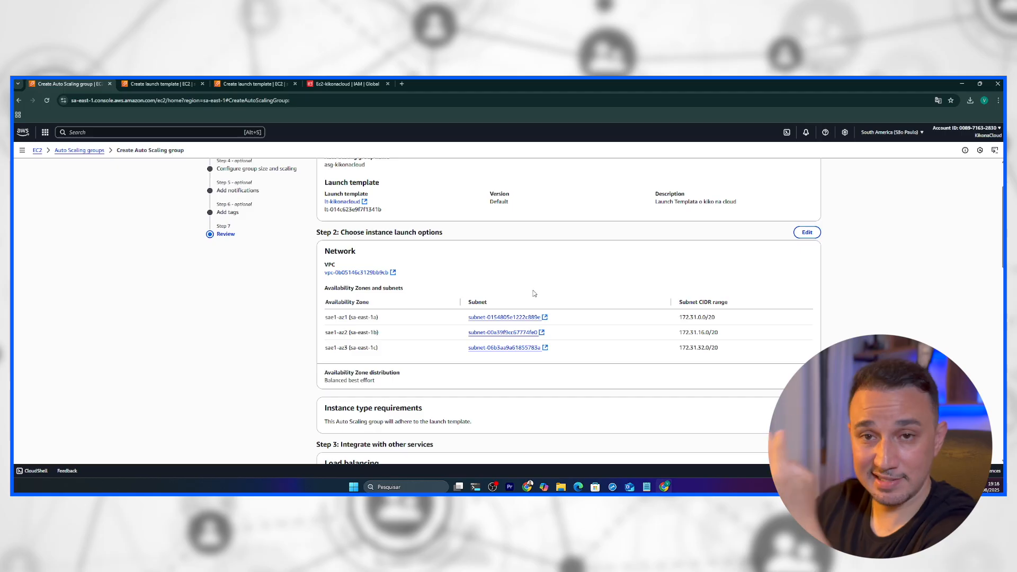
scroll(534, 293, down, 2)
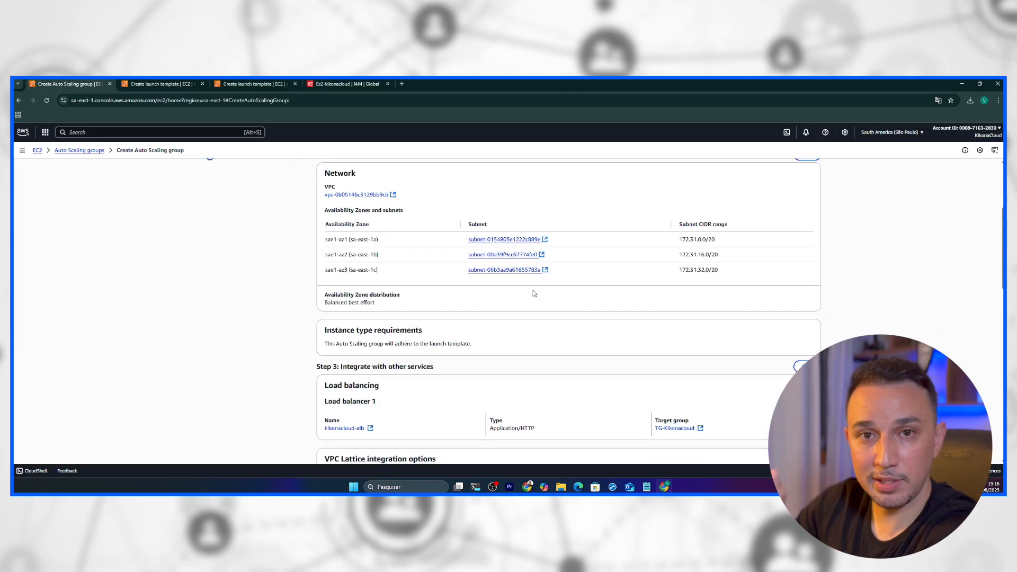
scroll(538, 301, down, 1)
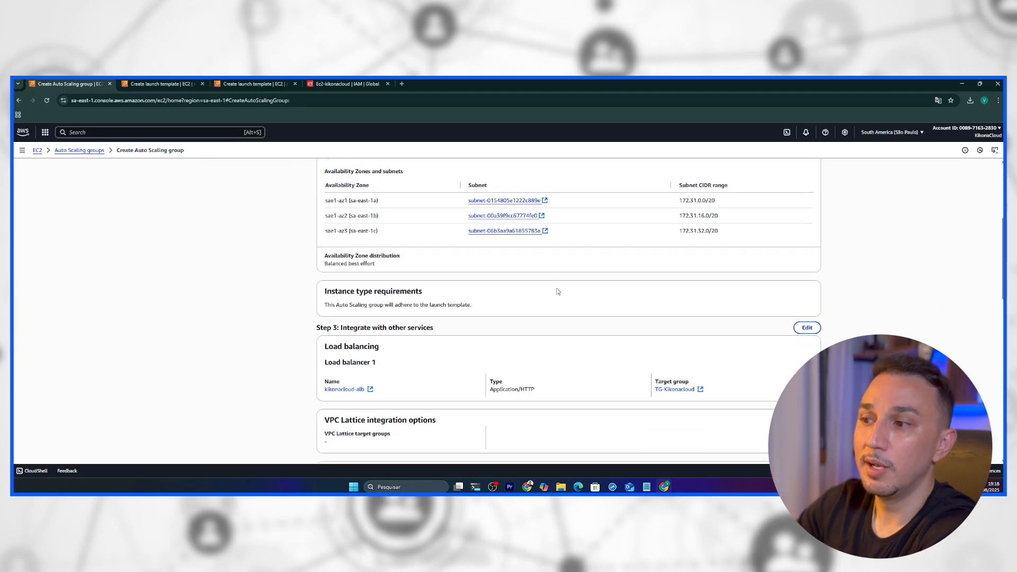
scroll(558, 292, down, 1)
scroll(591, 328, down, 4)
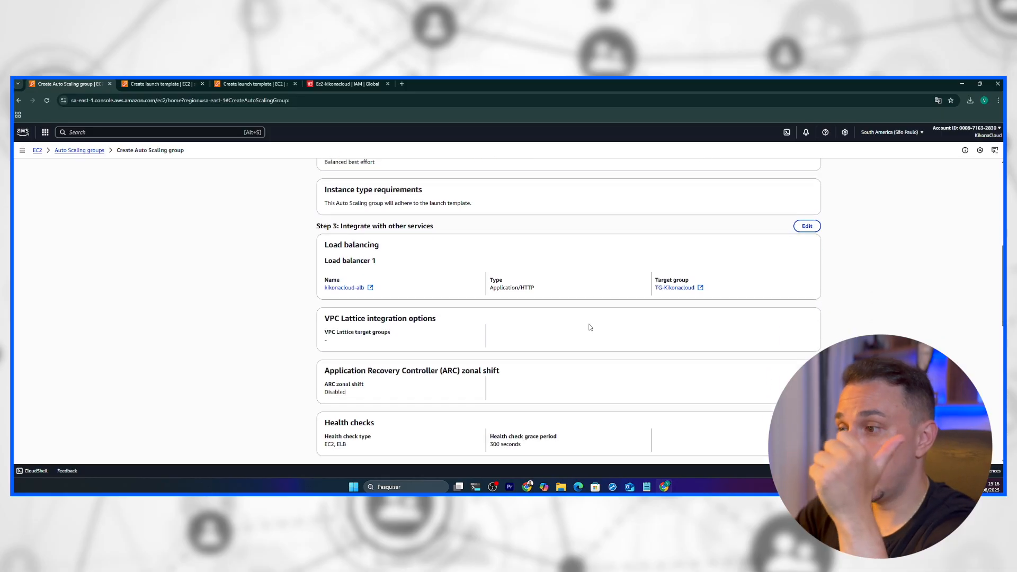
scroll(594, 325, down, 4)
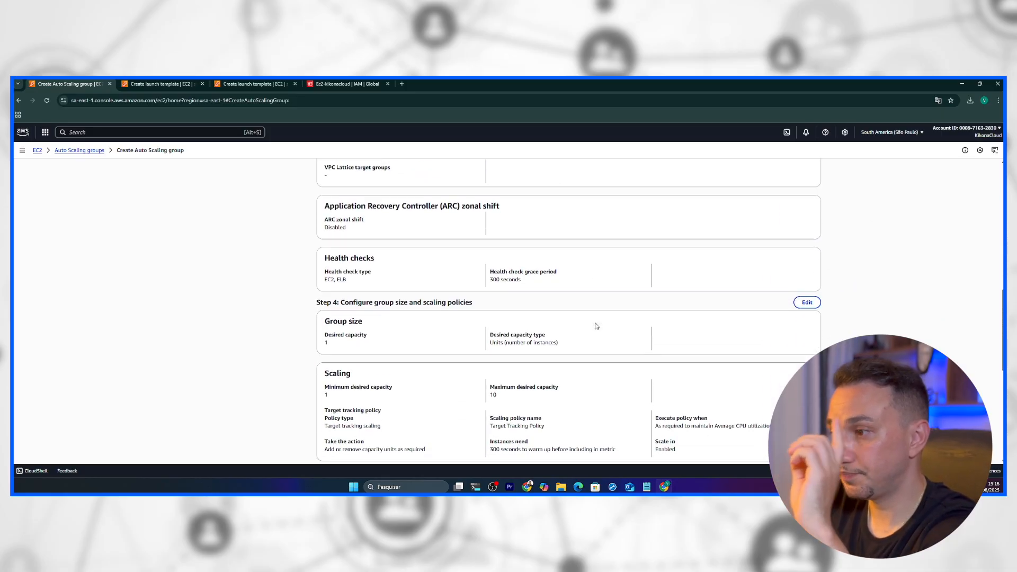
scroll(596, 329, down, 1)
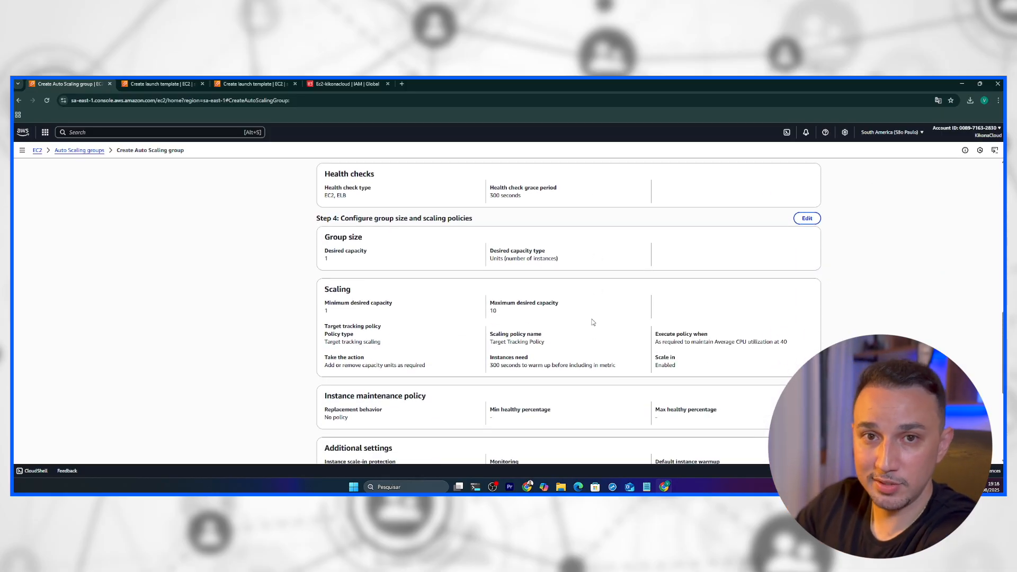
scroll(602, 332, down, 6)
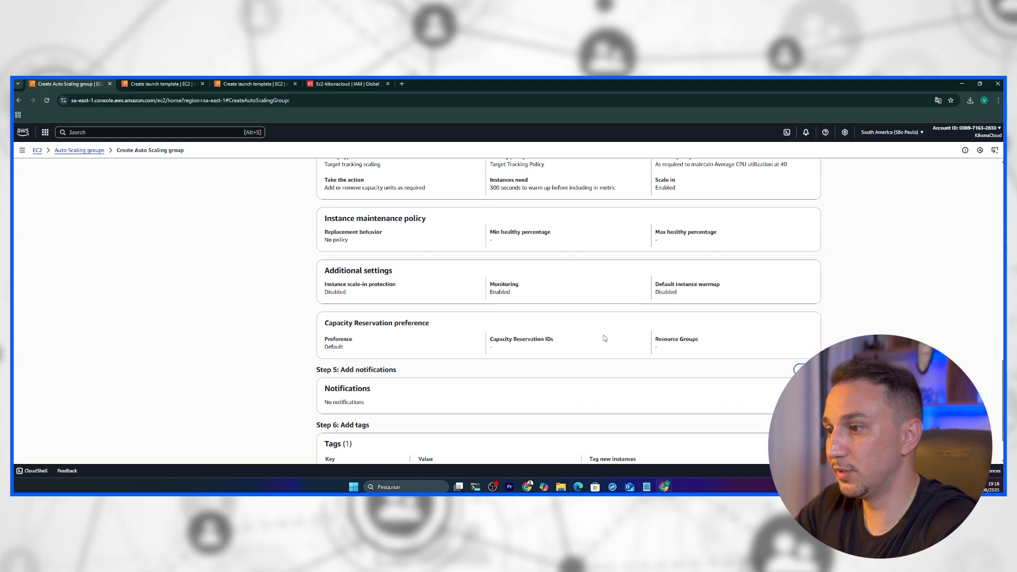
click(752, 442)
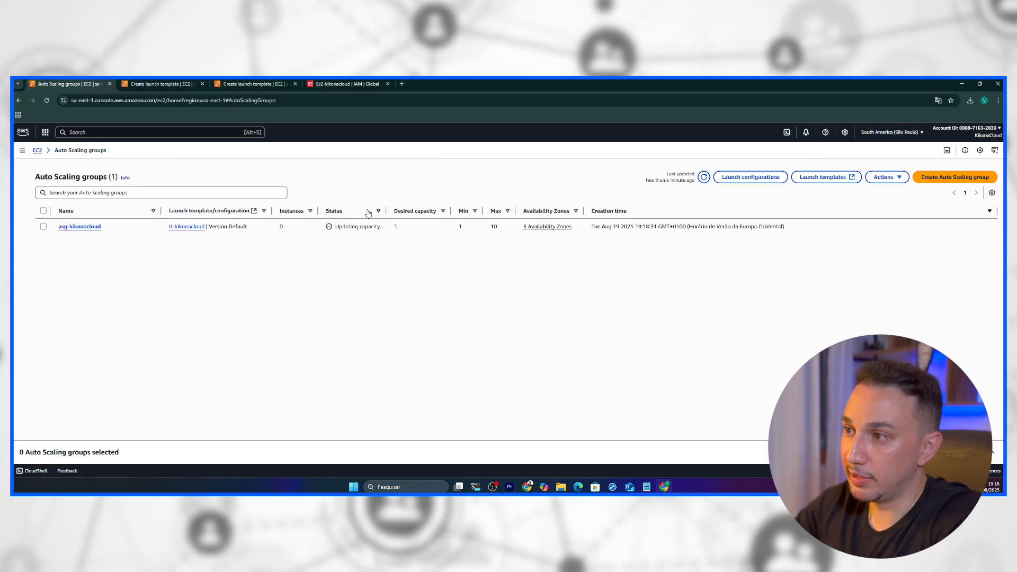
drag(386, 211, 392, 210)
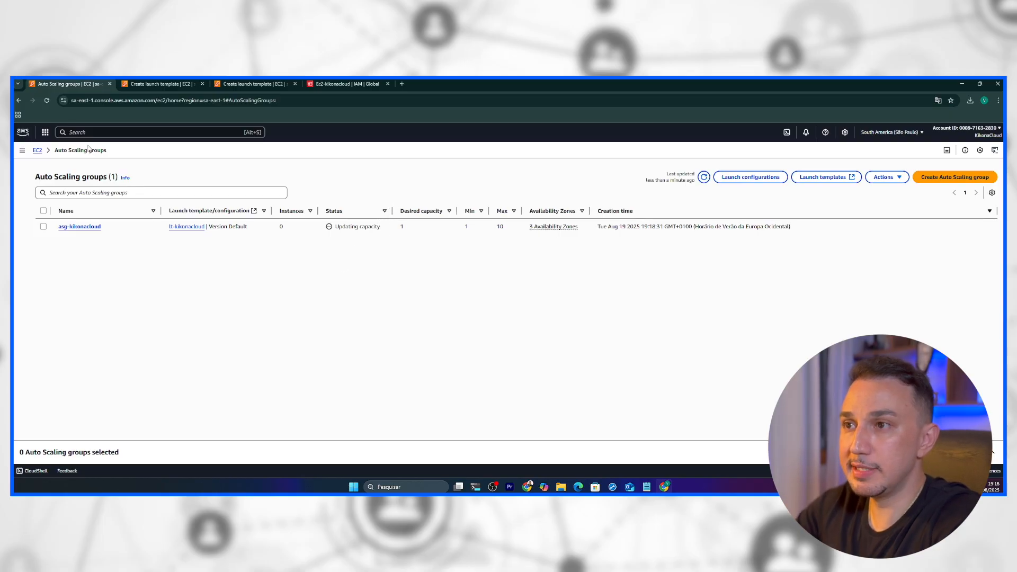
Step: Open the EC2 dashboard in a new browser tab and close the leftover launch template and IAM tabs
right_click(36, 151)
right_click(36, 153)
click(82, 162)
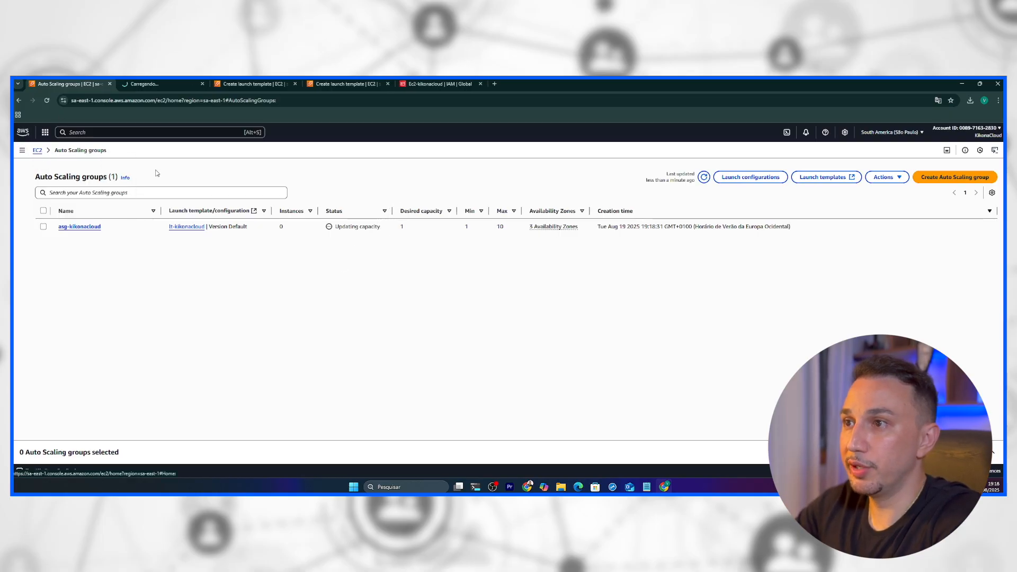
click(159, 84)
click(295, 84)
click(295, 85)
click(295, 84)
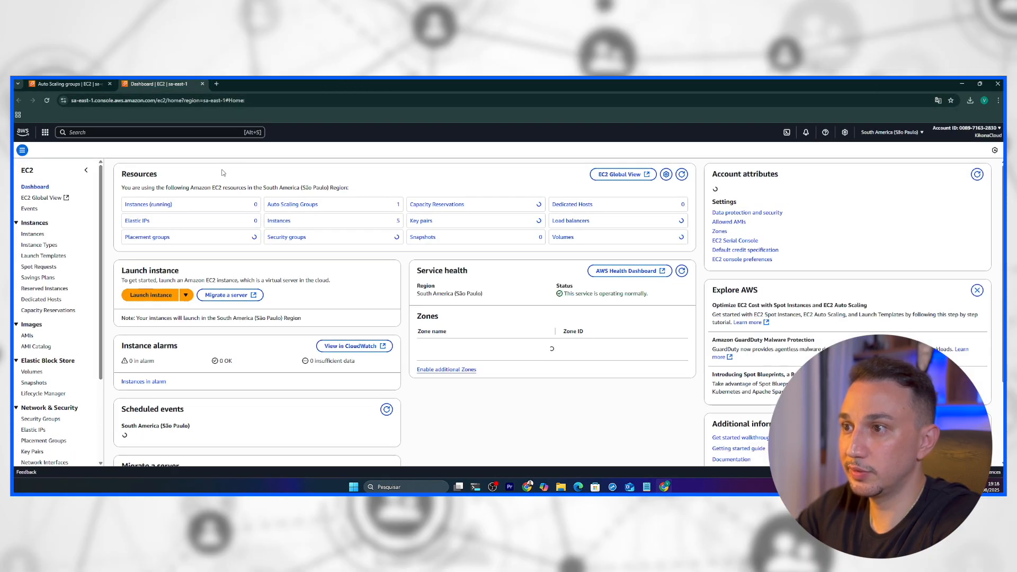
Step: Open the running instances list in a new tab and check the Kikonacloud instance's status check
right_click(157, 206)
click(202, 215)
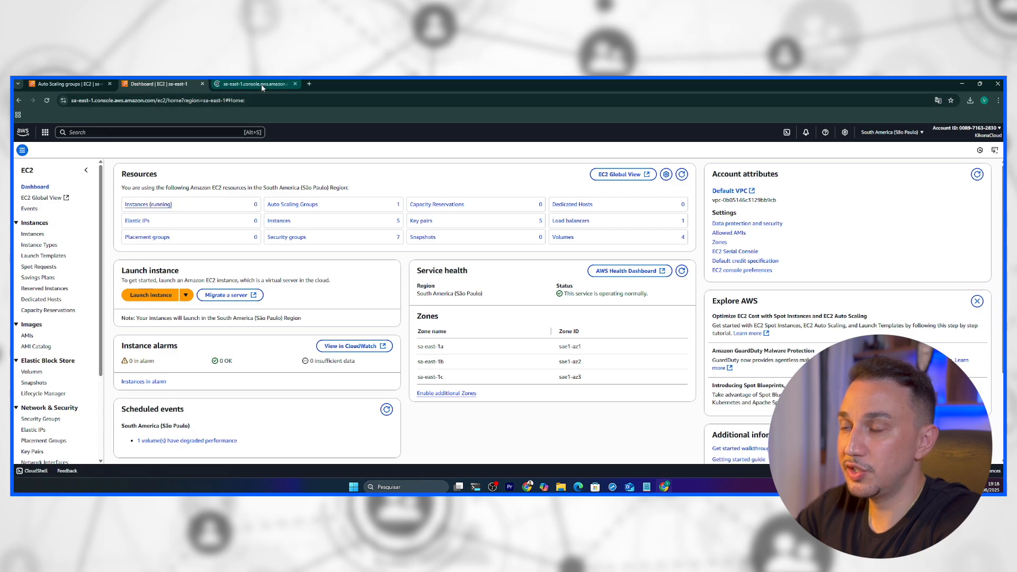
click(249, 84)
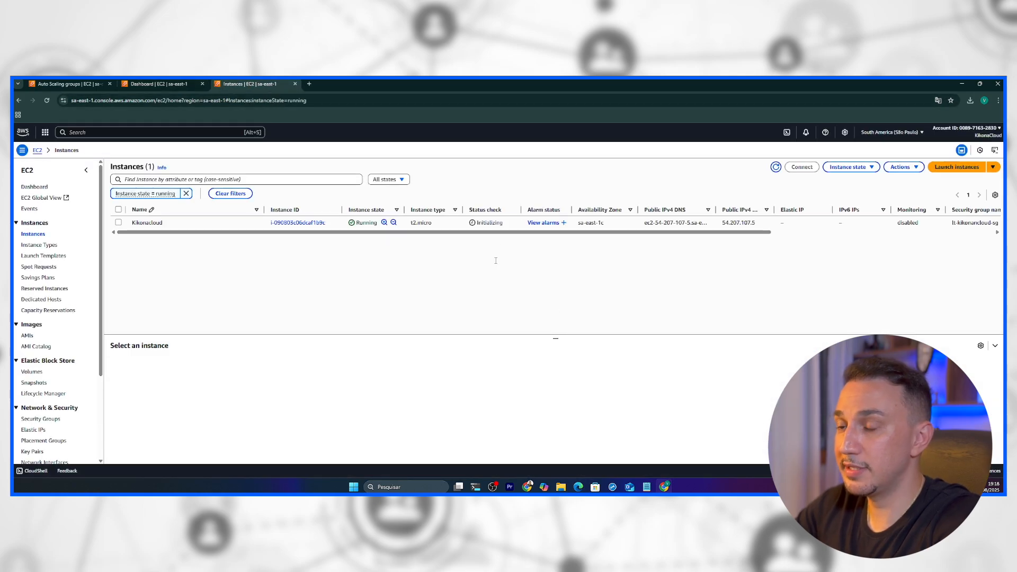
double_click(489, 223)
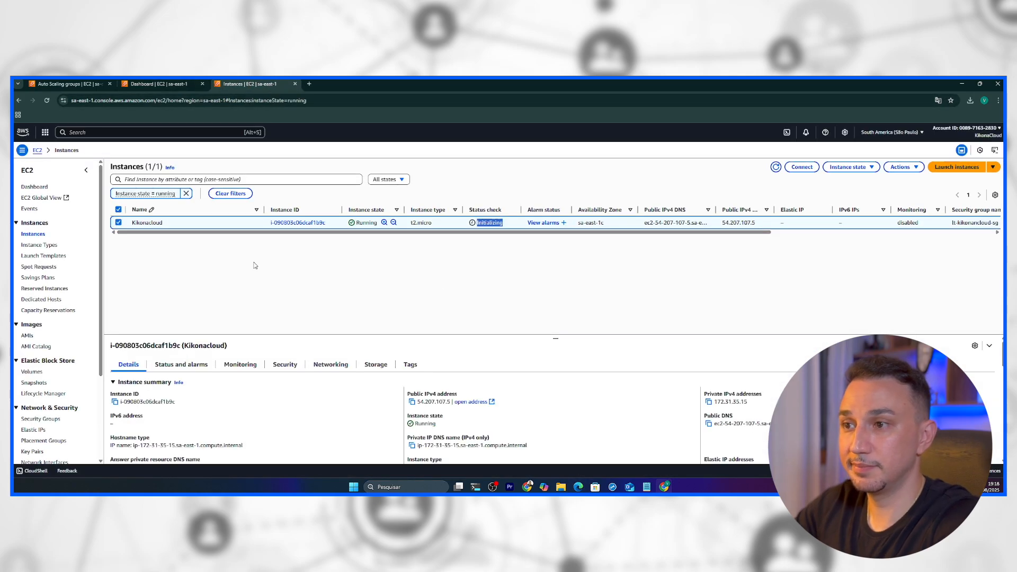
click(118, 223)
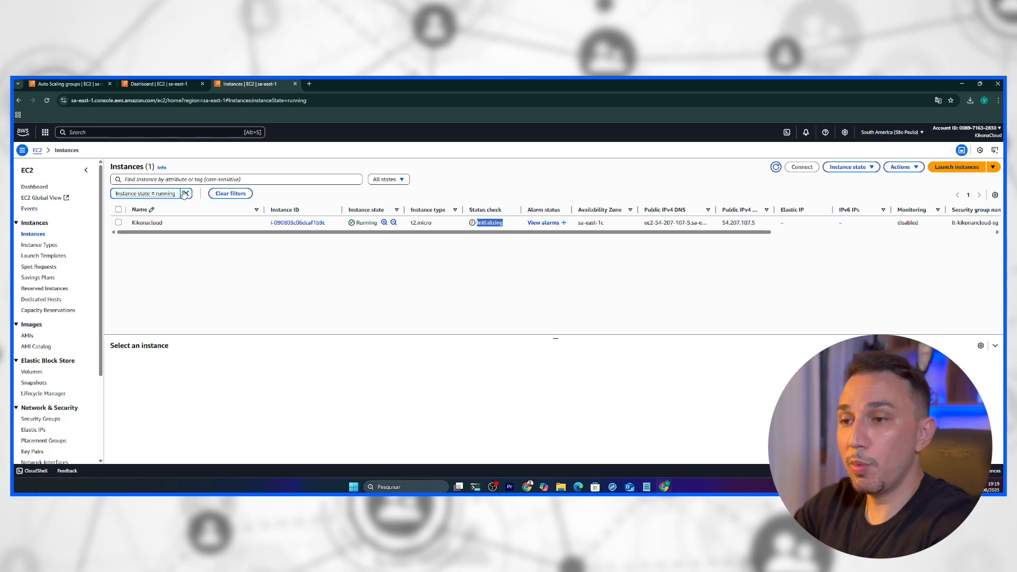
Step: Return to the Auto Scaling groups and check the health of asg-kikonacloud's instances under its instance management
click(81, 88)
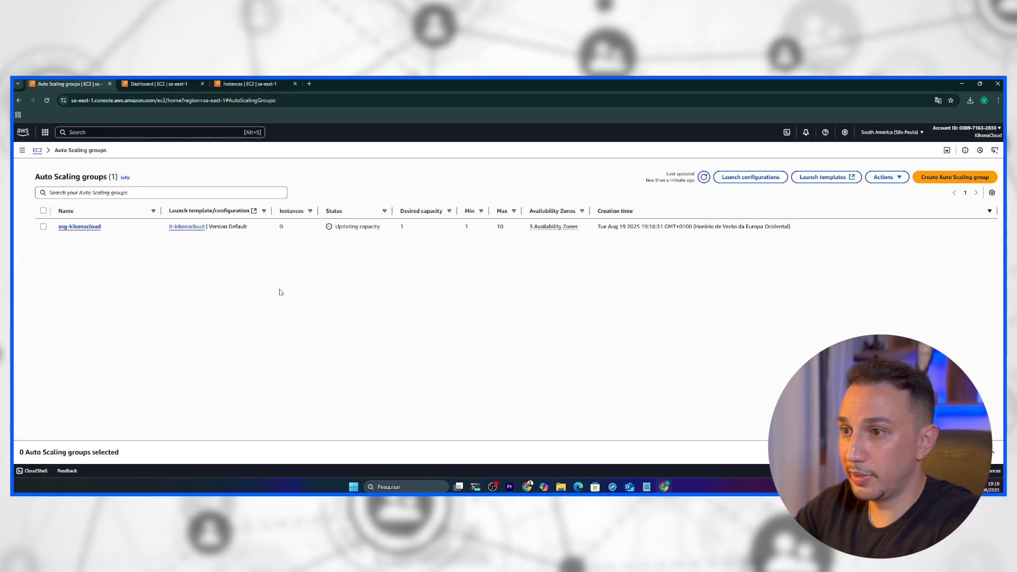
click(92, 227)
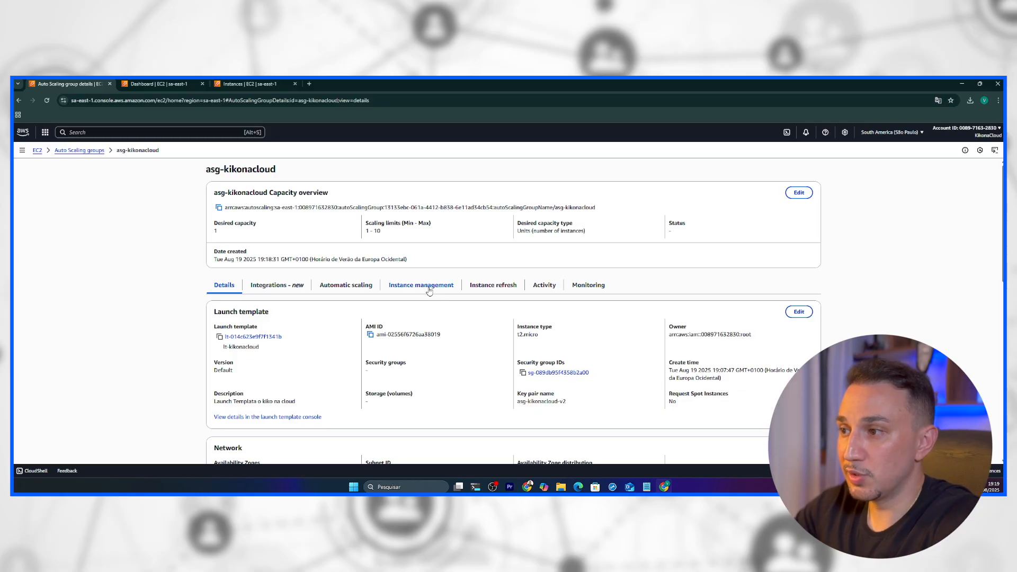
click(429, 289)
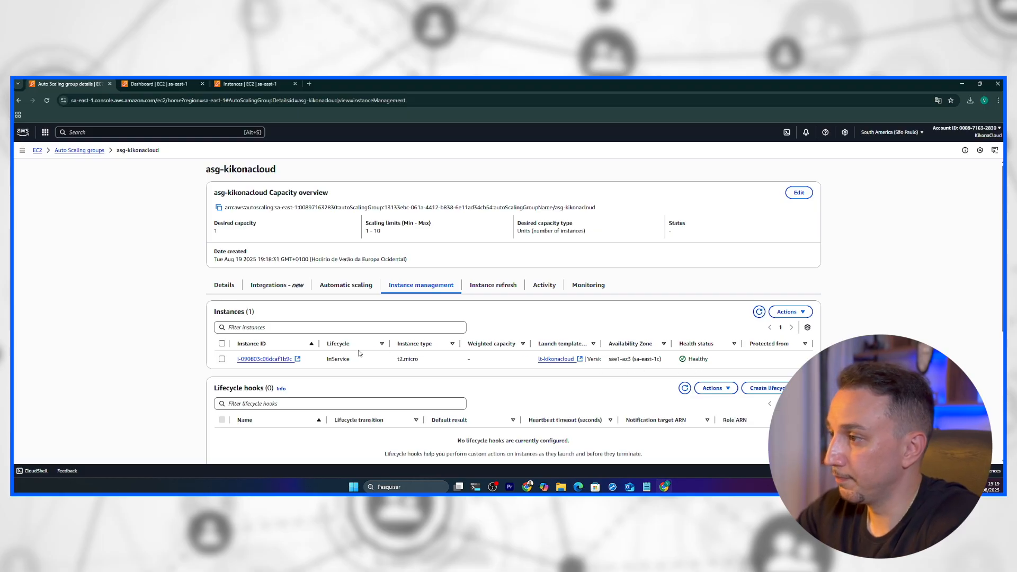
double_click(708, 360)
click(113, 247)
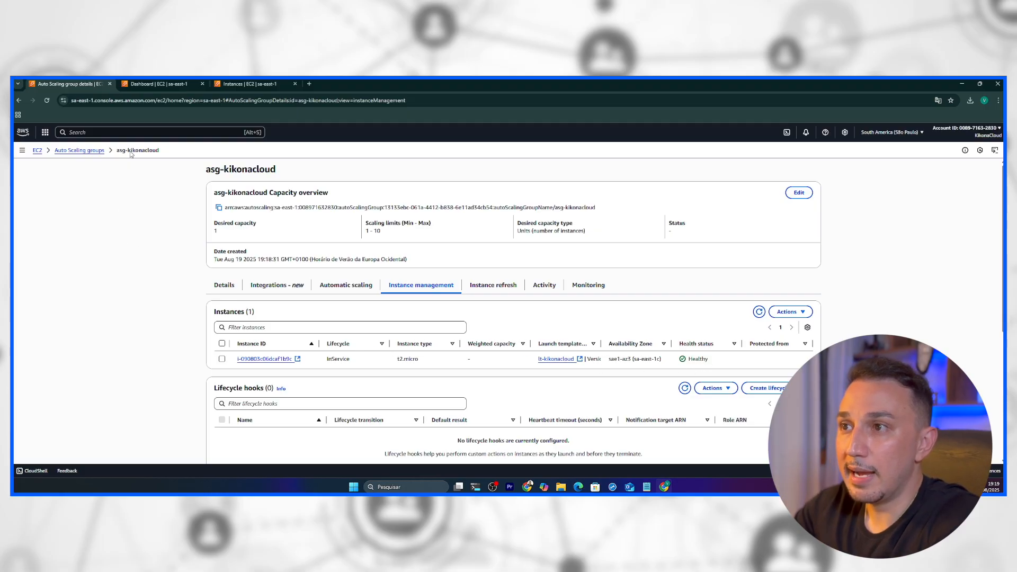
Step: Open the Load Balancers page from the EC2 dashboard in a new browser tab
click(76, 132)
key(ctrl+Tab)
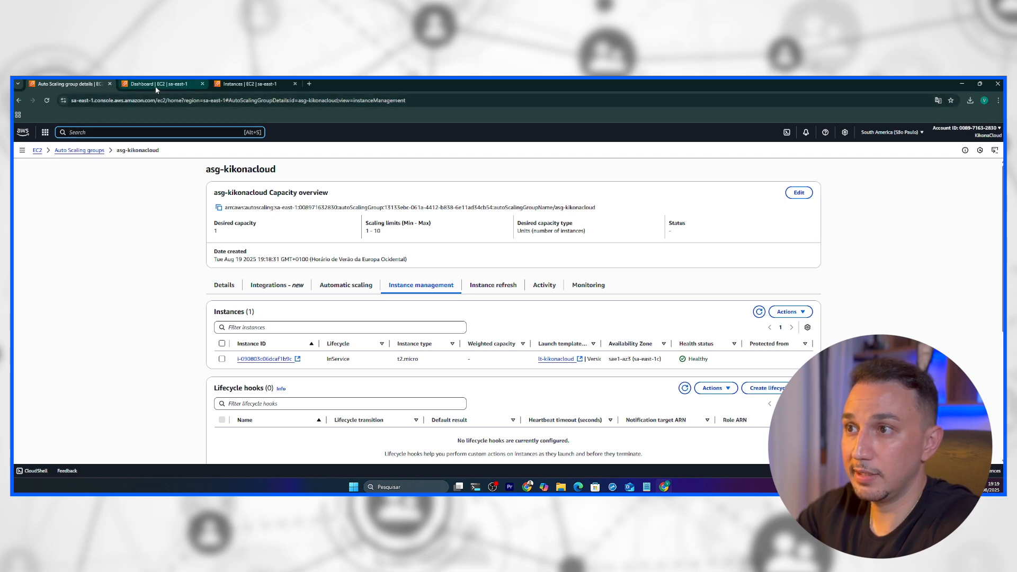
scroll(62, 296, down, 3)
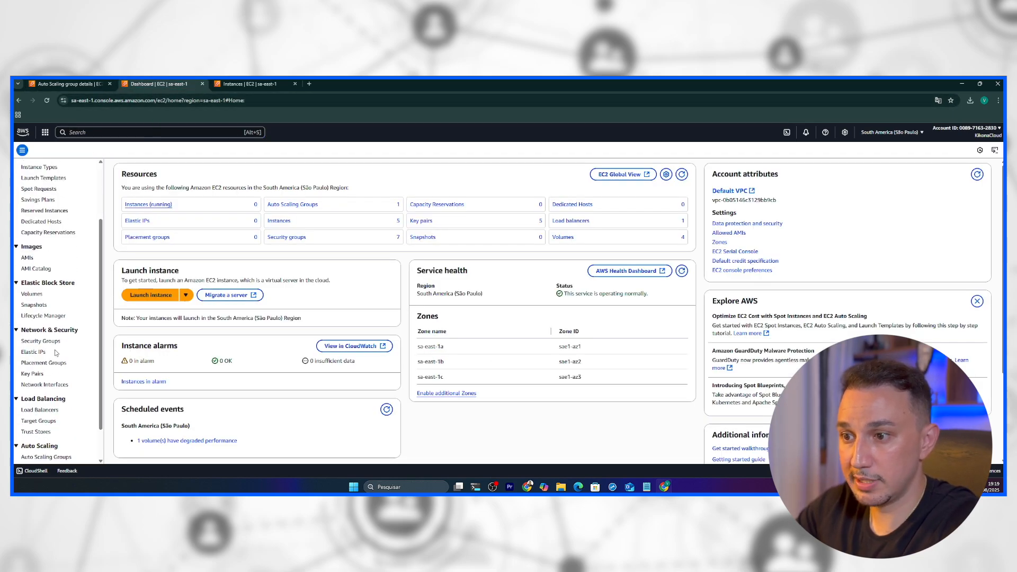
right_click(43, 408)
click(80, 319)
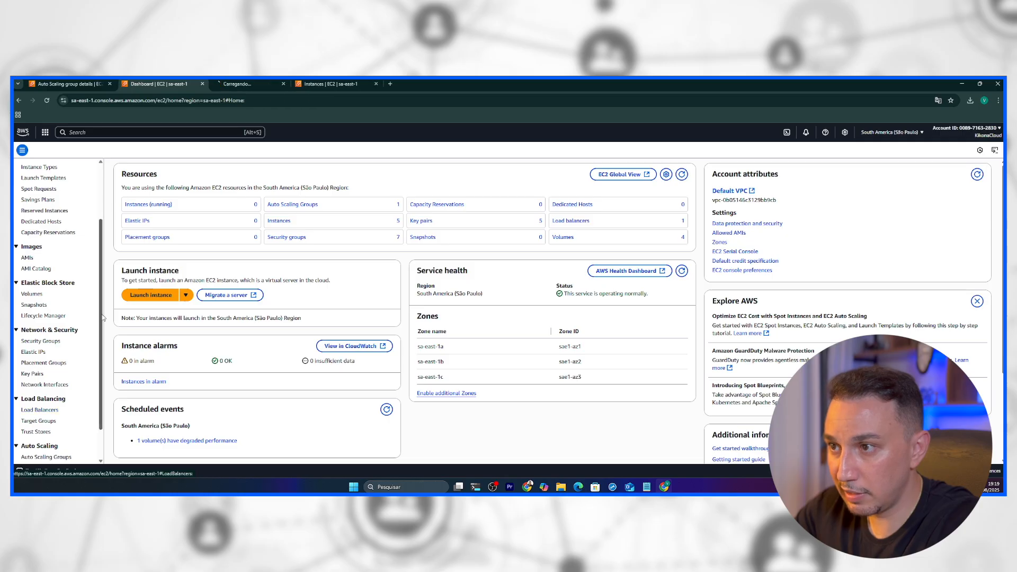
click(254, 85)
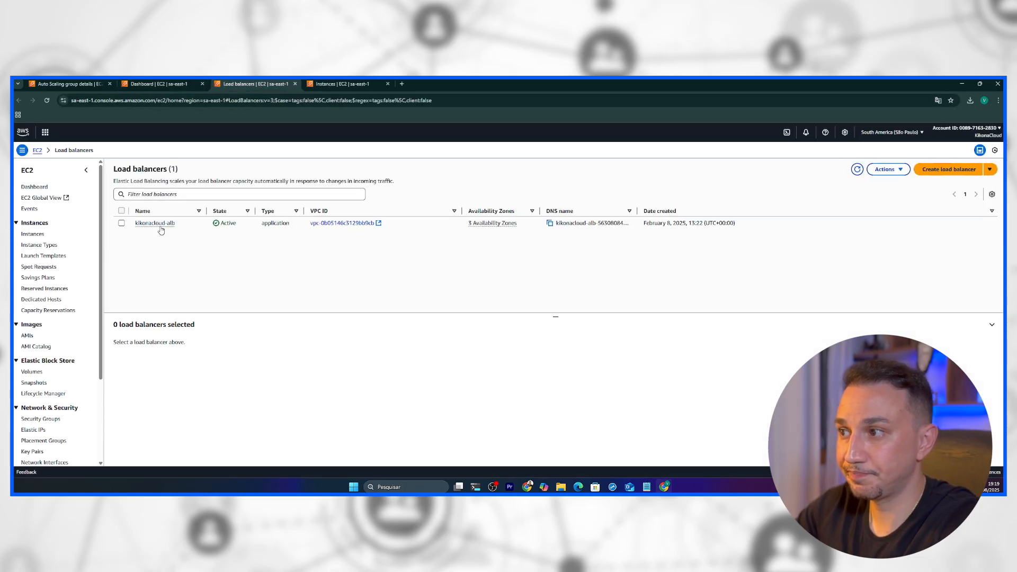
Step: Open kikonacloud-alb, follow its HTTPS listener to the TG-Kikonacloud target group, and check the registered targets' health
click(163, 224)
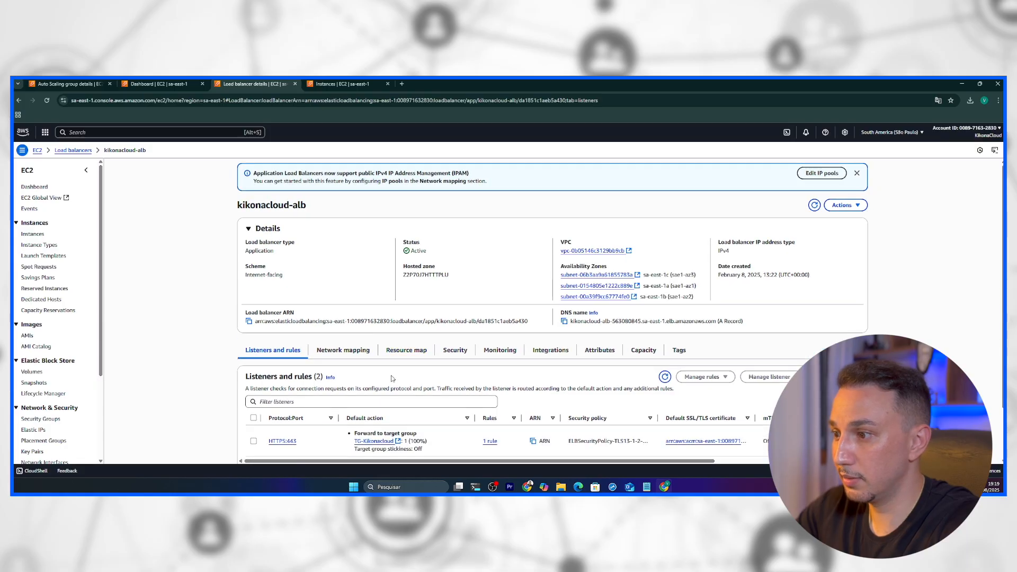
click(374, 441)
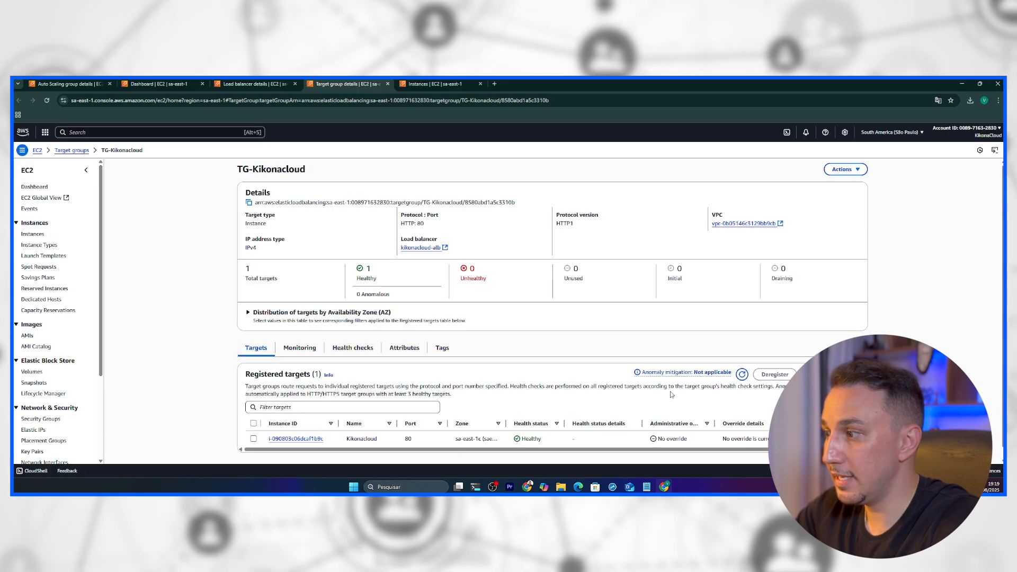
scroll(364, 430, down, 1)
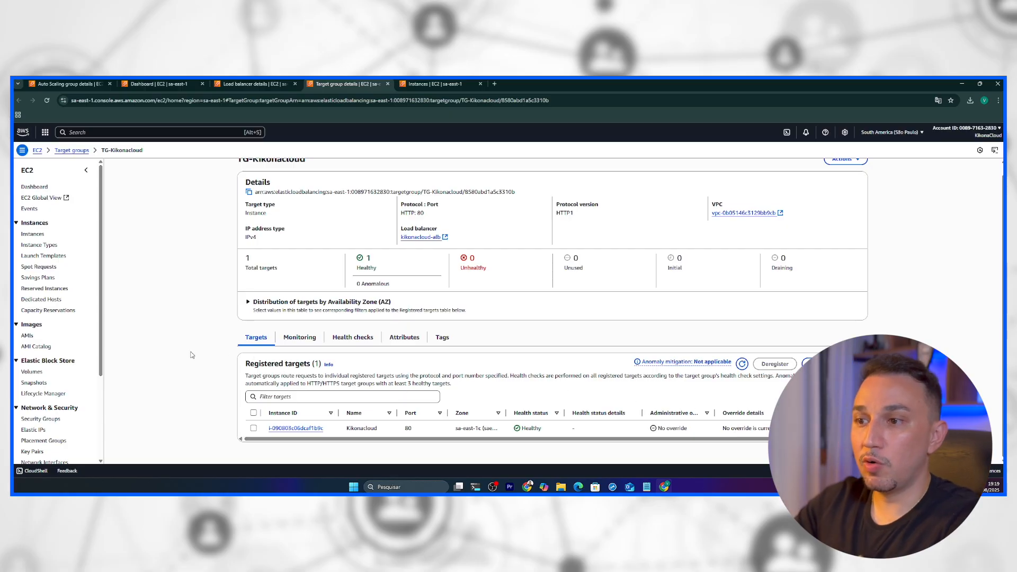
Step: Load kikonacloud.com in a new browser tab and check the availability zone and public IP the page reports
click(499, 83)
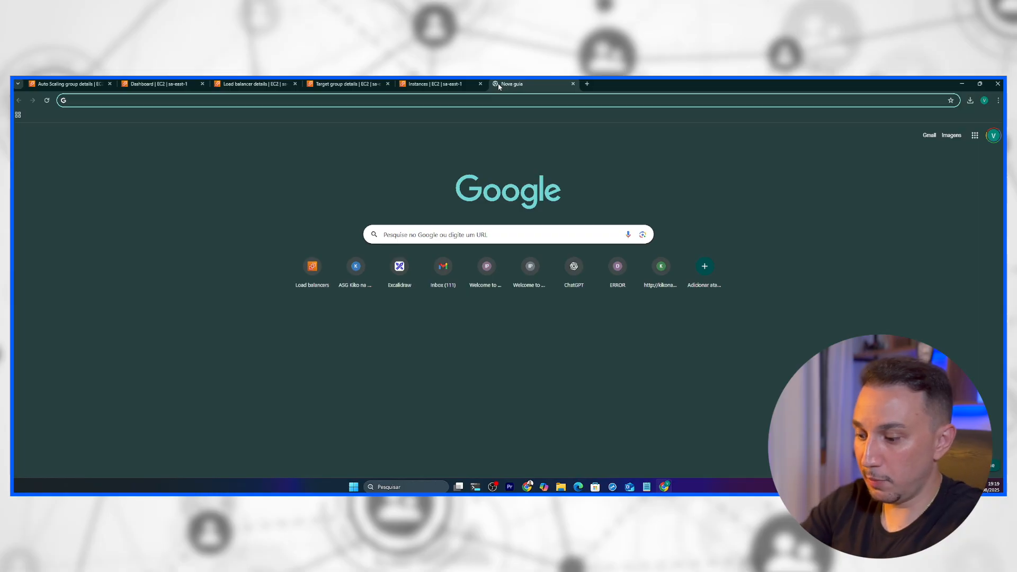
text(kikonacloud.com)
key(Return)
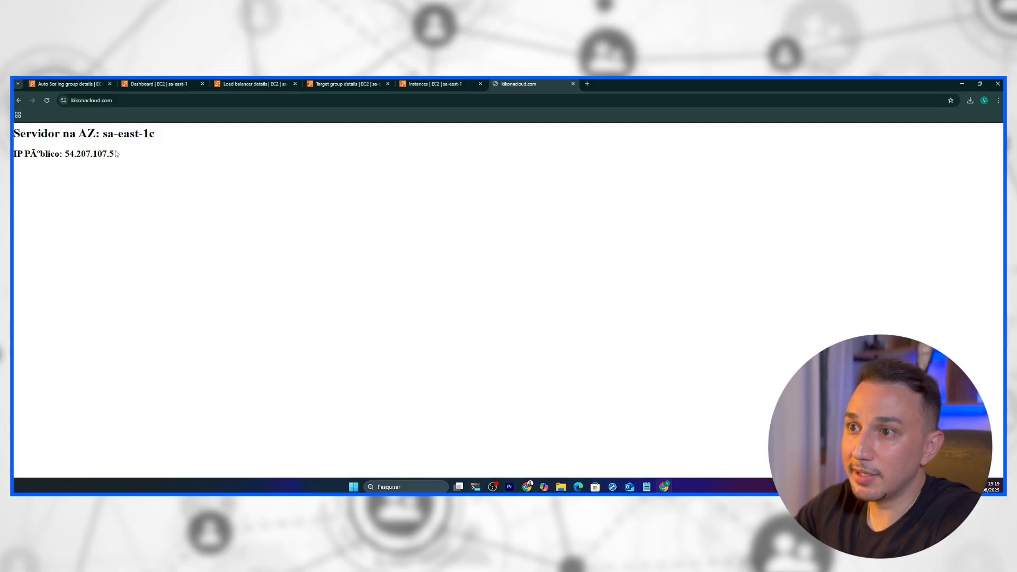
drag(126, 158, 12, 136)
click(186, 230)
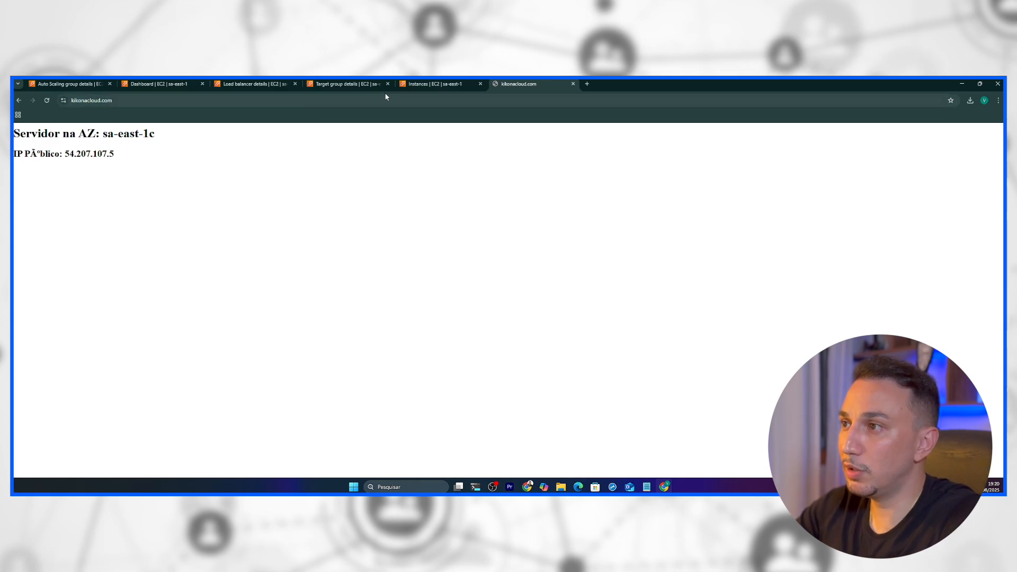
Step: Compare the Kikonacloud instance's public IPv4 address in the instances list with the IP shown on the kikonacloud.com page
click(431, 83)
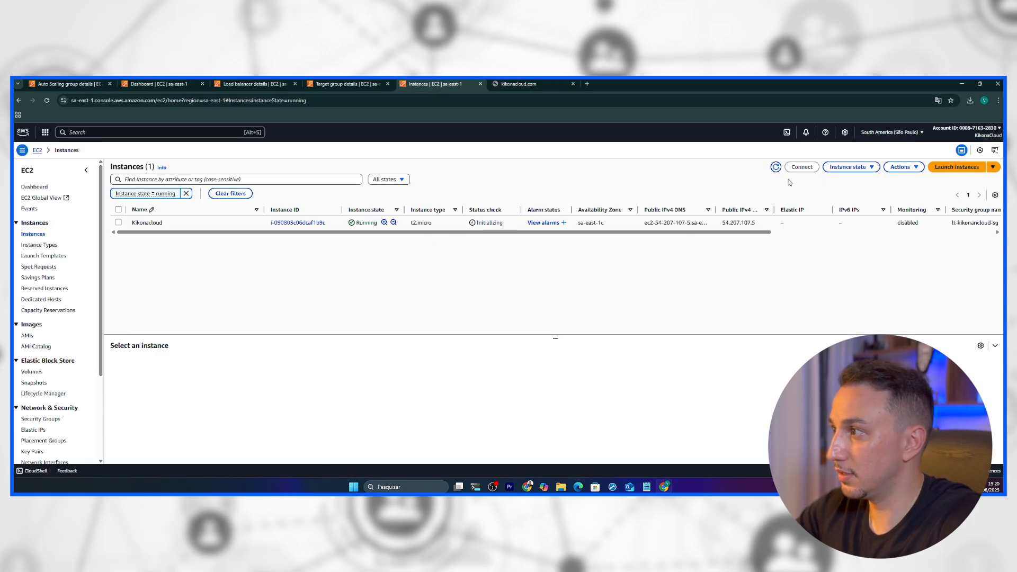
double_click(738, 224)
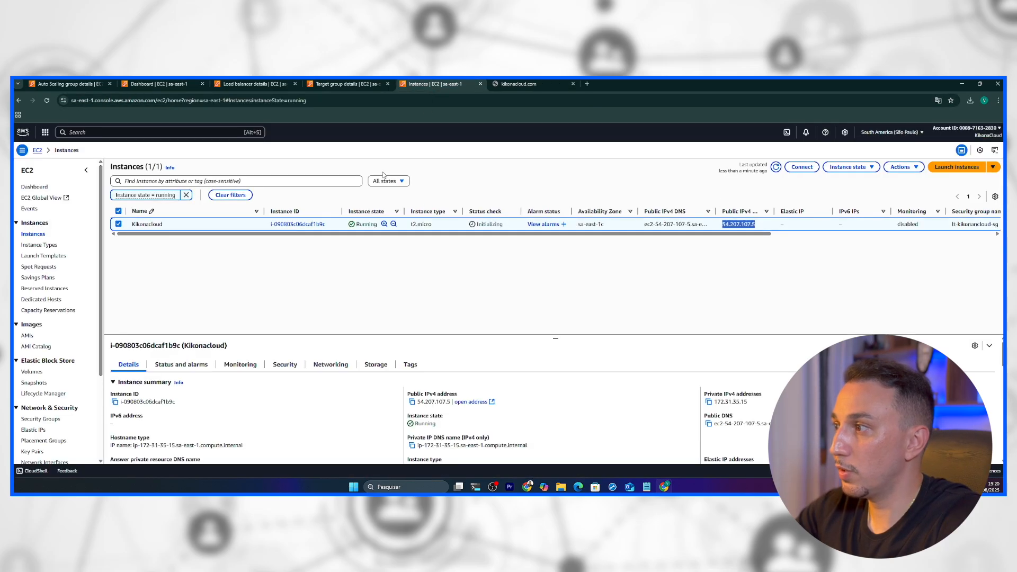
click(526, 86)
drag(116, 156, 65, 155)
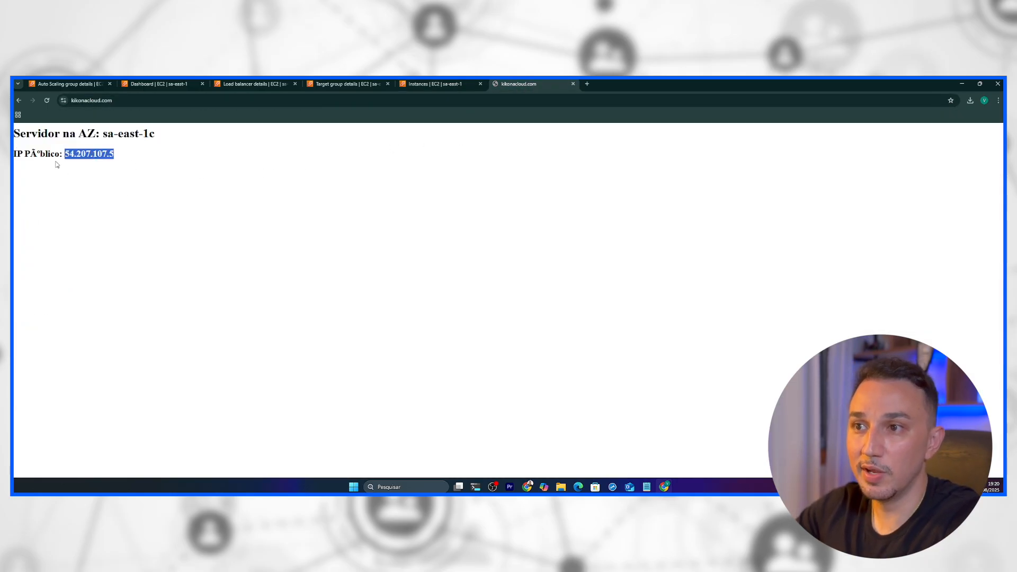
drag(24, 155, 59, 152)
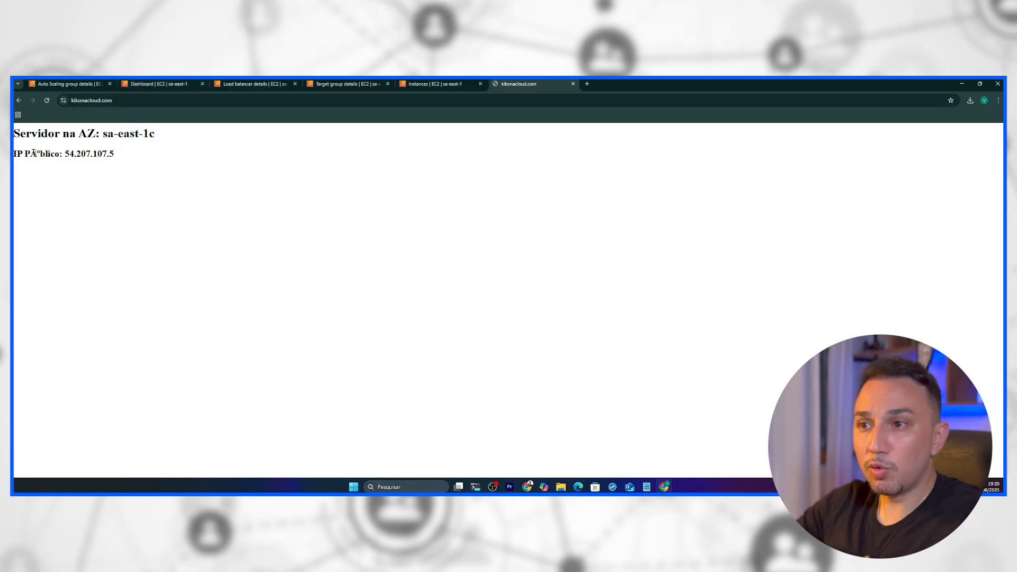
drag(22, 154, 57, 157)
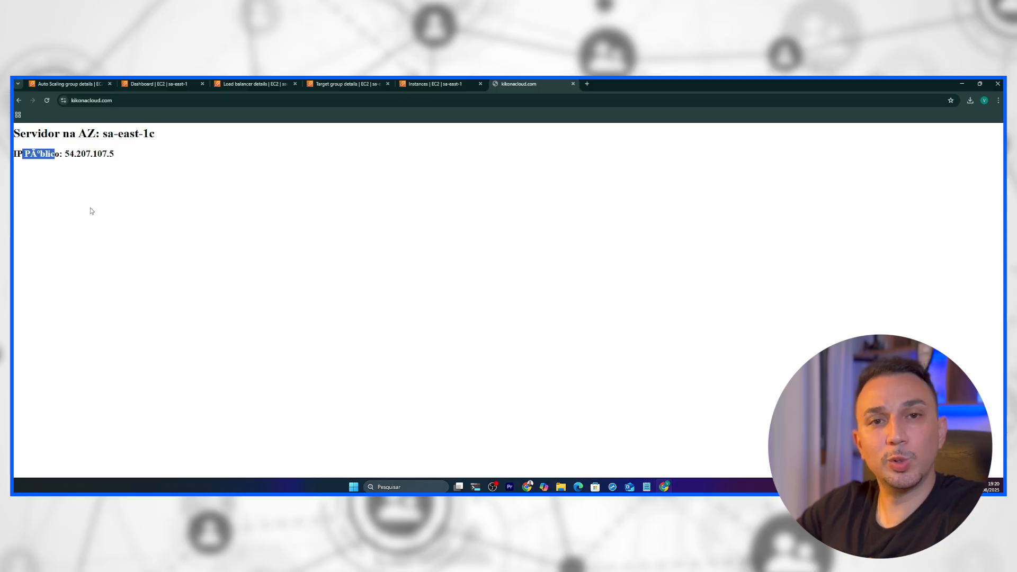
Step: Return to the EC2 console and open the details of the lt-kikonacloud launch template
click(311, 232)
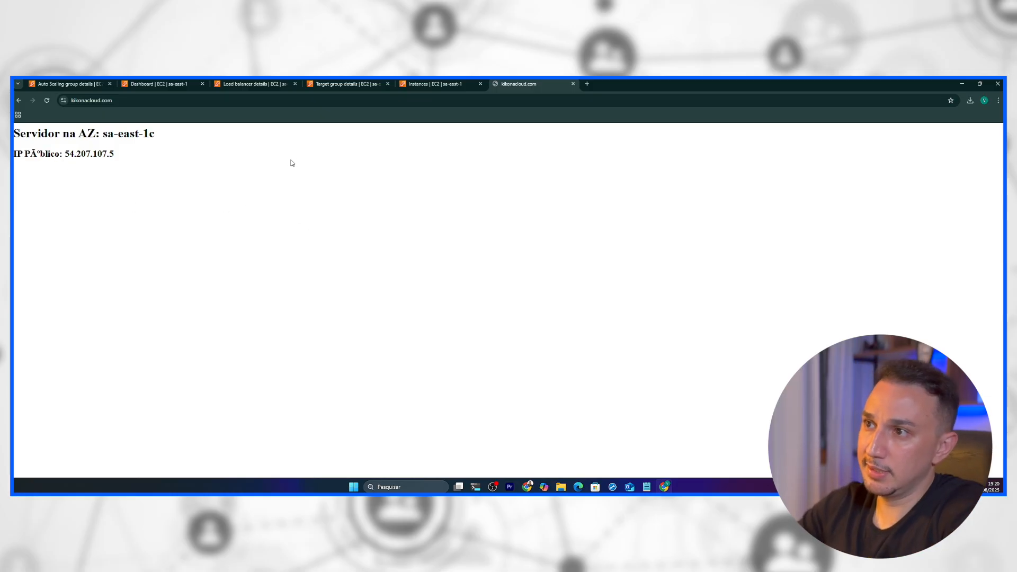
click(438, 86)
click(165, 279)
scroll(56, 318, down, 3)
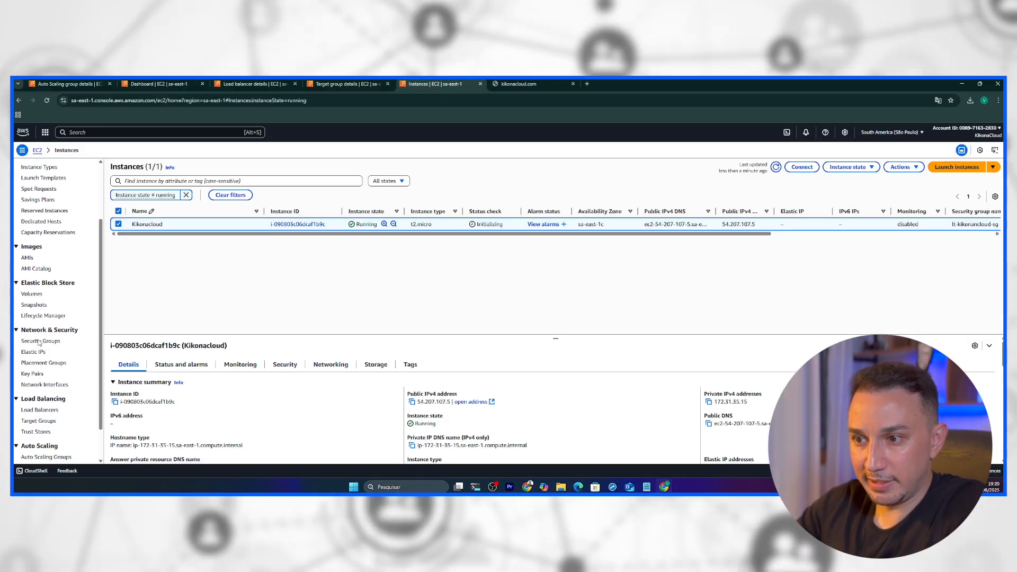
scroll(56, 318, up, 2)
click(45, 217)
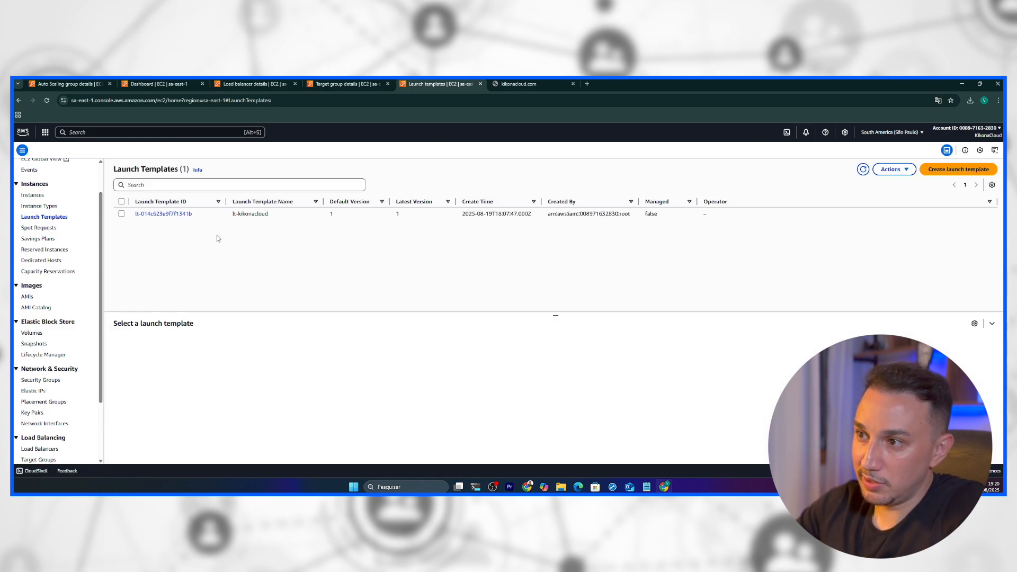
click(345, 214)
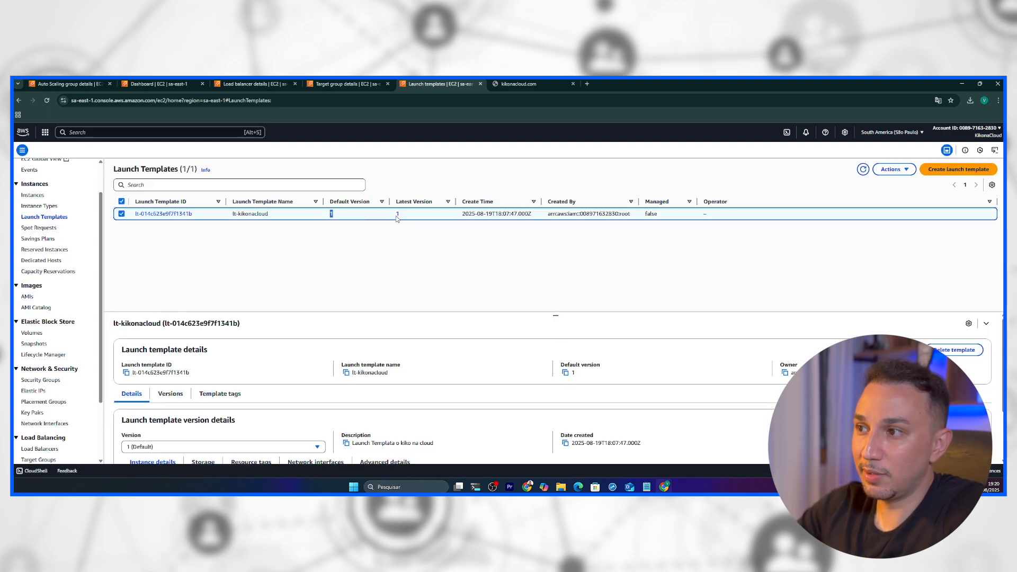
click(158, 217)
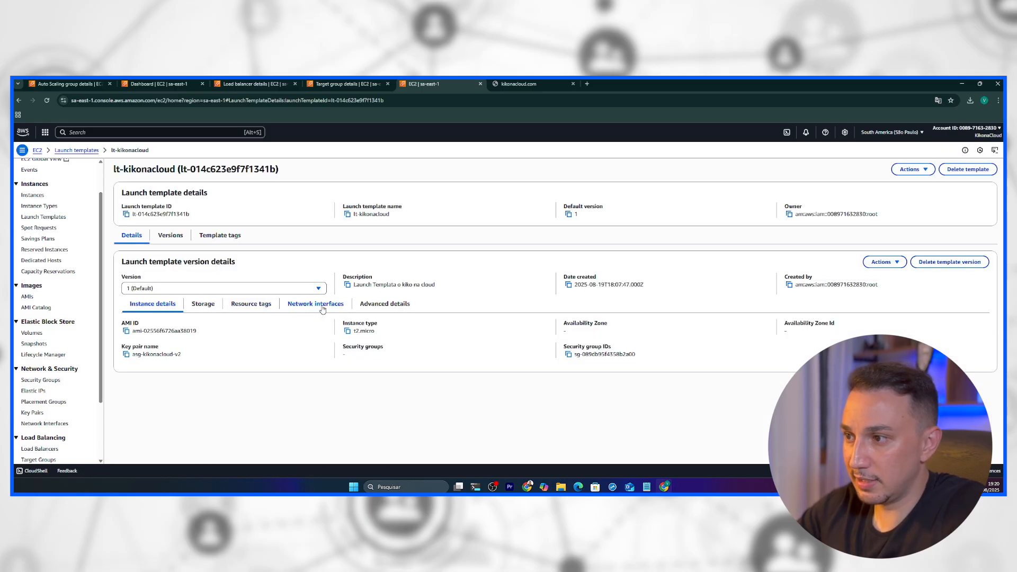
Step: Examine the user data script in the launch template's advanced details, focusing on the echo line that writes the public IP heading
click(414, 312)
scroll(357, 351, down, 2)
scroll(358, 351, down, 3)
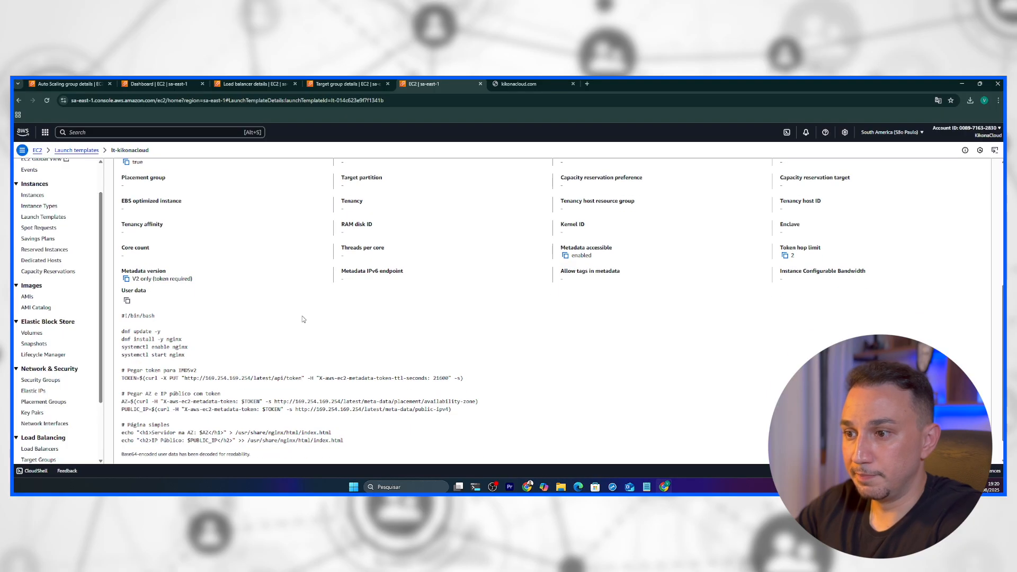
double_click(171, 441)
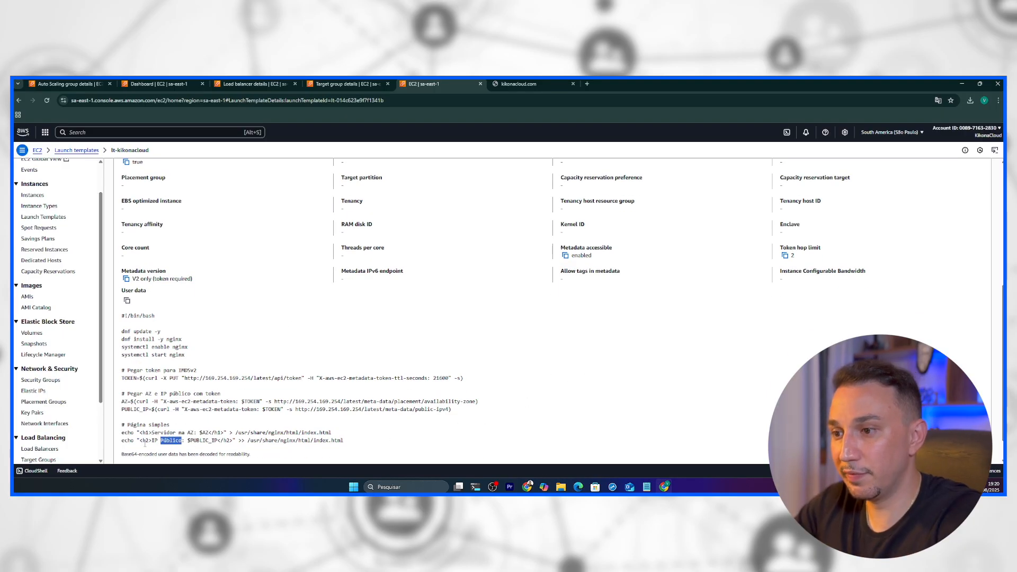
scroll(142, 443, down, 1)
drag(122, 411, 344, 411)
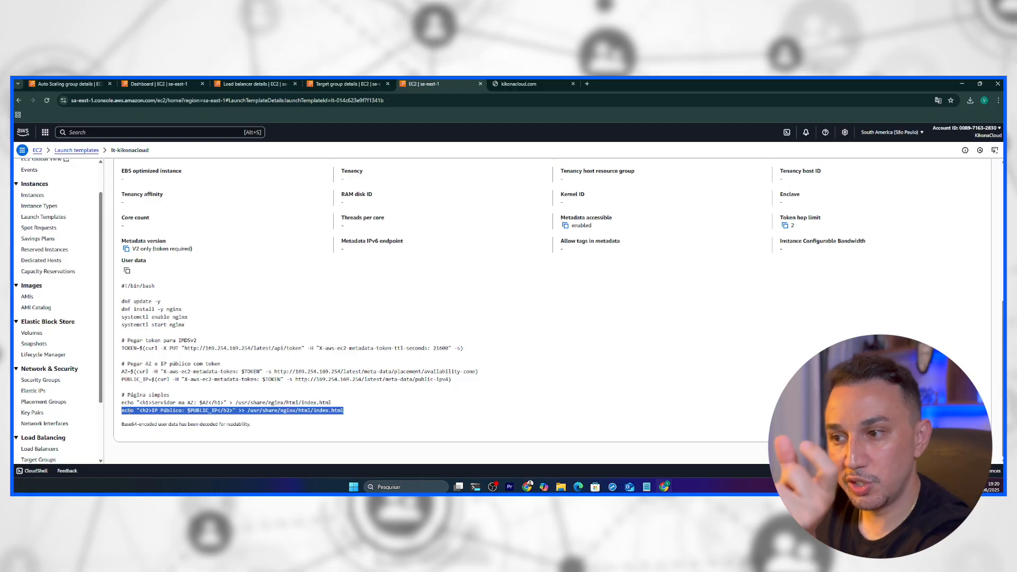
Step: Compare the > and >> redirections in the two echo lines that write index.html in the user data script
double_click(128, 410)
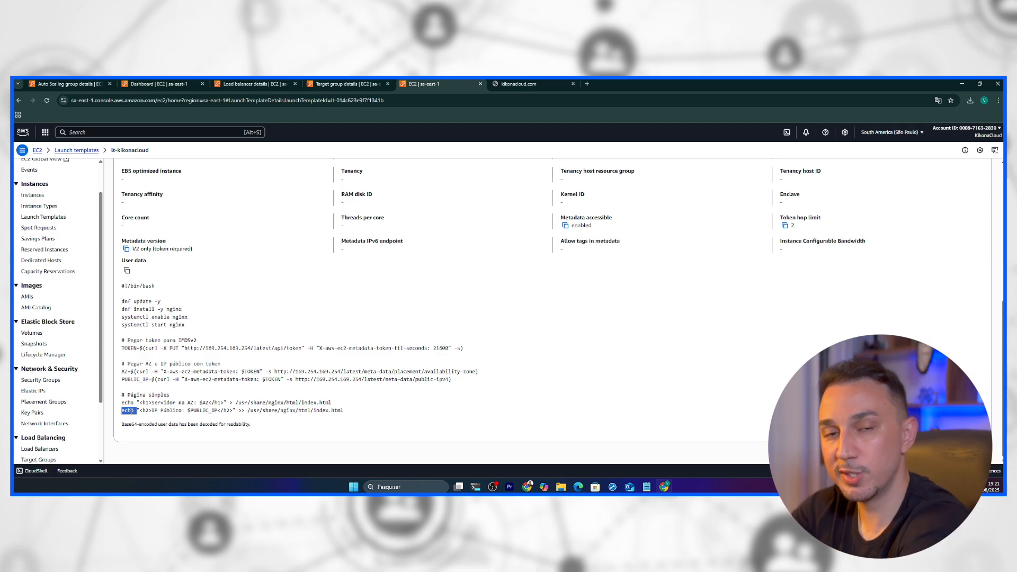
click(137, 411)
drag(140, 412, 159, 413)
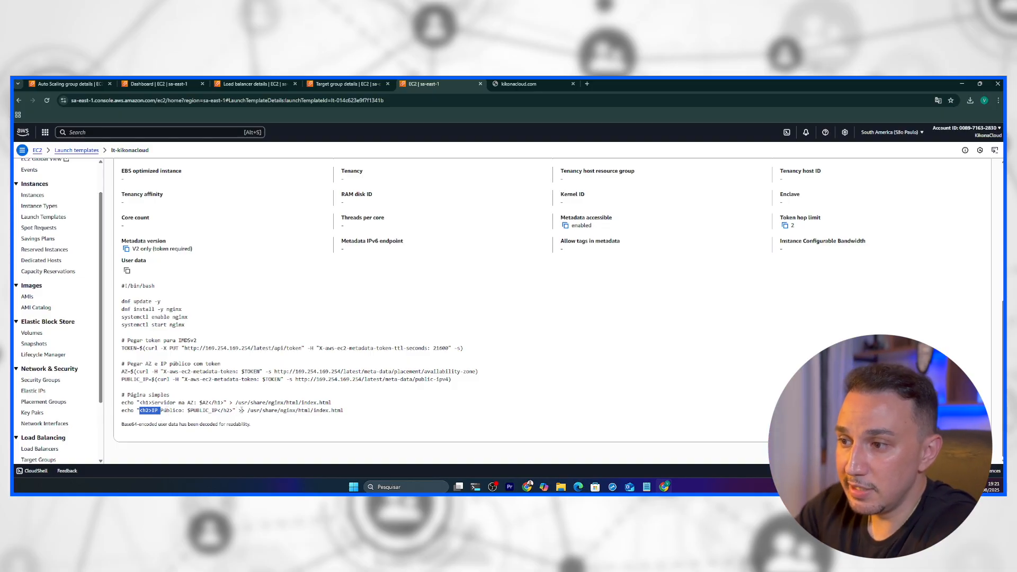
double_click(238, 411)
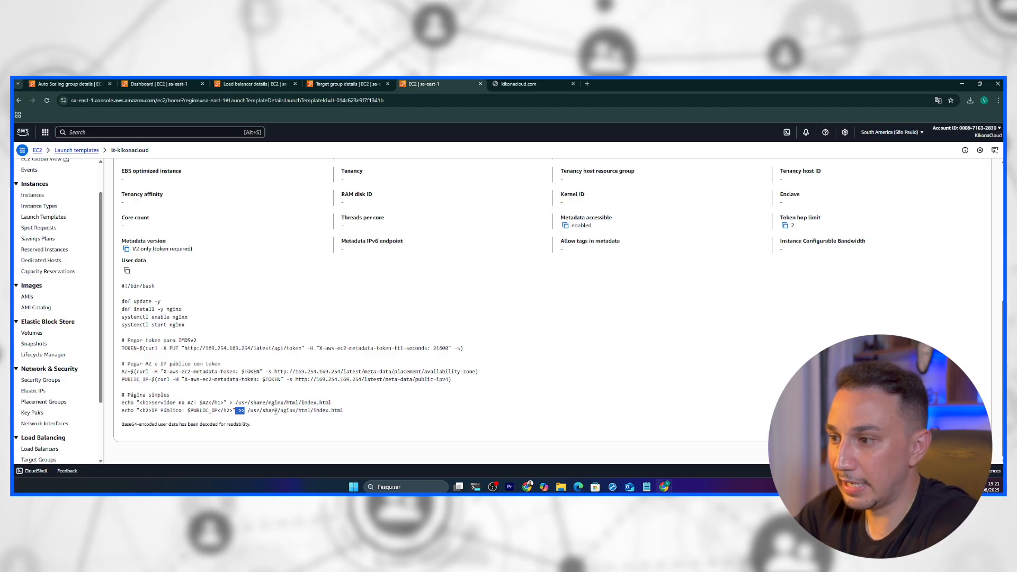
click(230, 403)
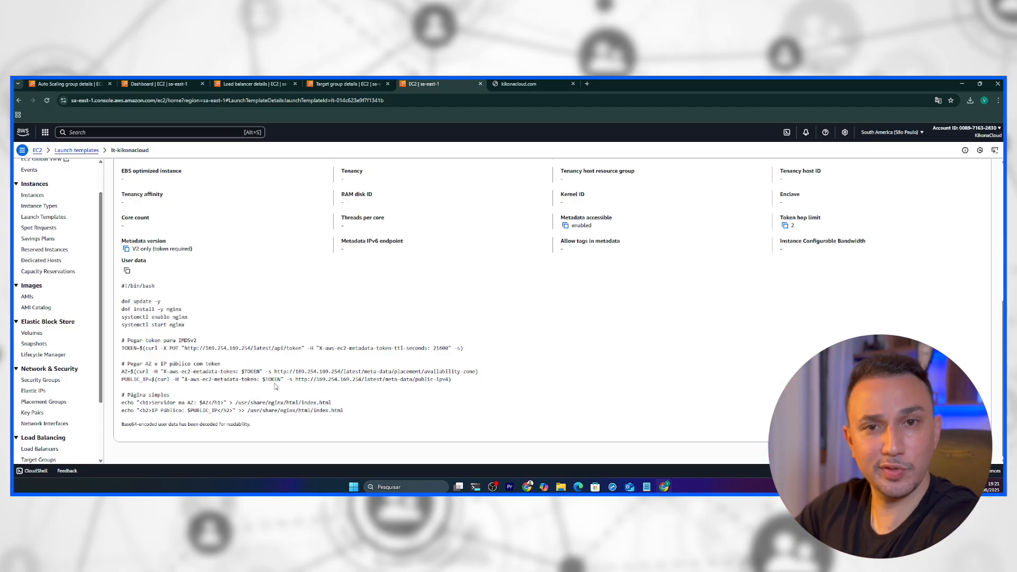
drag(231, 405, 240, 404)
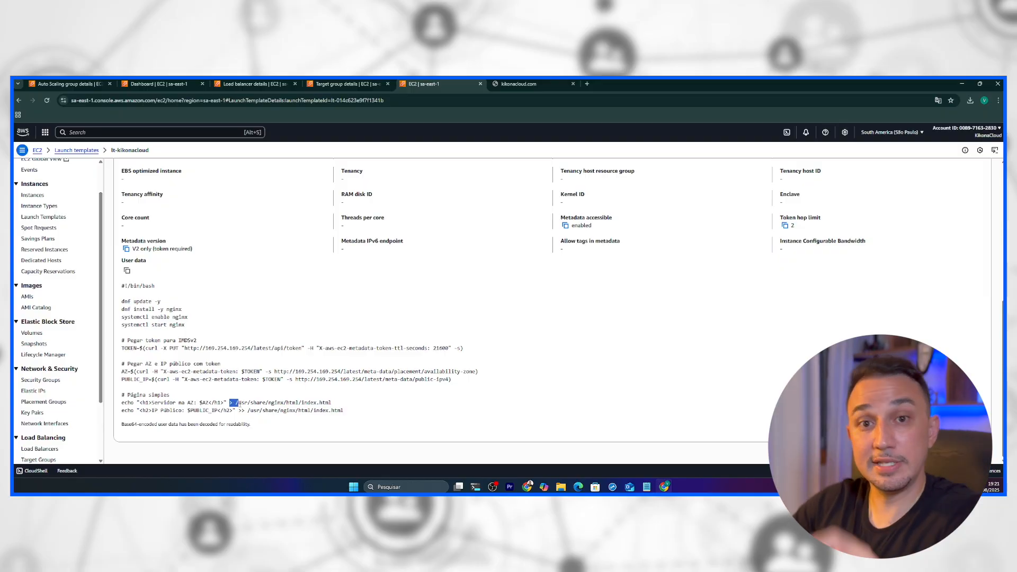
click(349, 415)
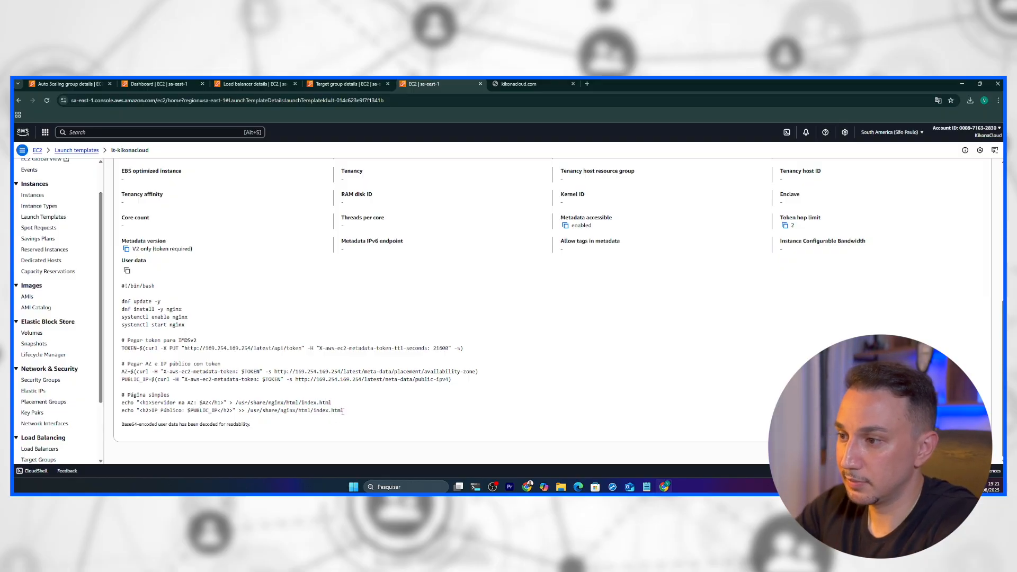
drag(346, 413, 218, 415)
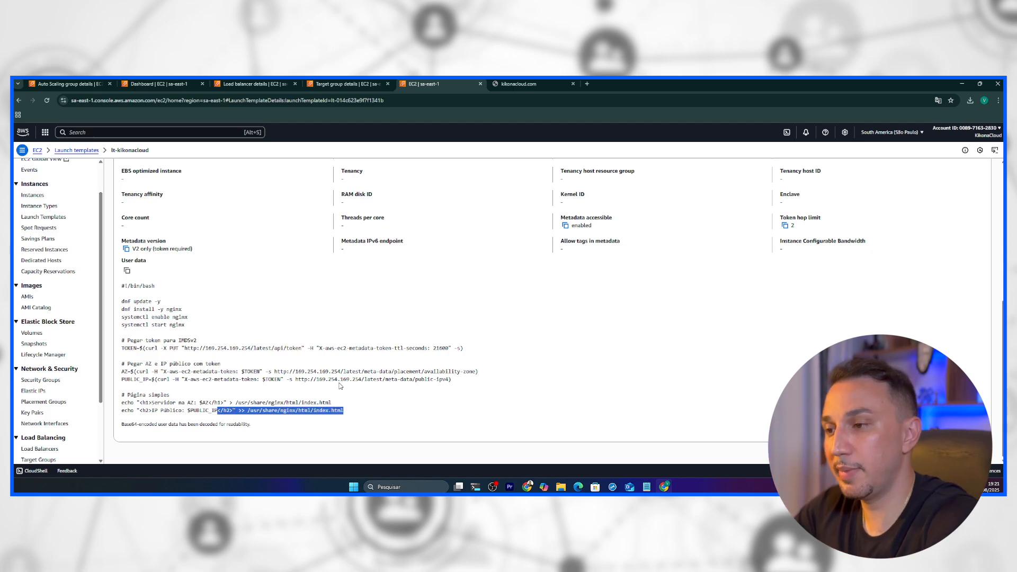
click(368, 393)
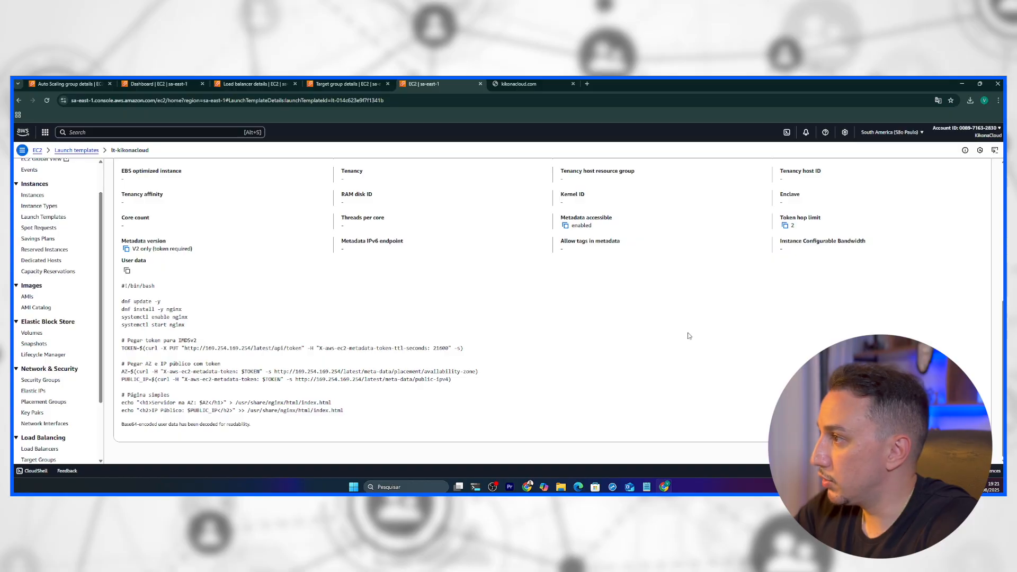
Step: Start a new version of the lt-kikonacloud template and expand its advanced details down to the user data script
scroll(780, 294, up, 5)
click(868, 235)
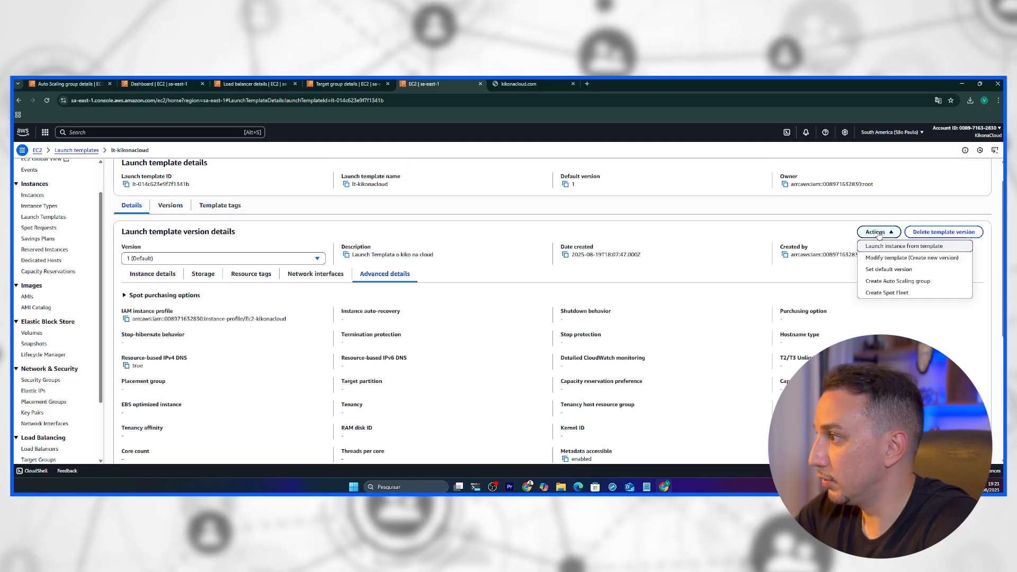
click(871, 258)
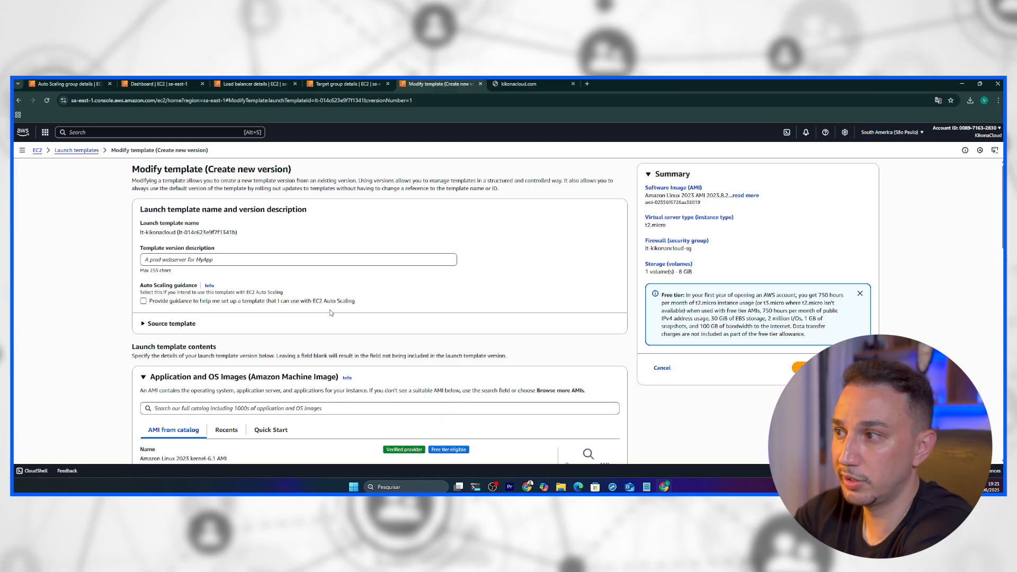
scroll(332, 312, down, 15)
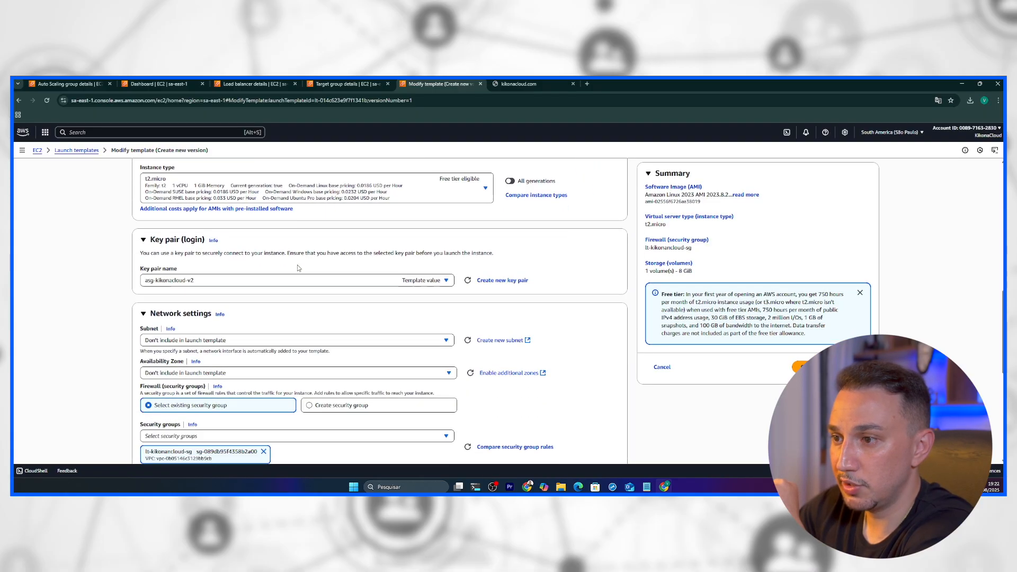
scroll(298, 268, down, 4)
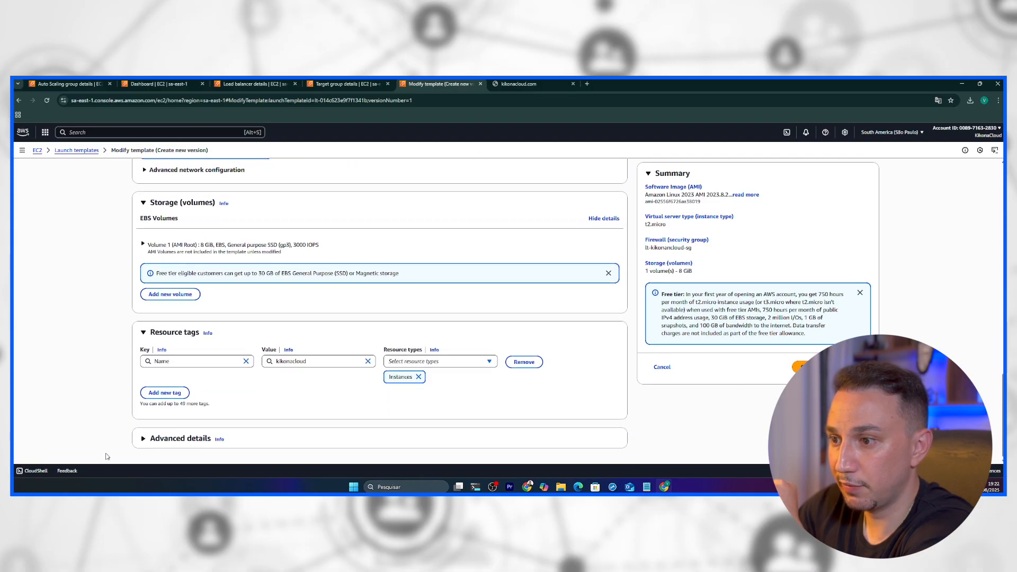
click(158, 446)
scroll(261, 413, down, 4)
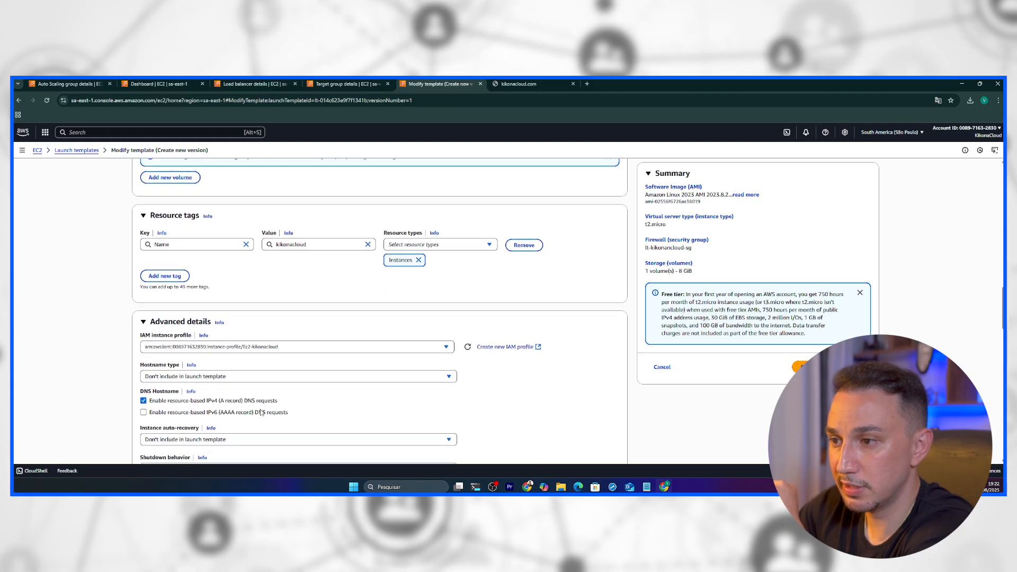
scroll(261, 413, down, 12)
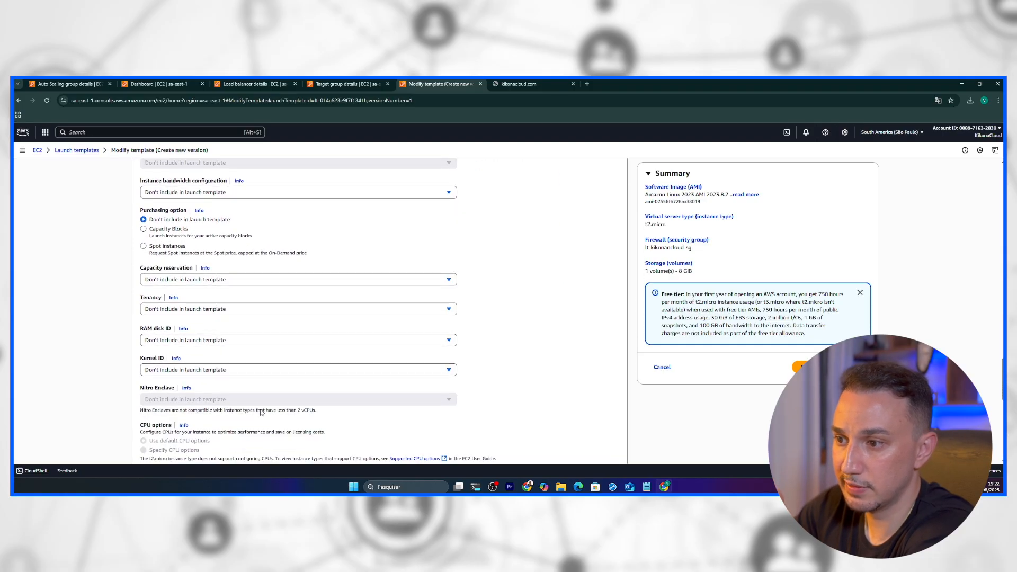
scroll(261, 413, down, 5)
scroll(192, 412, down, 2)
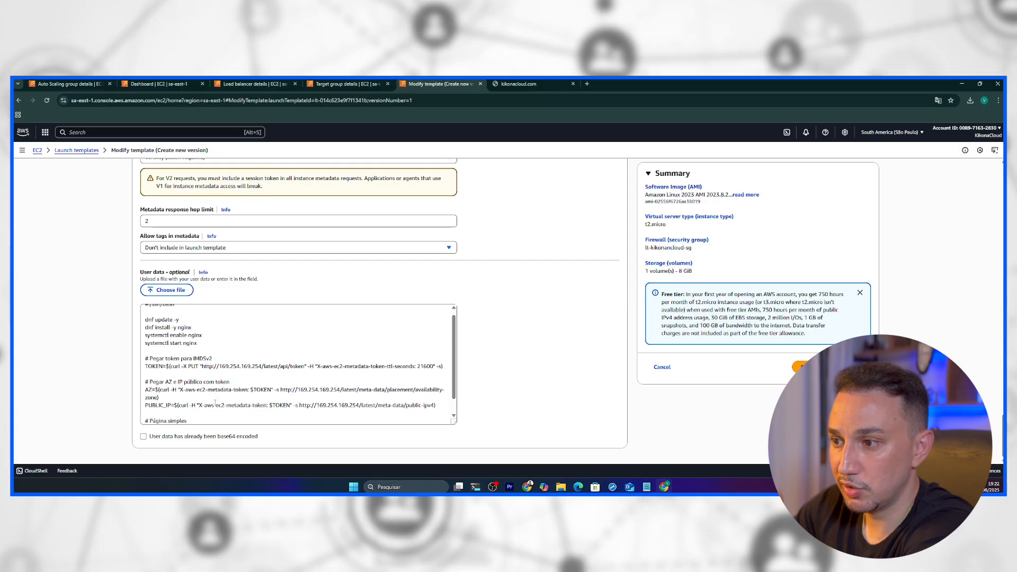
Step: Change "Público" to "Publico" in the user data's public IP echo line and create the new template version
click(184, 419)
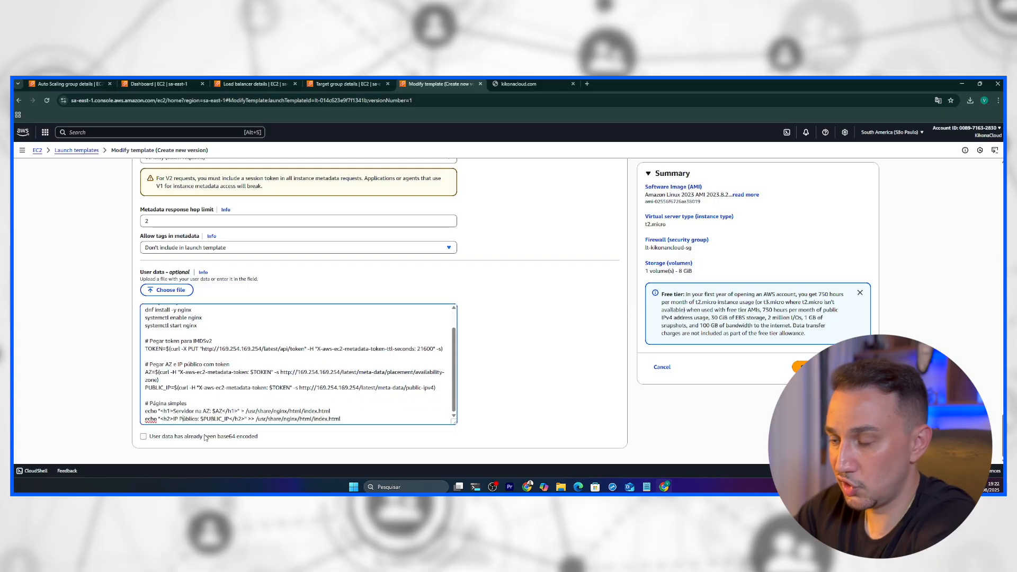
key(BackSpace)
text(u)
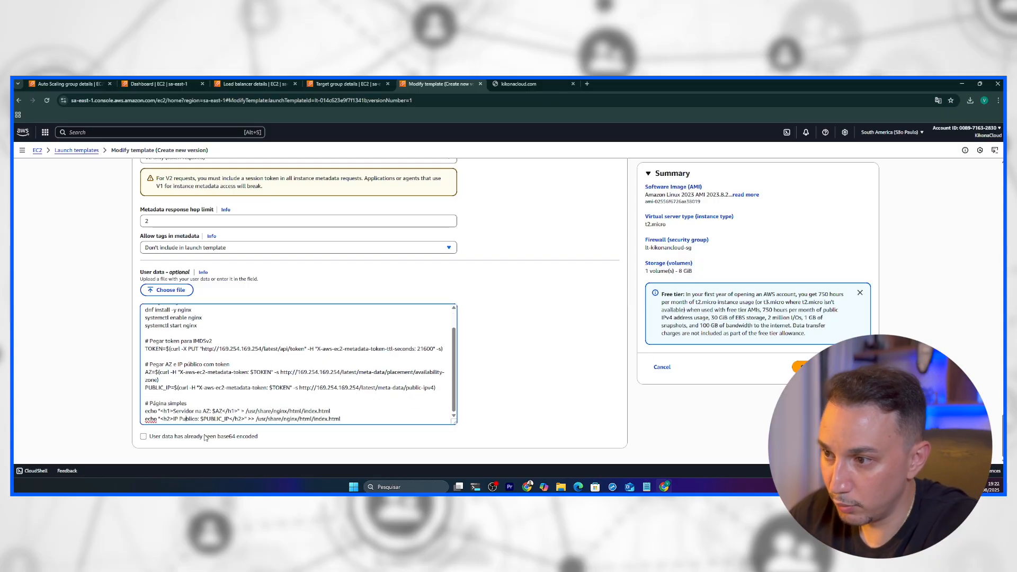
click(505, 376)
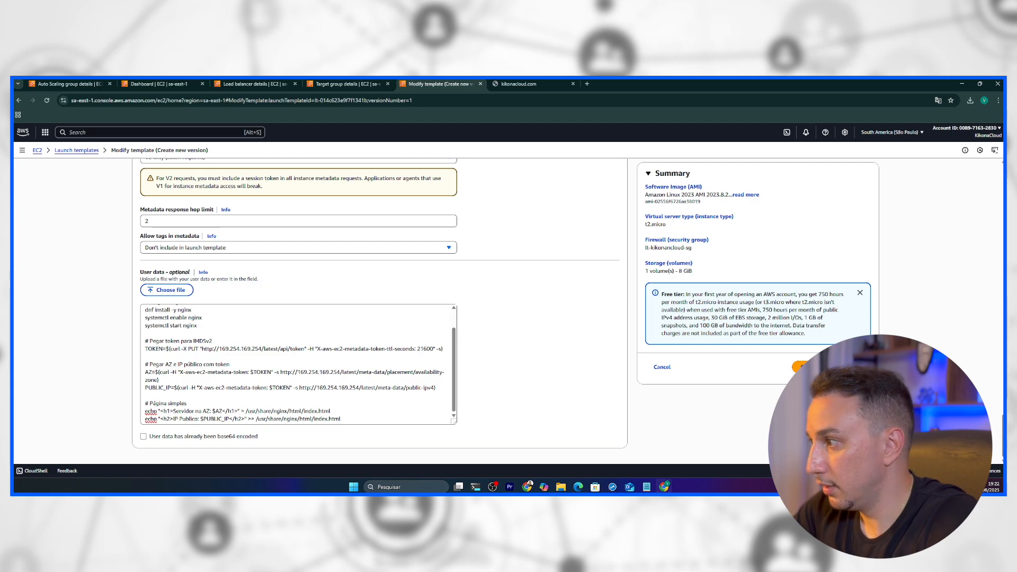
click(830, 368)
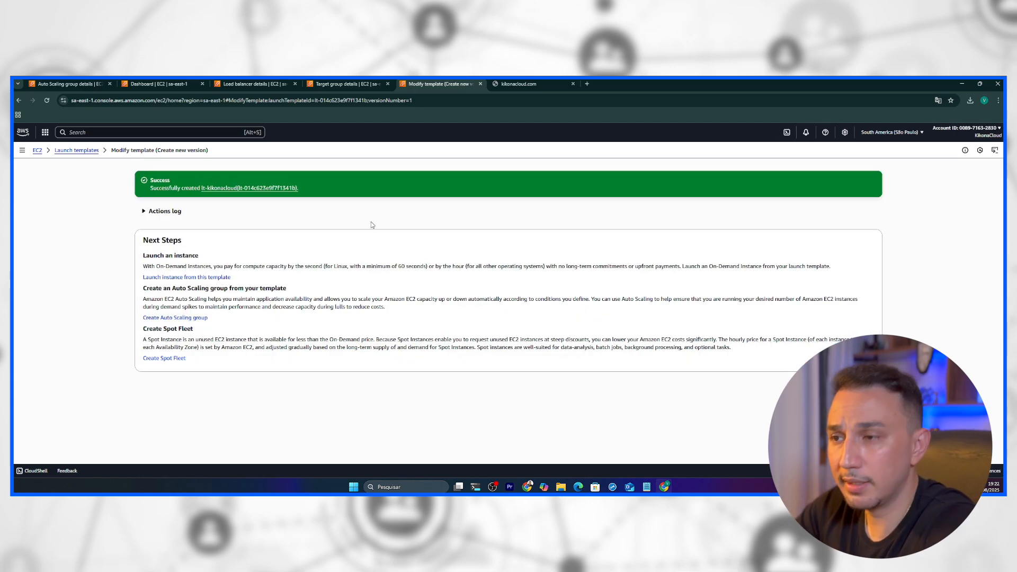
Step: Return to the launch templates list and set version 2 as the default version of lt-kikonacloud
click(76, 151)
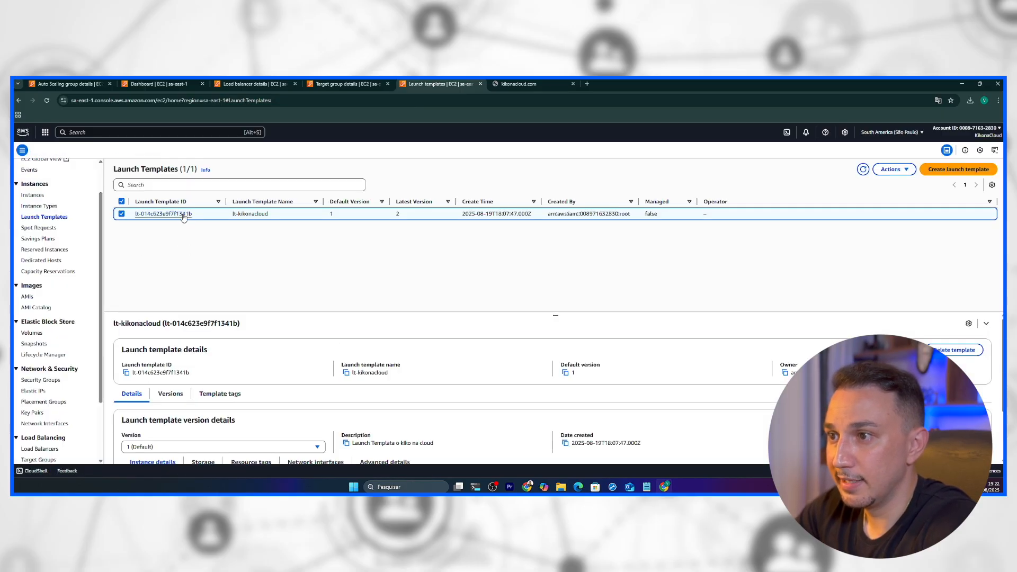
click(892, 169)
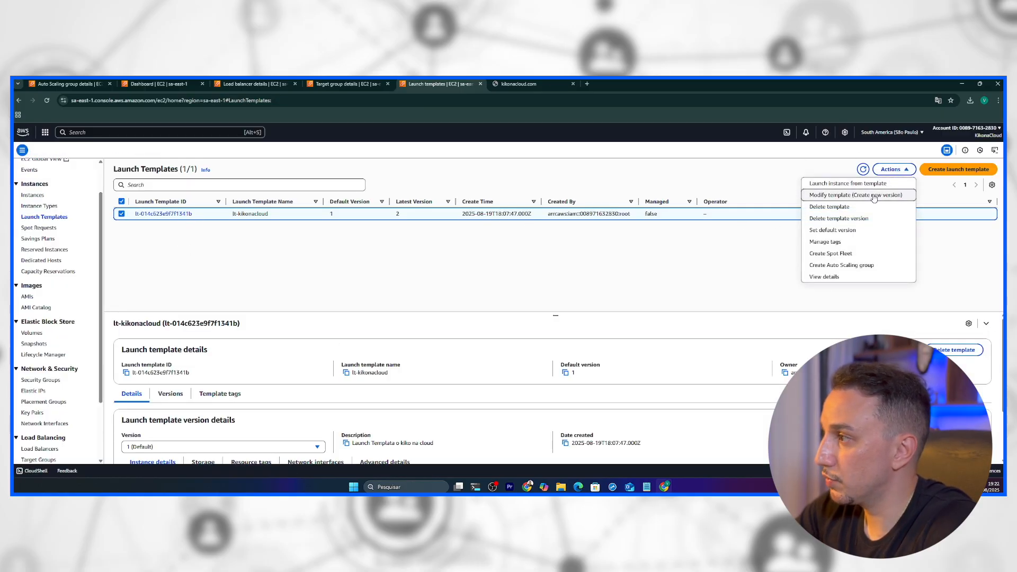
click(830, 231)
click(472, 325)
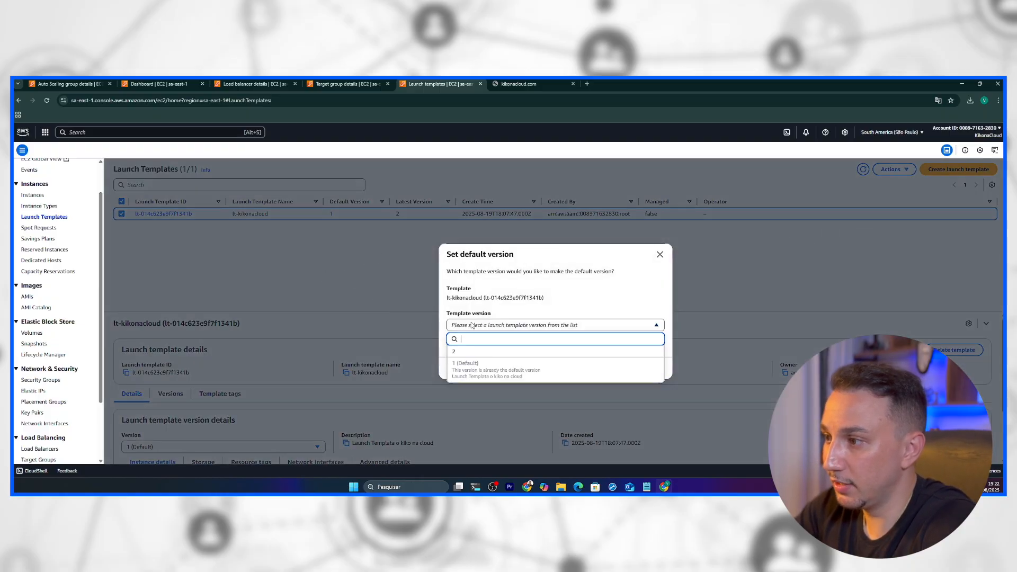
click(477, 352)
click(636, 372)
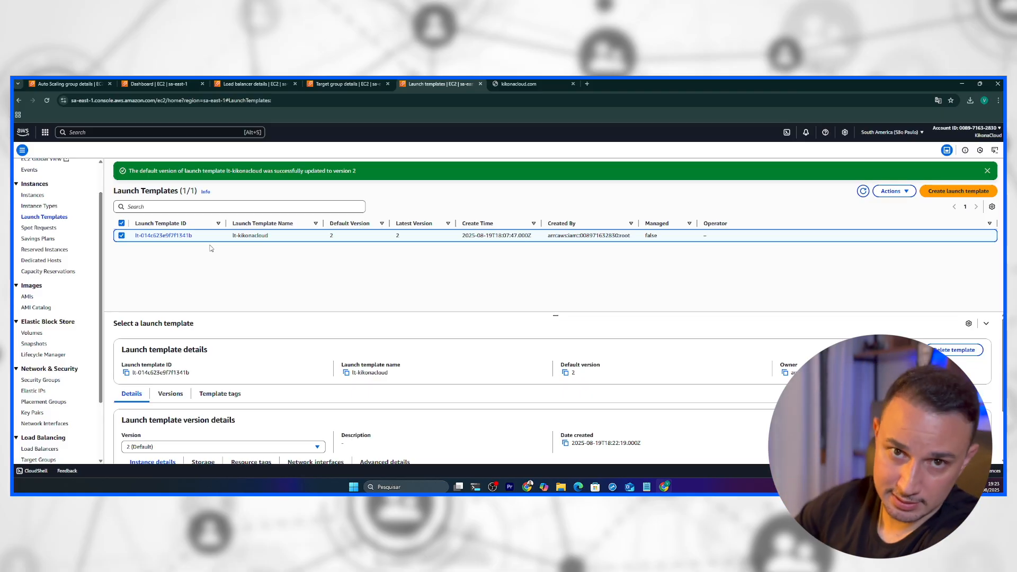
Step: Open the asg-kikonacloud Auto Scaling group and bring up the setup form for starting an instance refresh
scroll(53, 344, down, 3)
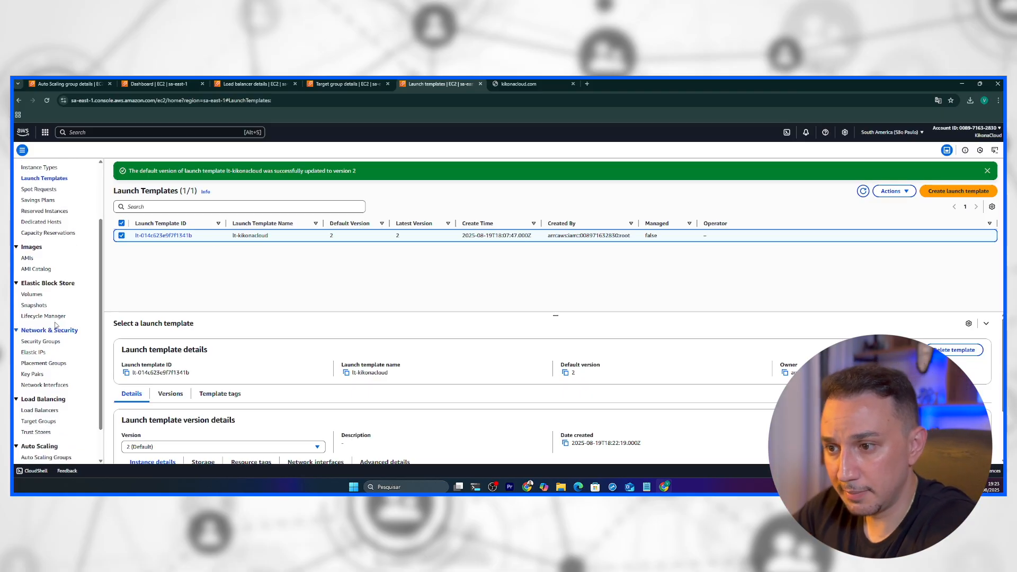
click(51, 419)
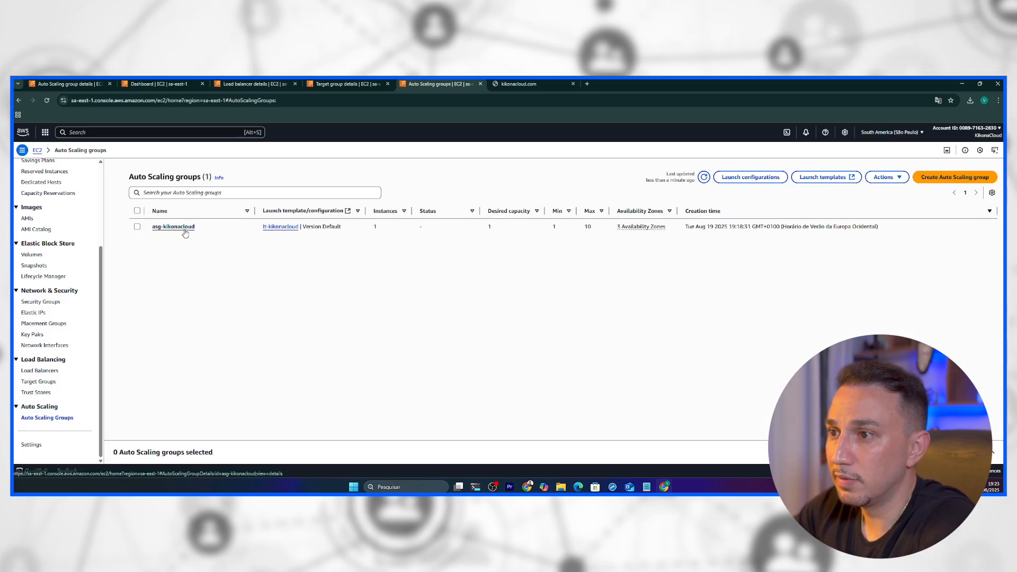
click(180, 229)
click(531, 287)
scroll(594, 308, down, 1)
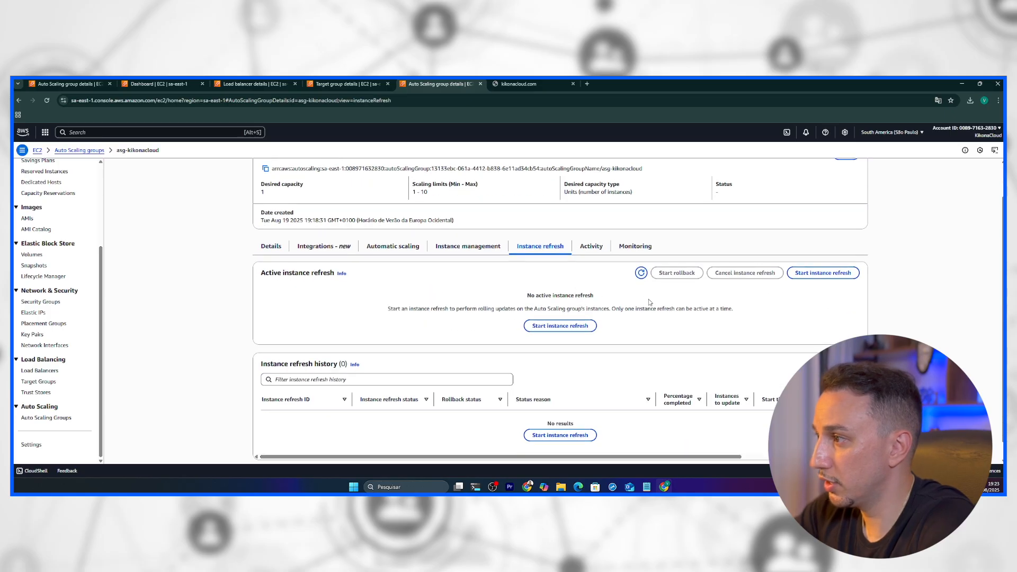
click(818, 275)
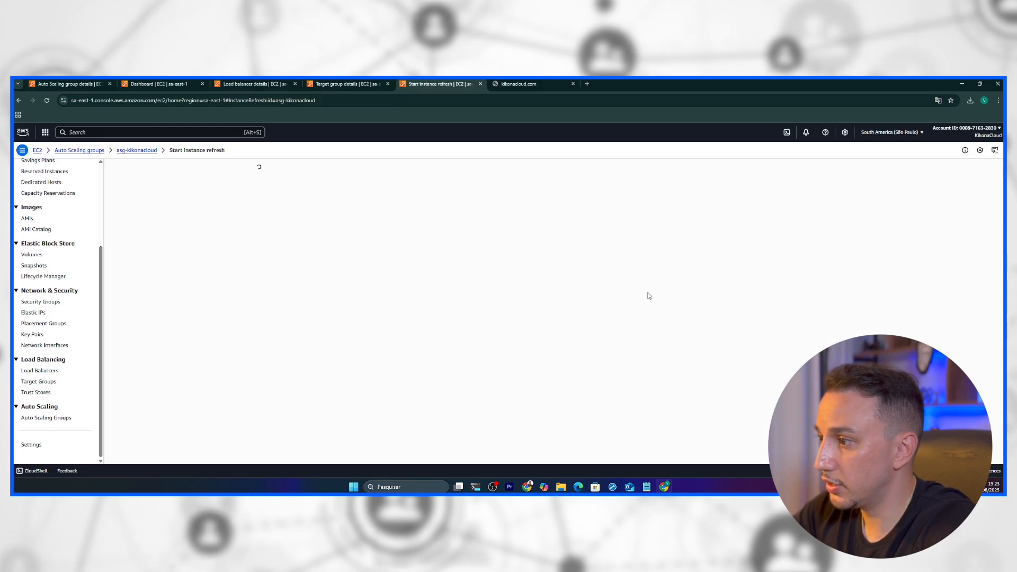
Step: Start an instance refresh on asg-kikonacloud using Terminate and launch, a 90% minimum healthy percentage and a 300-second instance warmup
key(alt+Left)
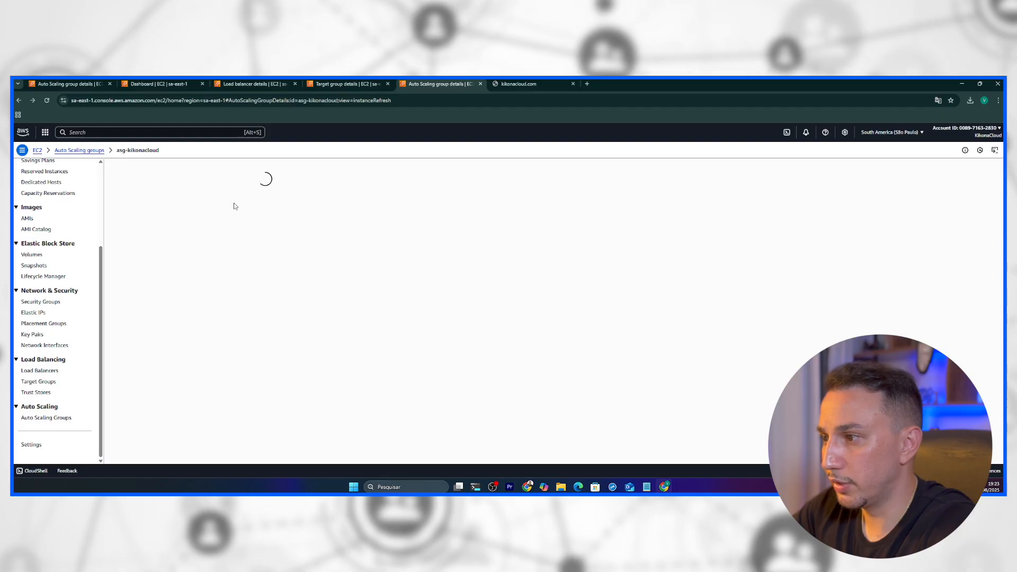
scroll(605, 356, down, 2)
scroll(668, 352, up, 1)
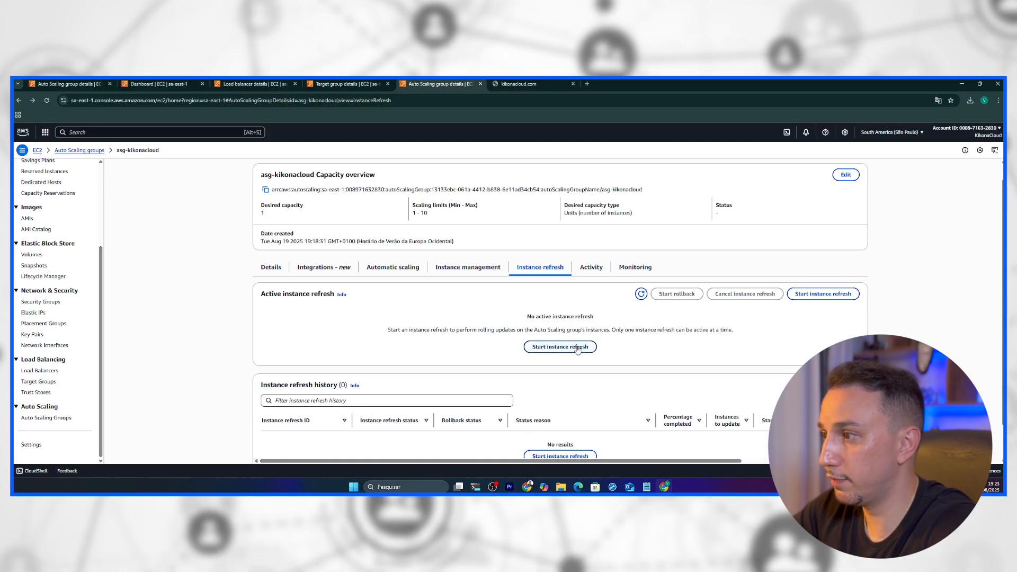
click(823, 294)
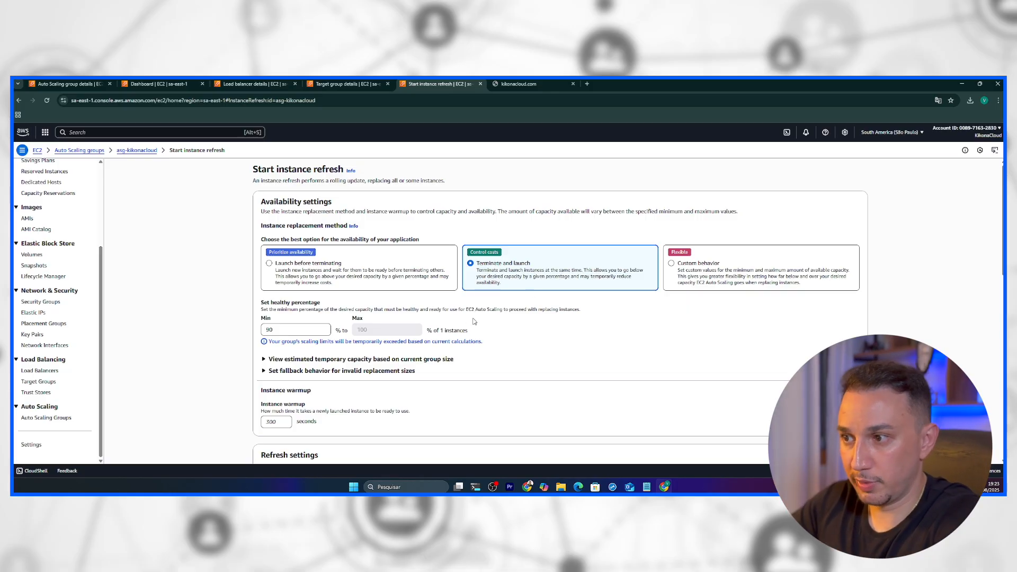
scroll(424, 369, down, 2)
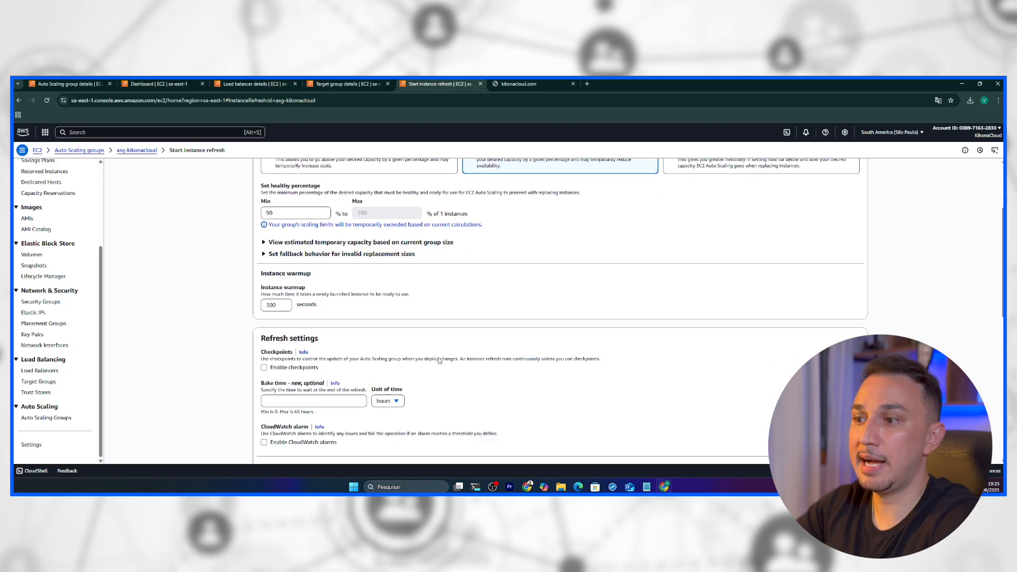
scroll(472, 350, up, 2)
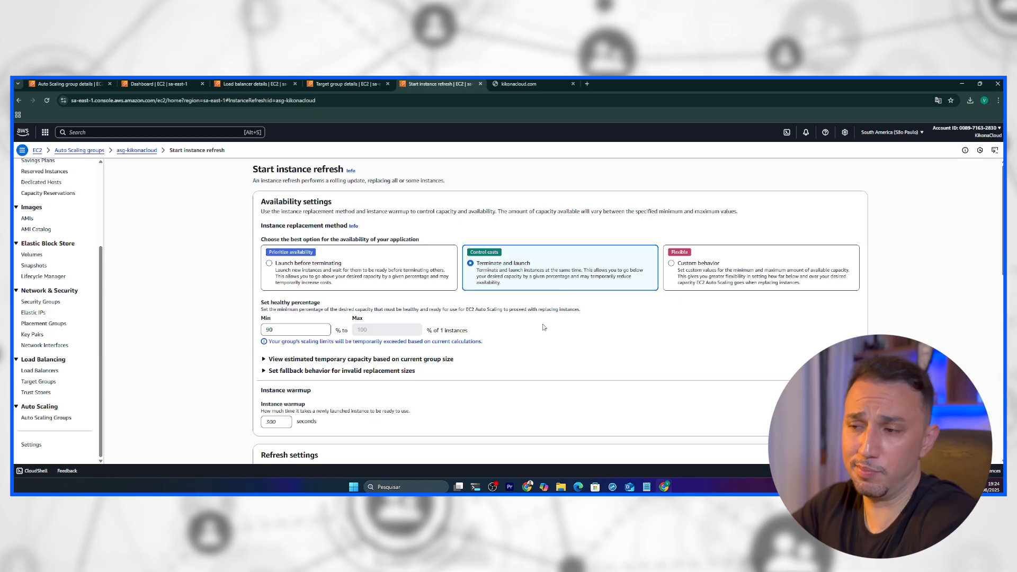
scroll(543, 334, down, 2)
scroll(536, 325, down, 8)
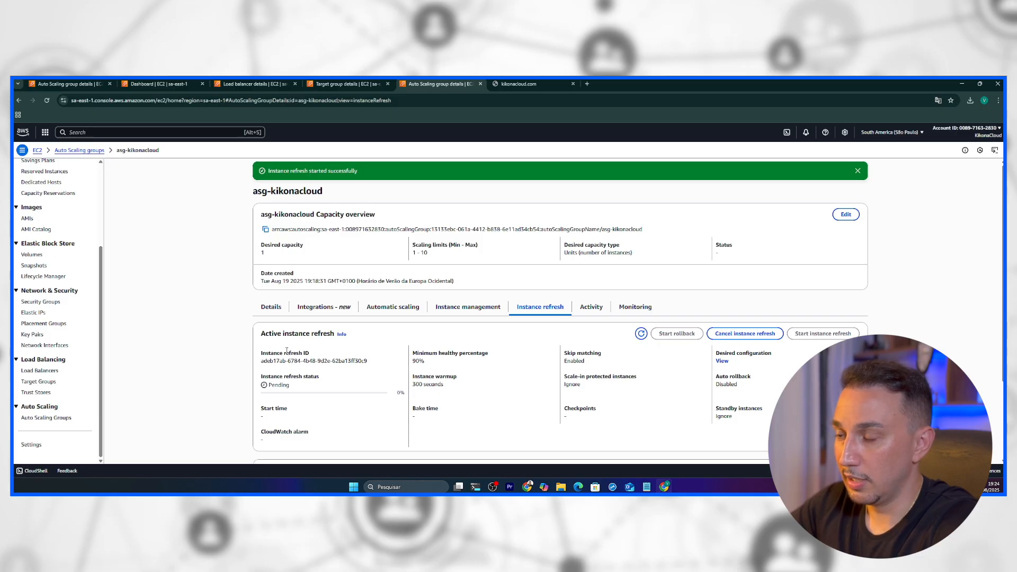
Step: Examine the active instance refresh's ID, minimum healthy percentage and remaining updates, and reload its status and history
drag(279, 361, 367, 361)
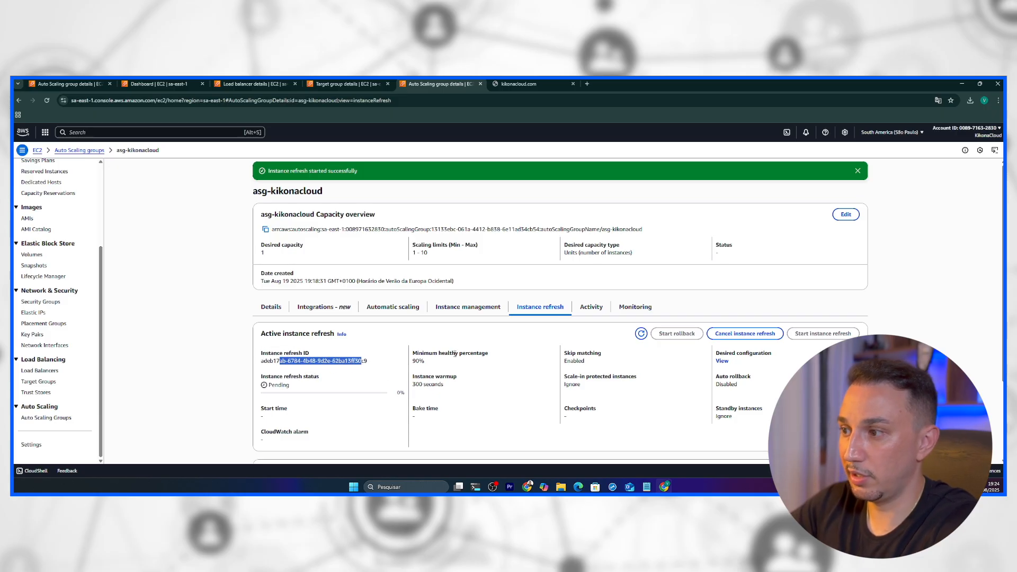
triple_click(449, 353)
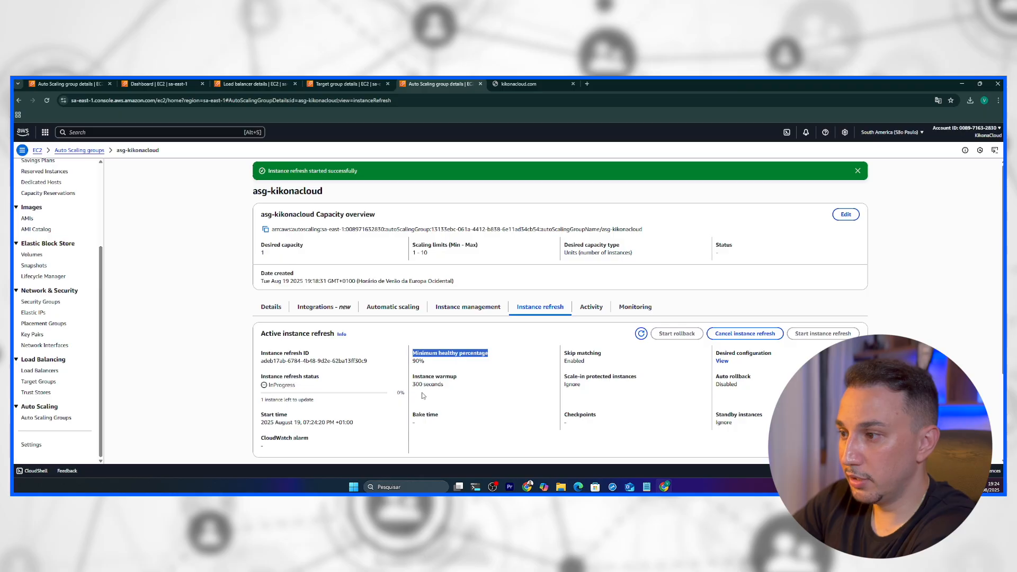
click(388, 396)
triple_click(278, 400)
click(641, 333)
scroll(519, 362, down, 2)
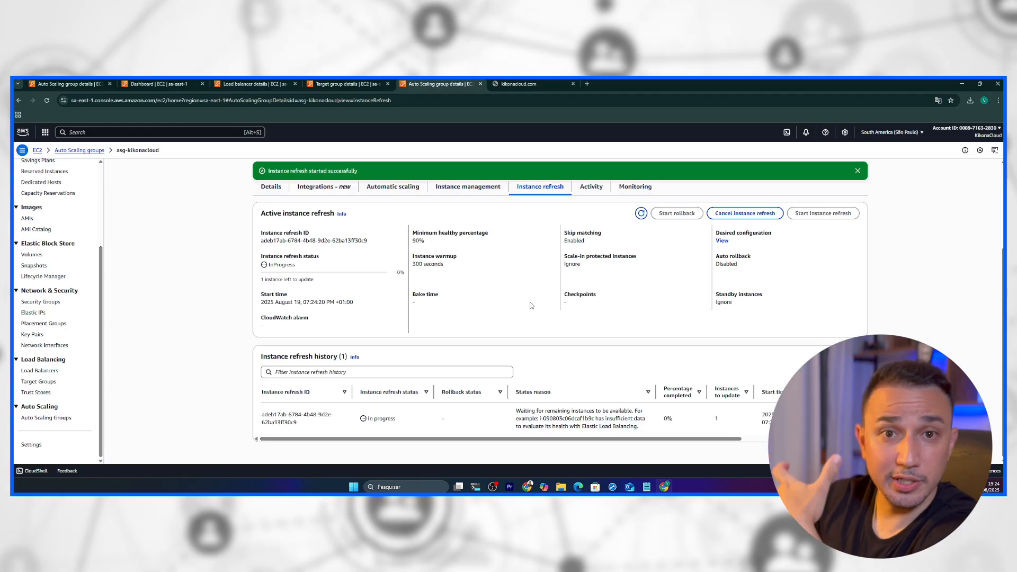
Step: Review asg-kikonacloud's activity history and refresh it to check the launch and termination entries caused by the instance refresh
click(583, 189)
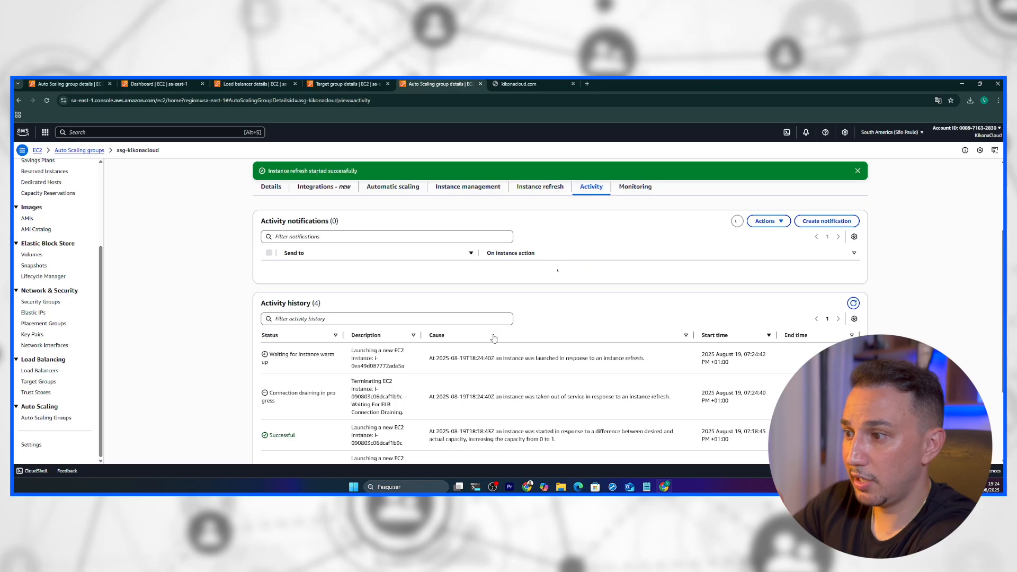
scroll(627, 361, down, 1)
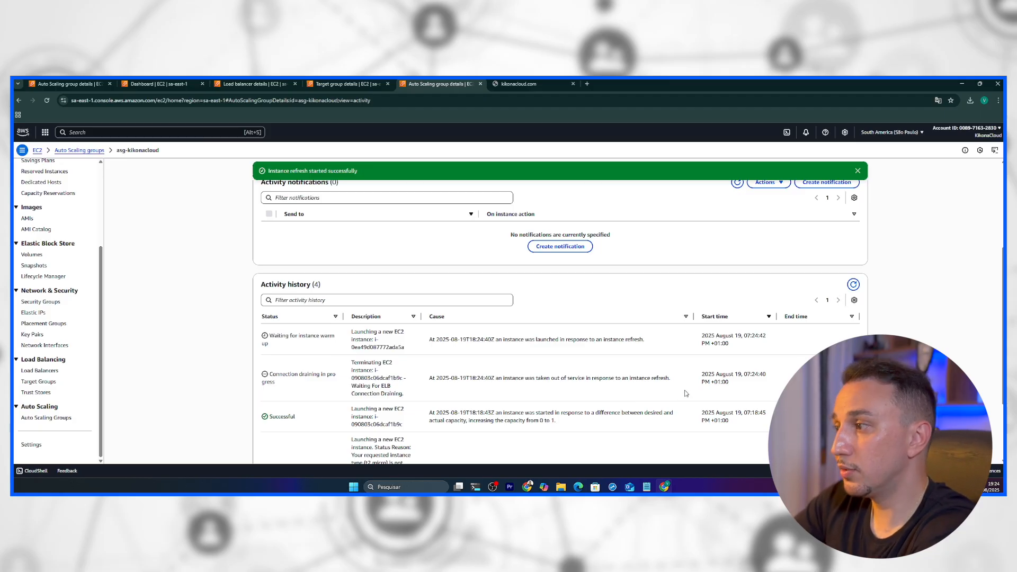
click(853, 285)
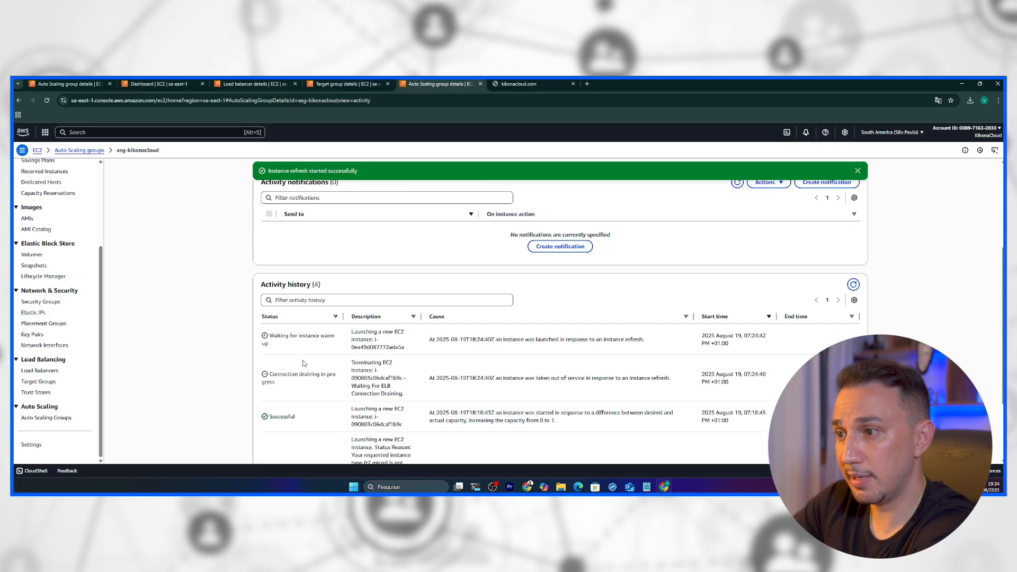
drag(291, 337, 335, 350)
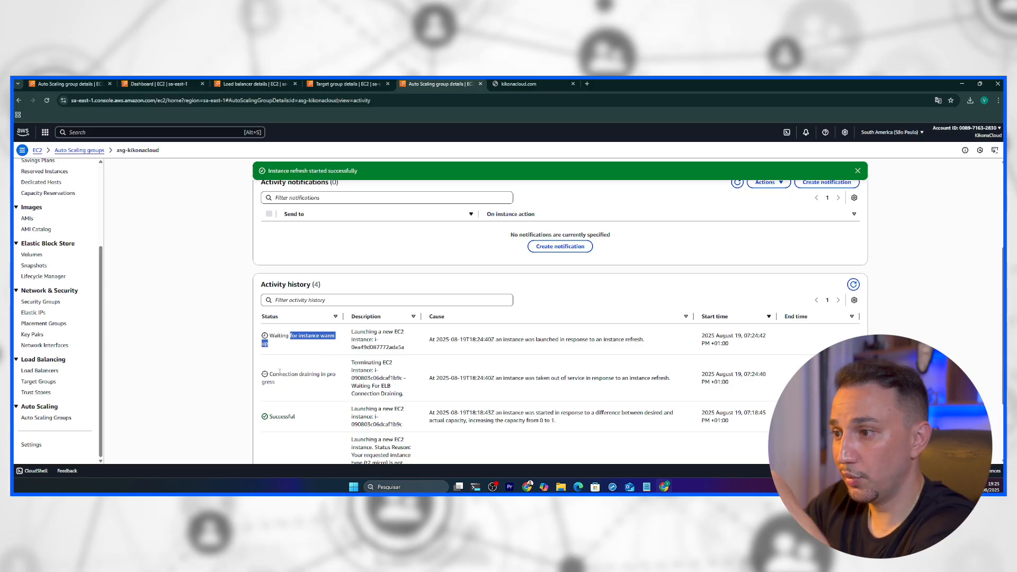
drag(280, 374, 320, 388)
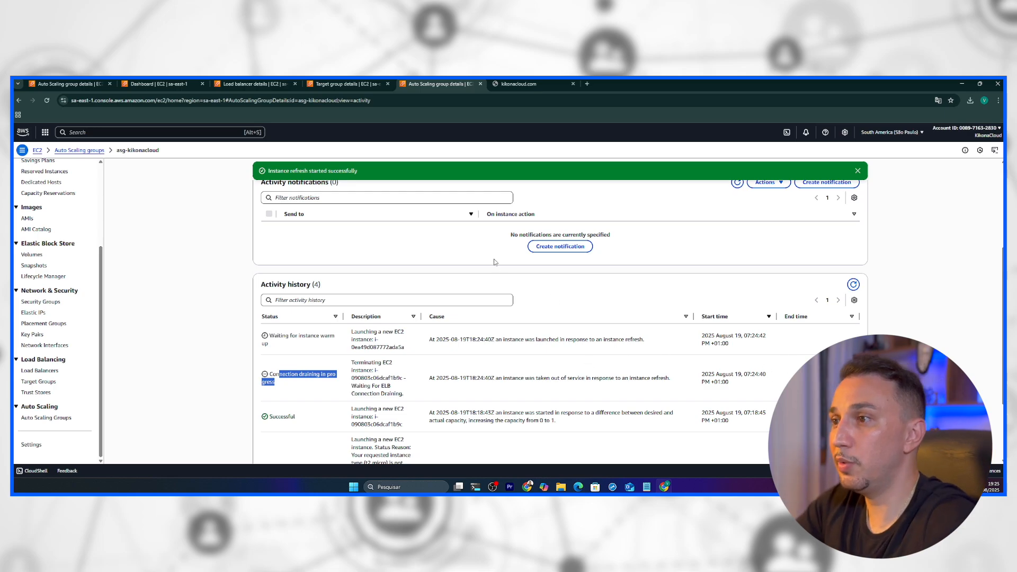
scroll(494, 262, up, 3)
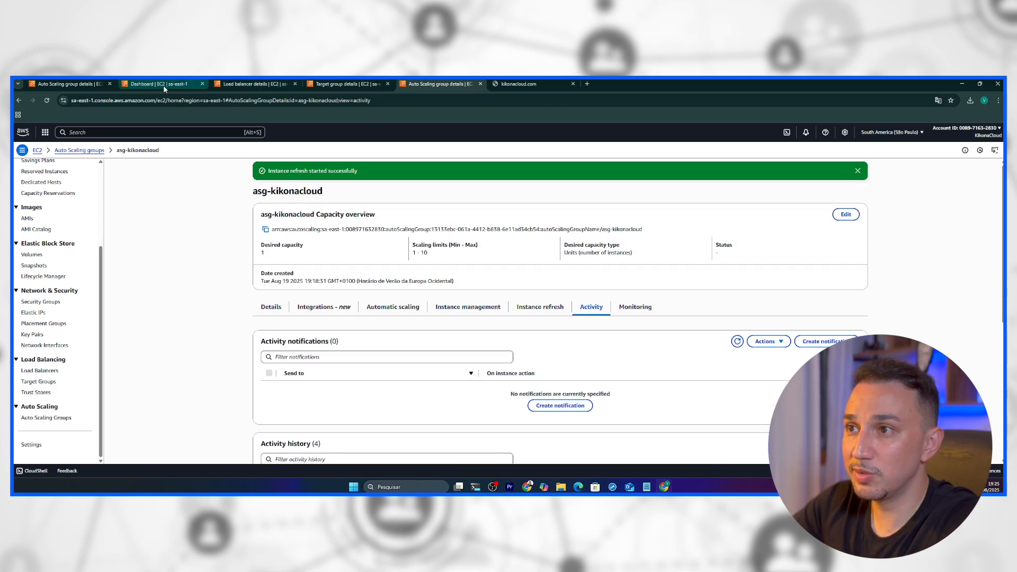
Step: List the running EC2 instances and inspect the status check of the newly launched Kikonacloud instance
click(164, 87)
click(148, 206)
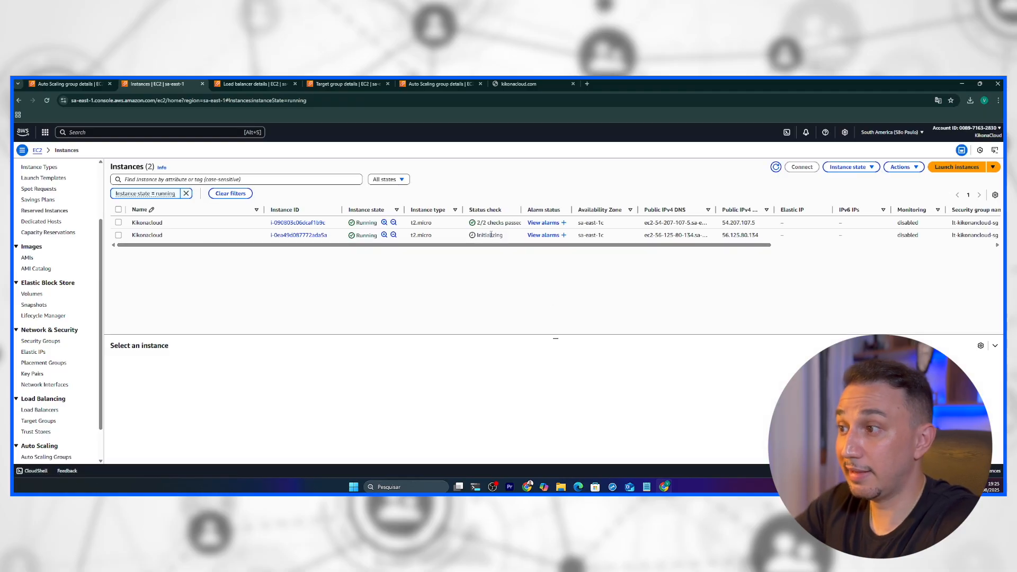
double_click(489, 235)
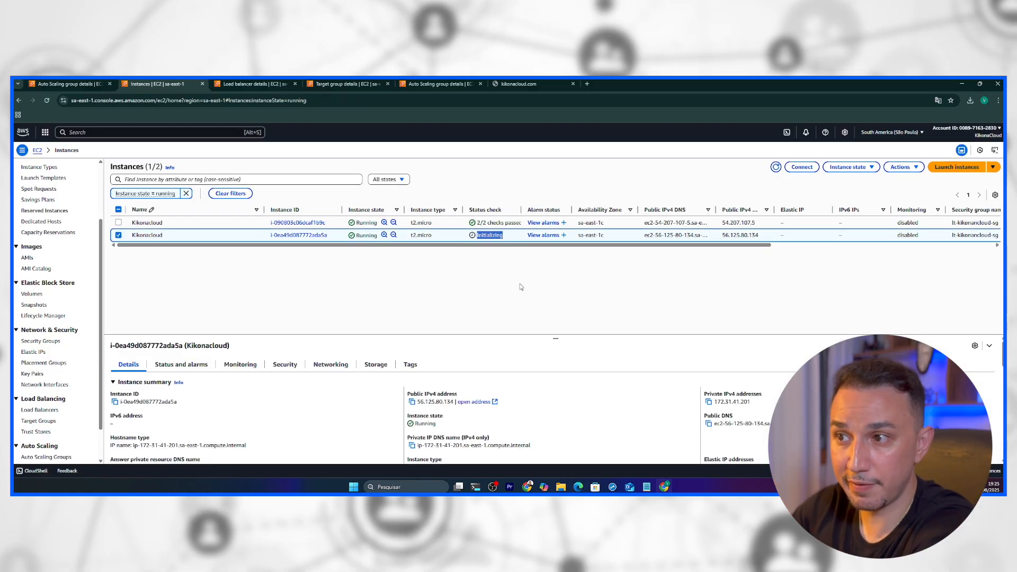
click(201, 266)
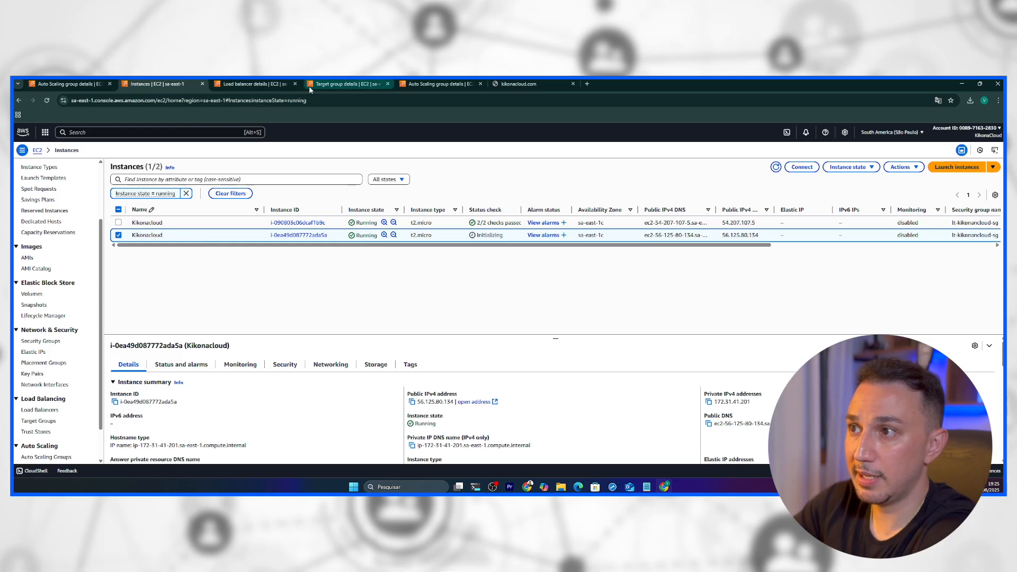
Step: Open the TG-Kikonacloud target group and reload its registered targets to check the old instance's health status
click(233, 84)
click(345, 84)
click(742, 363)
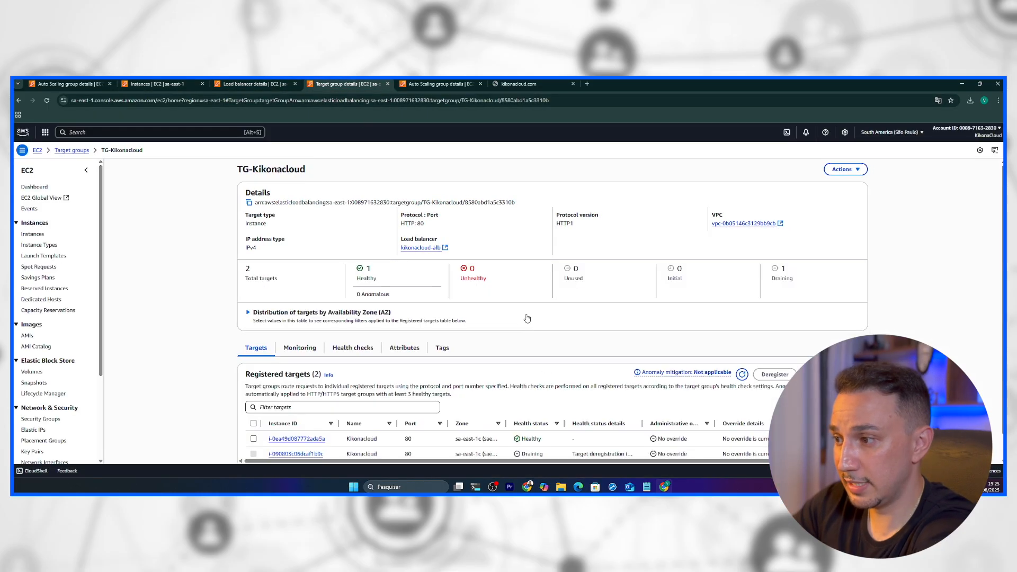
scroll(528, 318, down, 1)
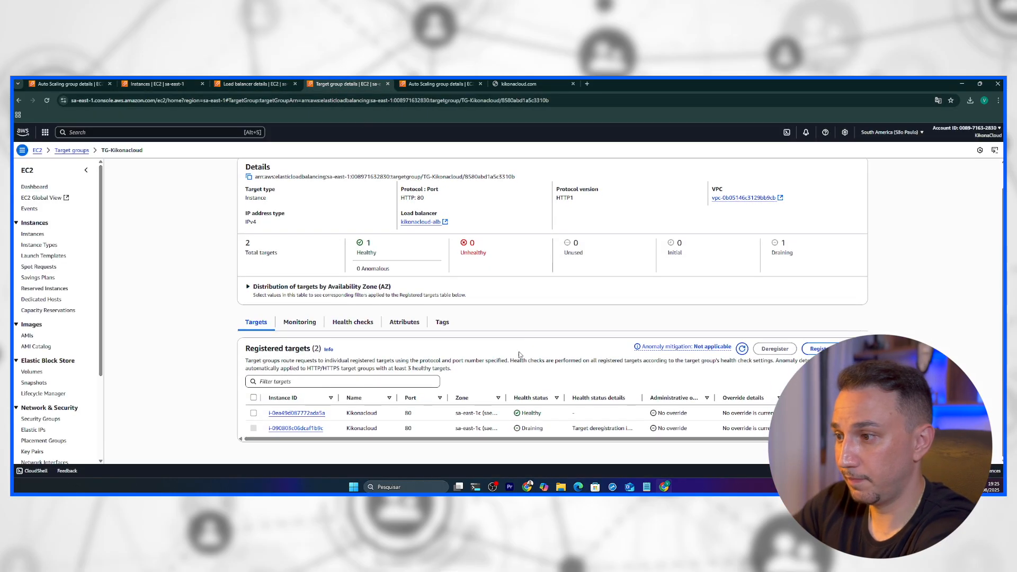
double_click(532, 430)
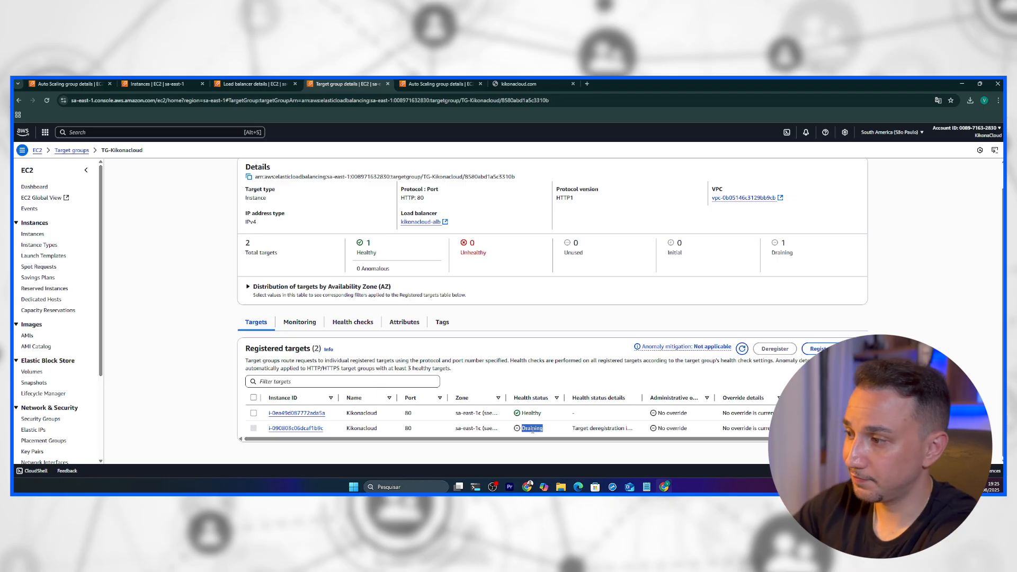
click(743, 348)
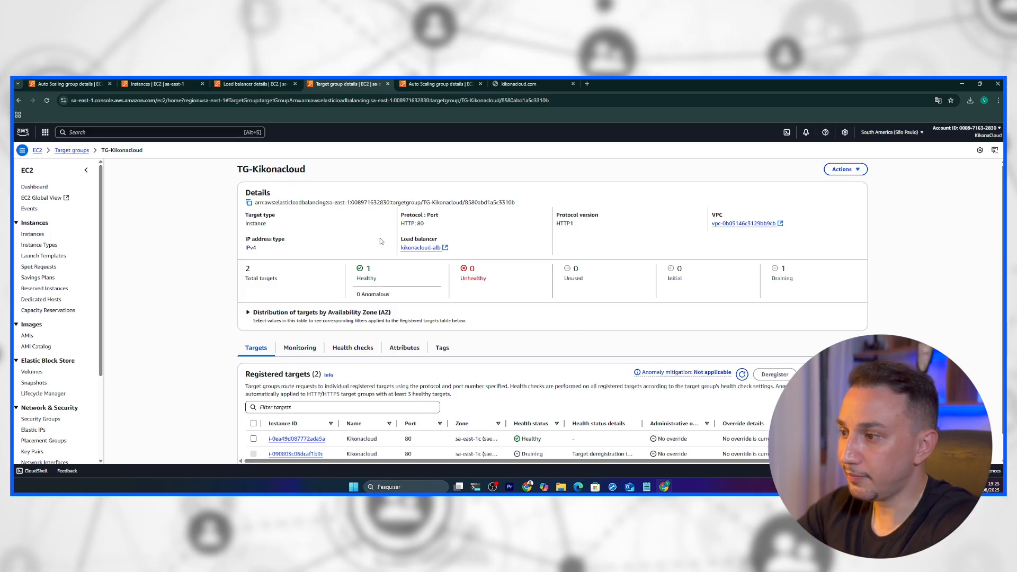
scroll(450, 382, down, 1)
double_click(523, 429)
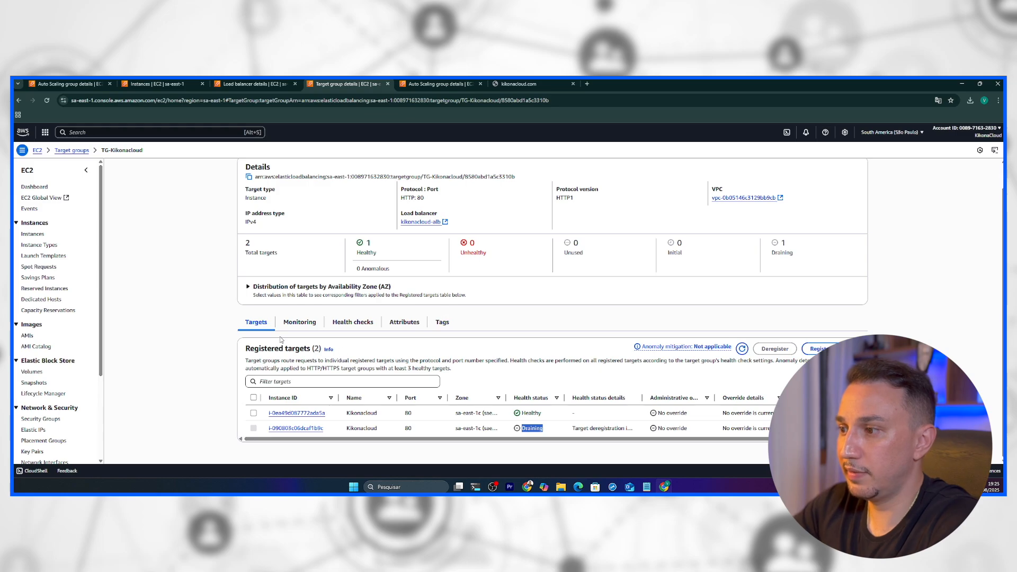
Step: Find instance i-0ea49d087772ada5a among the registered targets, check its health status and reload the target list
key(ctrl+f)
text(i-0ea49d087772ada5a)
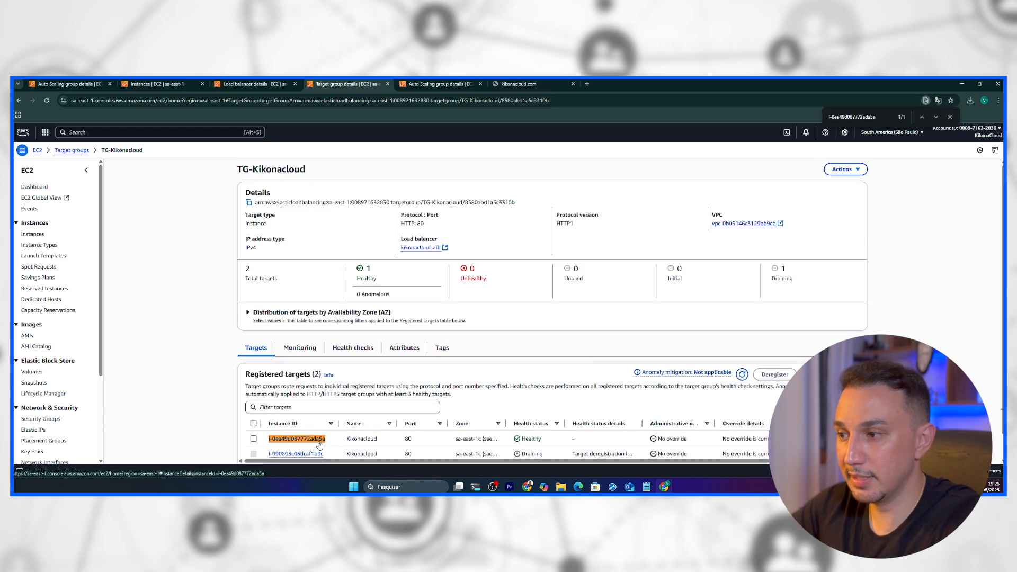
double_click(532, 439)
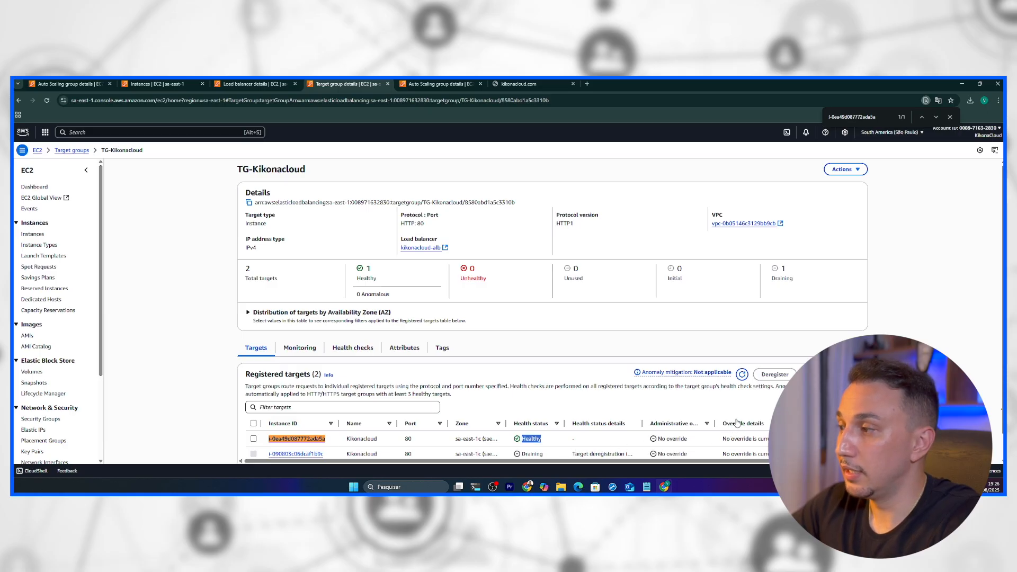
click(743, 375)
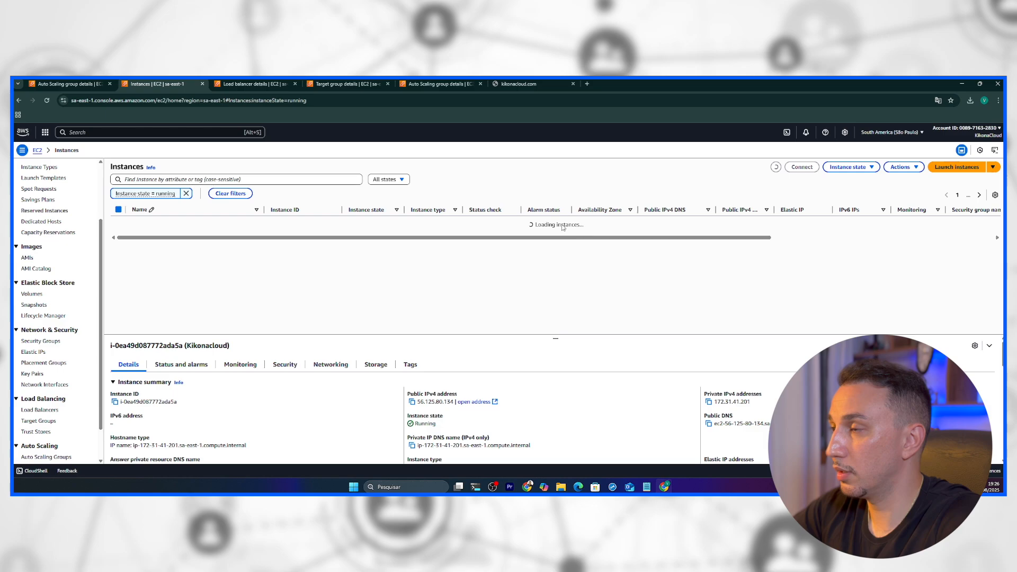
Step: Reload kikonacloud.com repeatedly and check the wording of its public IP line
click(517, 84)
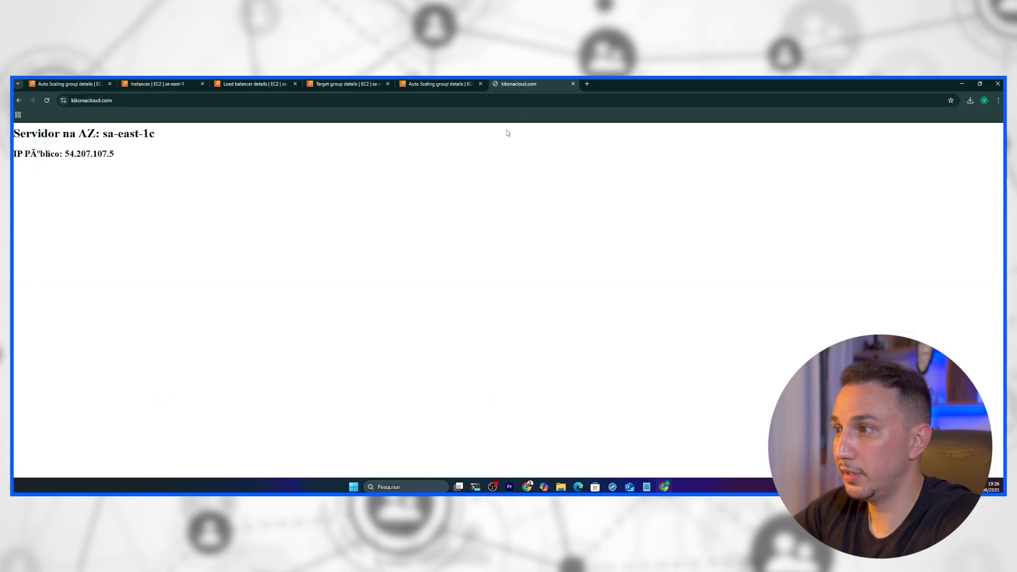
click(47, 102)
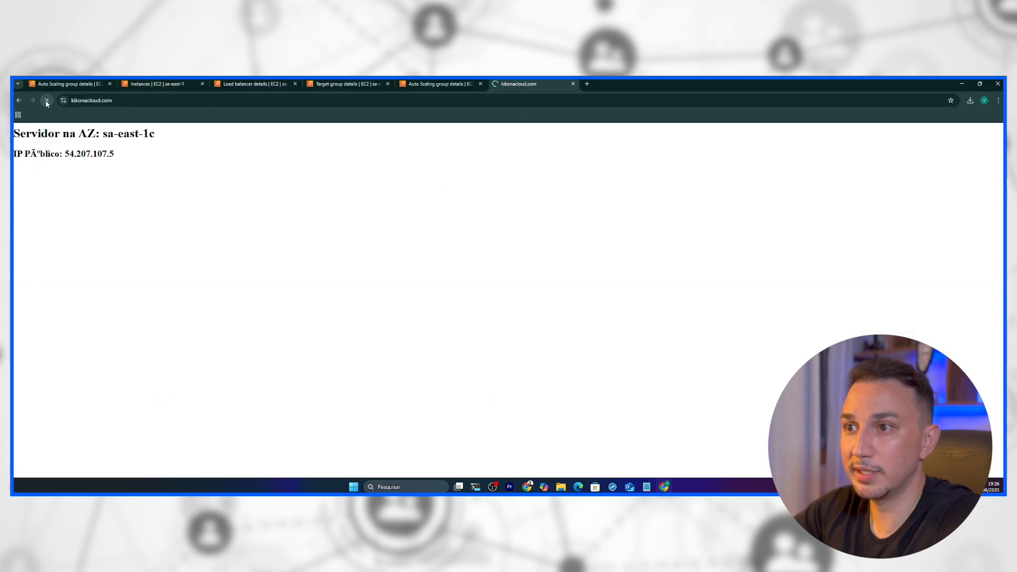
click(47, 102)
click(46, 102)
click(47, 102)
click(46, 101)
click(47, 102)
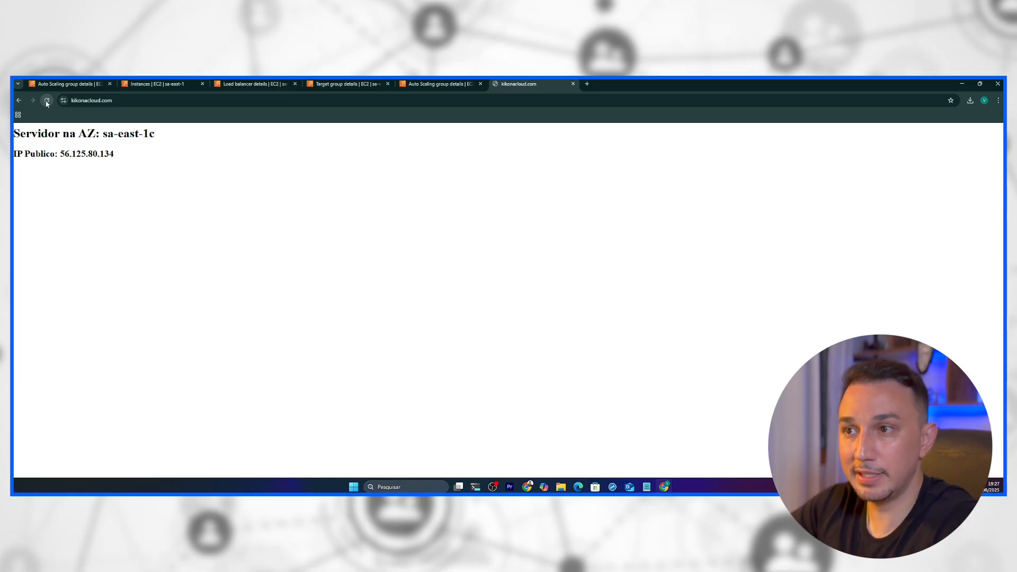
double_click(39, 153)
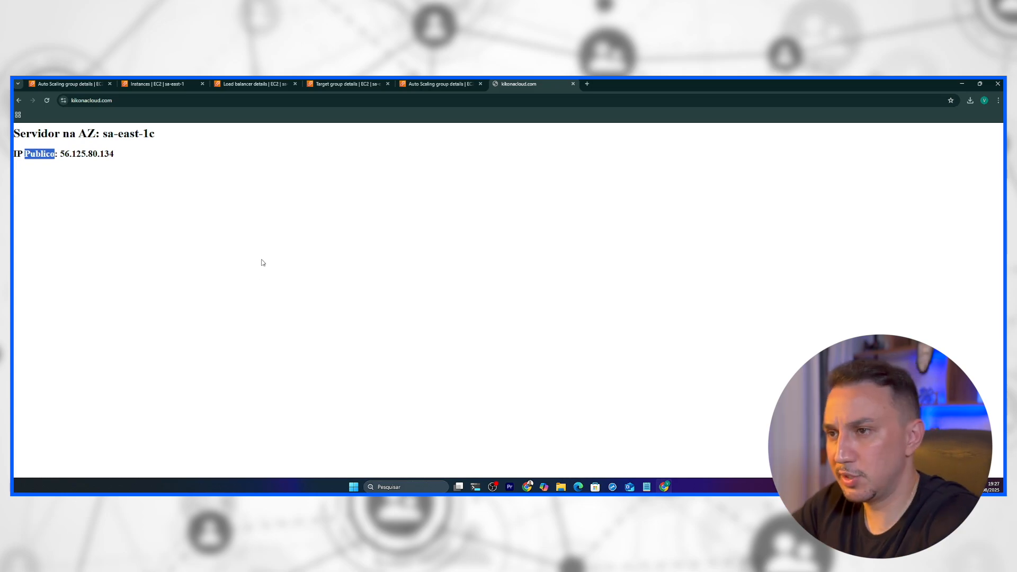
click(194, 161)
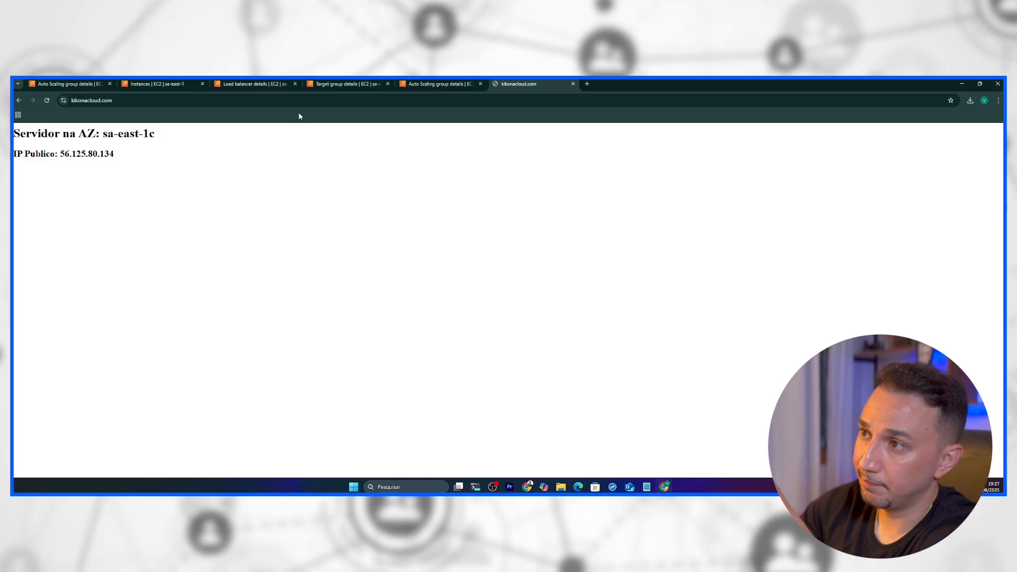
Step: Open a root shell on instance i-0ea49d087772ada5a through Session Manager
click(159, 84)
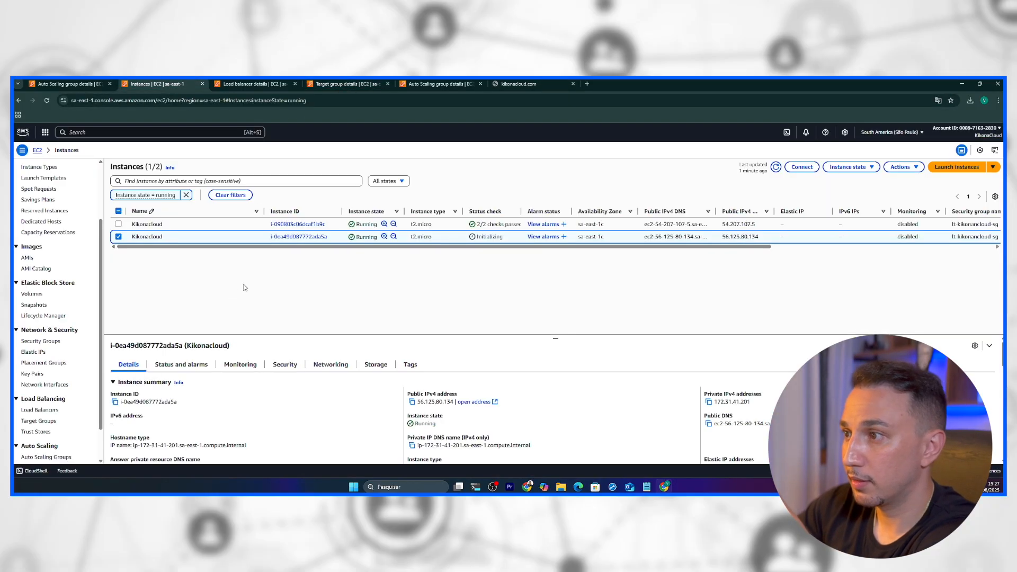
click(802, 168)
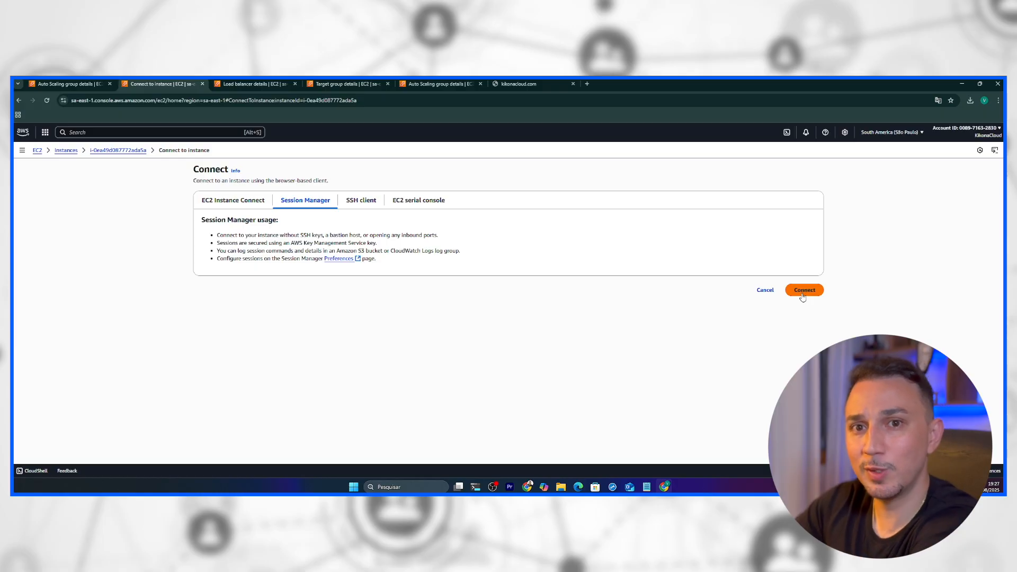
click(804, 291)
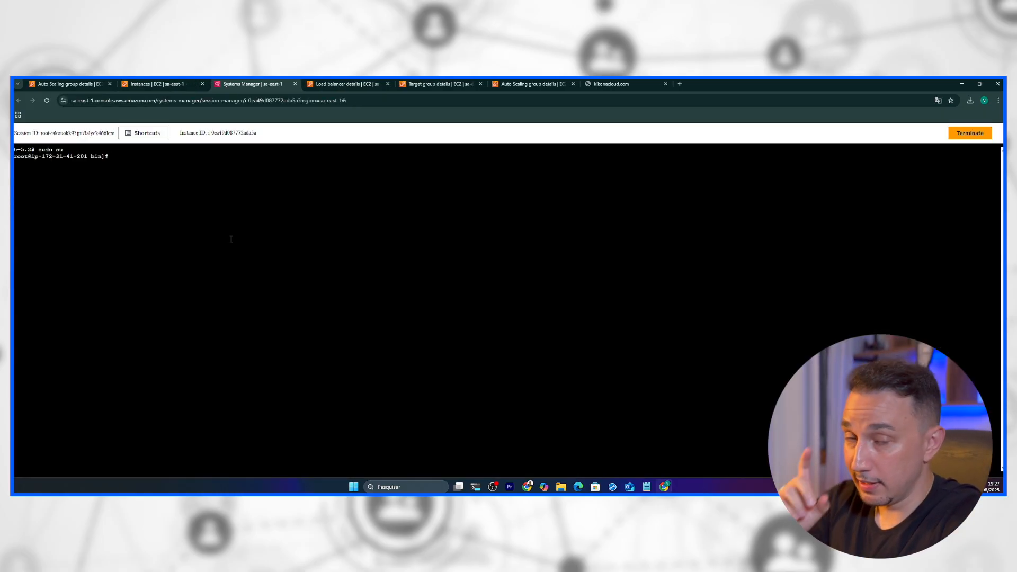
text(/)
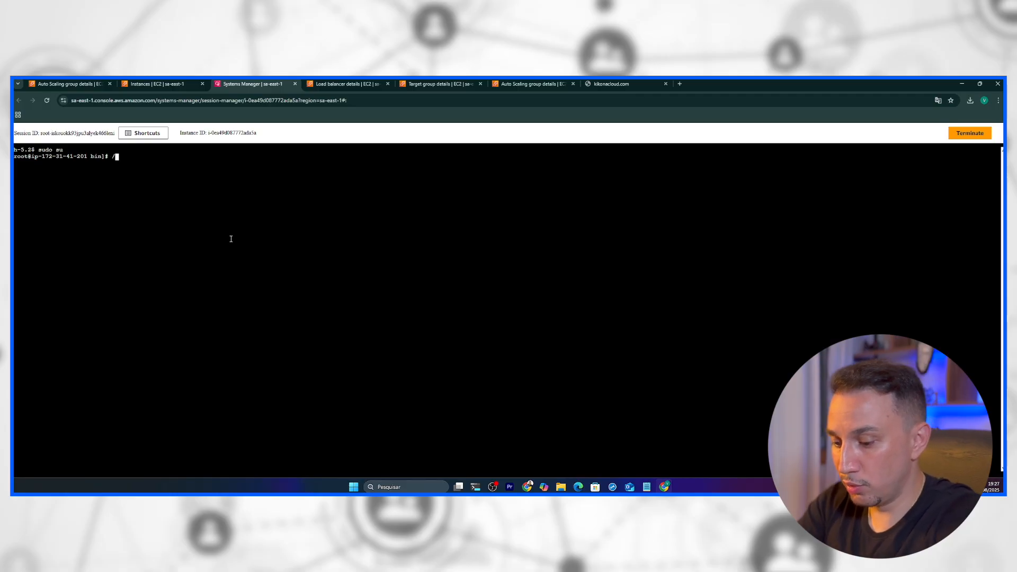
text(usr/ng)
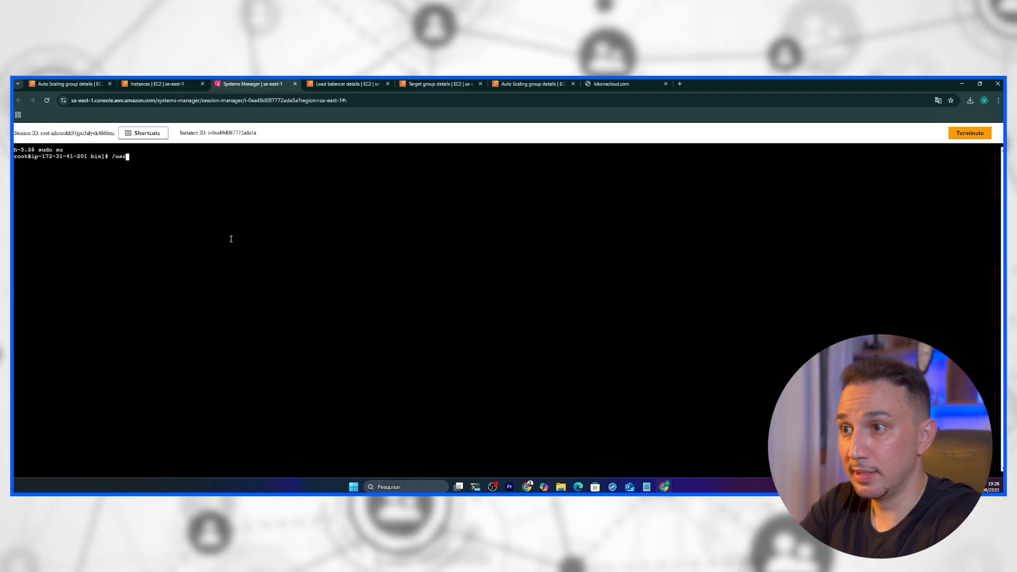
key(BackSpace)
key(BackSpace)
key(BackSpace)
key(BackSpace)
key(BackSpace)
key(BackSpace)
key(BackSpace)
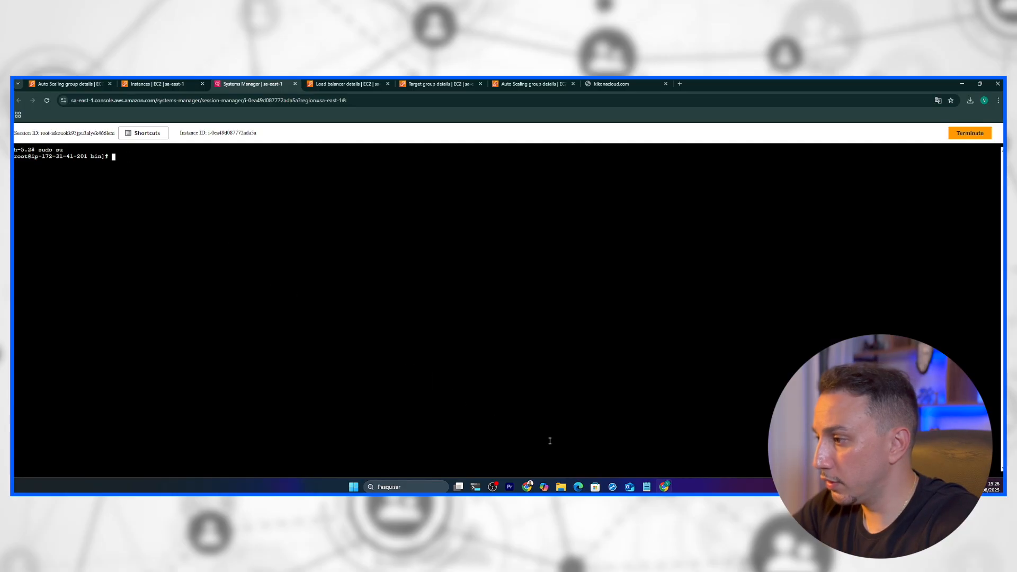
Step: Look up the web page's path in the notes script and change the shell's directory to /usr/share/nginx/html/
click(647, 487)
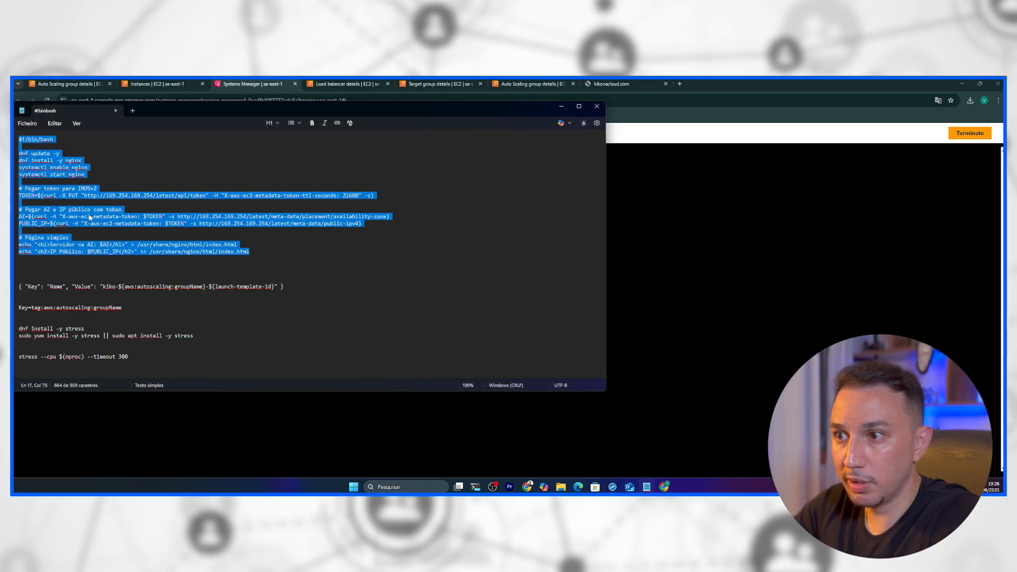
click(741, 254)
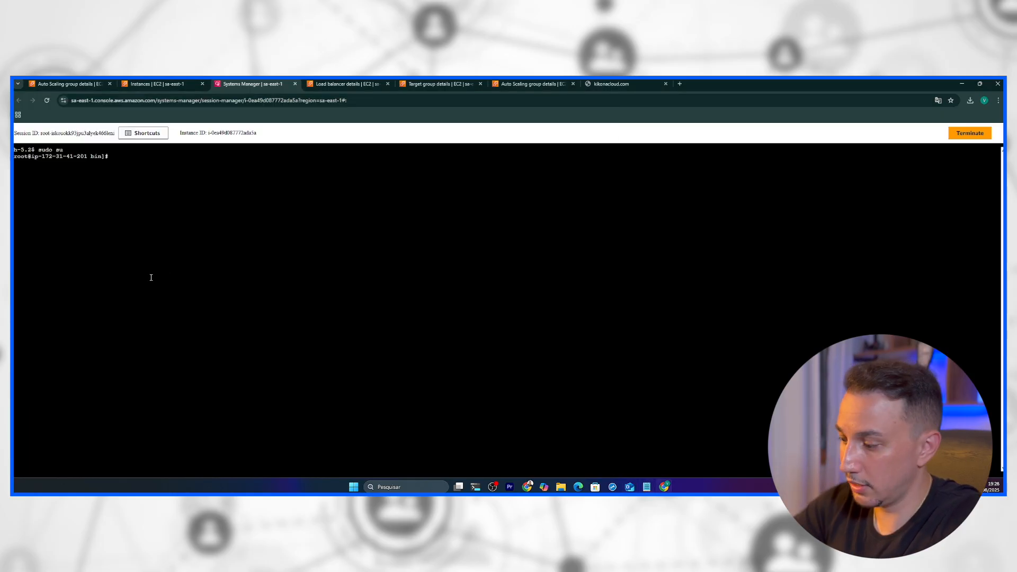
text(/usr/share/)
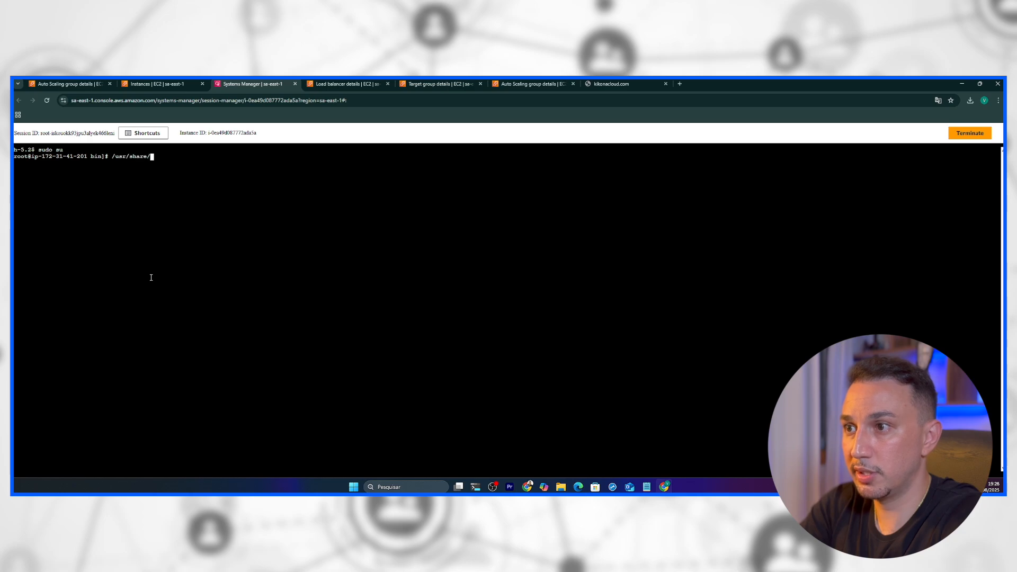
text(nginx/html/)
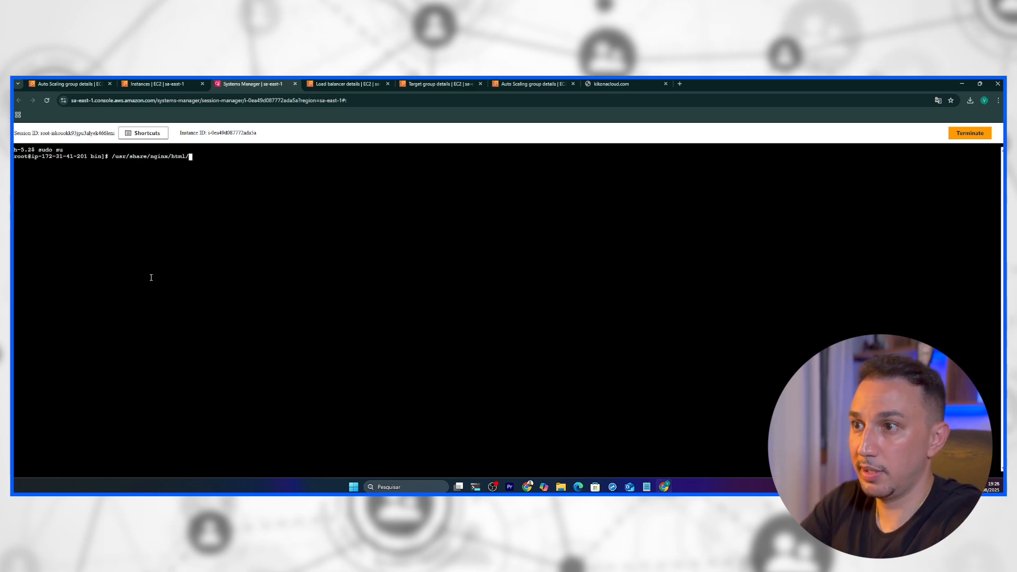
key(Return)
key(Up)
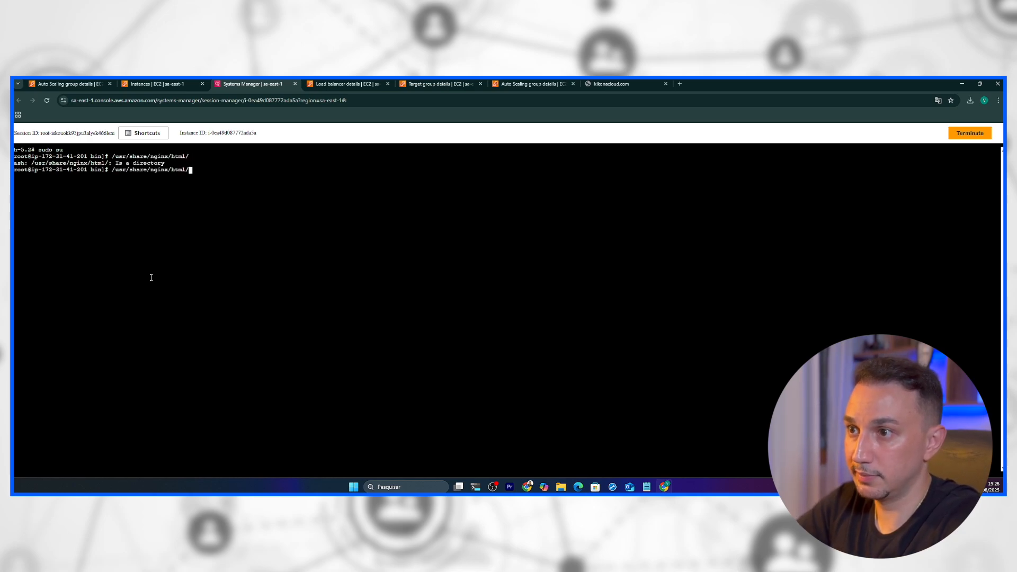
key(Left)
key(Left)
key(Left)
key(Left)
key(Left)
key(Left)
key(Left)
key(Left)
key(Left)
key(Left)
key(Left)
key(Left)
key(Left)
key(Left)
key(Left)
key(Left)
key(Left)
key(Left)
key(Left)
key(Left)
key(Left)
key(Left)
text(cd)
key(Return)
Step: List the files in the html directory and display the contents of index.html
text(ls)
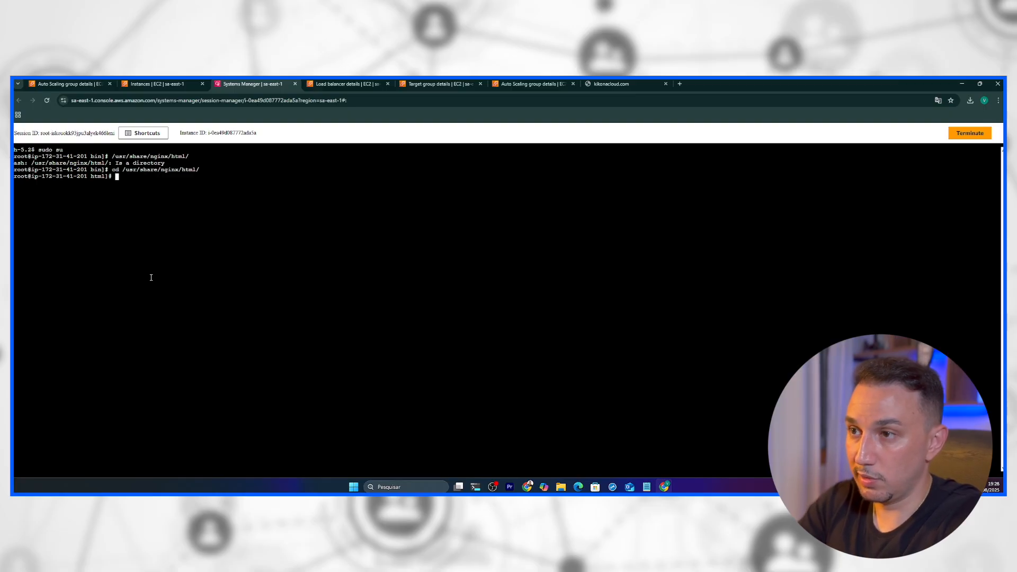
key(Return)
text(cat)
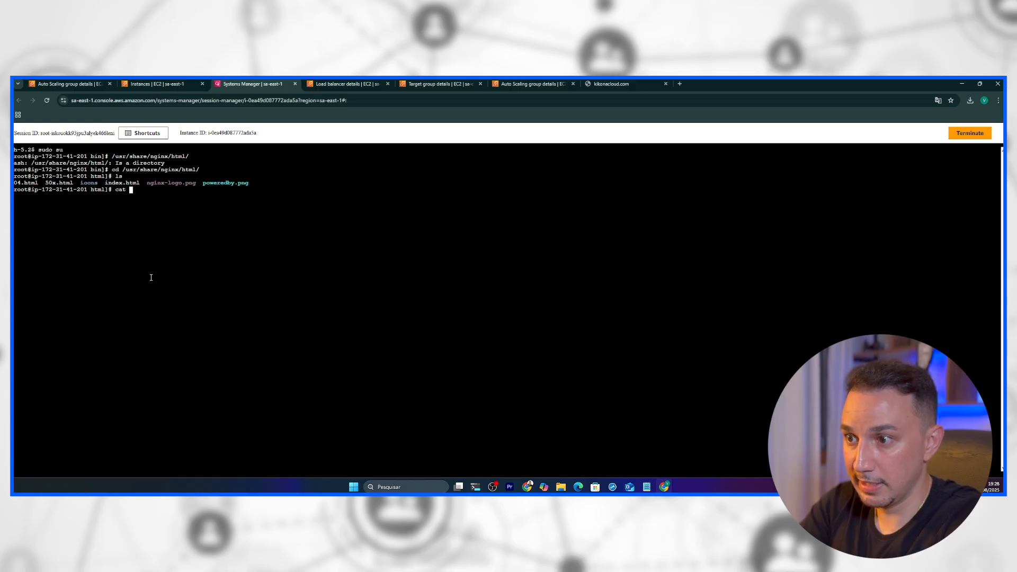
text( index.html)
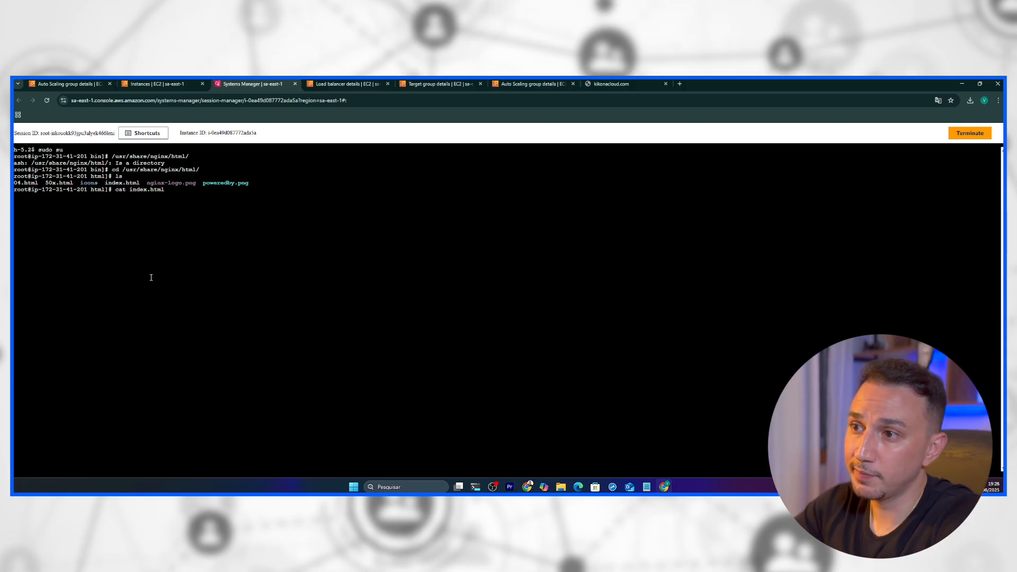
key(Return)
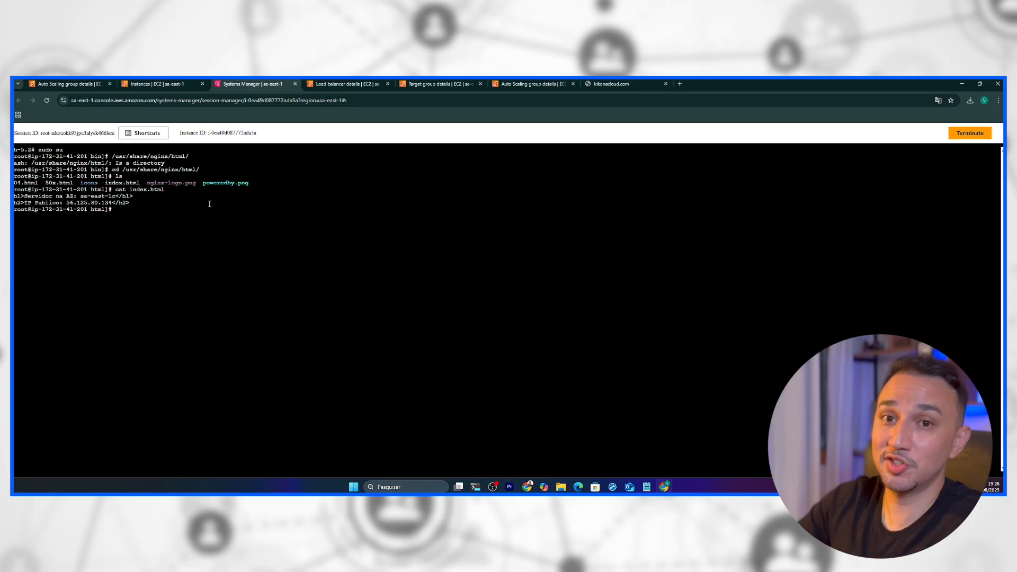
Step: Check the activity, the instance refresh and the instances' lifecycle states of asg-kikonacloud
click(532, 84)
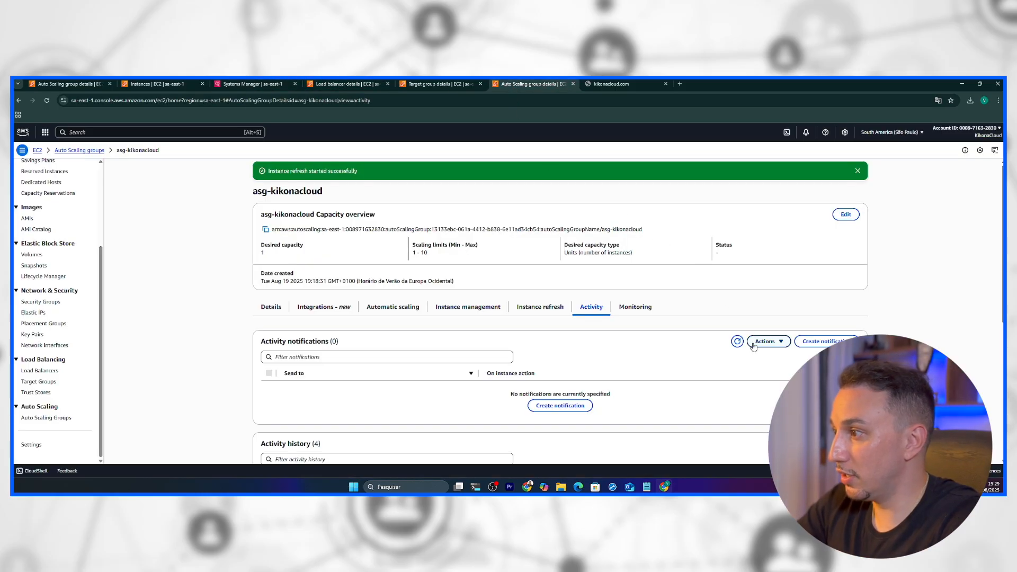
click(738, 341)
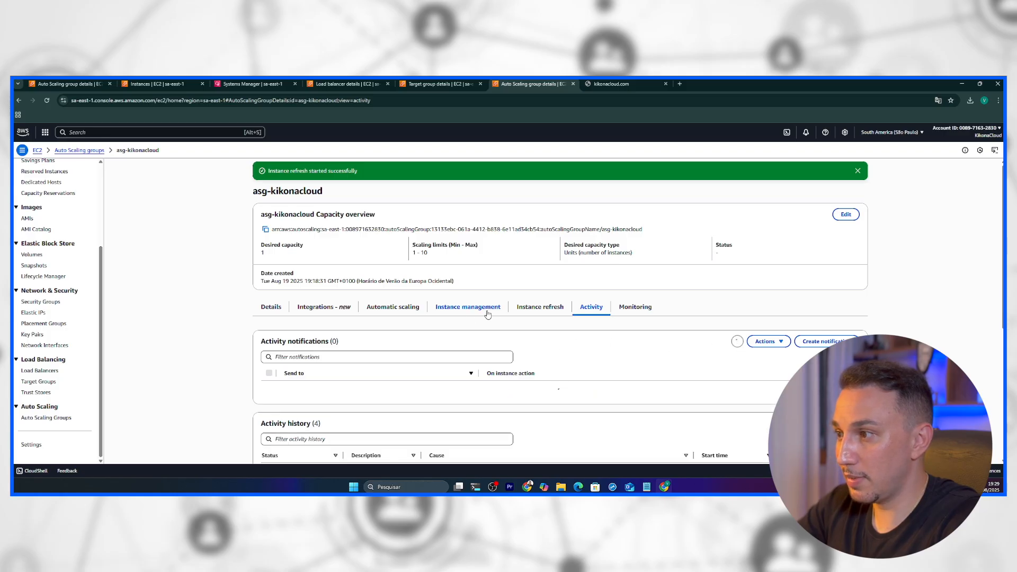
click(525, 309)
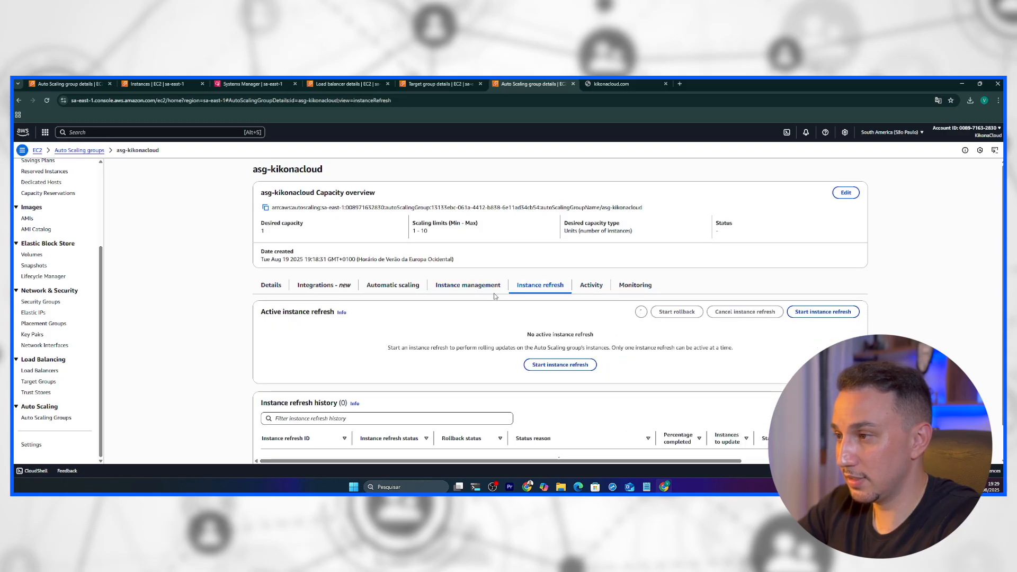
click(480, 286)
double_click(402, 381)
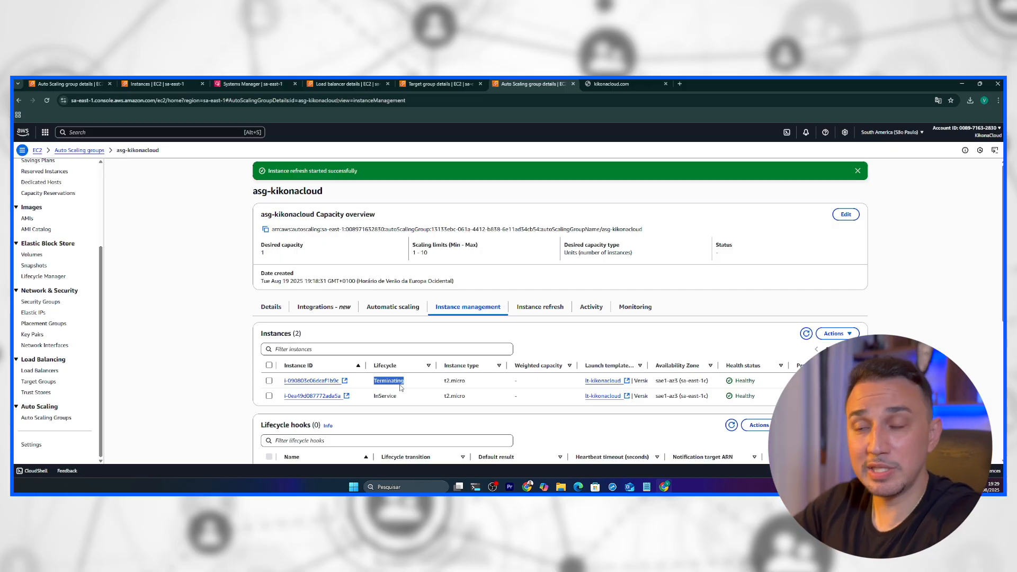
click(205, 294)
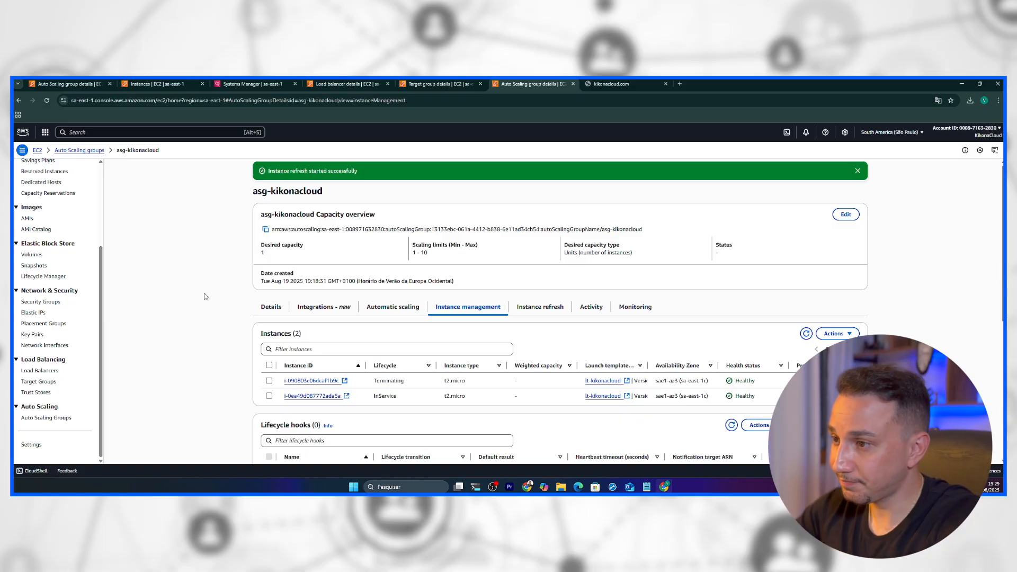
Step: Return to the running EC2 instances and reload the list to check which Kikonacloud instances remain
click(236, 87)
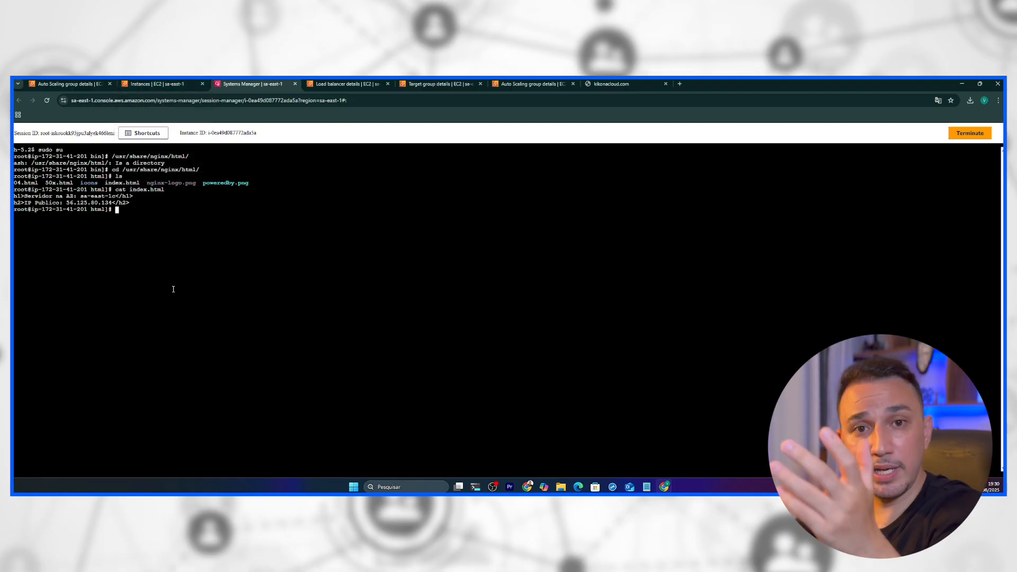
click(156, 84)
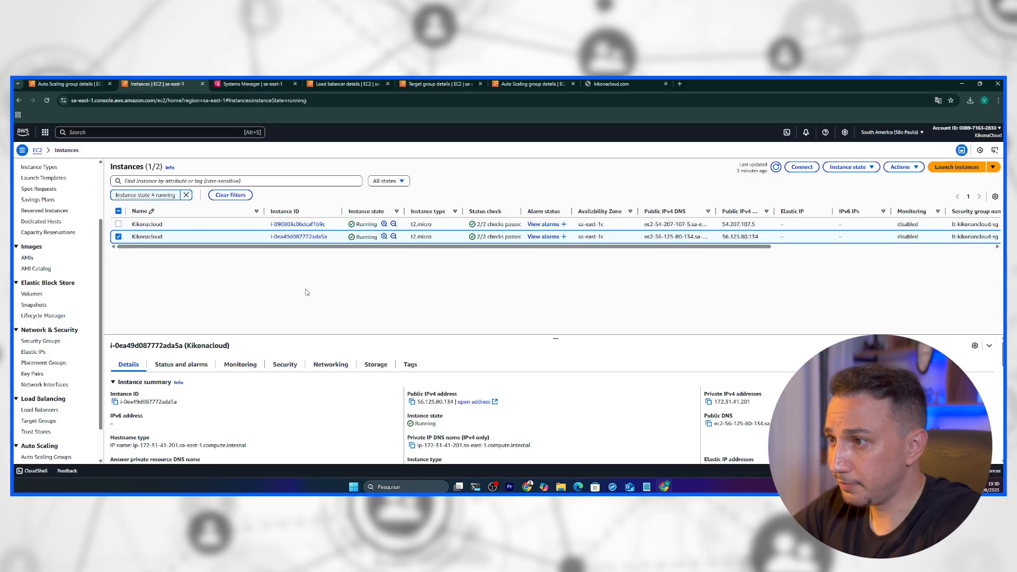
click(776, 167)
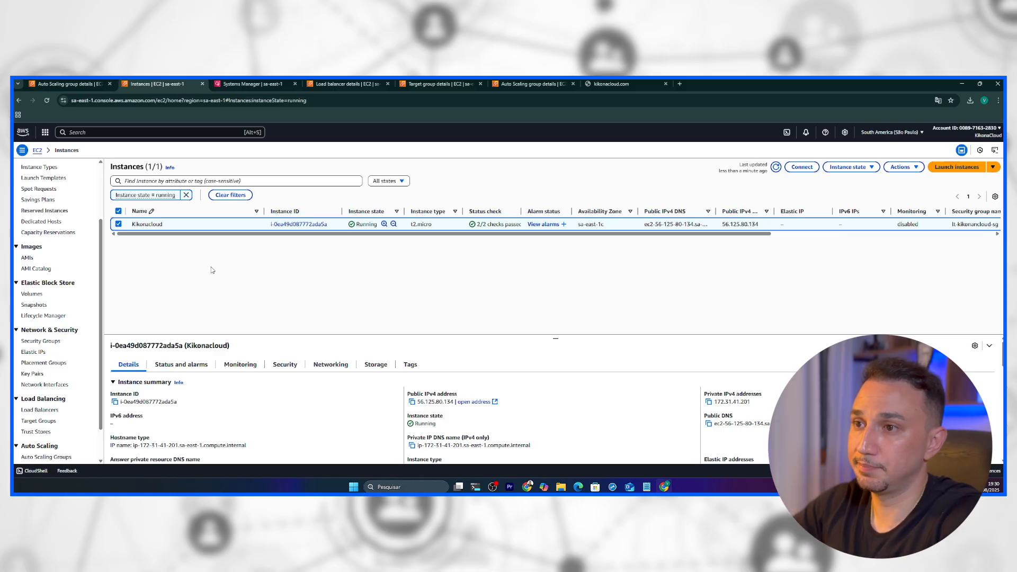
Step: Search the console's services for cloudwatch and open CloudWatch in a new browser tab
click(99, 133)
text(cloudwatch)
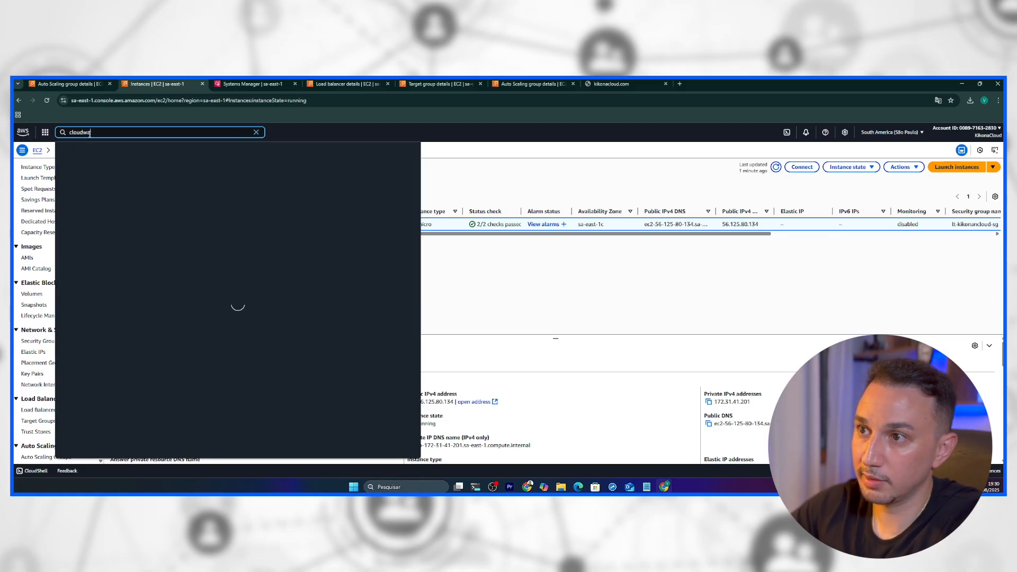
right_click(191, 174)
click(212, 180)
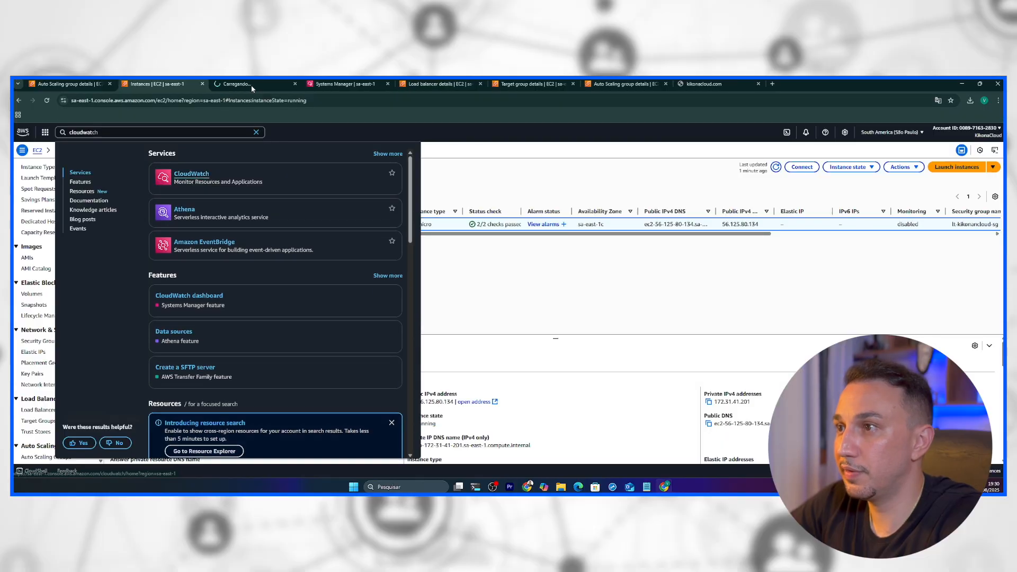
click(253, 85)
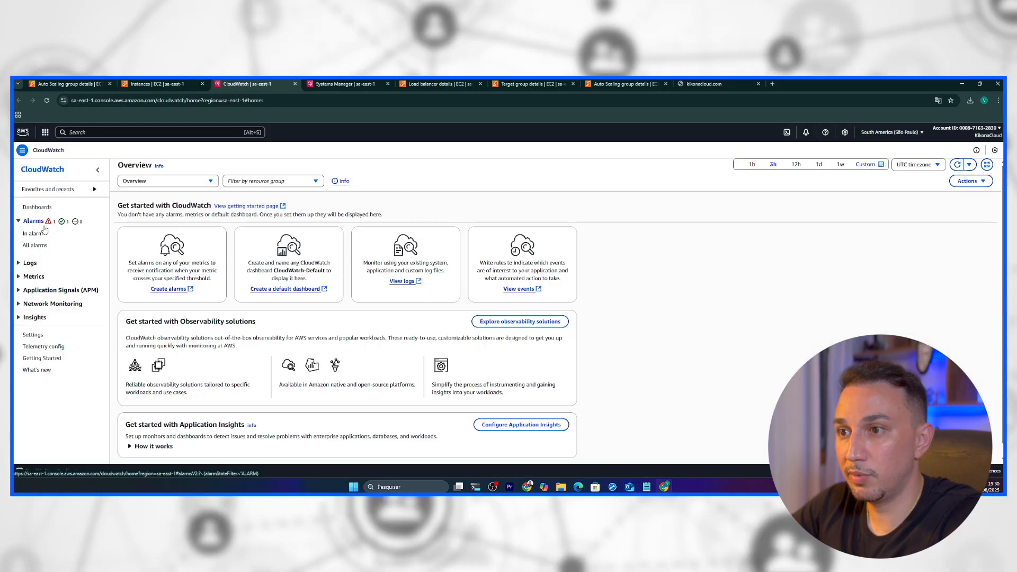
Step: Examine the conditions and CPUUtilization graphs of the asg-kikonacloud AlarmLow and AlarmHigh target tracking alarms
click(33, 234)
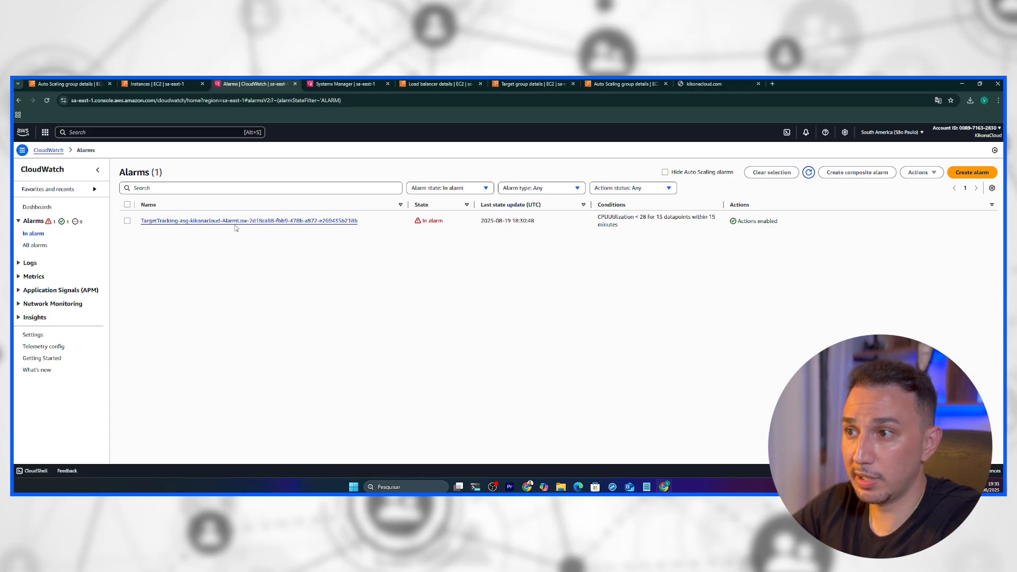
click(260, 221)
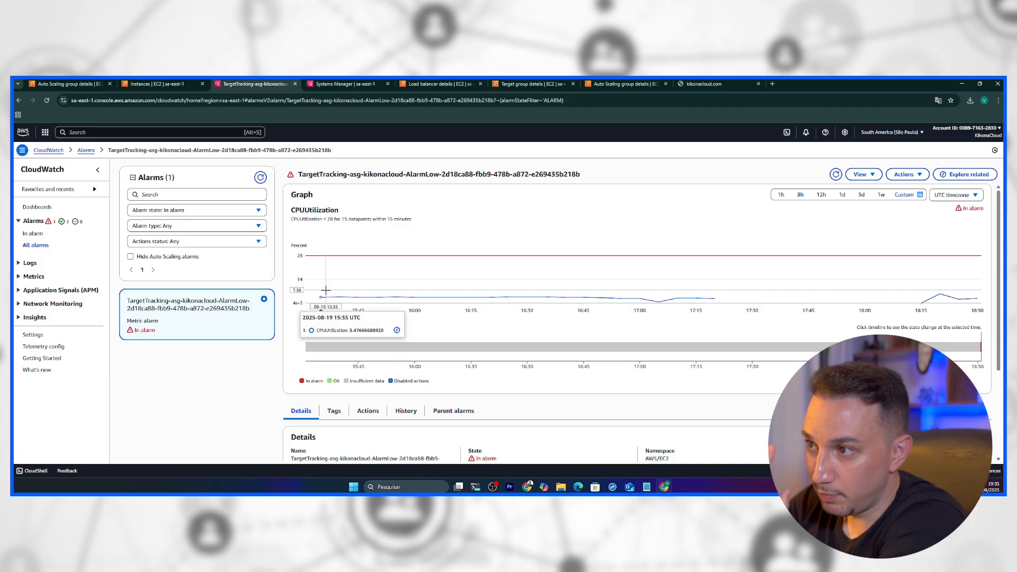
click(35, 246)
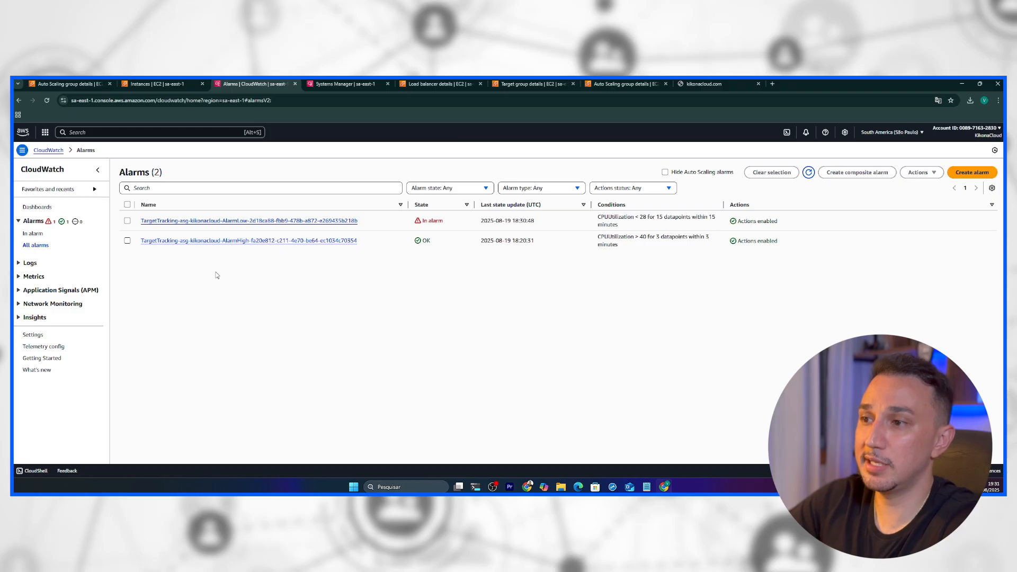
click(252, 241)
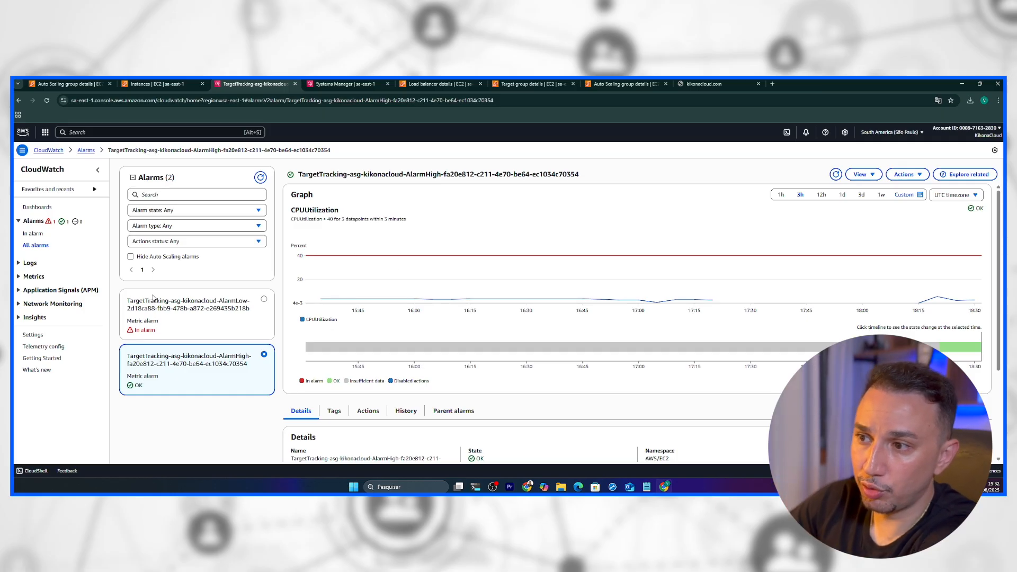
drag(223, 356, 247, 356)
drag(228, 301, 243, 301)
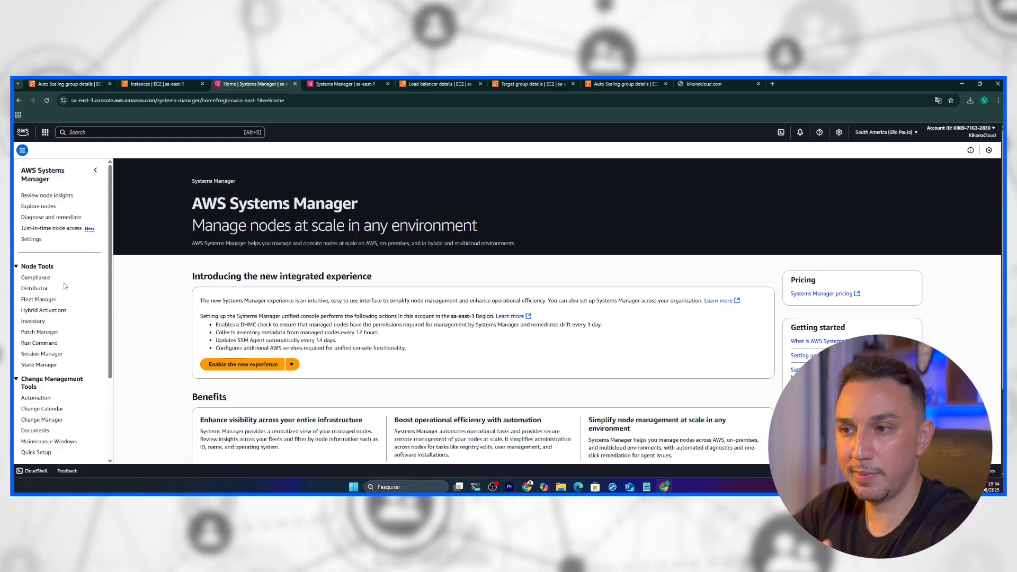
Step: Start a new command in Run Command and search the command documents for shell
click(41, 343)
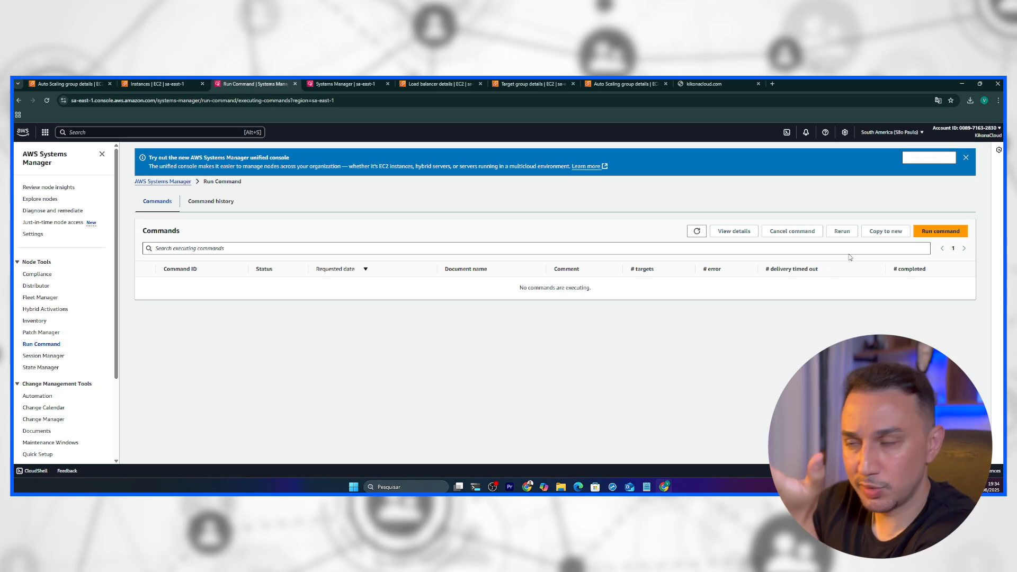
click(940, 231)
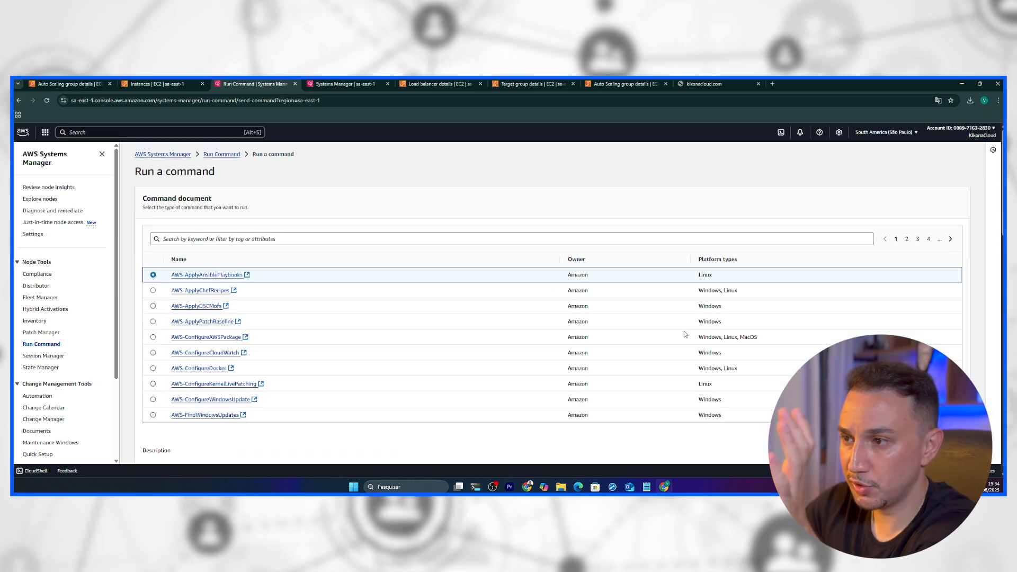
click(221, 240)
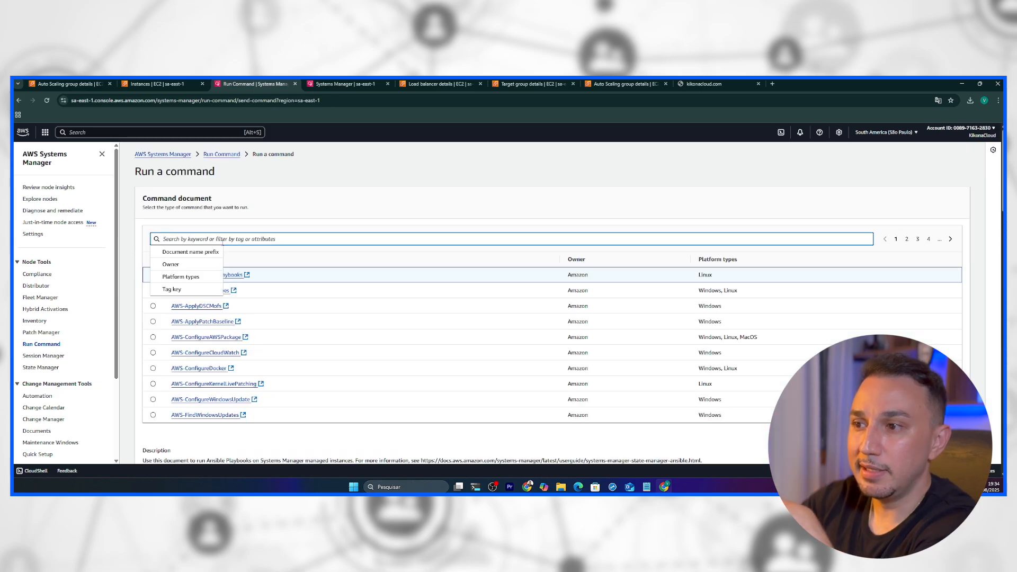
click(250, 222)
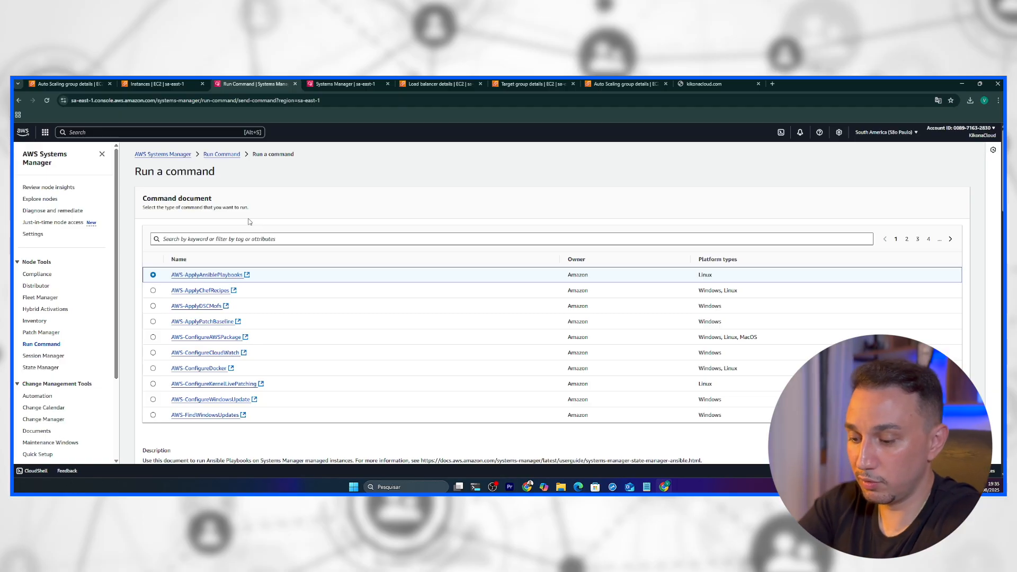
click(212, 239)
text(shell)
key(Return)
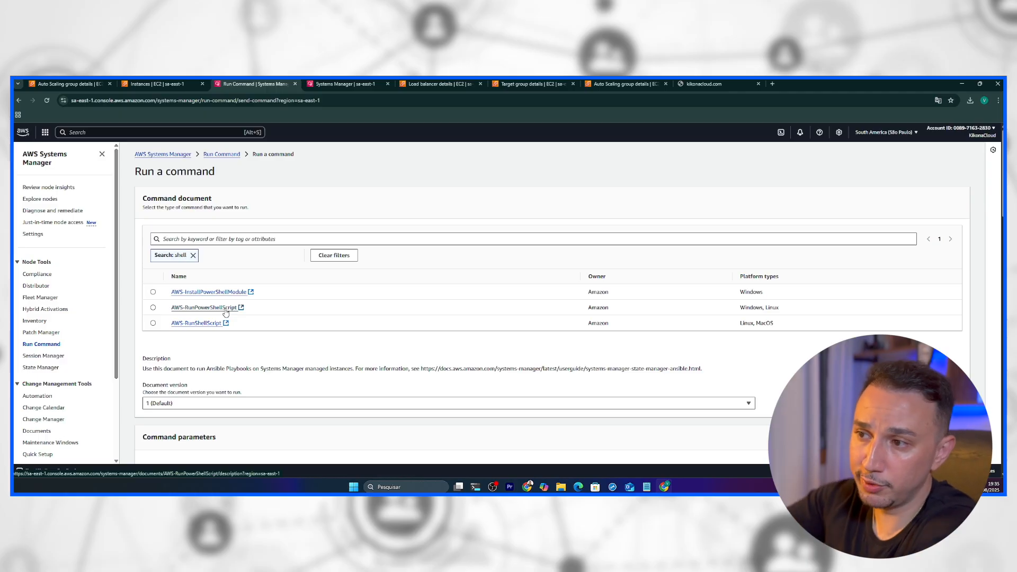
Step: Open the AWS-RunShellScript document's details and start a command based on it
click(197, 324)
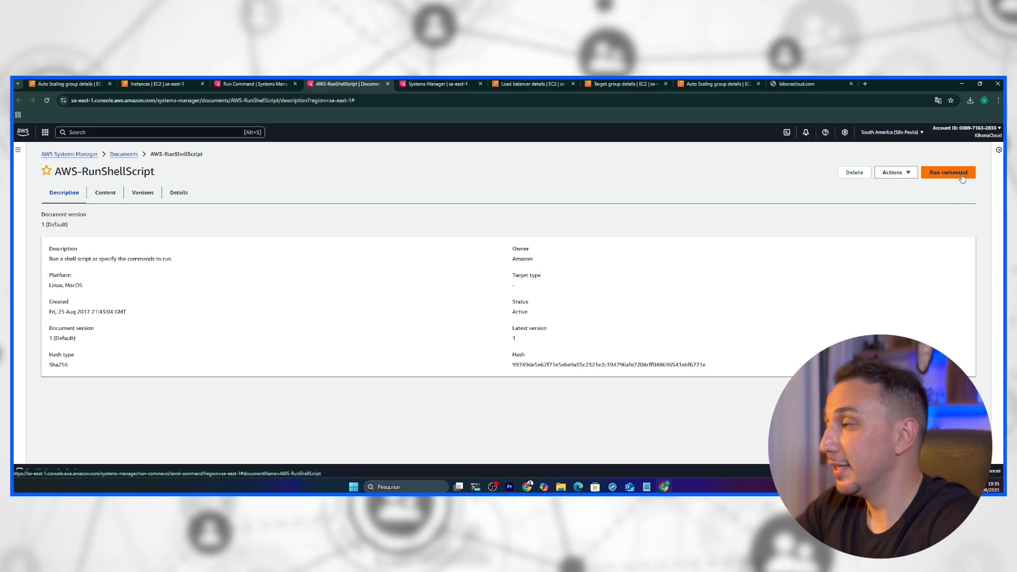
click(962, 174)
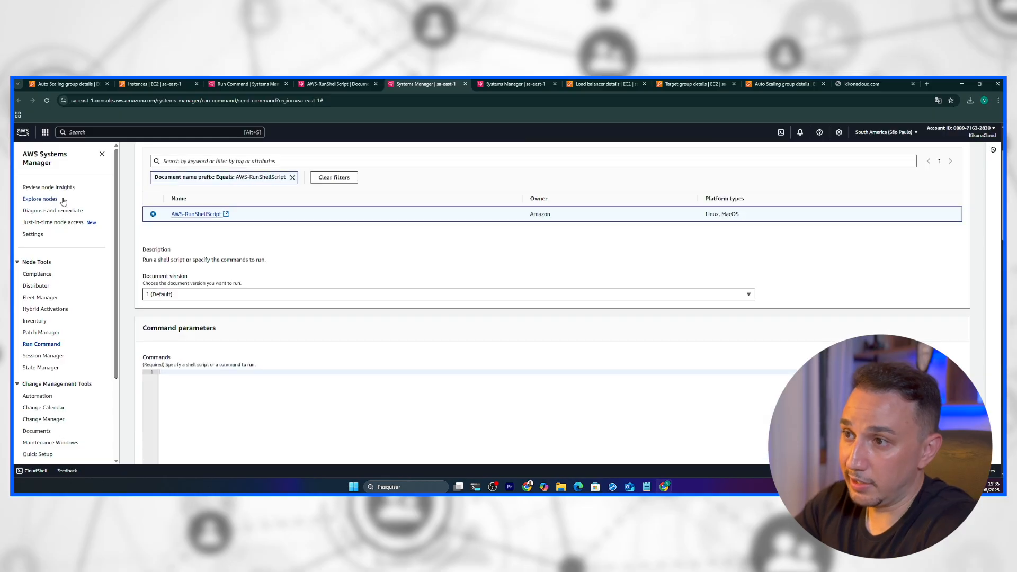
scroll(309, 268, up, 1)
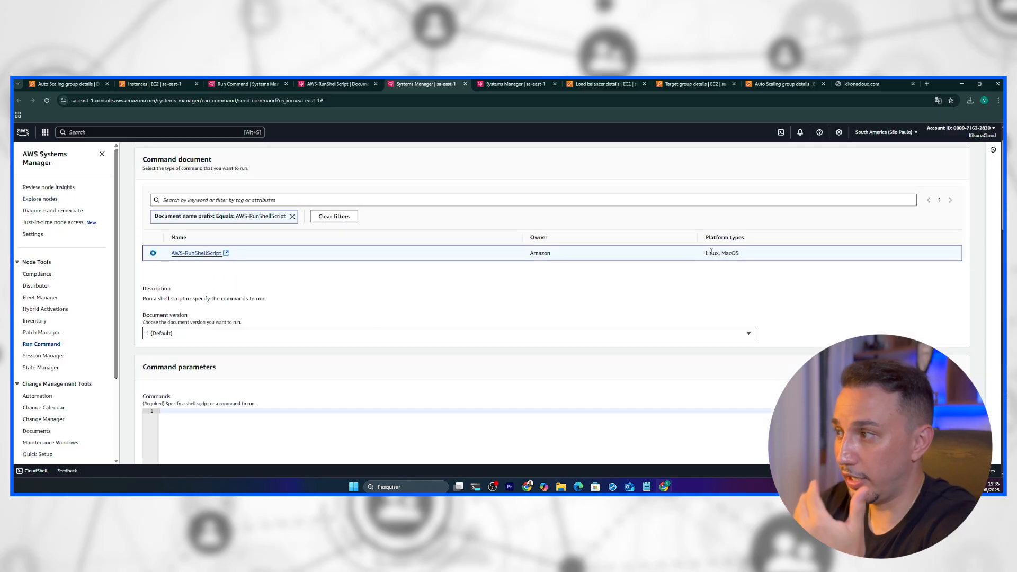
scroll(326, 265, down, 3)
scroll(326, 265, down, 1)
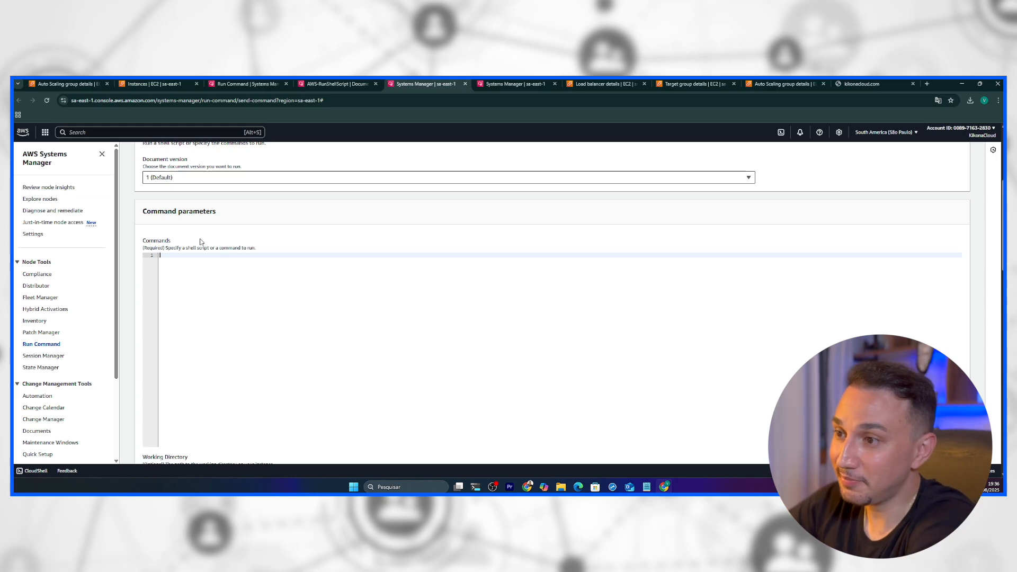
Step: Switch to the Notepad notes and delete the text dnf install -y stress and the extra blank line above the stress --cpu command
click(647, 487)
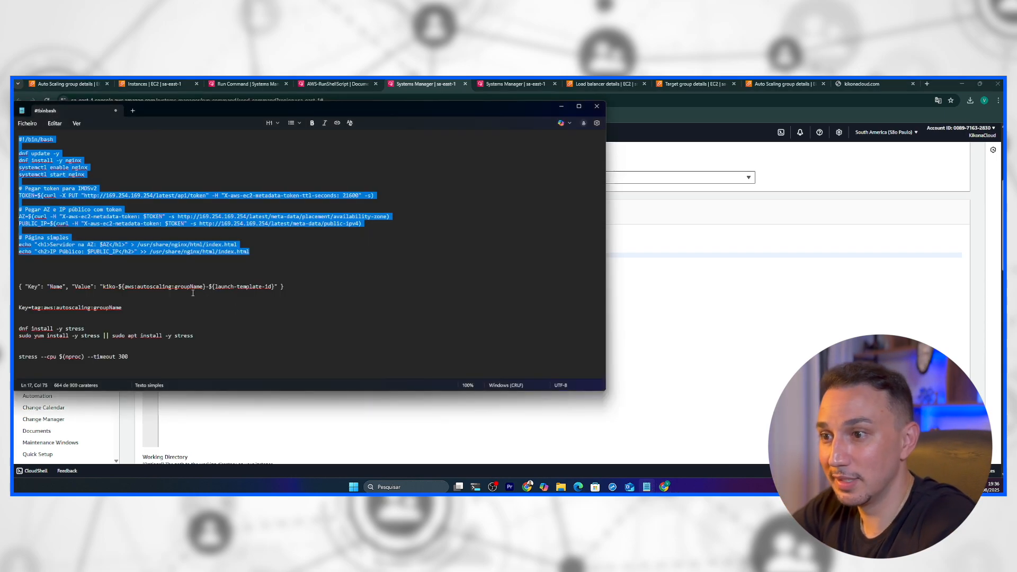
click(141, 302)
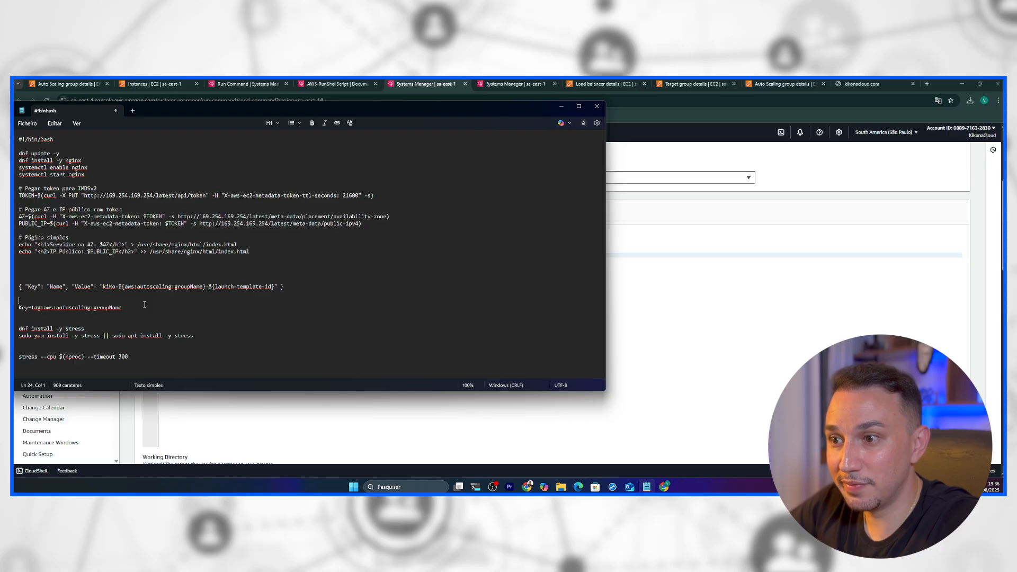
click(202, 336)
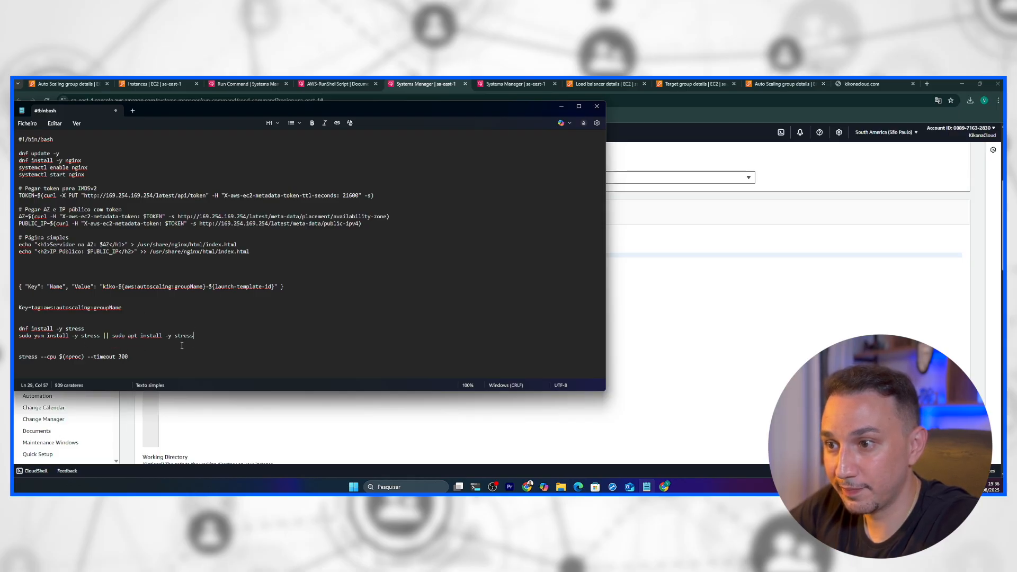
click(114, 346)
key(Delete)
drag(133, 350, 18, 337)
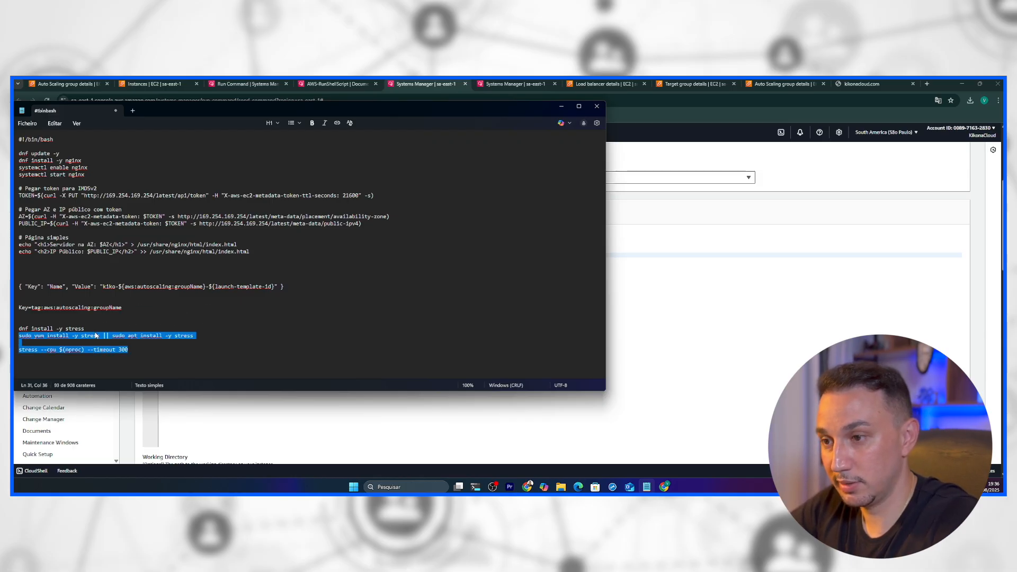
drag(84, 328, 18, 332)
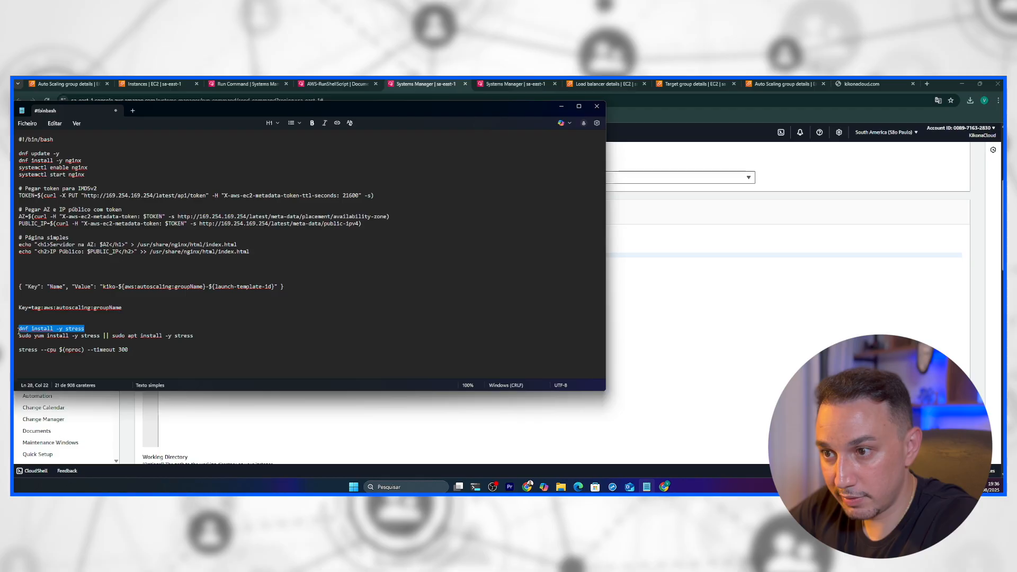
key(Delete)
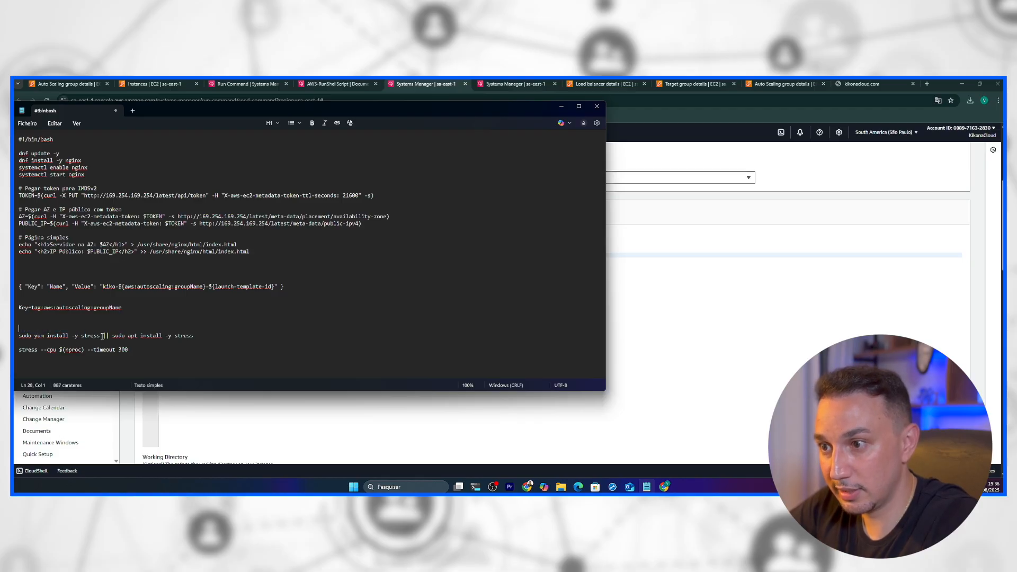
Step: Copy the sudo yum/apt install stress line and stress --cpu $(nproc) --timeout 300 from the notes into the command parameters' Commands field
drag(99, 336, 34, 337)
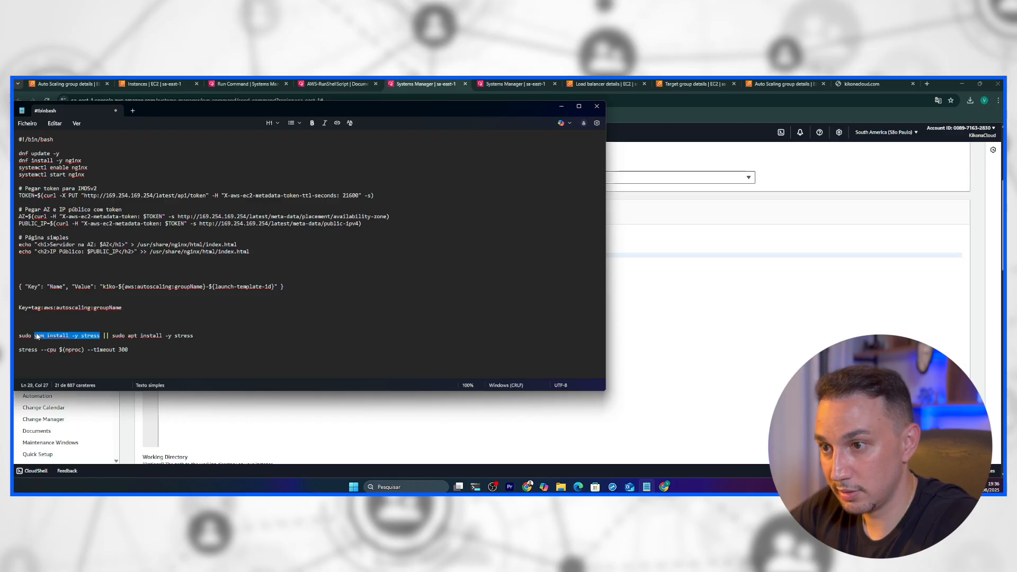
drag(132, 347, 19, 335)
key(ctrl+c)
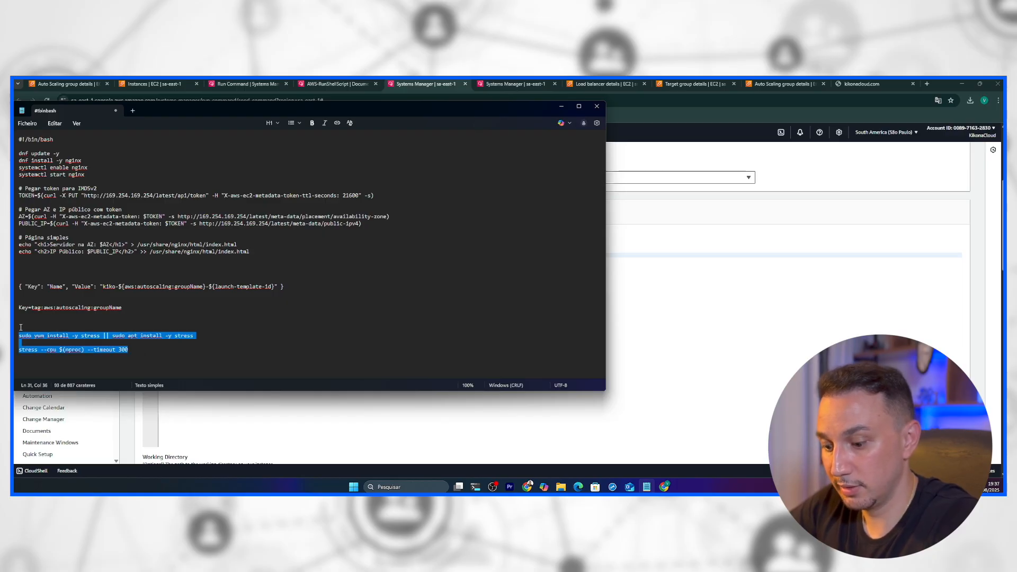
click(639, 359)
key(ctrl+v)
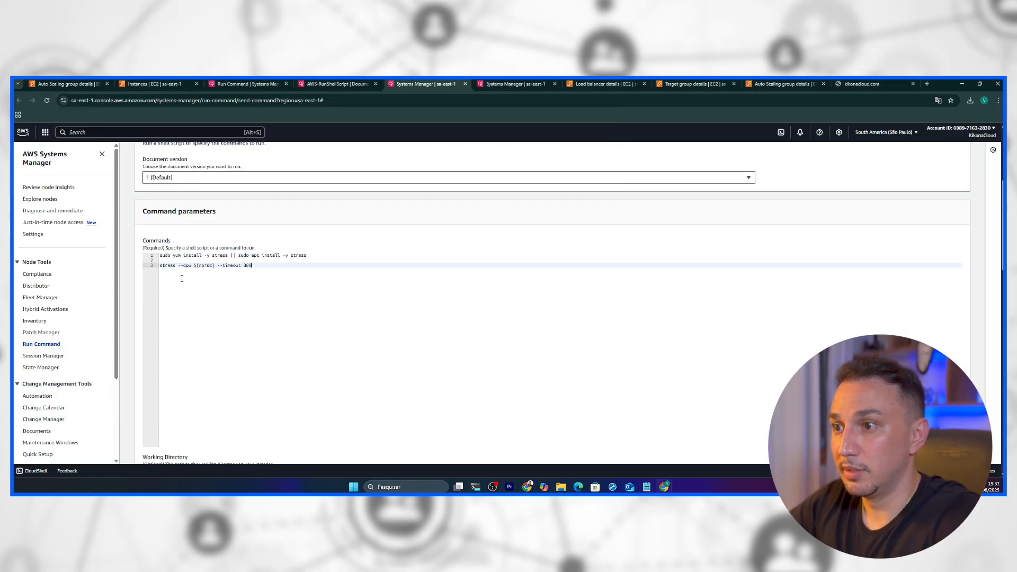
click(179, 260)
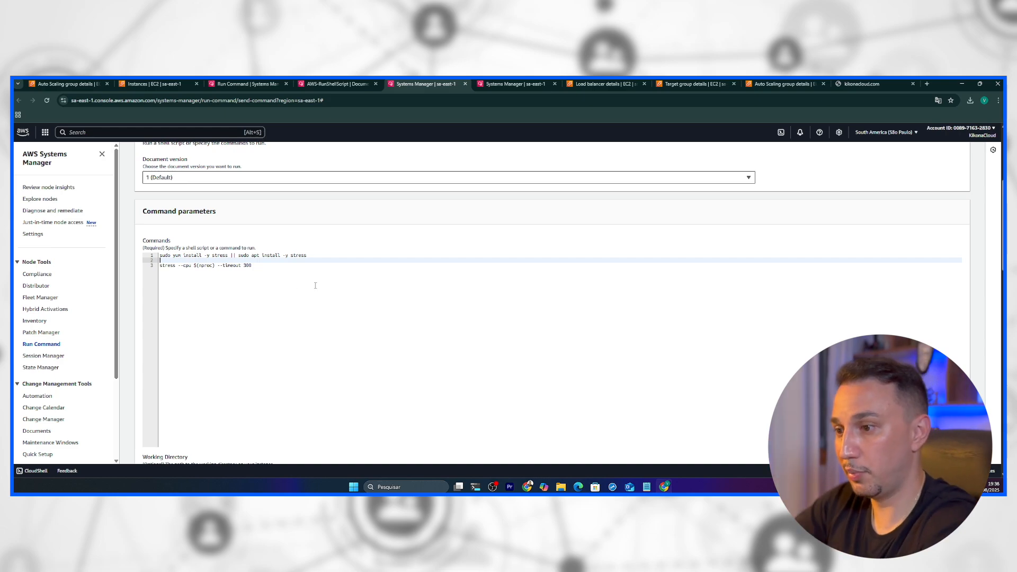
Step: Look at the instances offered for manual target selection, then return to specifying instance tags
scroll(312, 284, down, 1)
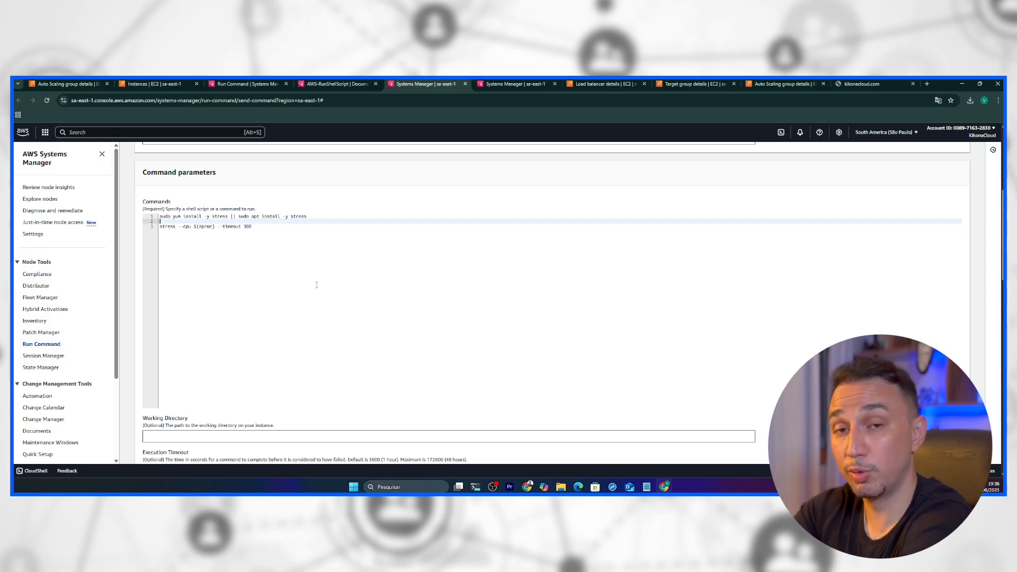
scroll(316, 285, down, 4)
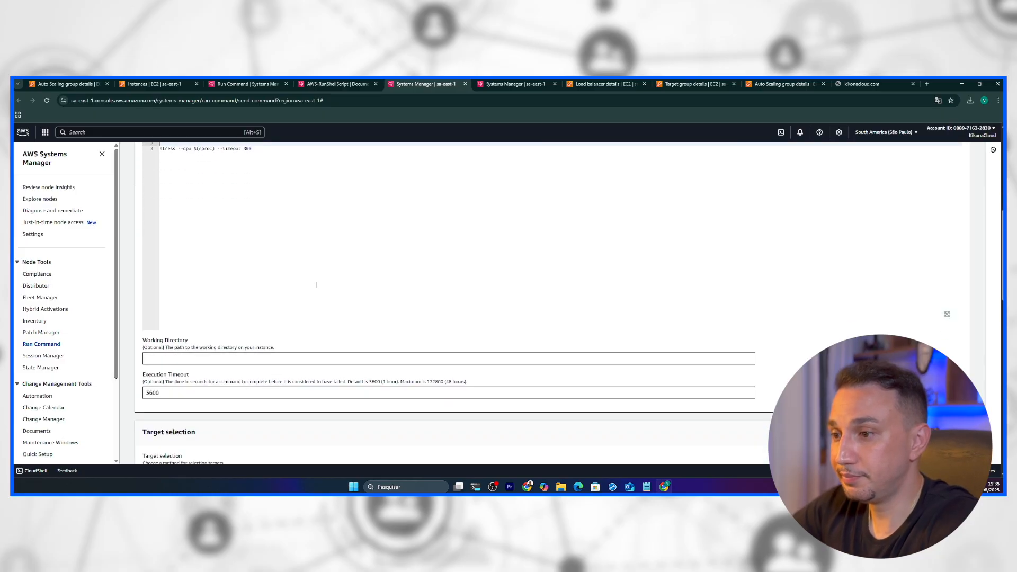
scroll(315, 301, down, 2)
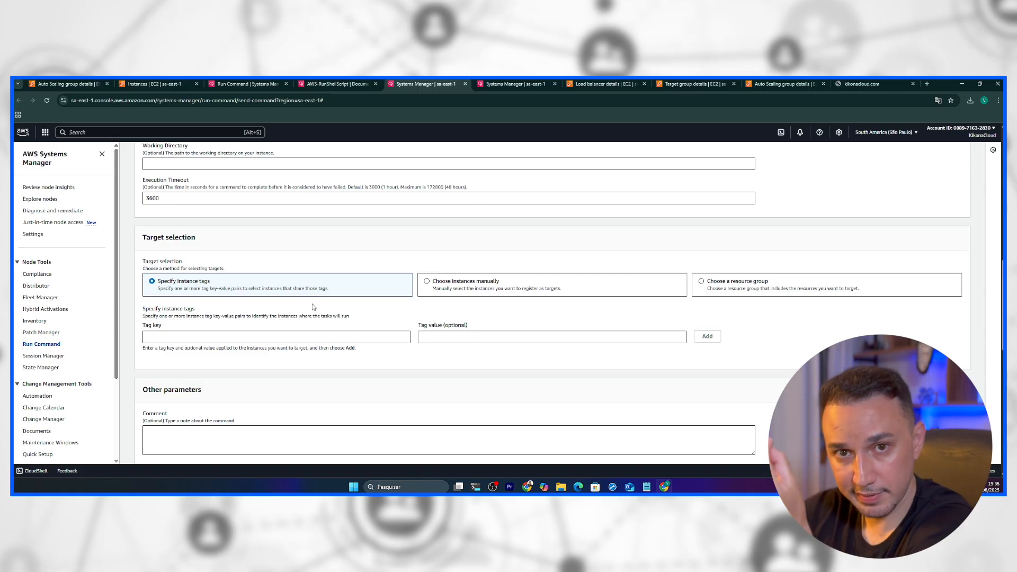
click(432, 282)
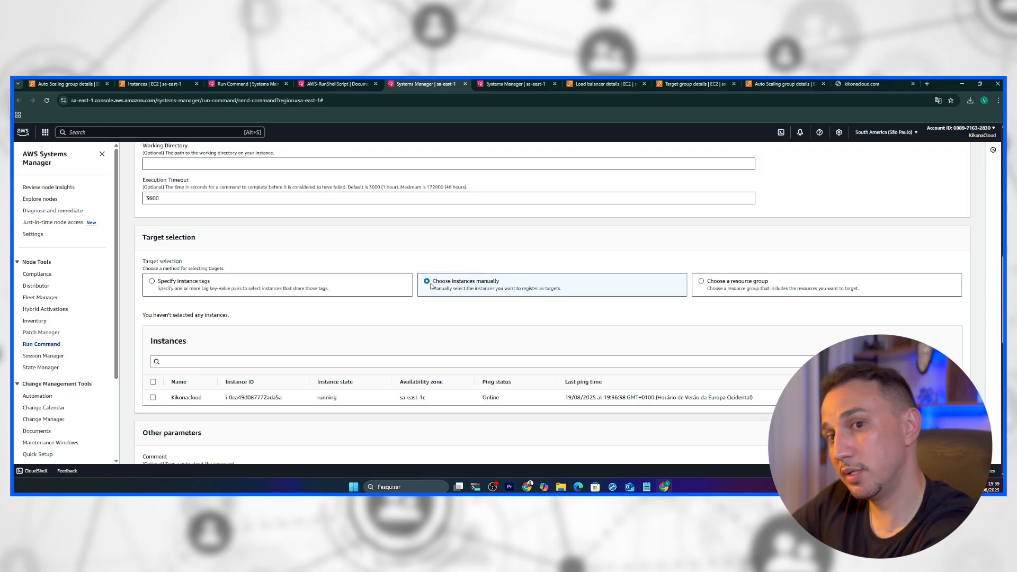
click(232, 284)
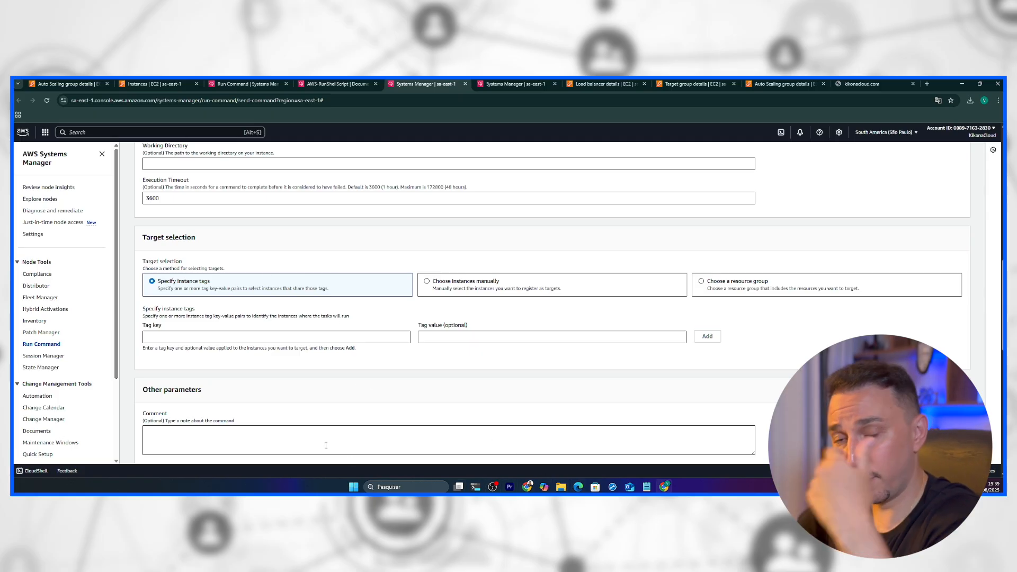
Step: Copy tag:aws:autoscaling:groupName from the Notepad notes and paste it as the target's tag key
click(647, 487)
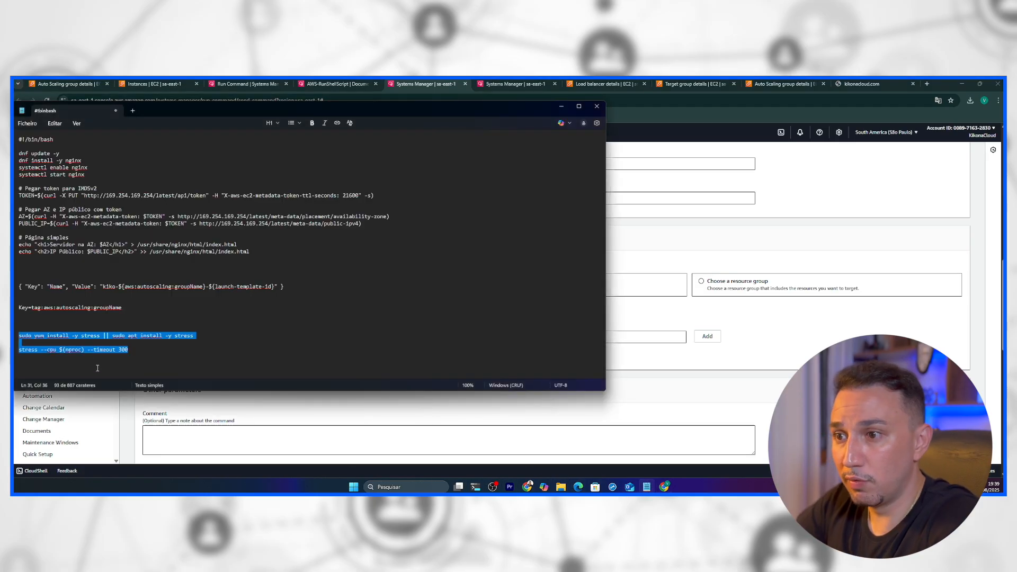
click(66, 317)
drag(123, 308, 33, 310)
key(ctrl+c)
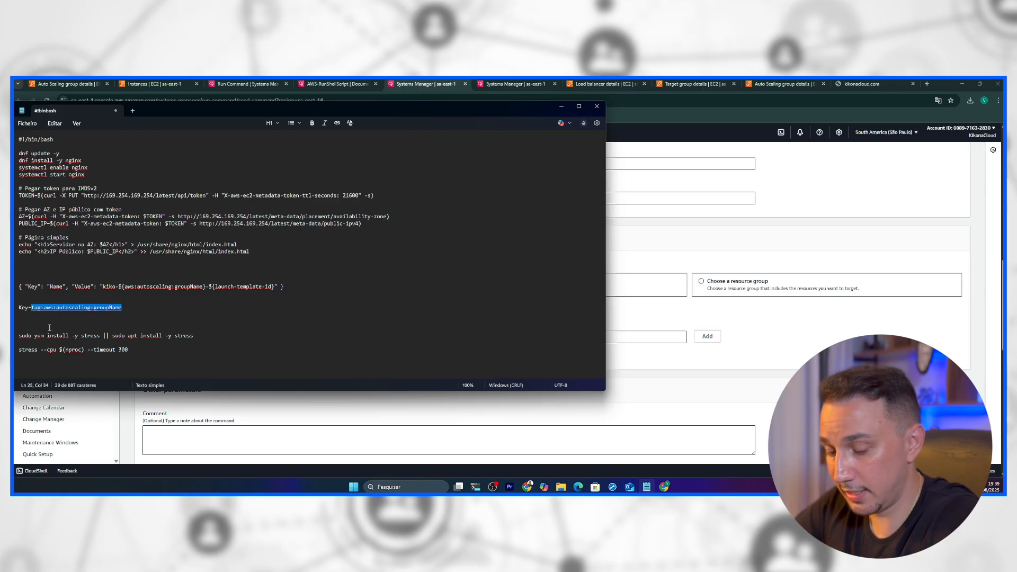
click(636, 338)
click(286, 335)
key(ctrl+v)
drag(146, 337, 227, 337)
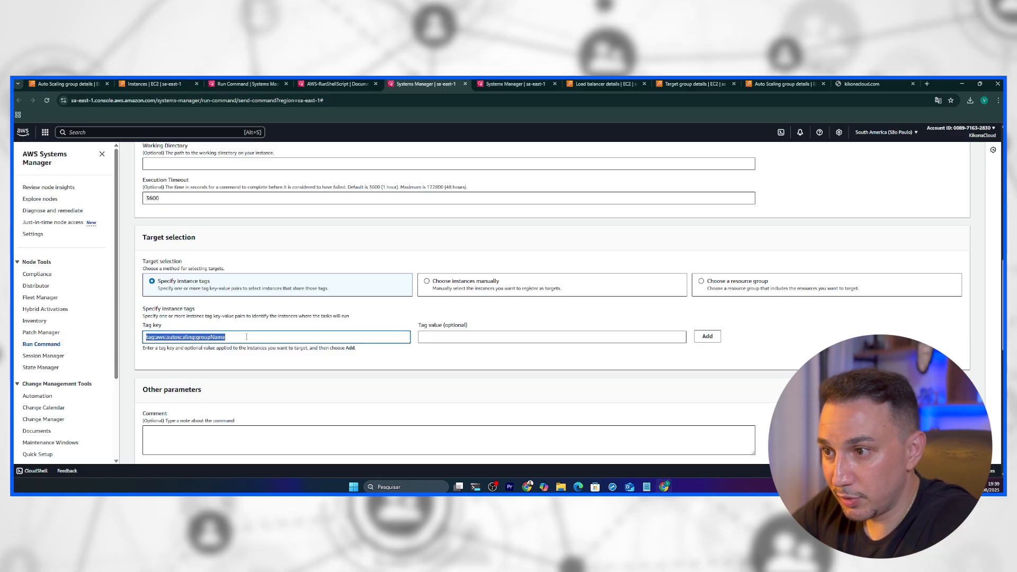
click(286, 336)
Step: Set the tag value to asg-kikonacloud and add the tag pair to the command's targets
click(444, 339)
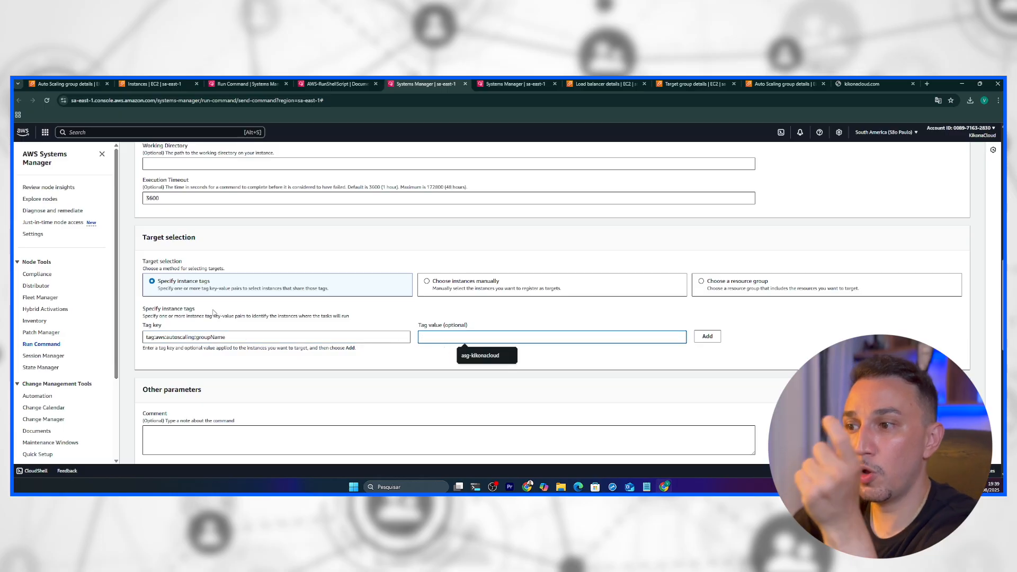
double_click(215, 337)
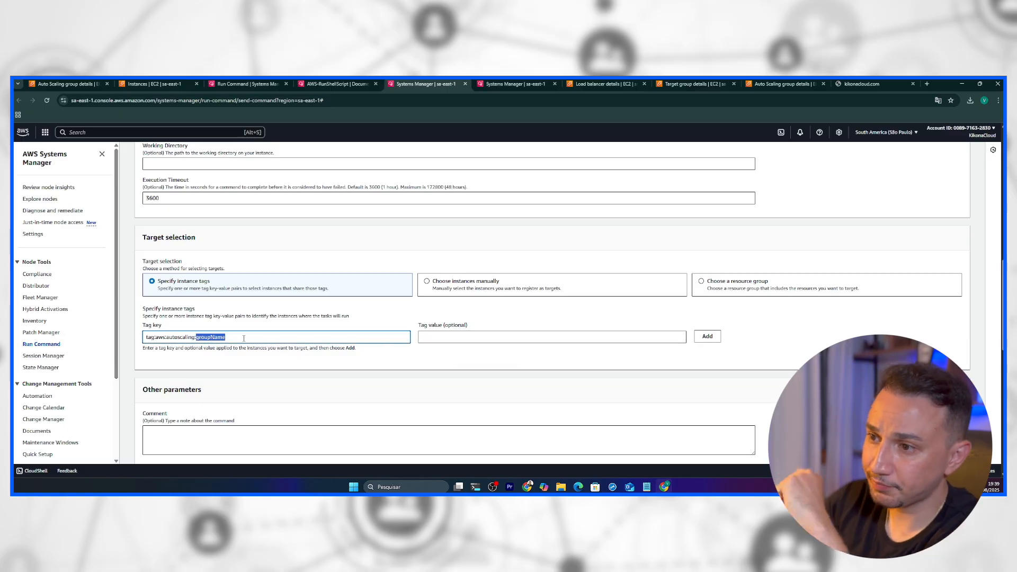
click(148, 337)
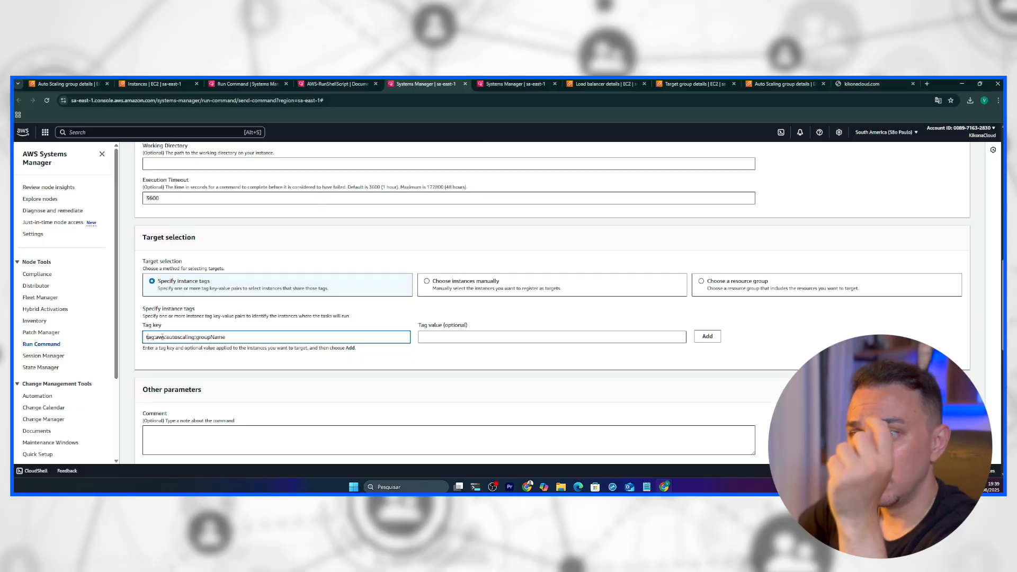
double_click(171, 337)
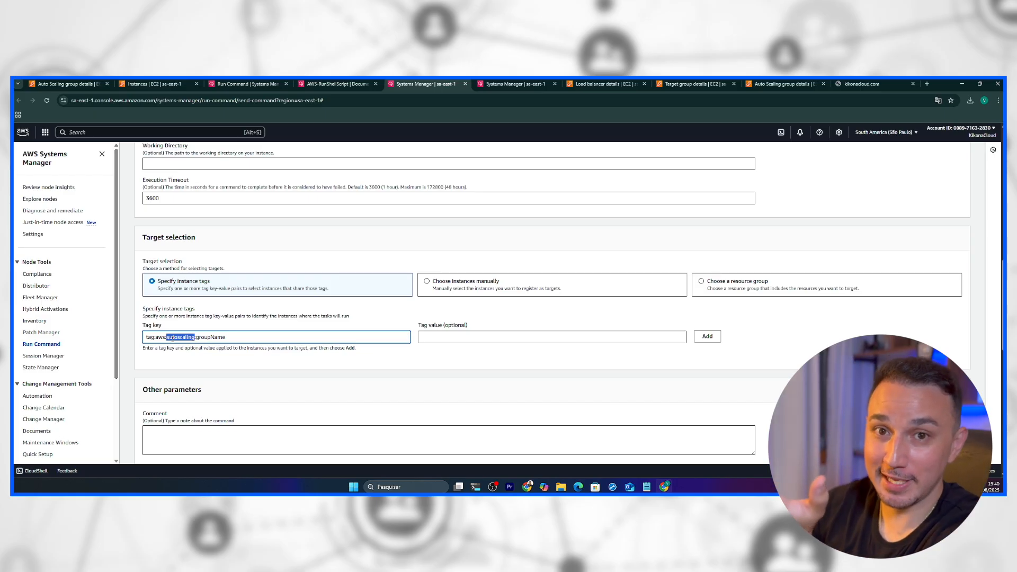
click(314, 311)
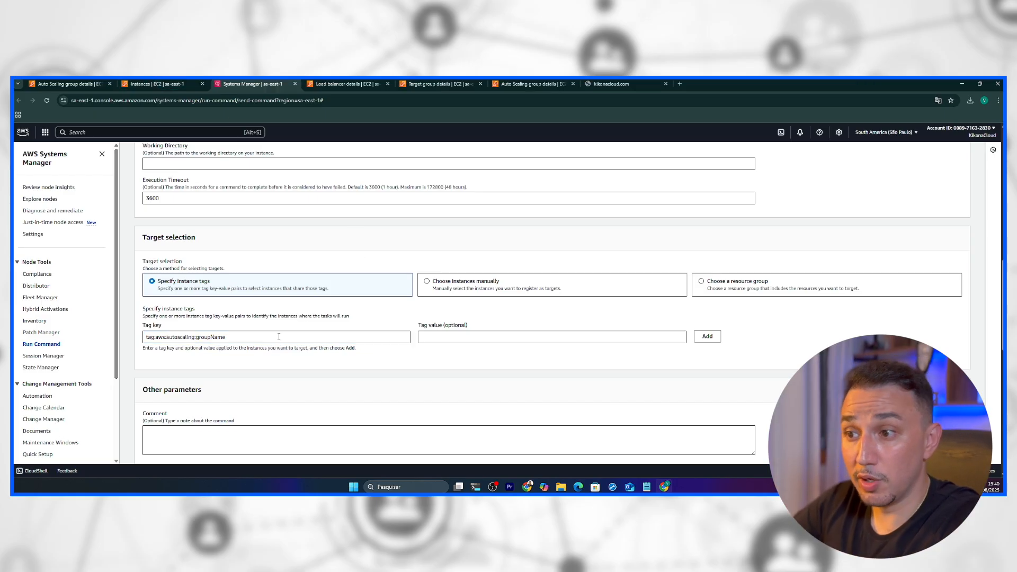
click(440, 376)
click(480, 394)
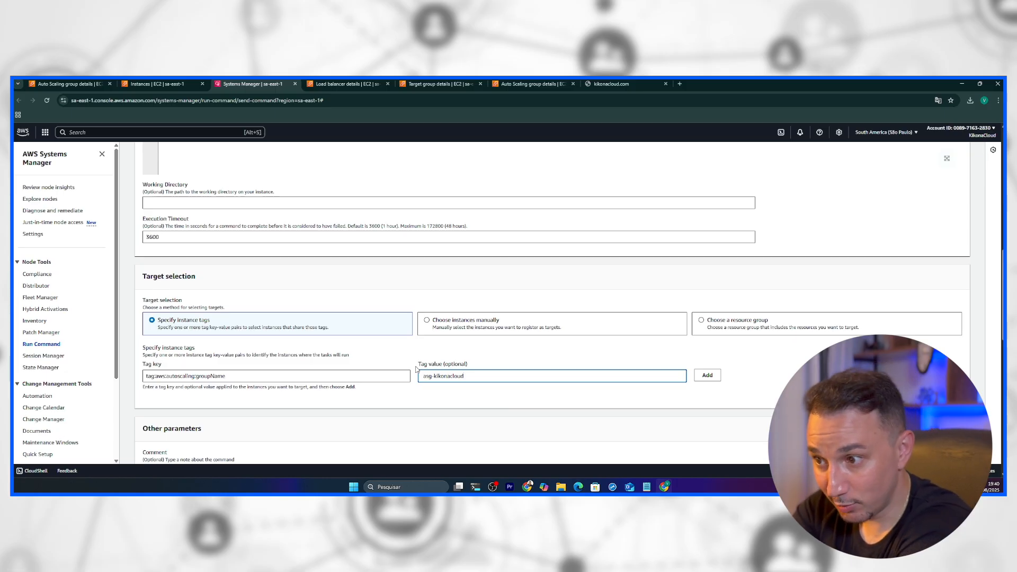
scroll(417, 370, down, 2)
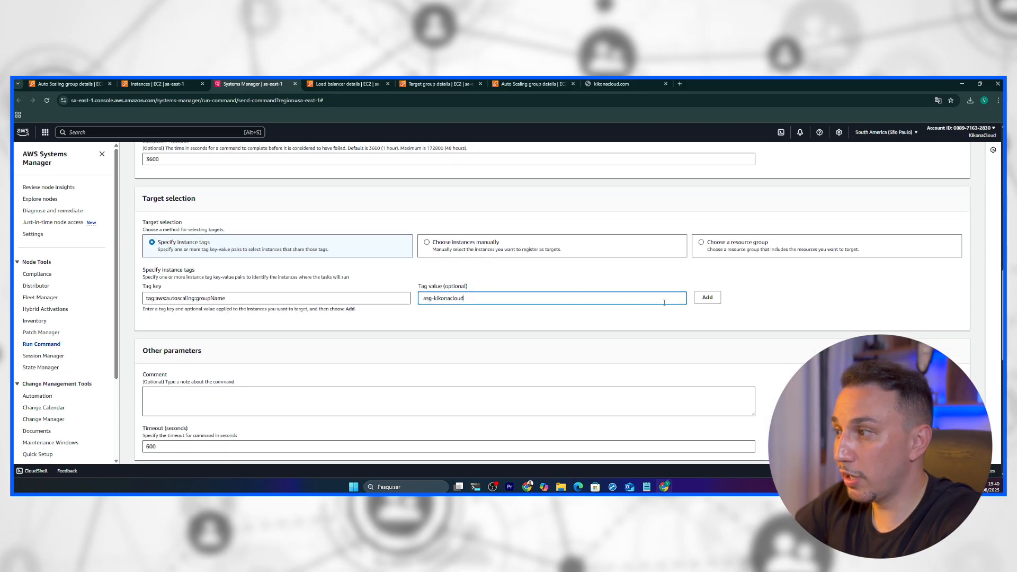
click(706, 297)
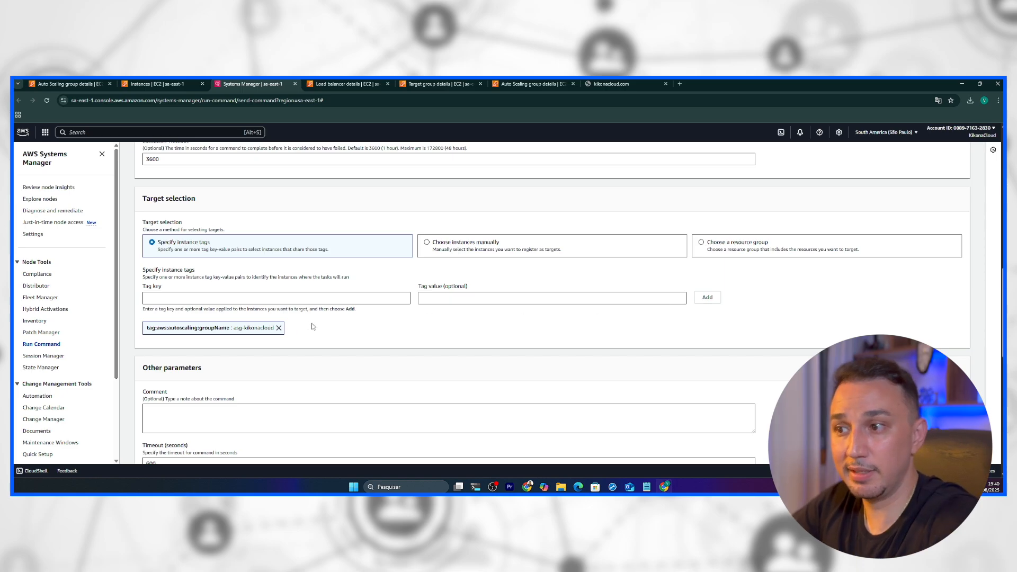
Step: Send the command to the instances matching the target tag and check its overall status
scroll(335, 312, down, 2)
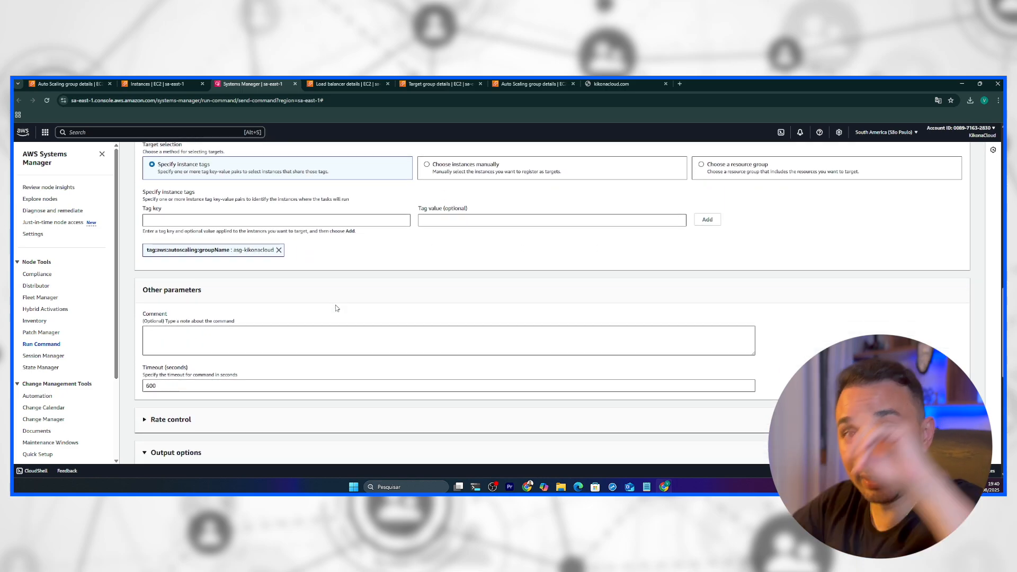
scroll(336, 305, down, 2)
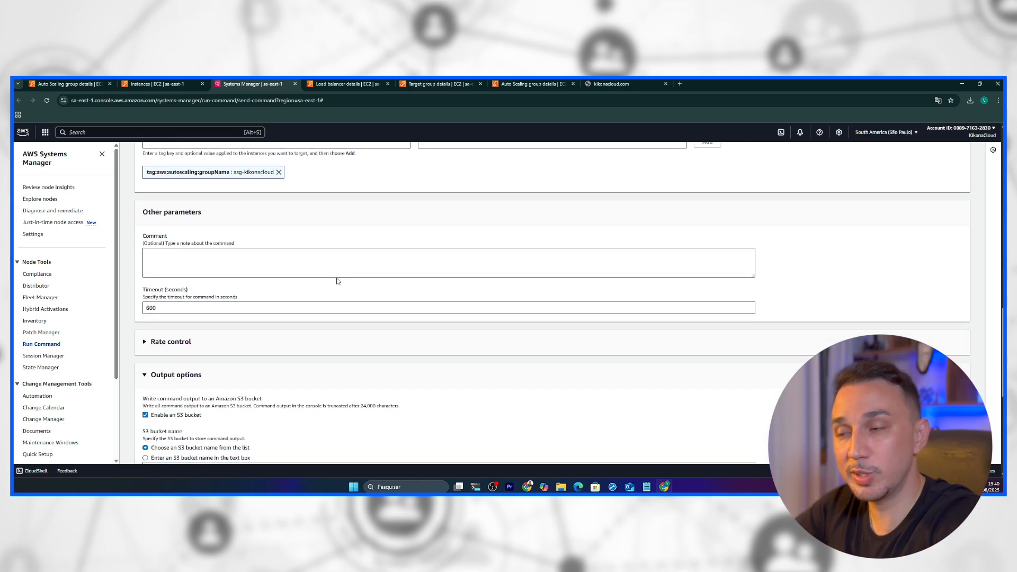
scroll(382, 281, down, 7)
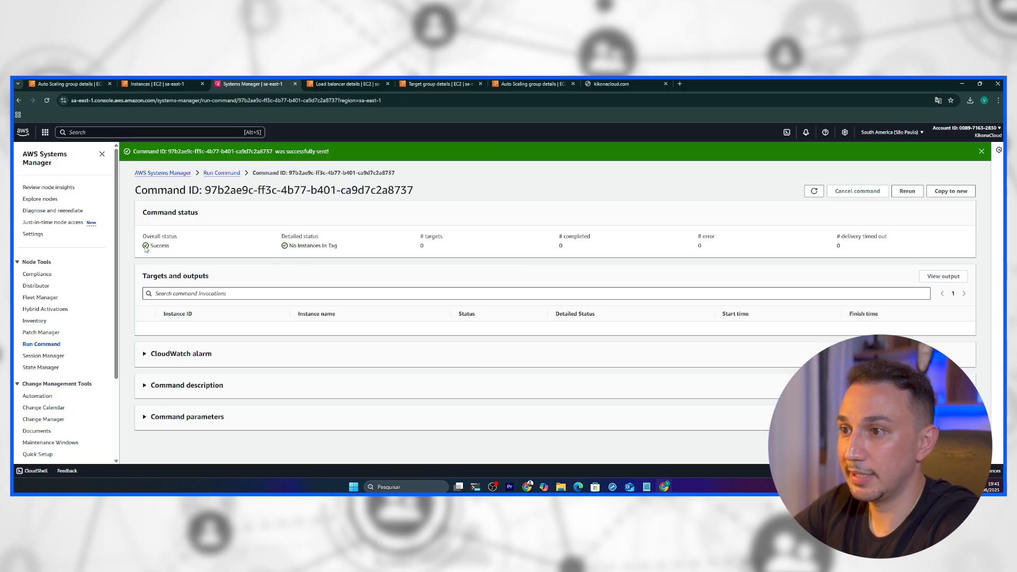
double_click(159, 245)
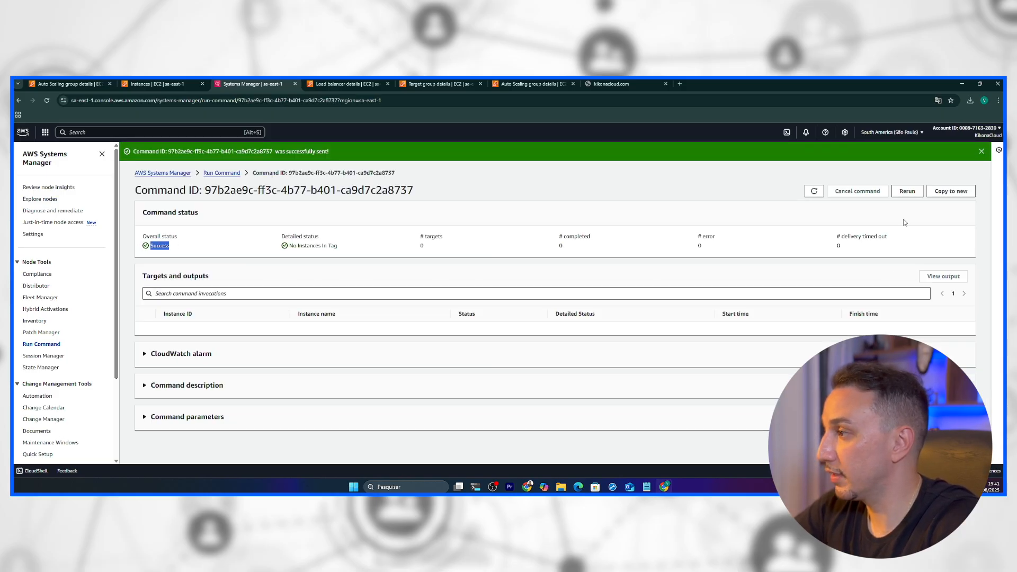
Step: Copy the sent command to a new one and remove its tag:aws:autoscaling:groupName target tag
click(945, 192)
scroll(353, 276, down, 2)
scroll(353, 276, down, 8)
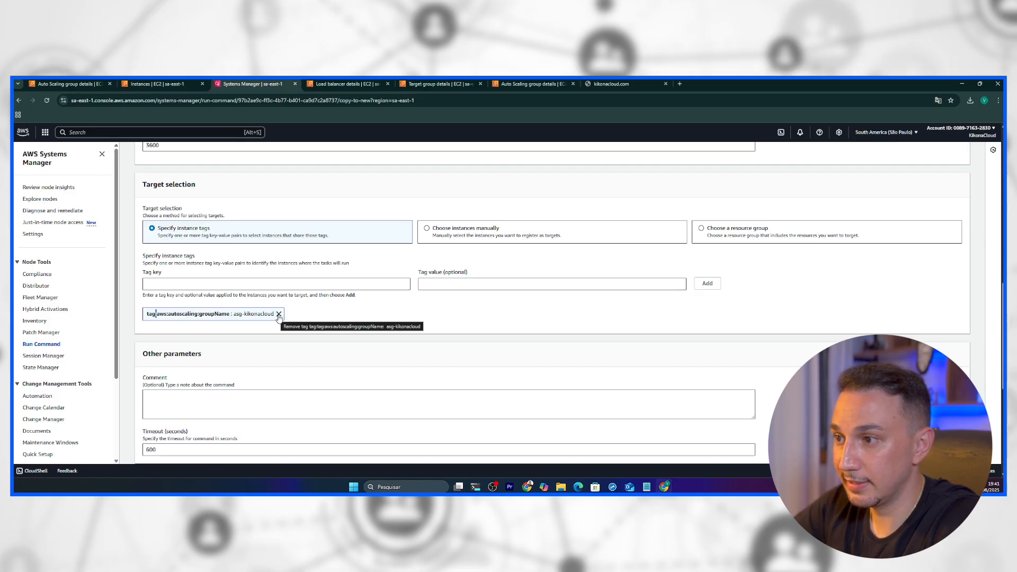
click(279, 314)
Step: Add the target tag aws:autoscaling:groupName with the value asg-kikonacloud and run the command
click(201, 284)
click(200, 317)
click(461, 285)
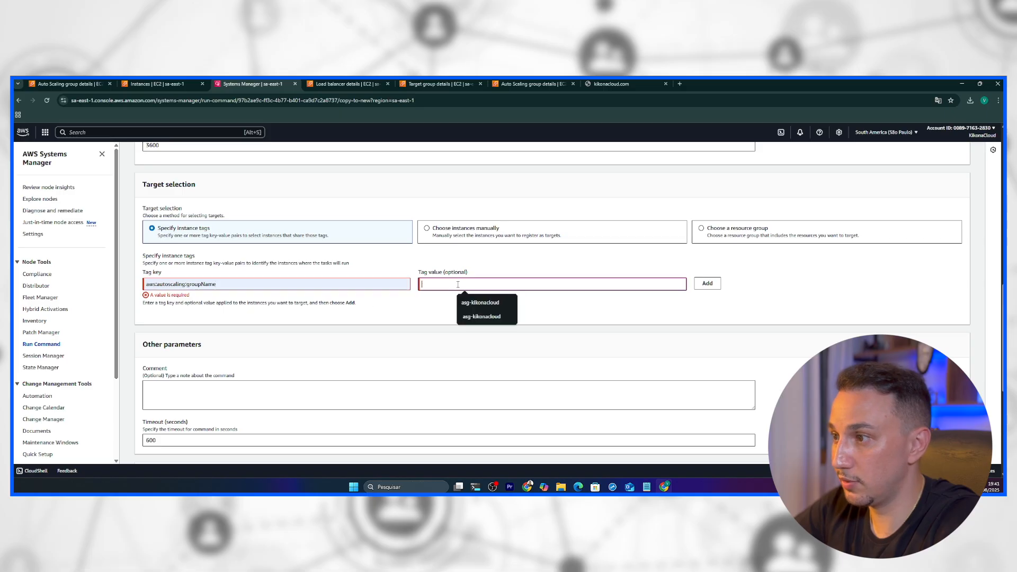
click(484, 306)
click(708, 284)
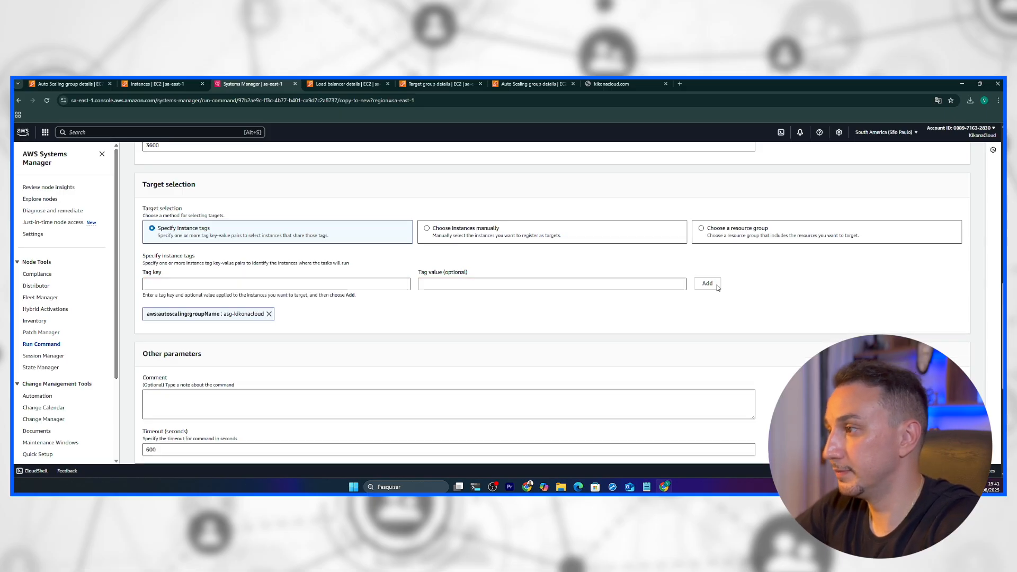
scroll(718, 288, down, 5)
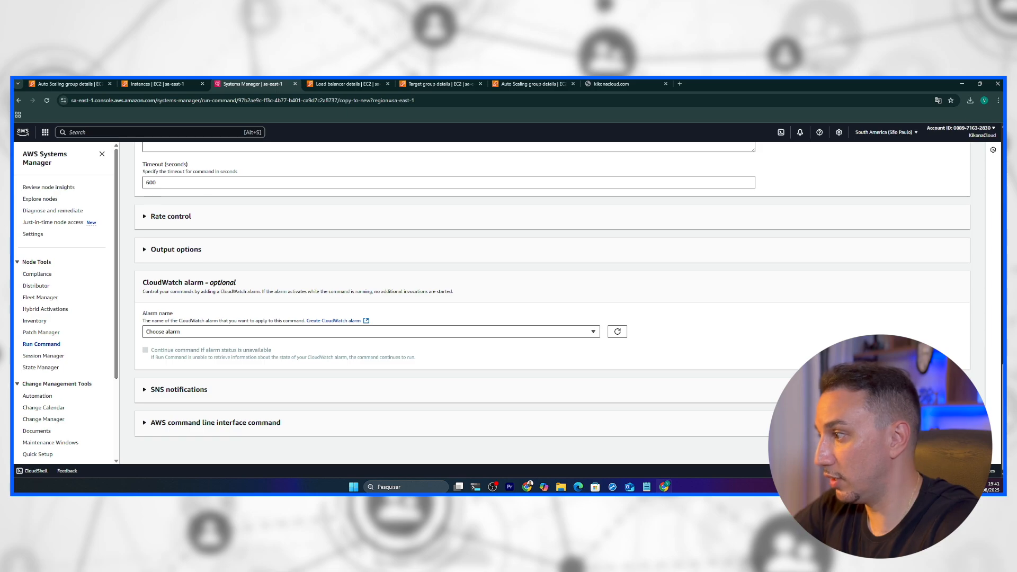
click(958, 451)
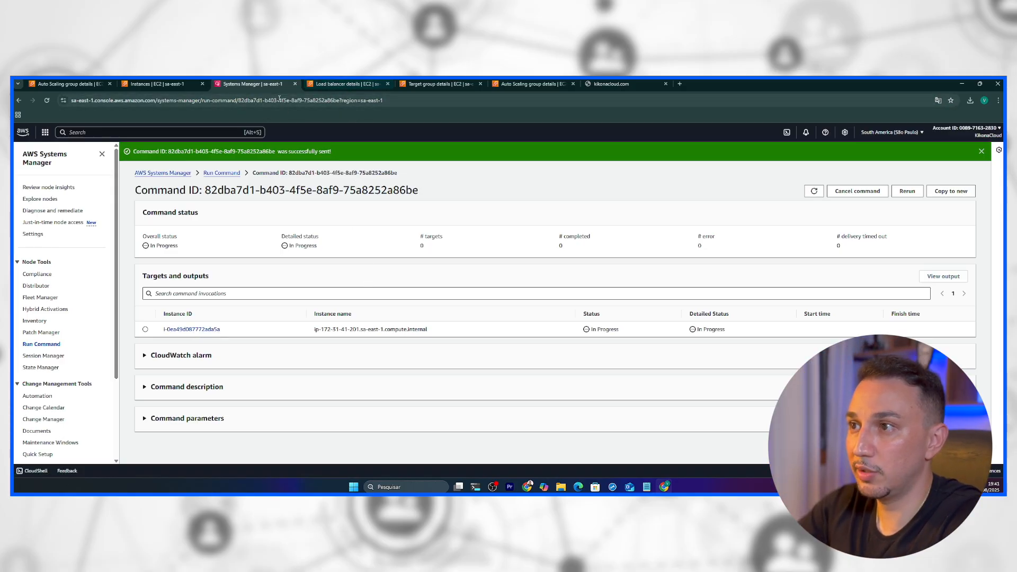
Step: Open CloudWatch in a new browser tab and show the details of the asg-kikonacloud AlarmHigh alarm
click(164, 132)
text(clouwatch)
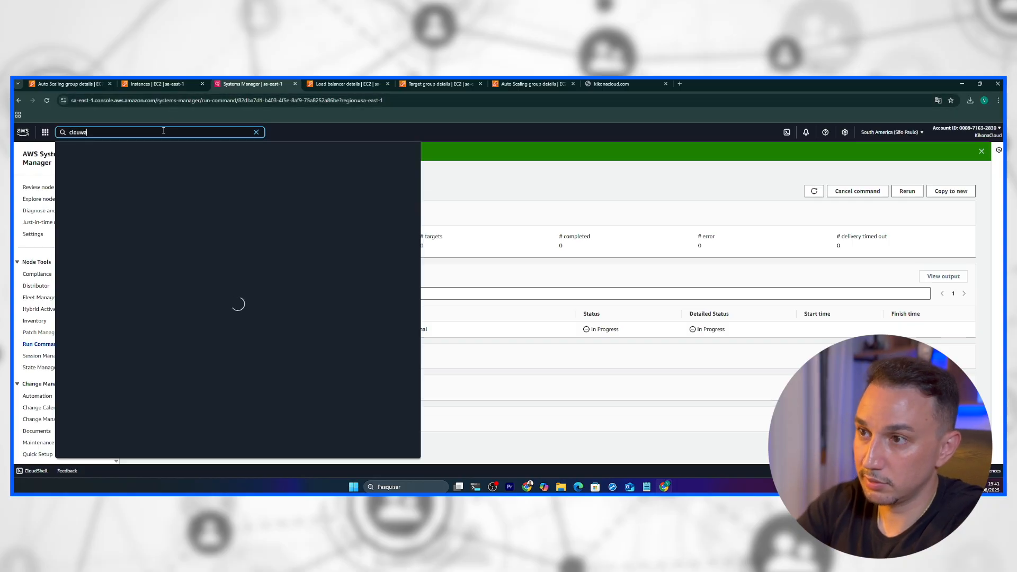
right_click(205, 176)
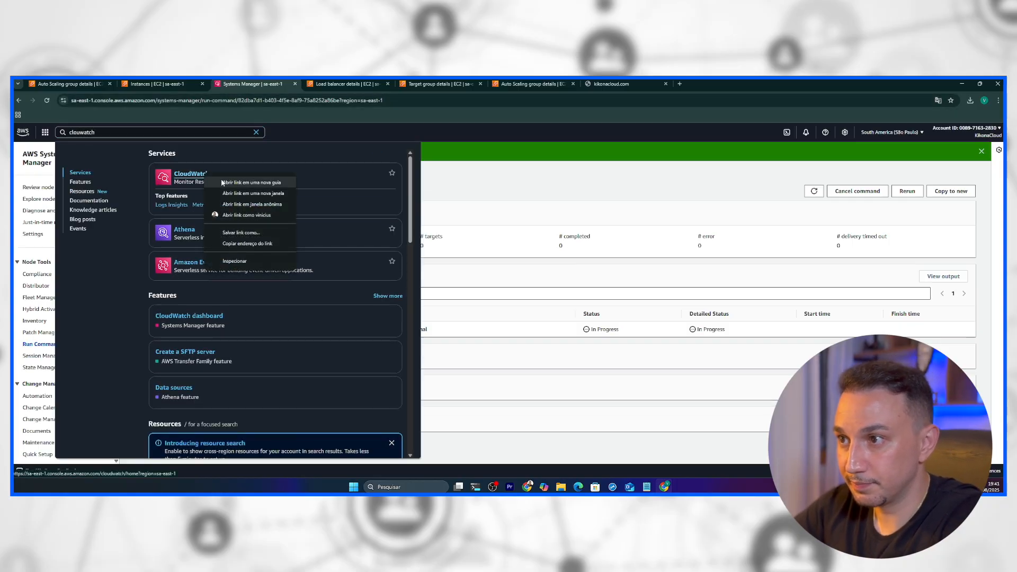
click(235, 182)
click(352, 83)
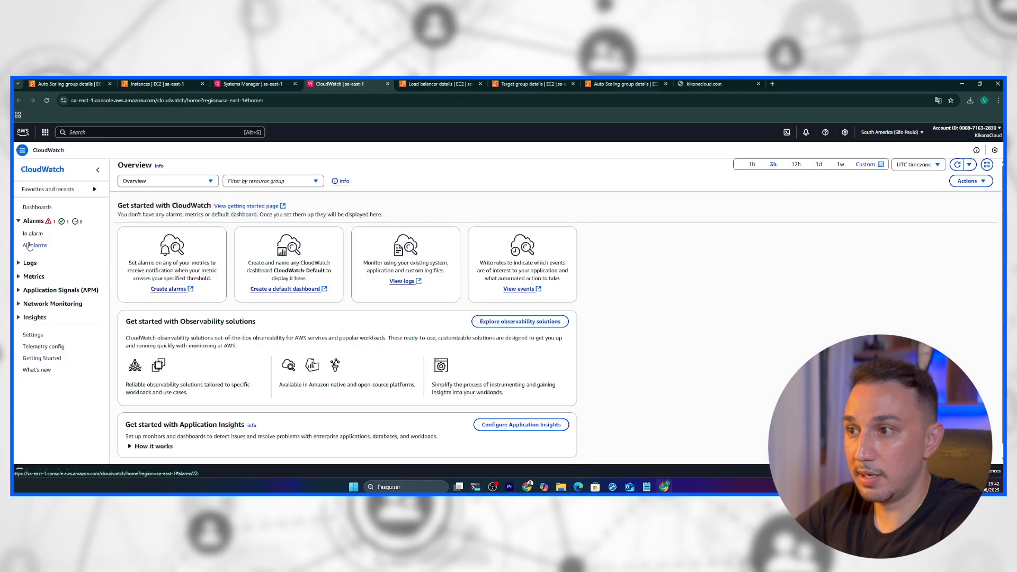
click(30, 246)
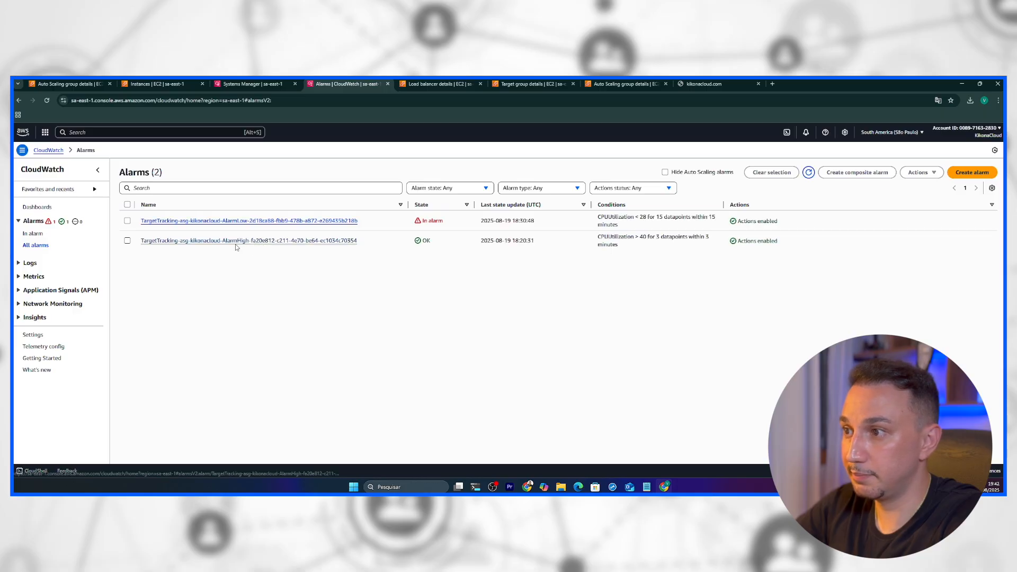
click(186, 241)
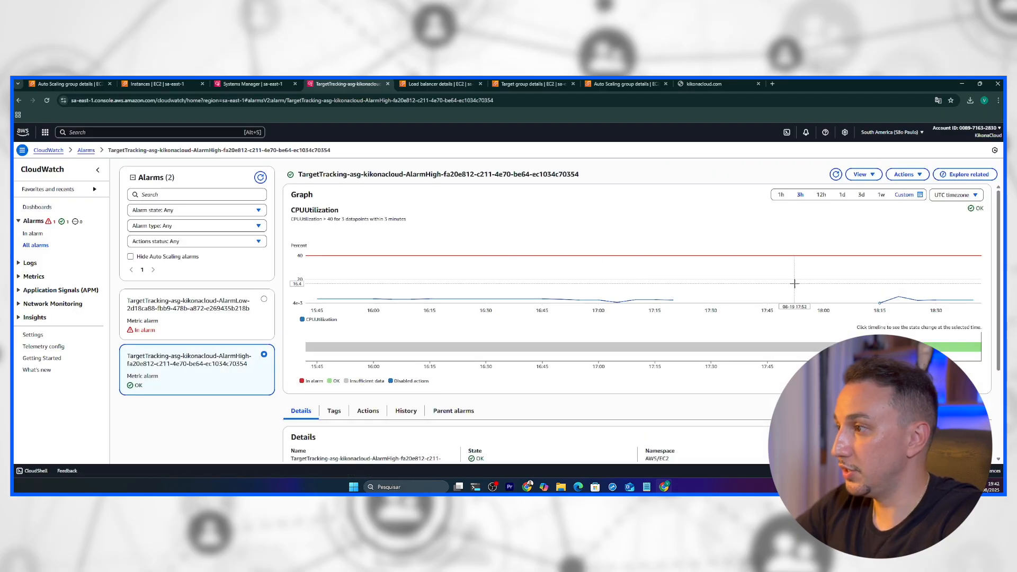
Step: Set the alarm's CPUUtilization graph to the last 5 minutes, inspect its datapoint and refresh the graph
click(781, 195)
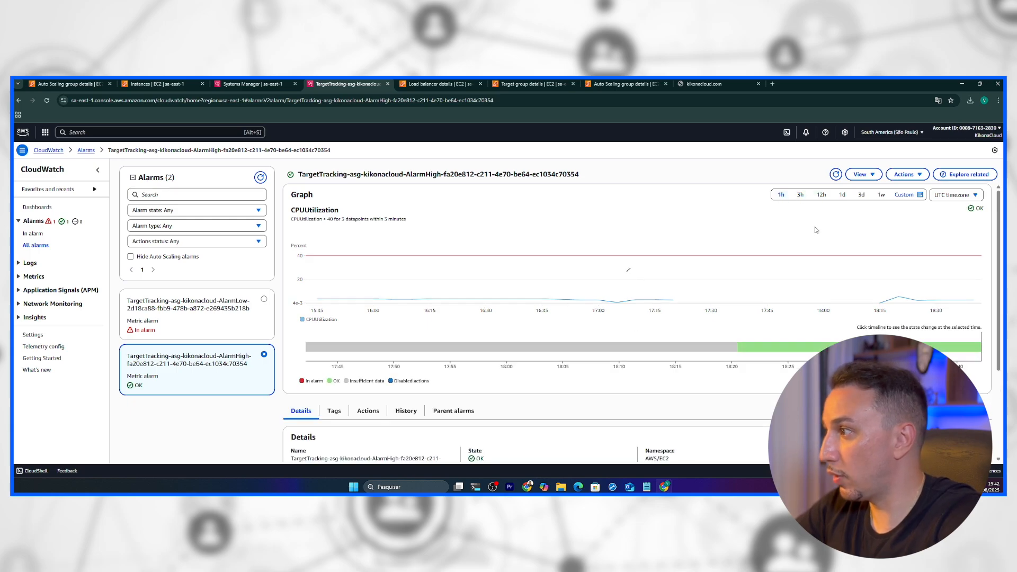
click(901, 195)
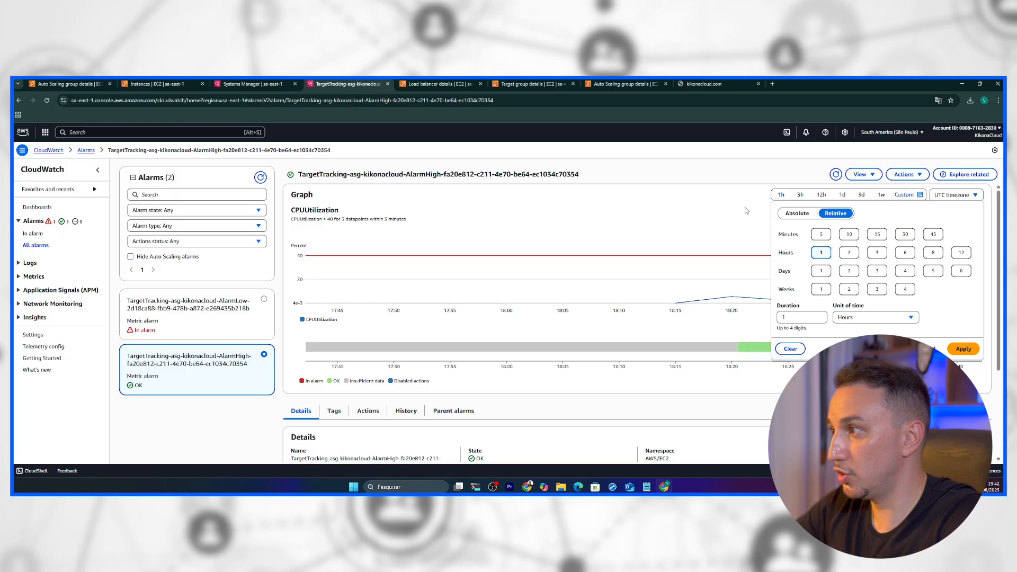
click(901, 195)
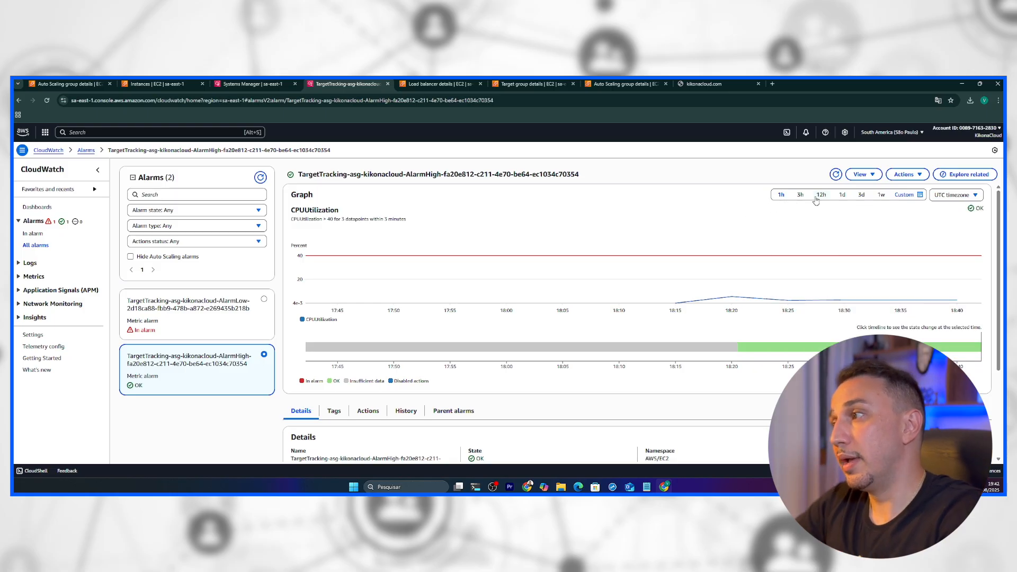
click(902, 200)
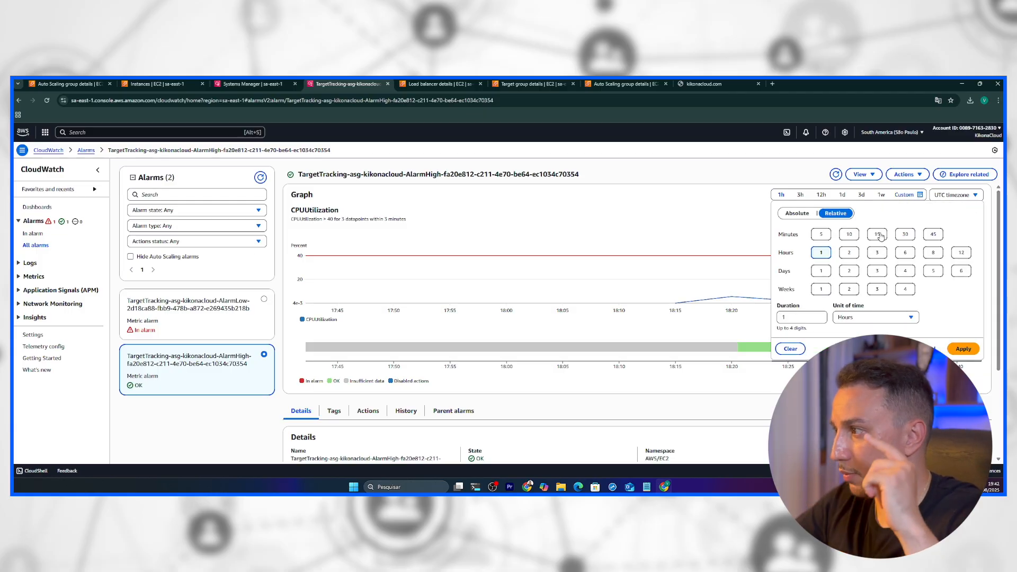
click(821, 236)
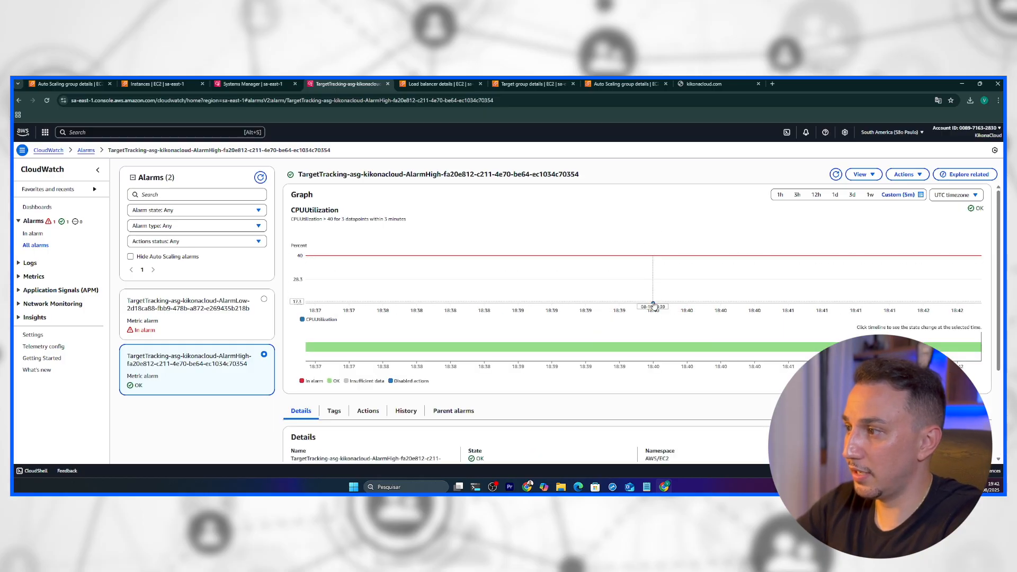
mouse_move(653, 305)
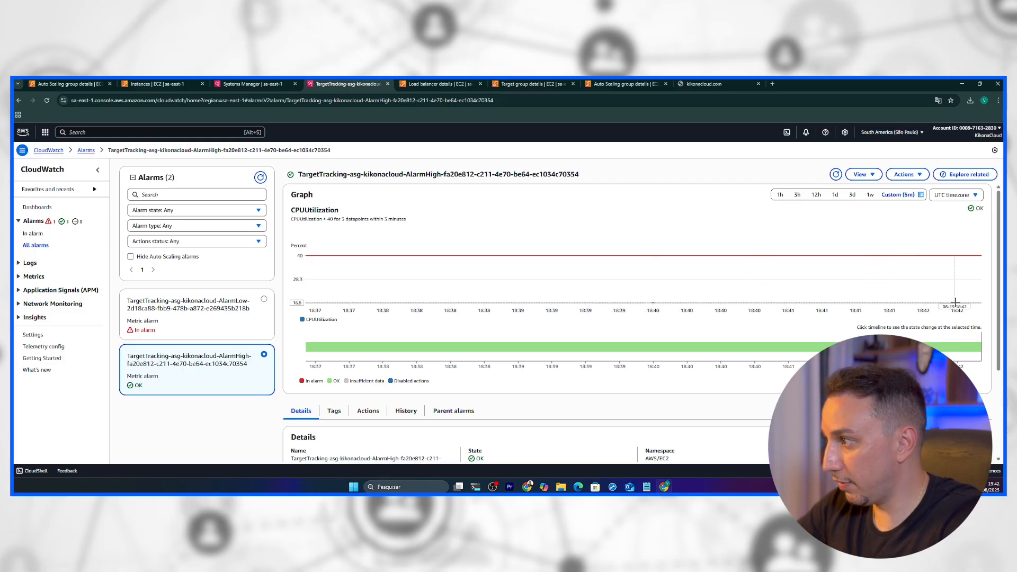
click(836, 174)
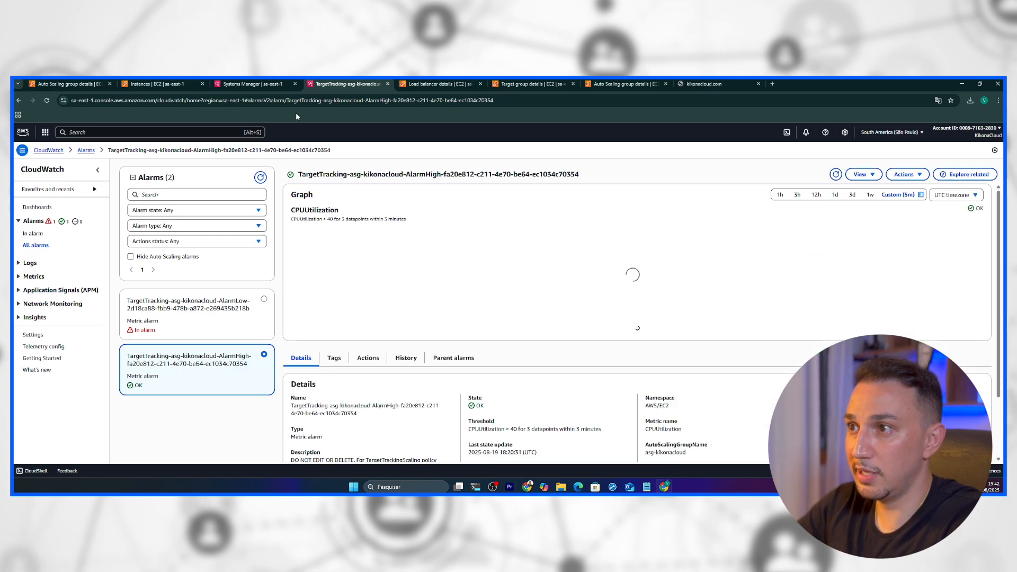
Step: Check the command's progress in Systems Manager, then connect to the running Kikonacloud EC2 instance through Session Manager
click(267, 86)
click(481, 205)
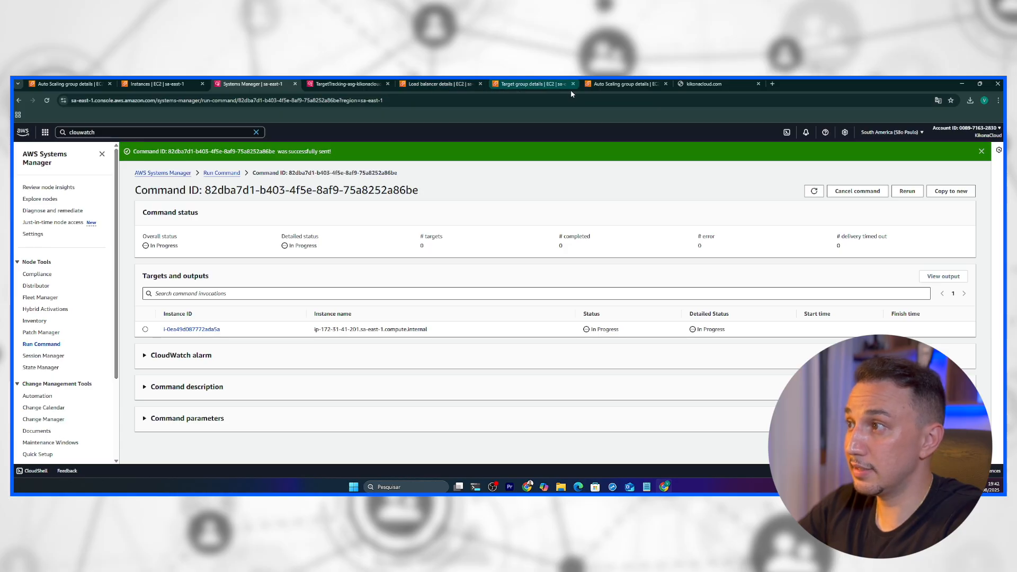
click(159, 83)
click(519, 293)
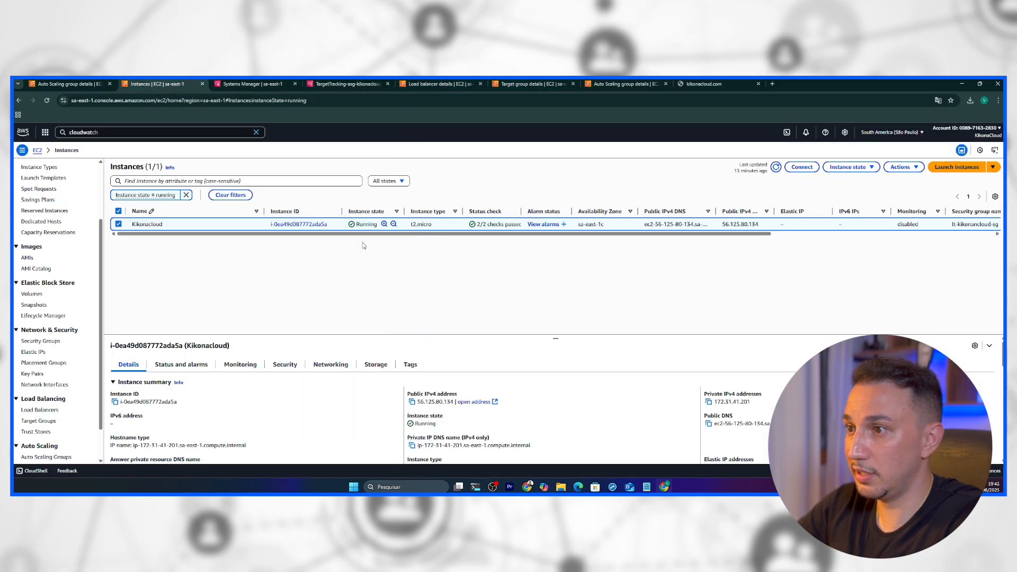
click(777, 167)
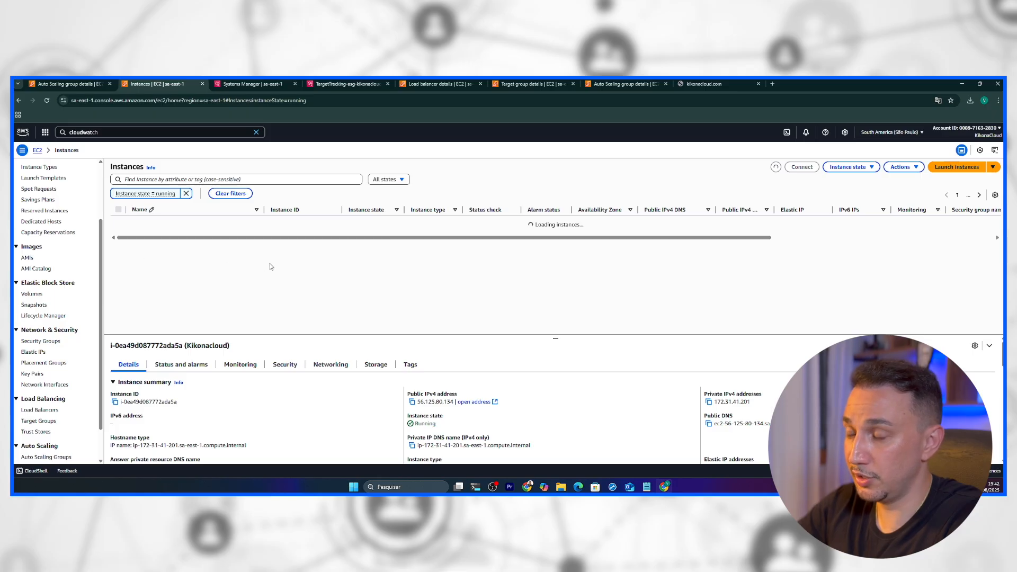
click(802, 167)
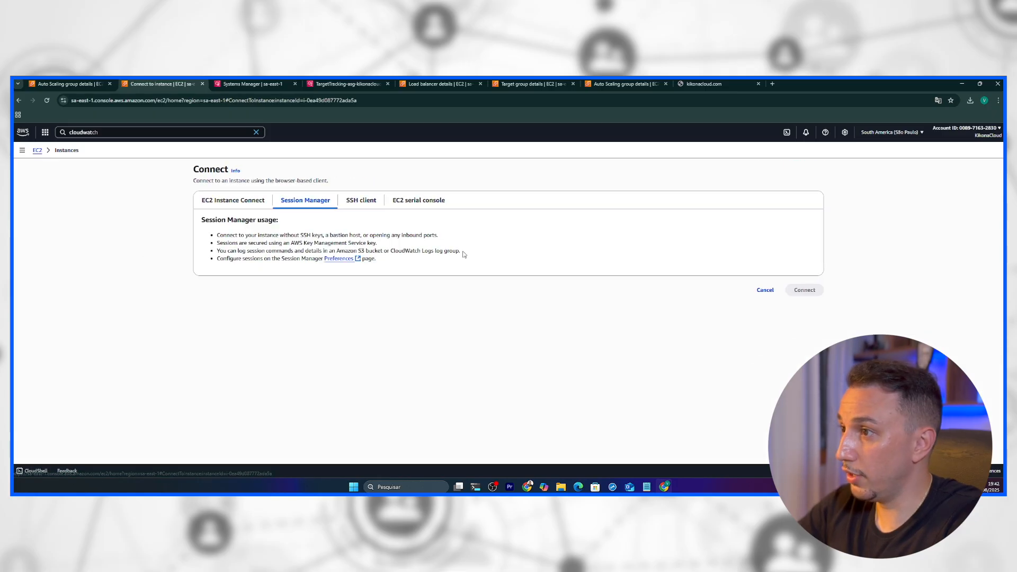
click(805, 290)
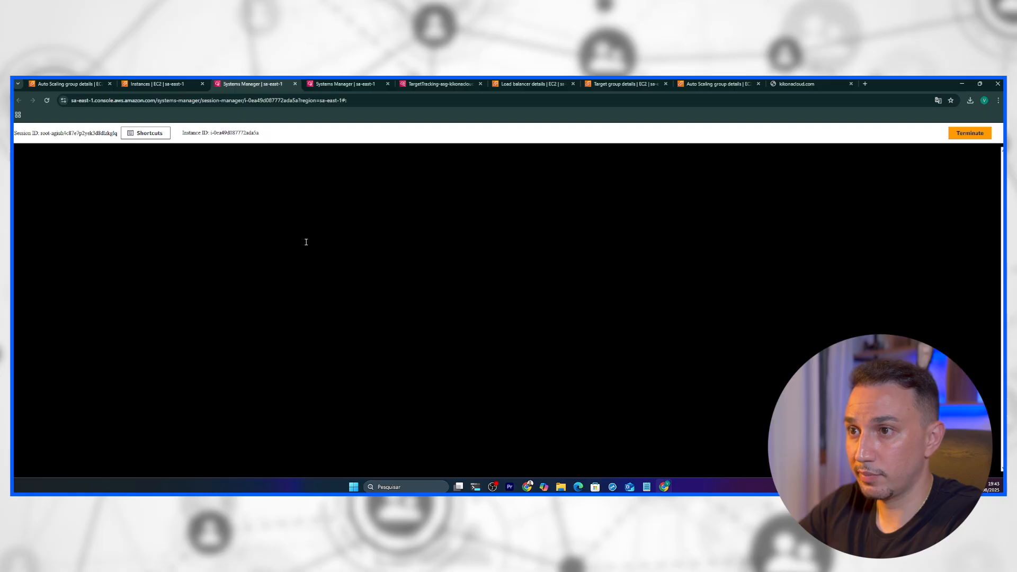
Step: Switch to root with sudo su in the session and run top to examine the stress process's CPU usage
text(sudo su)
key(Return)
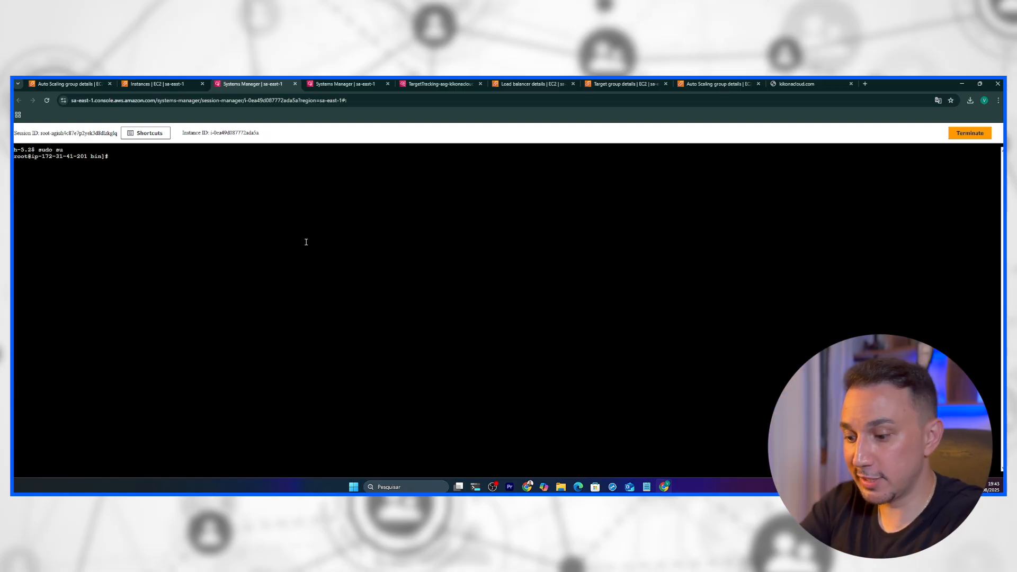
text(top)
key(Return)
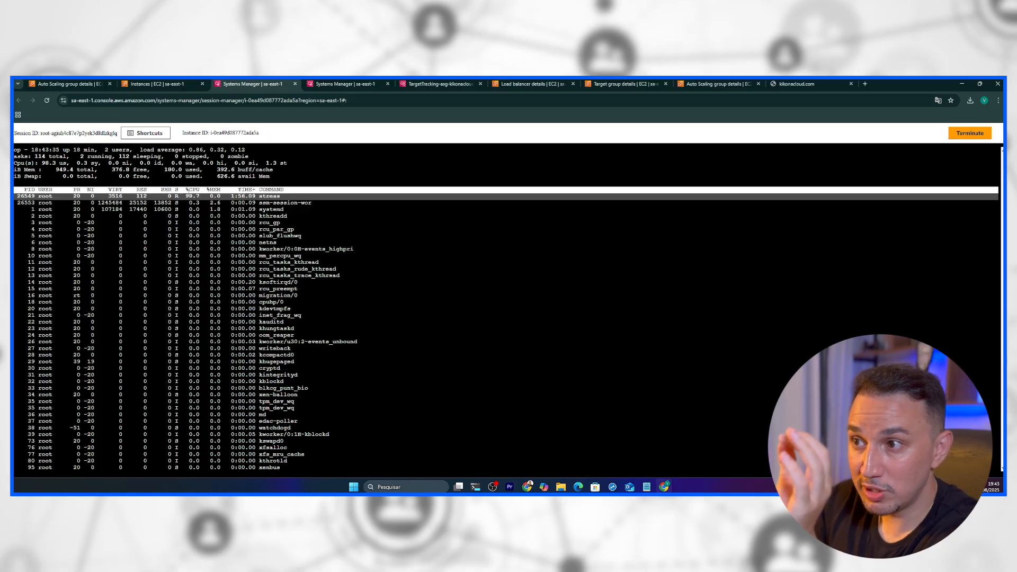
drag(186, 196, 199, 202)
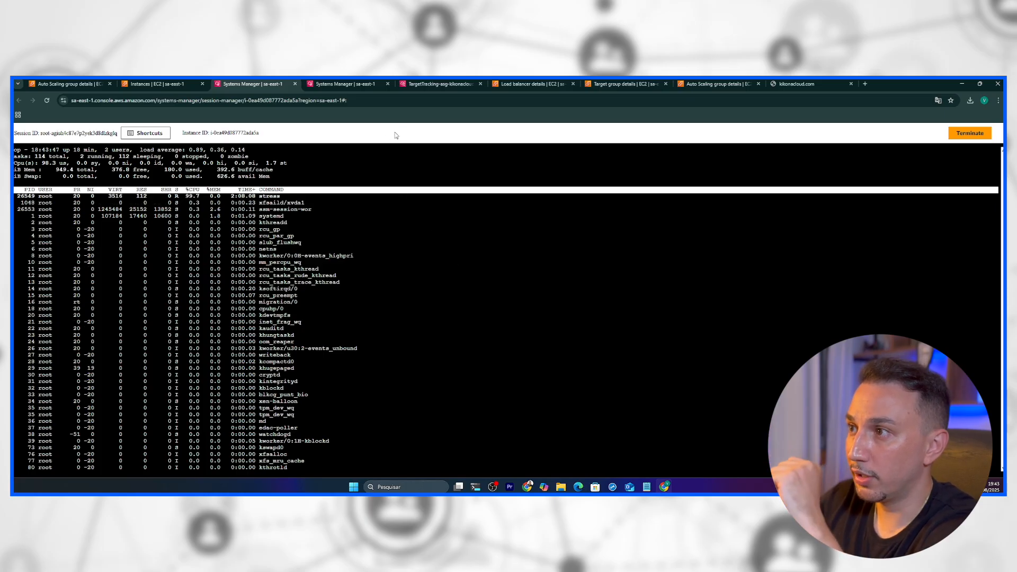
Step: Return to the AlarmHigh alarm in CloudWatch and refresh its CPUUtilization graph to look for new datapoints
click(435, 85)
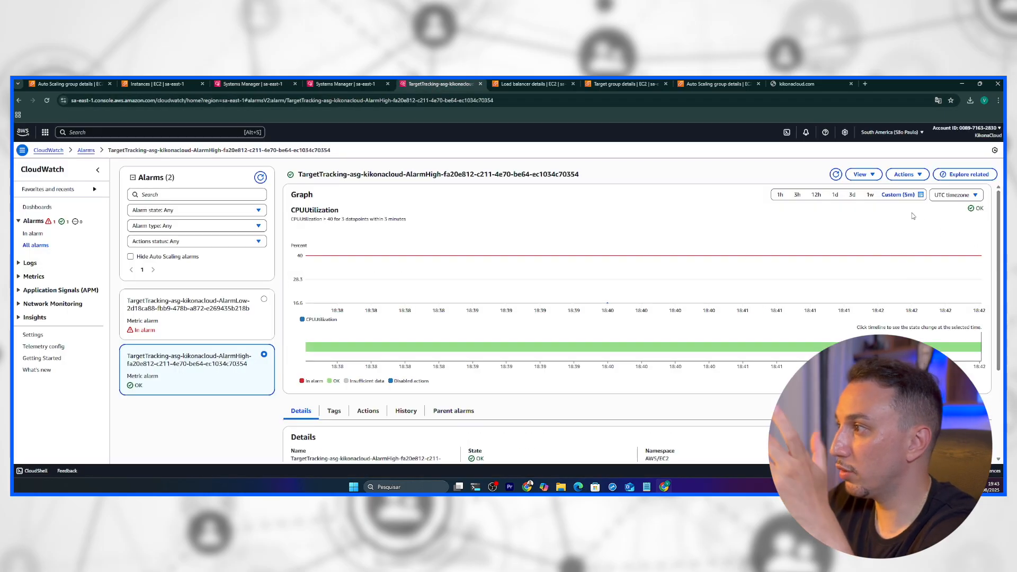
click(837, 176)
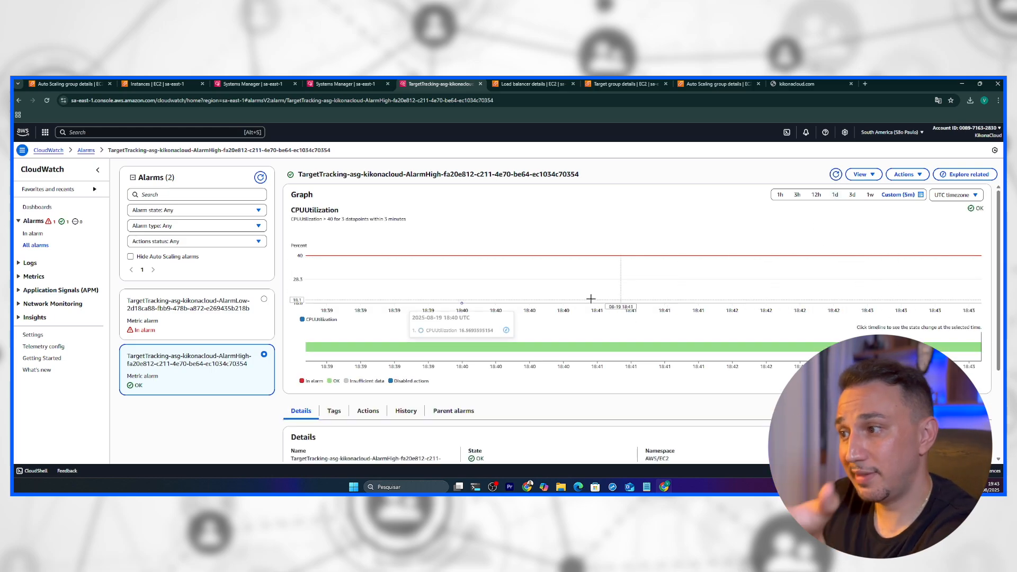
mouse_move(459, 300)
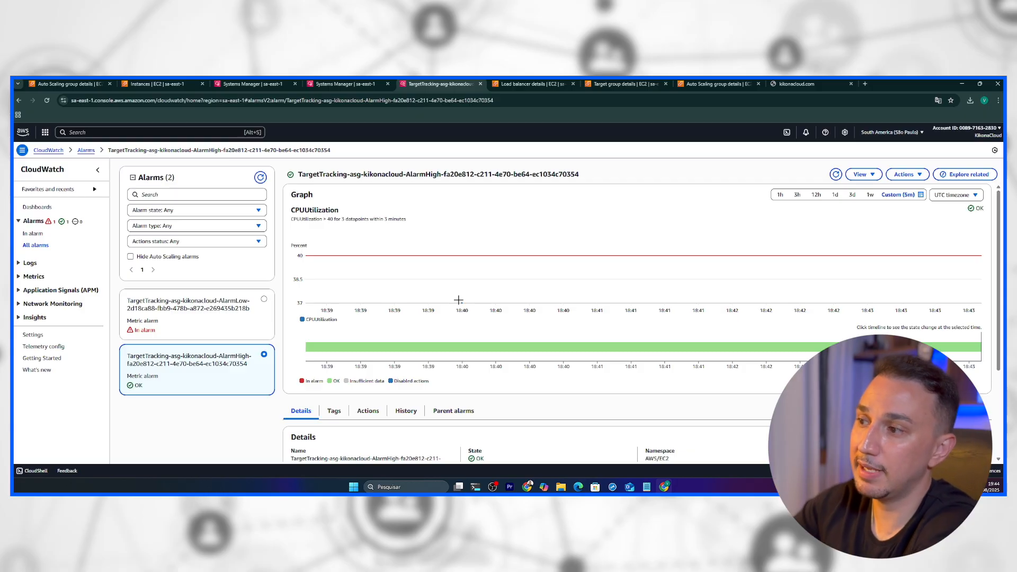
click(837, 174)
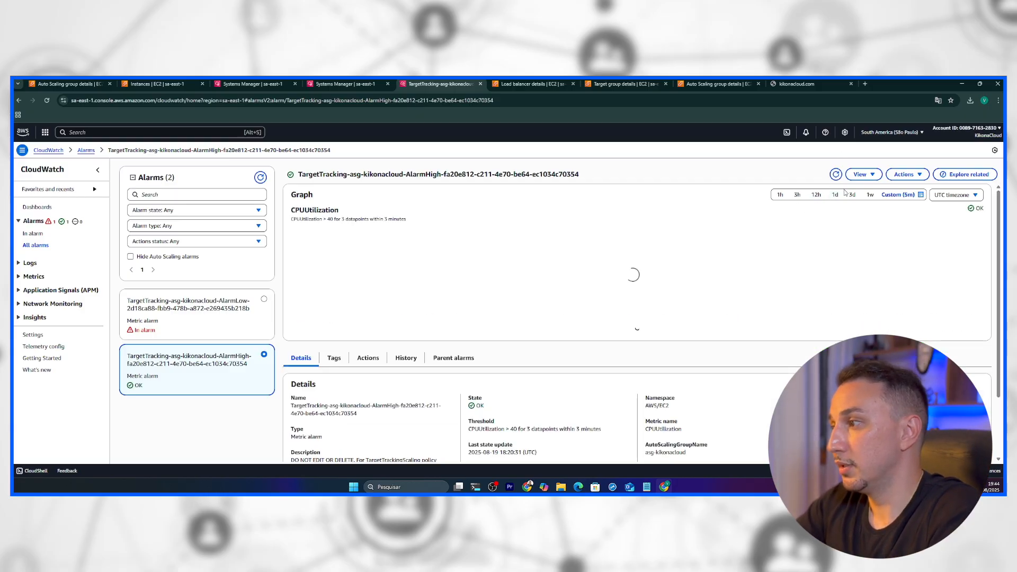
click(836, 175)
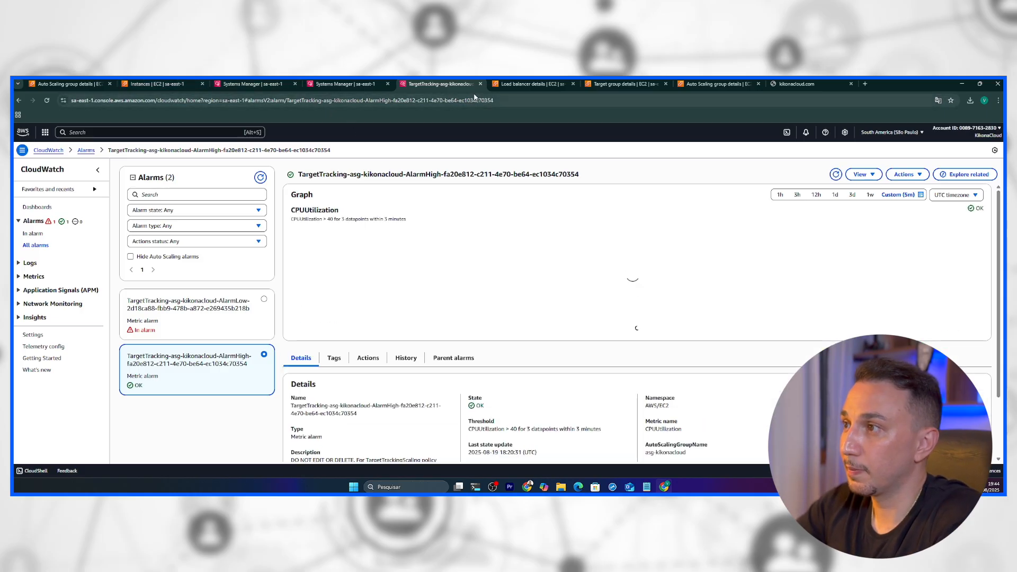
Step: Close the load balancer details page and show the registered targets of the TG-Kikonacloud target group
click(573, 84)
click(541, 84)
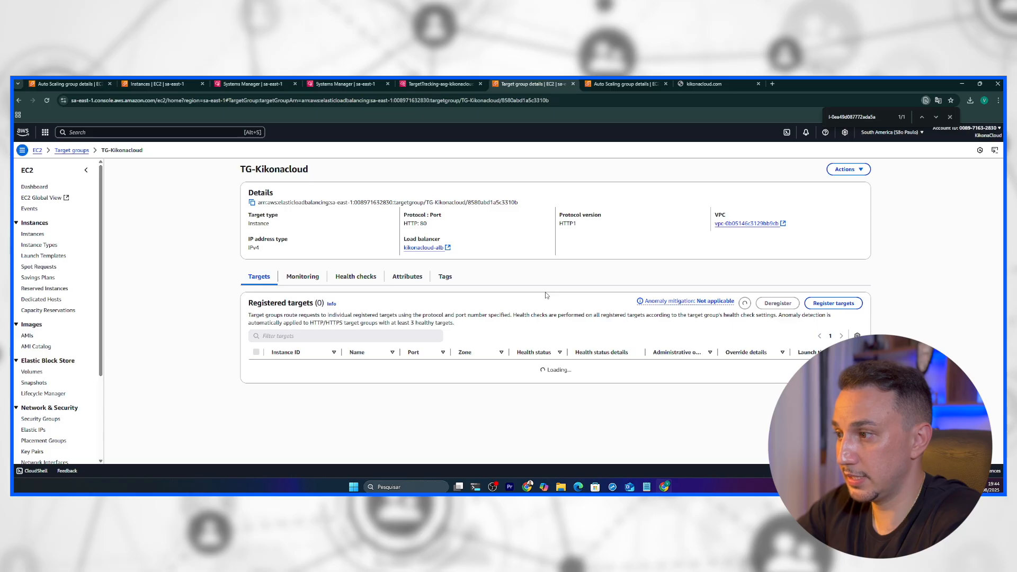
Step: Refresh the instance list of the asg-kikonacloud Auto Scaling group and review its activity history
key(ctrl+Tab)
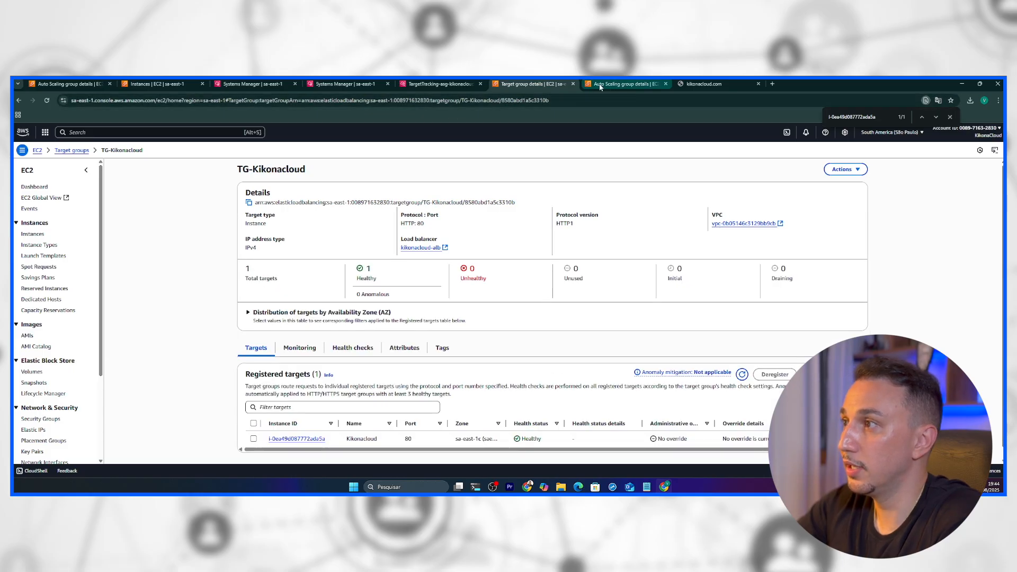
click(806, 333)
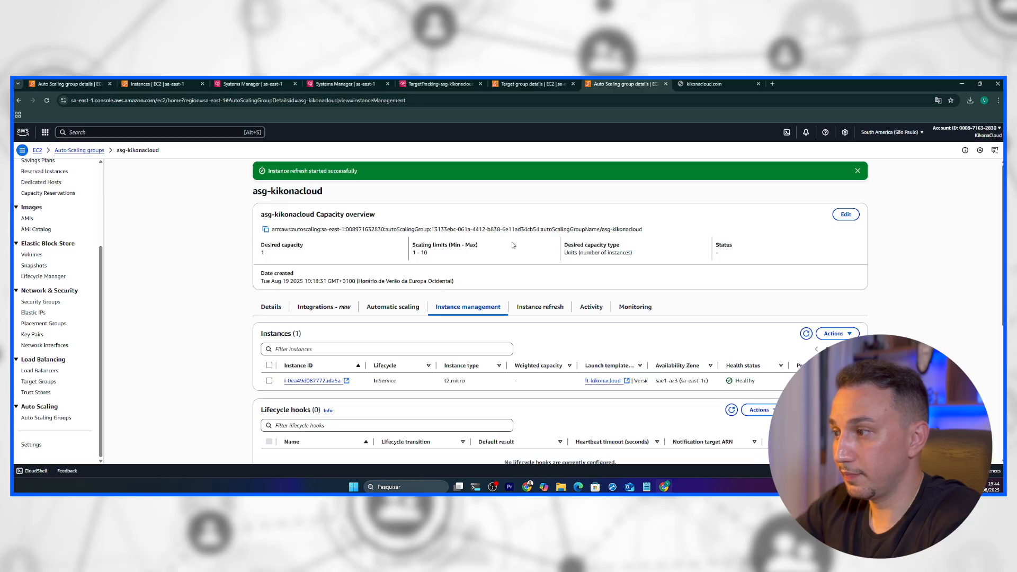
scroll(533, 292, down, 2)
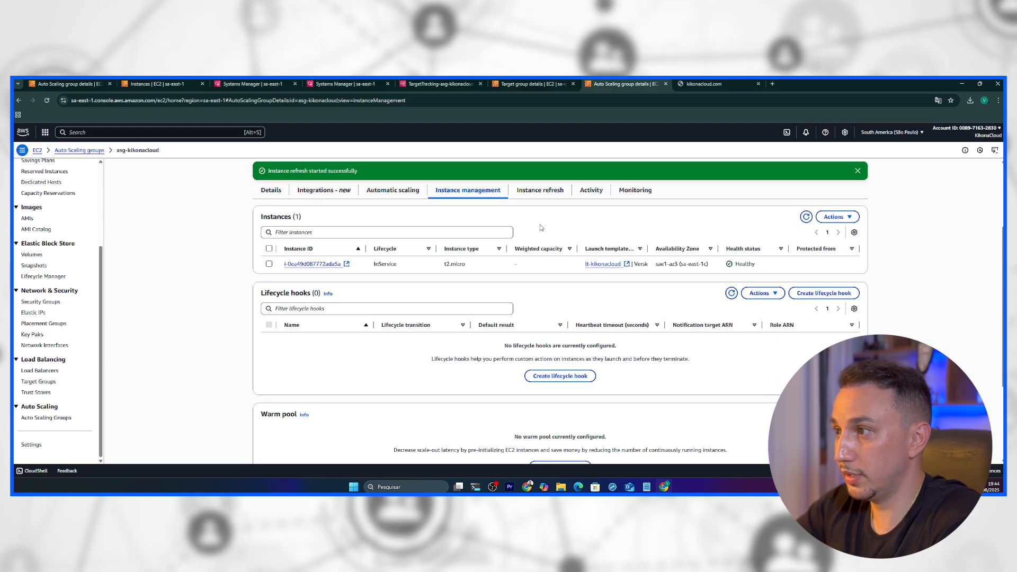
scroll(593, 245, up, 2)
click(593, 268)
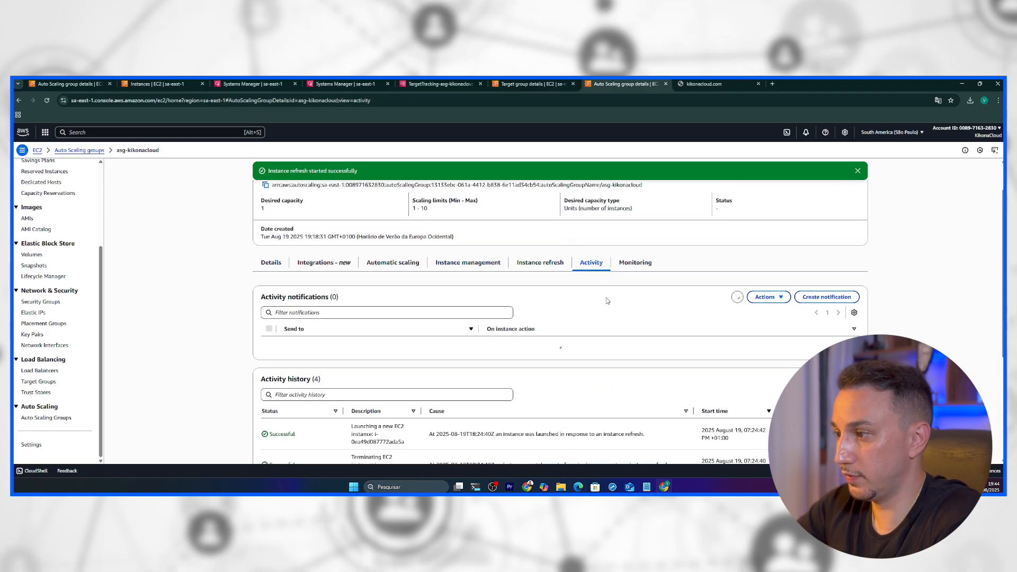
scroll(609, 343, down, 2)
scroll(583, 323, up, 1)
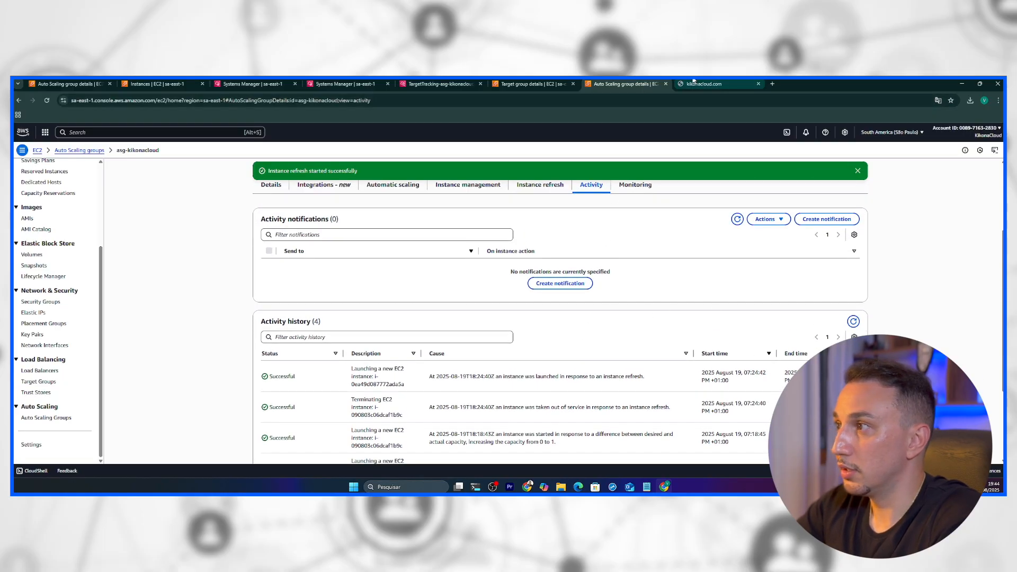
Step: Close the duplicate Auto Scaling group details page and the EC2 Instances page
click(338, 86)
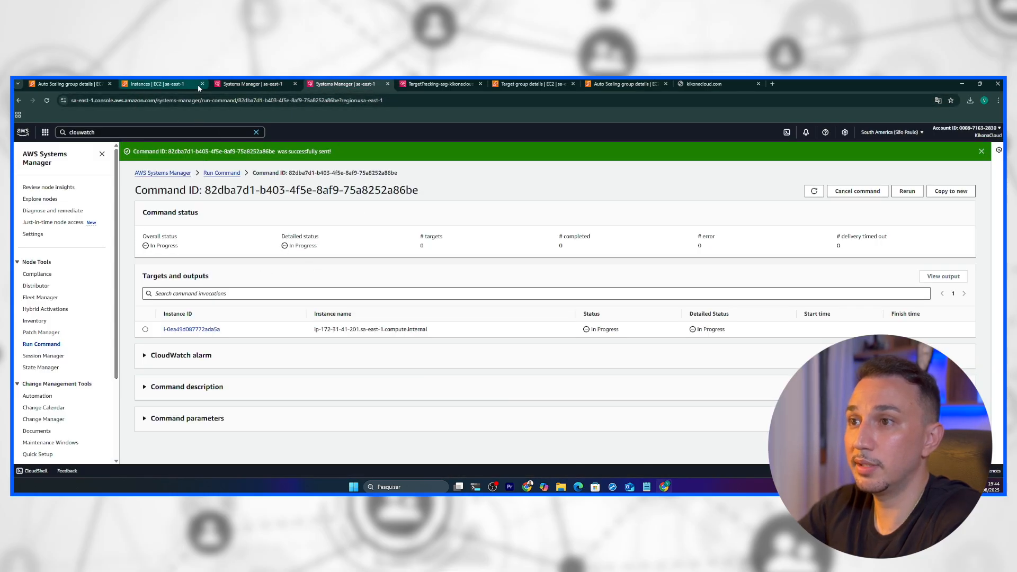
click(109, 84)
click(108, 84)
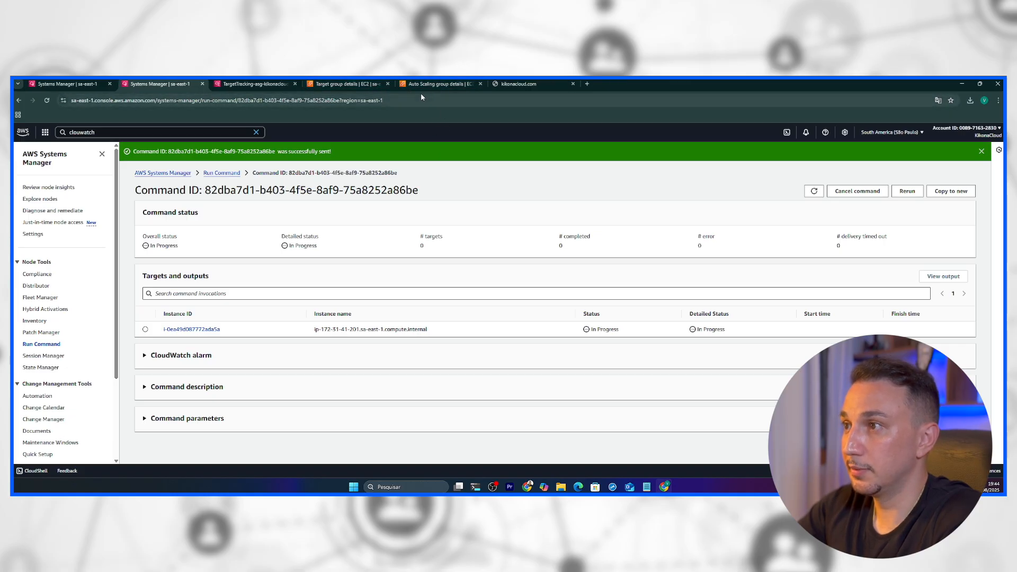
Step: Return to the AlarmHigh alarm in CloudWatch and inspect the datapoint on its CPUUtilization graph
click(276, 89)
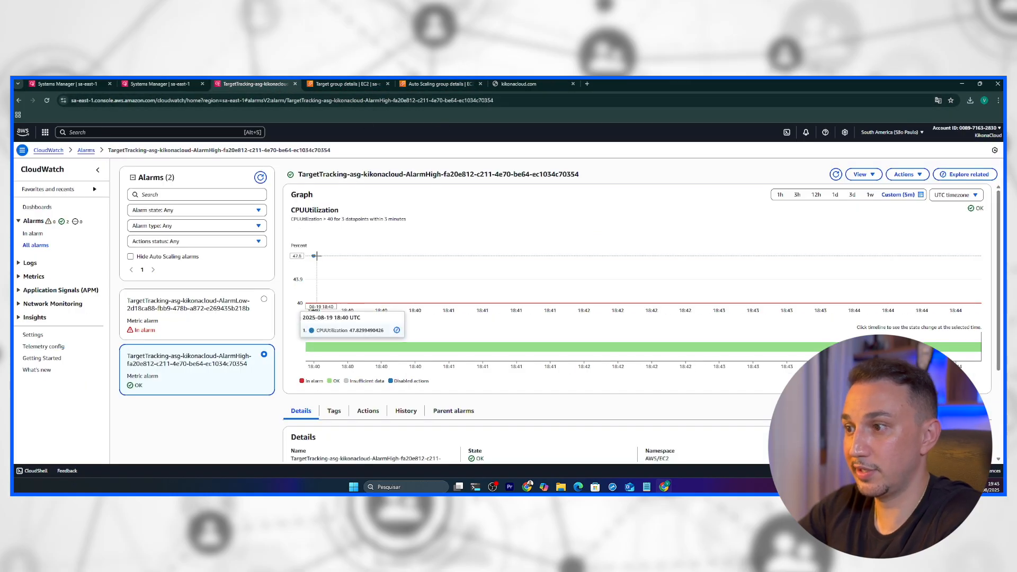
mouse_move(316, 258)
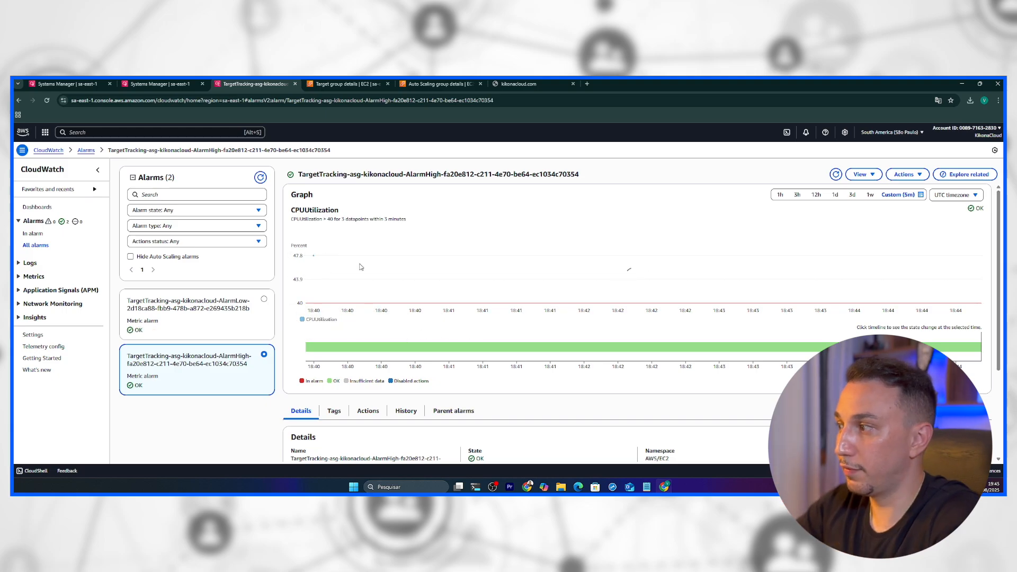
mouse_move(409, 256)
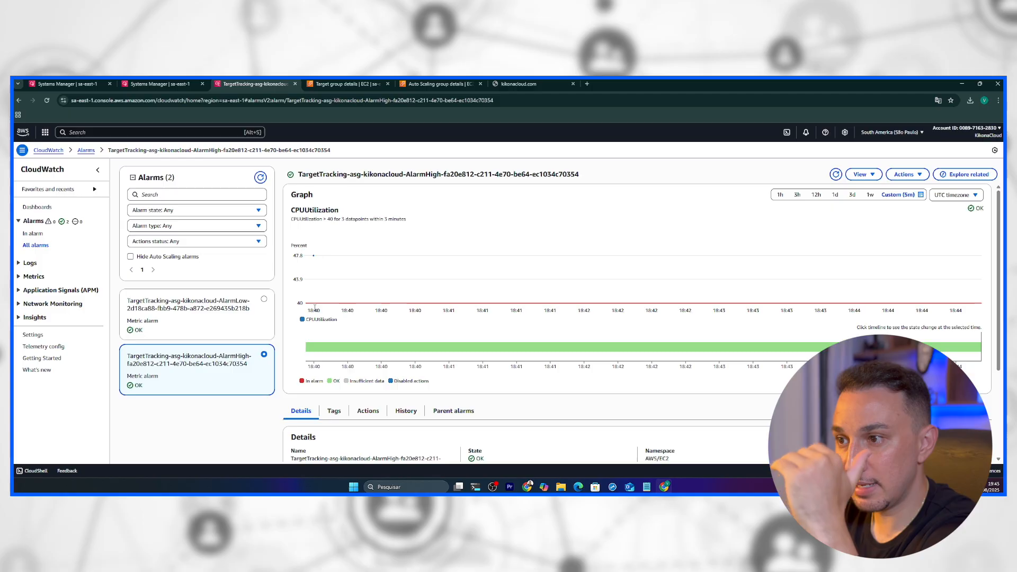
mouse_move(328, 302)
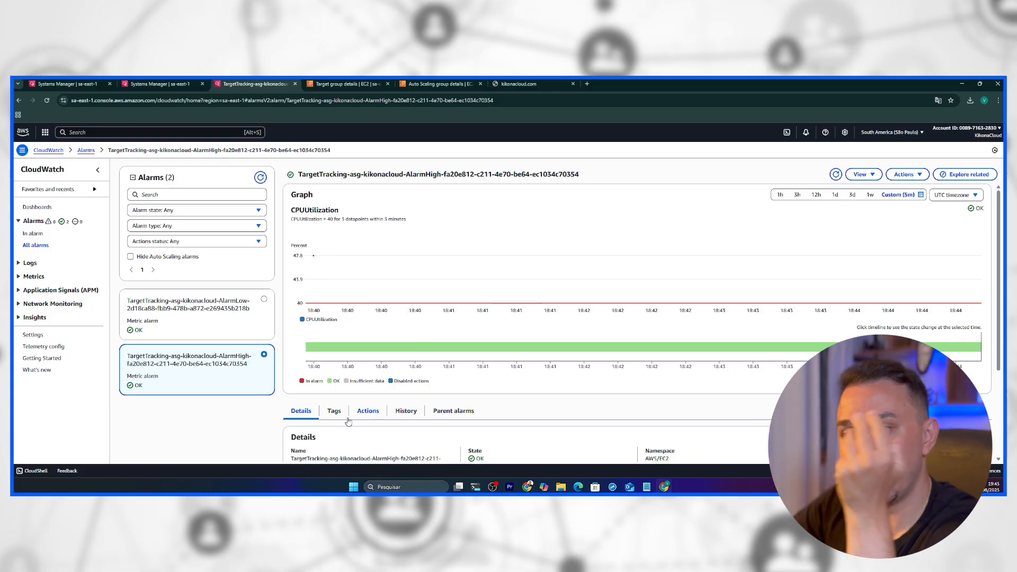
Step: Examine the AlarmHigh alarm's threshold condition and current state in its details
drag(476, 459, 588, 433)
click(495, 411)
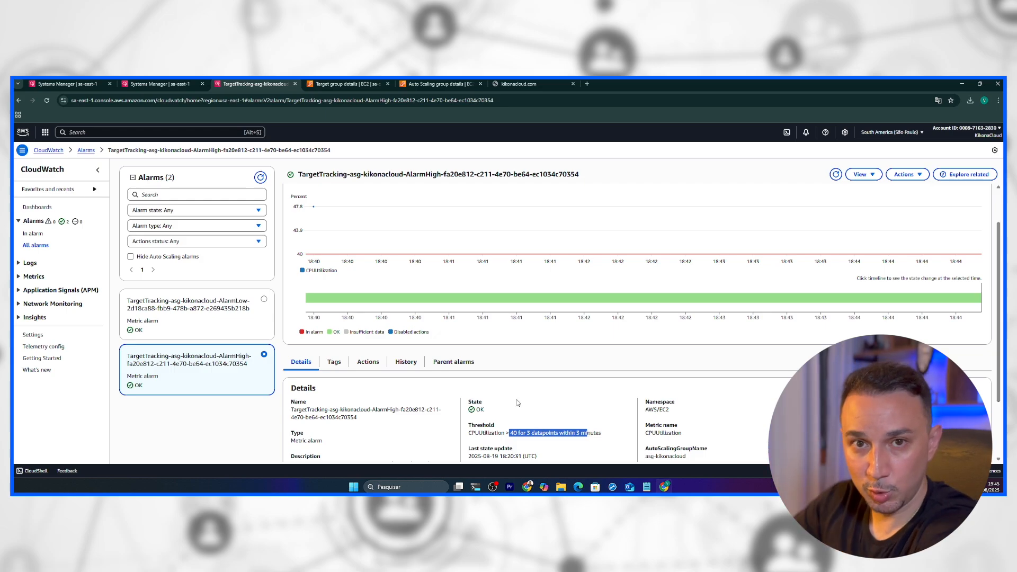
scroll(526, 397, down, 2)
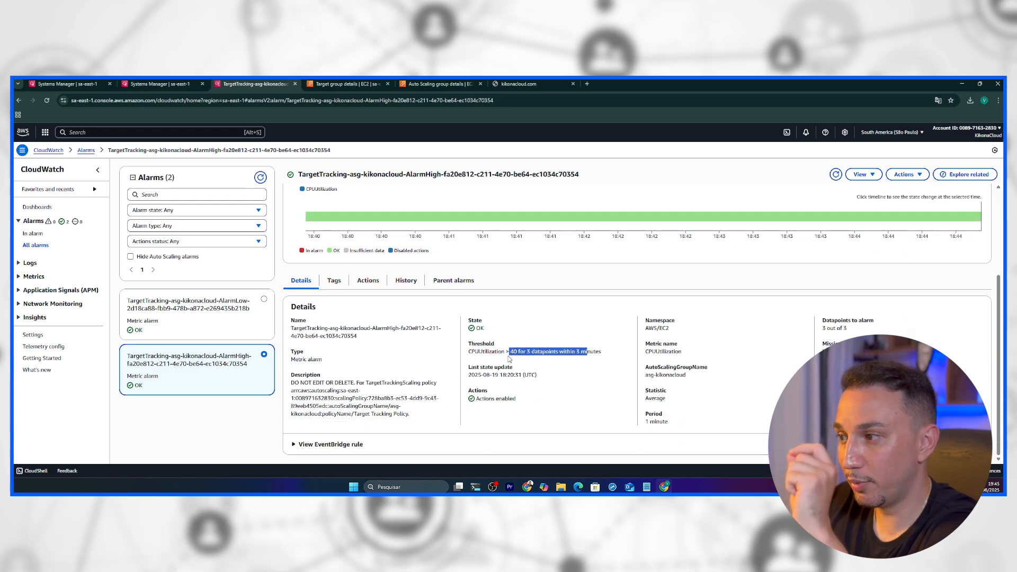
drag(602, 352, 465, 335)
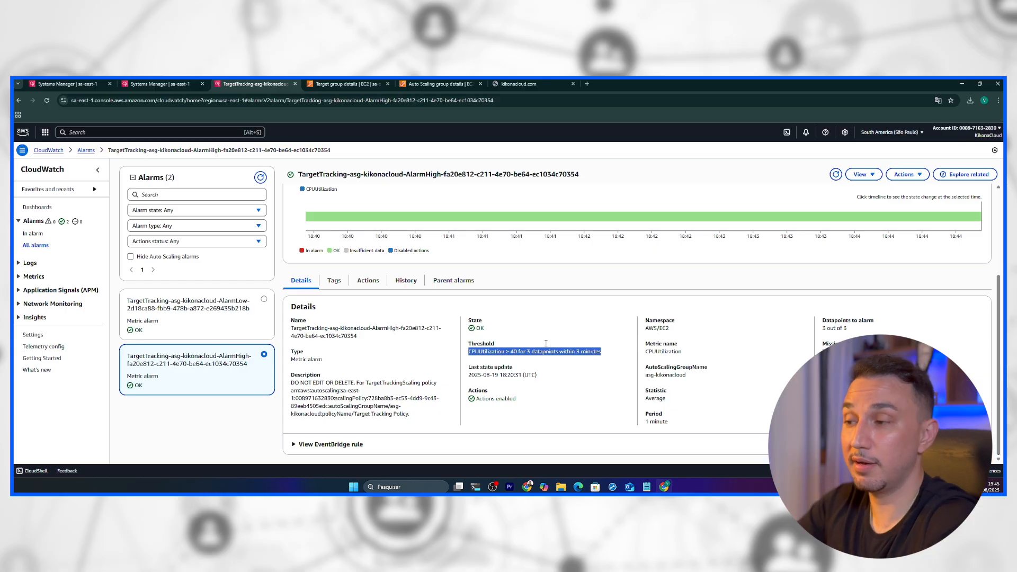
double_click(480, 328)
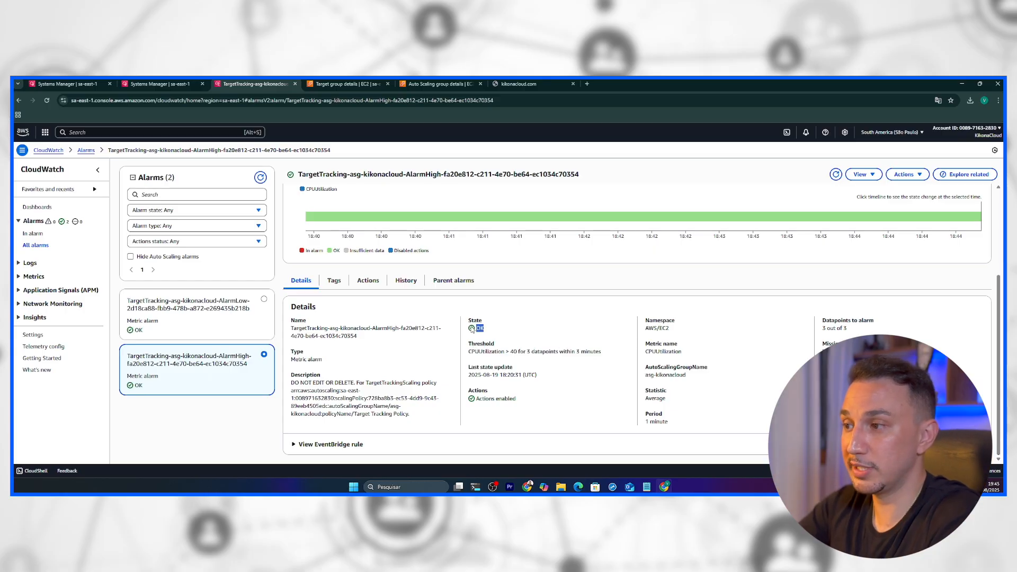
Step: Review the actions configured for the AlarmHigh alarm and its history entries
click(381, 285)
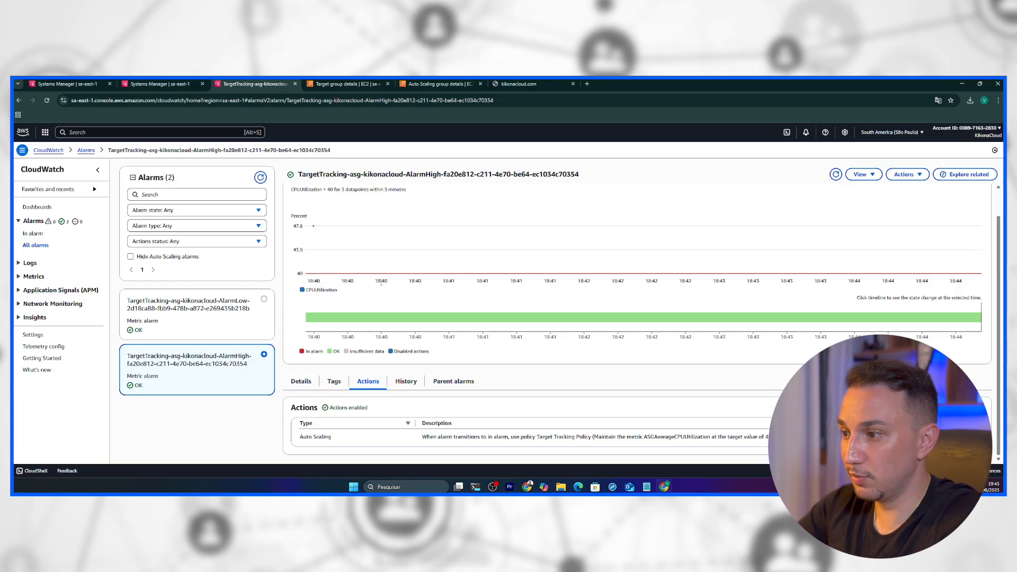
click(409, 380)
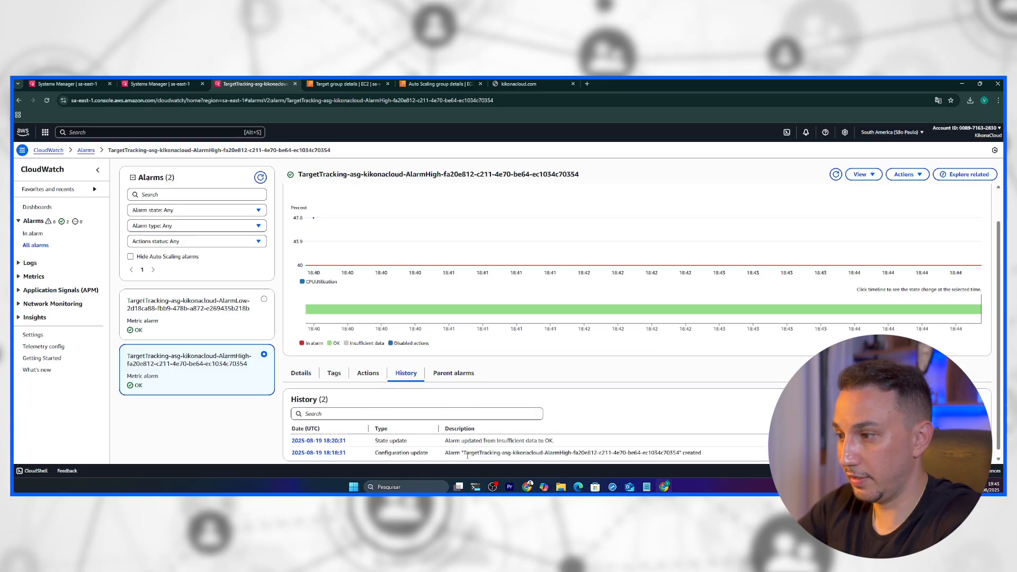
scroll(712, 388, down, 1)
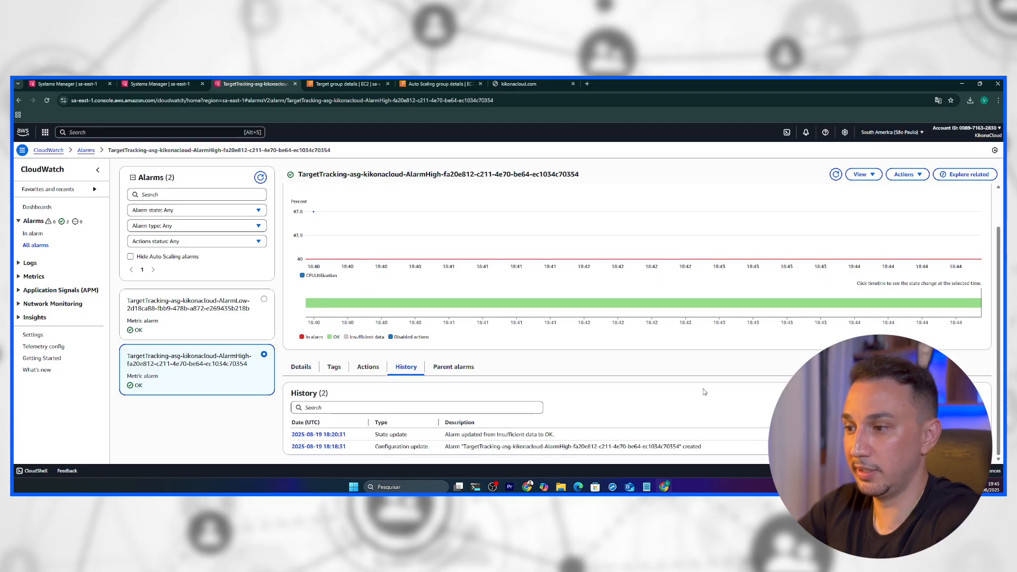
Step: Recheck the AlarmHigh graph for a state change and read the newest action entry in the alarm's history
scroll(851, 205, up, 2)
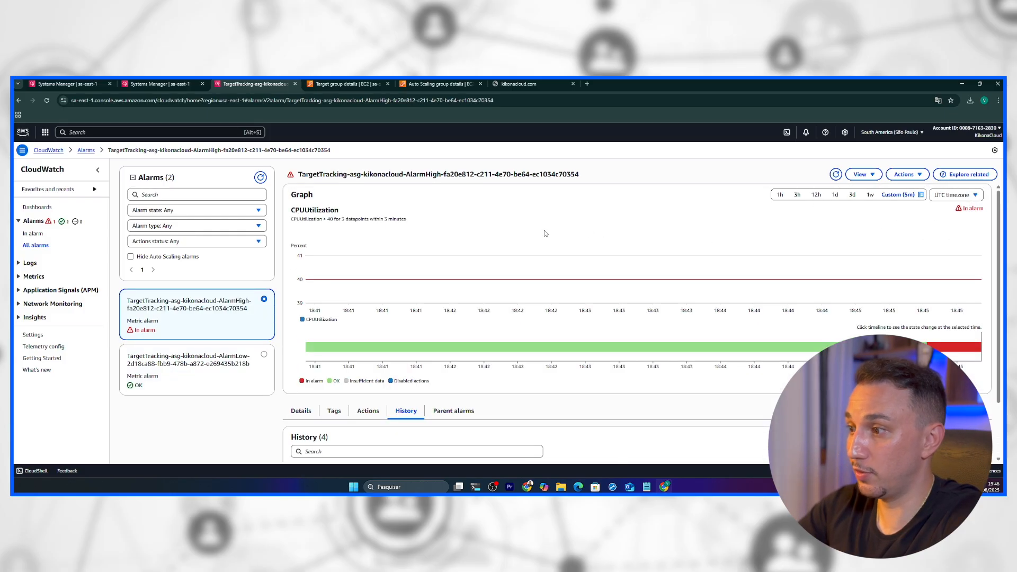
scroll(666, 396, down, 2)
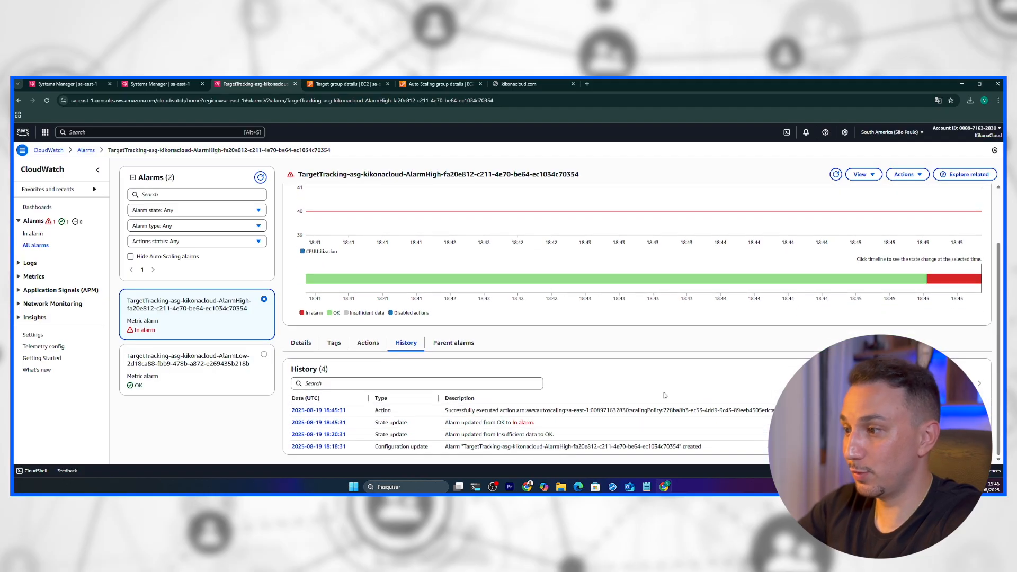
triple_click(449, 411)
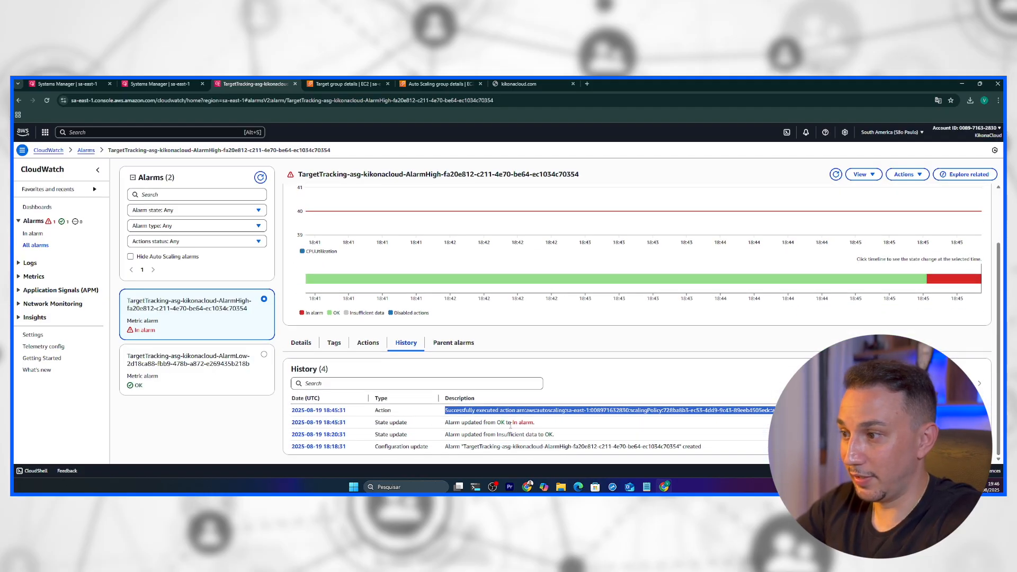
triple_click(498, 411)
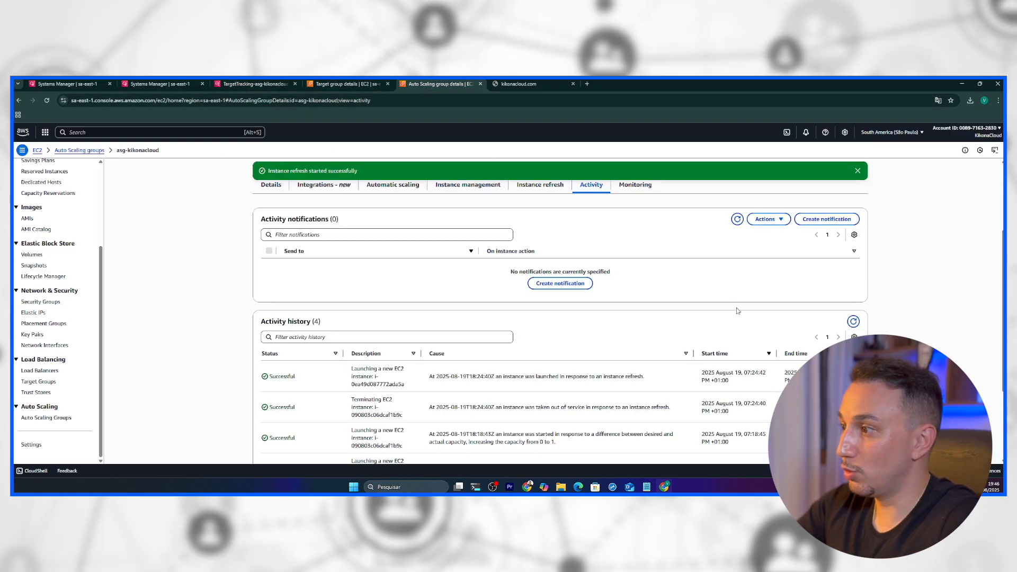
Step: Return to the asg-kikonacloud details, refresh the activity notifications and check the activity history for a new launch
click(738, 219)
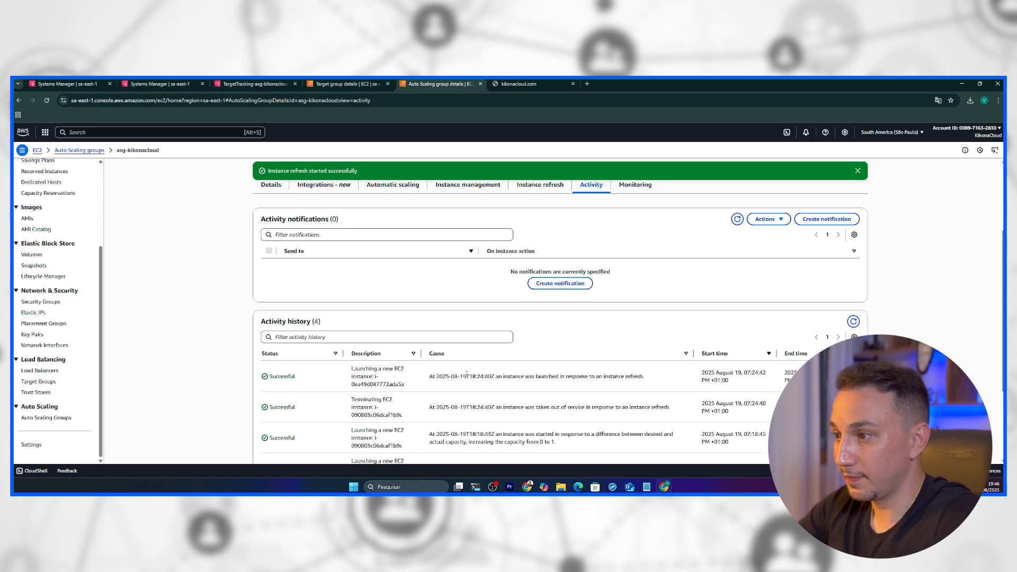
drag(408, 392, 338, 388)
scroll(501, 391, down, 2)
scroll(502, 390, up, 5)
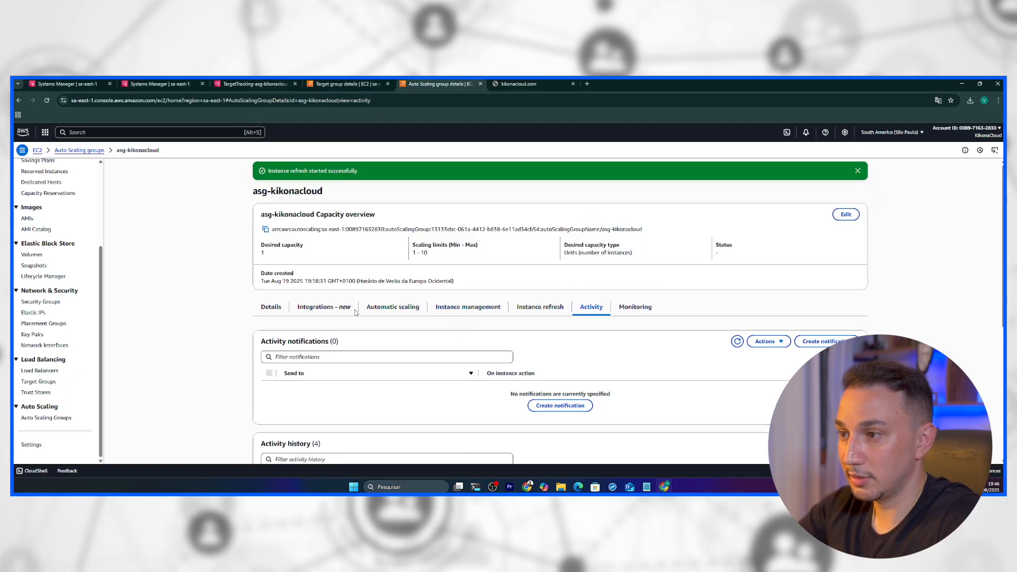
Step: Show the instances managed by asg-kikonacloud and check their lifecycle and health status
click(437, 308)
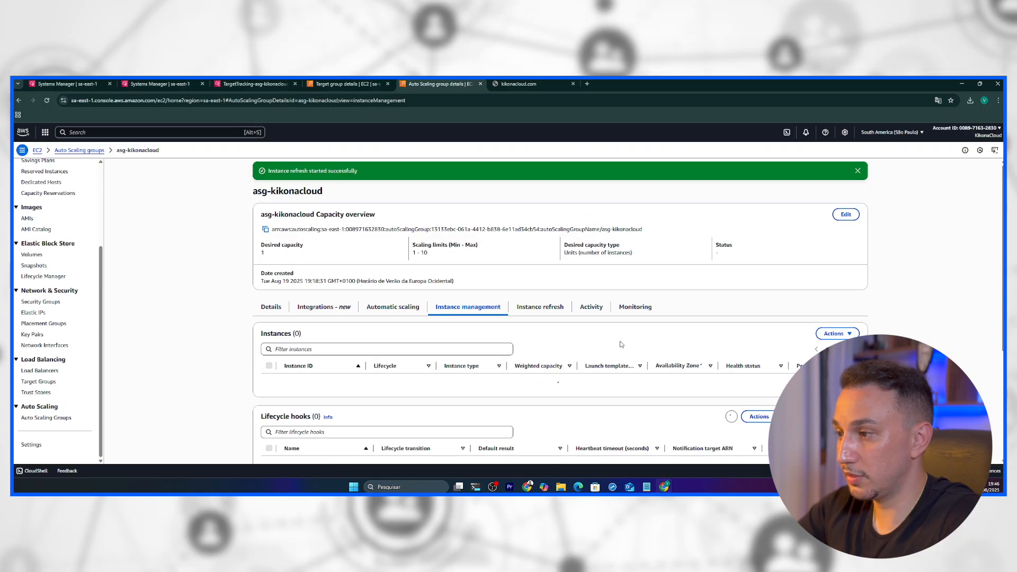
scroll(624, 342, down, 1)
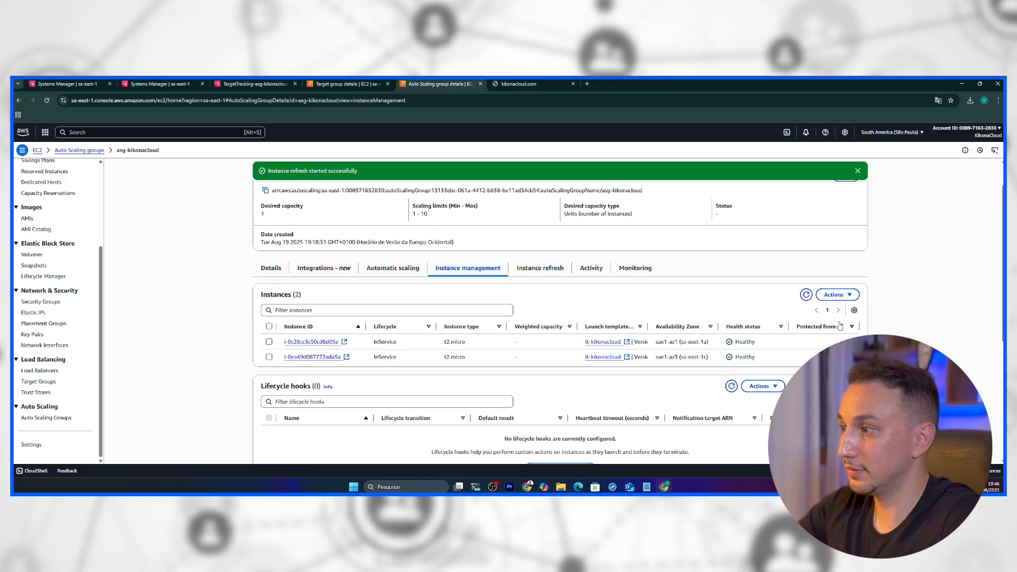
double_click(806, 297)
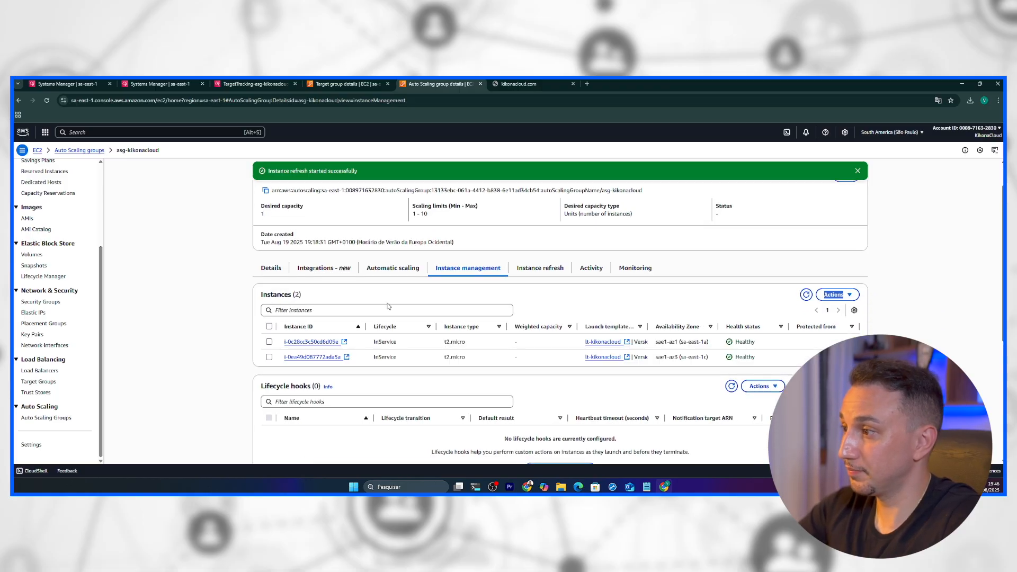
Step: Refresh the registered targets of the TG-Kikonacloud target group and check the new instance's health status
click(340, 84)
click(743, 374)
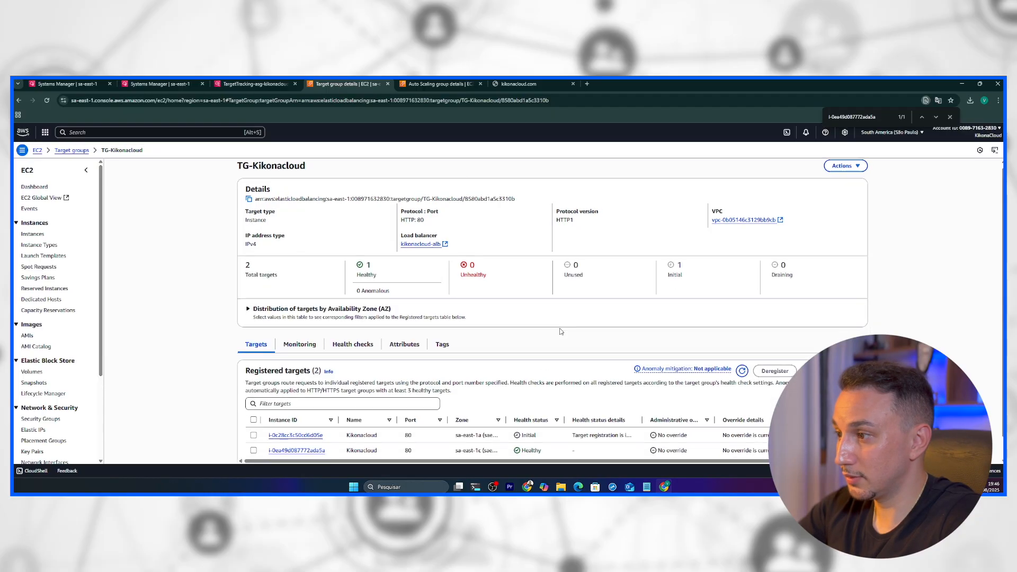
scroll(556, 342, down, 1)
double_click(532, 413)
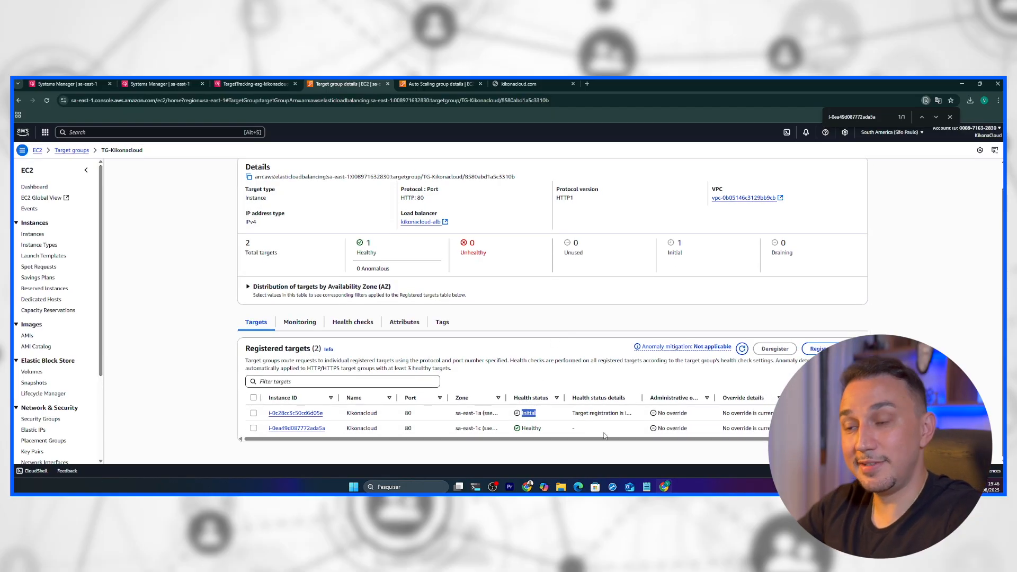